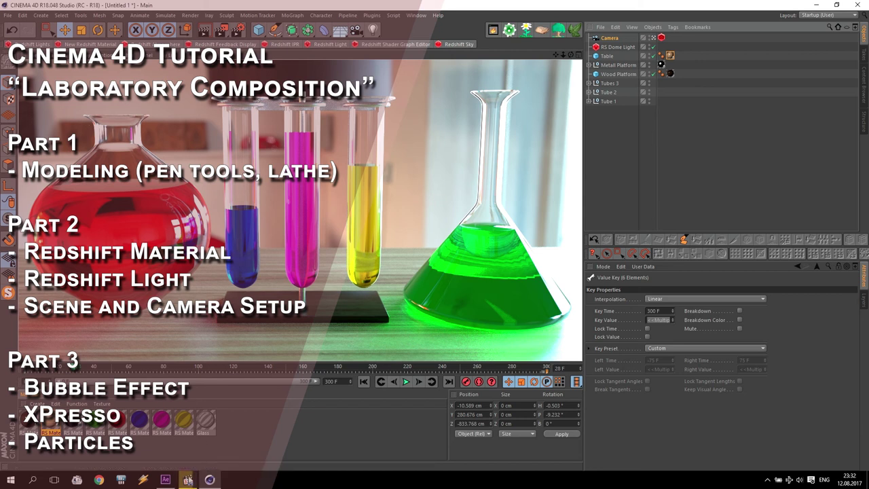
Open the finished Laboratory.mp4 render in the Movies & TV player to preview it.
click(188, 480)
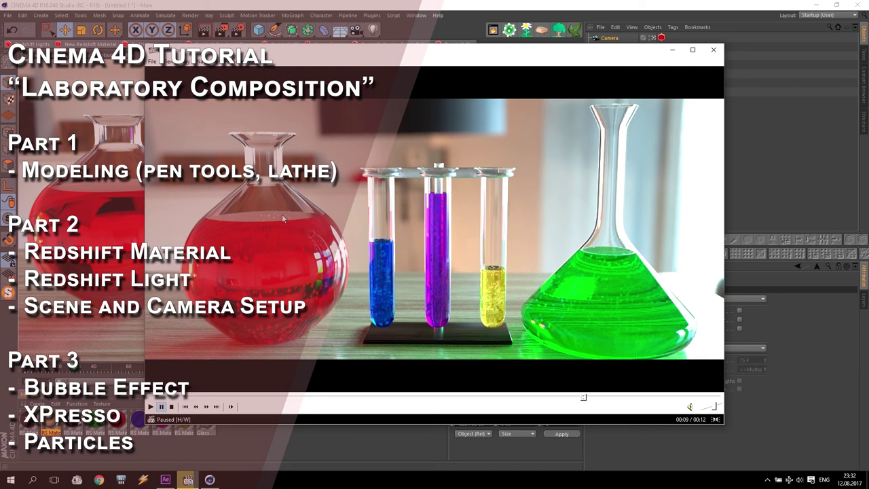
Play the laboratory render preview, then minimize the player to return to Cinema 4D.
click(376, 227)
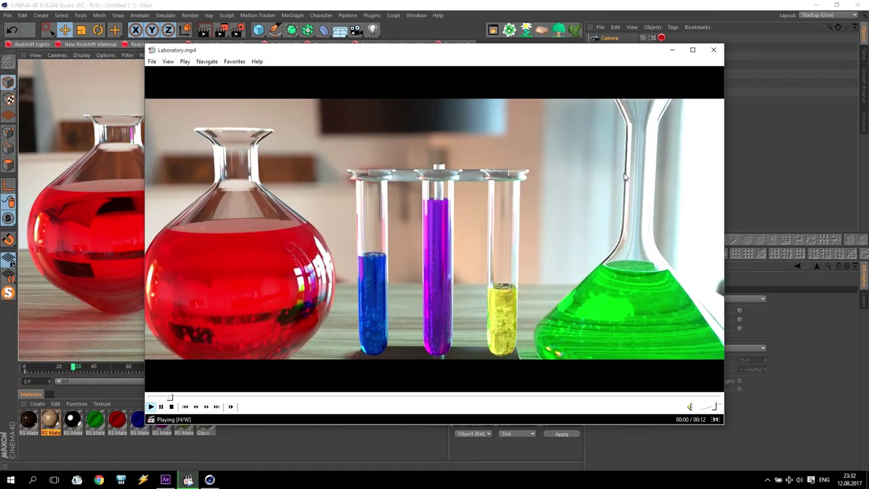
key(space)
click(672, 50)
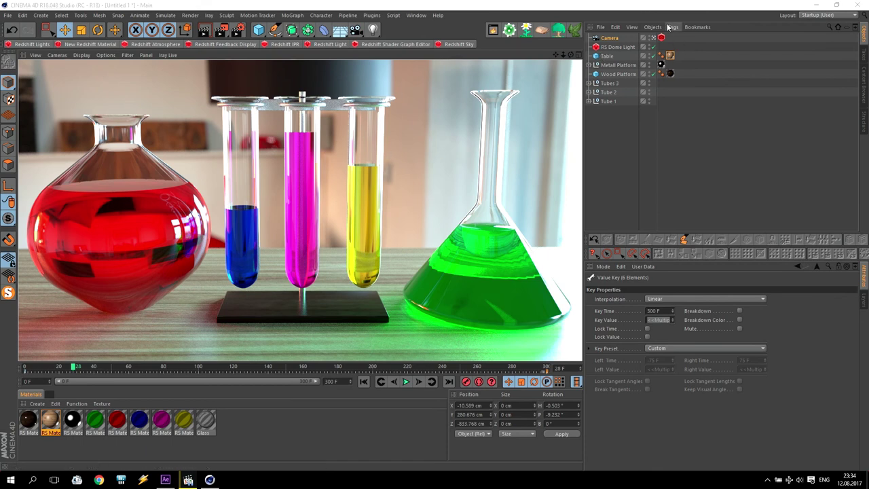
Add a Null object at 0 cm on all axes and bring up its CINEMA 4D Tags menu.
click(257, 30)
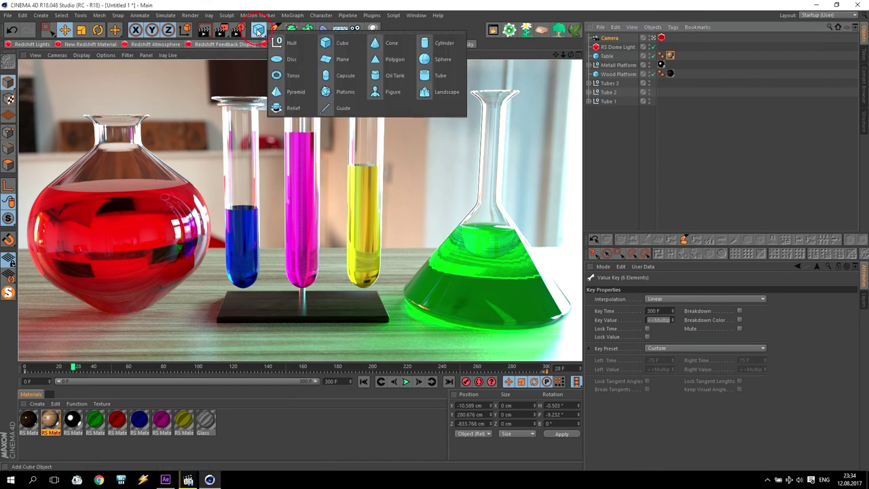
click(289, 45)
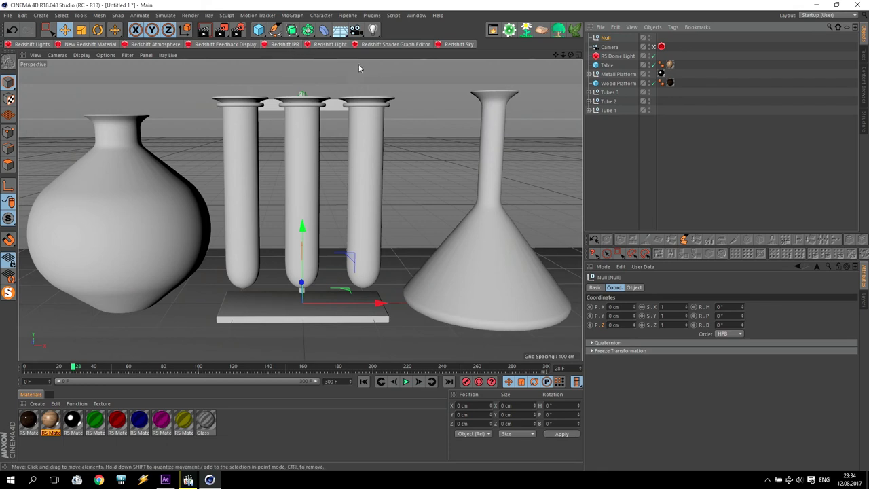
click(675, 28)
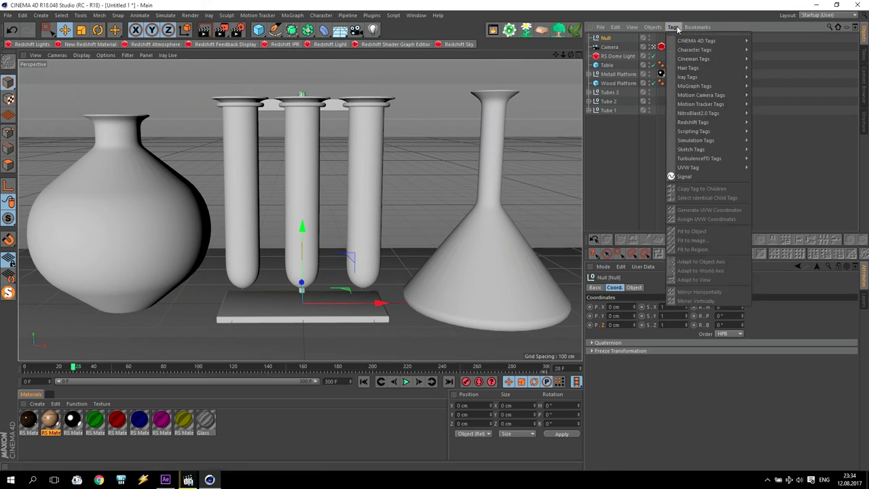
mouse_move(681, 44)
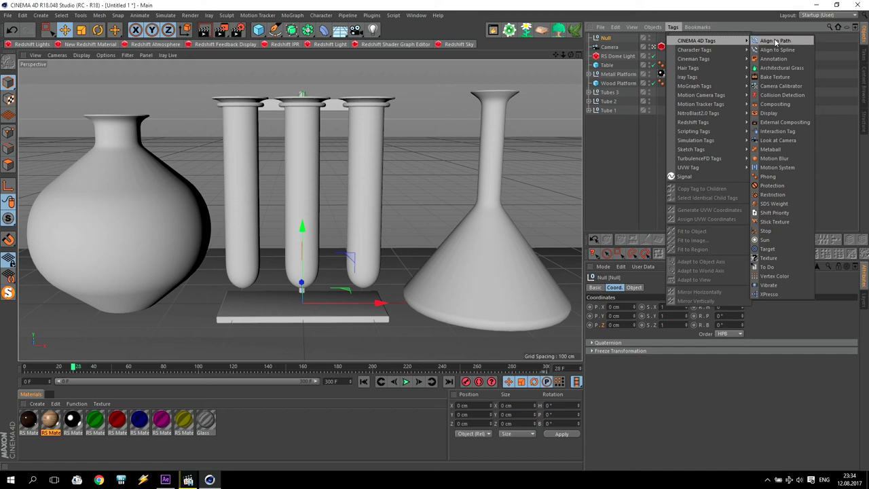
Give the Null an XPresso tag and drop the Null into the graph as a node.
click(769, 294)
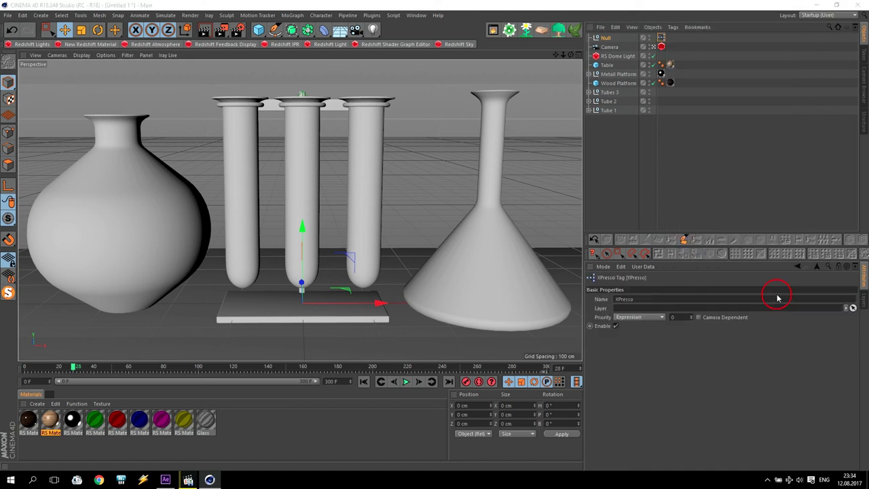
click(576, 51)
drag(576, 50, 131, 148)
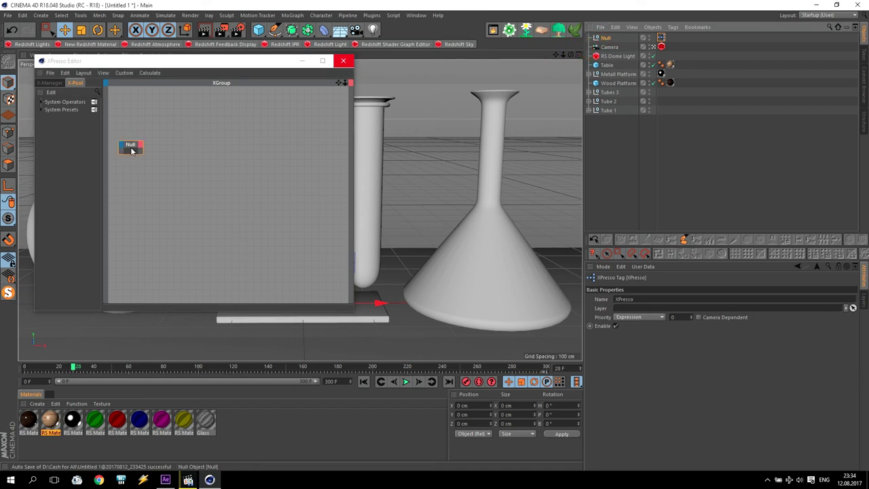
Maximize the XPresso Editor and reshape the Null node into a wider, shorter box at top left.
click(322, 60)
drag(428, 197, 325, 135)
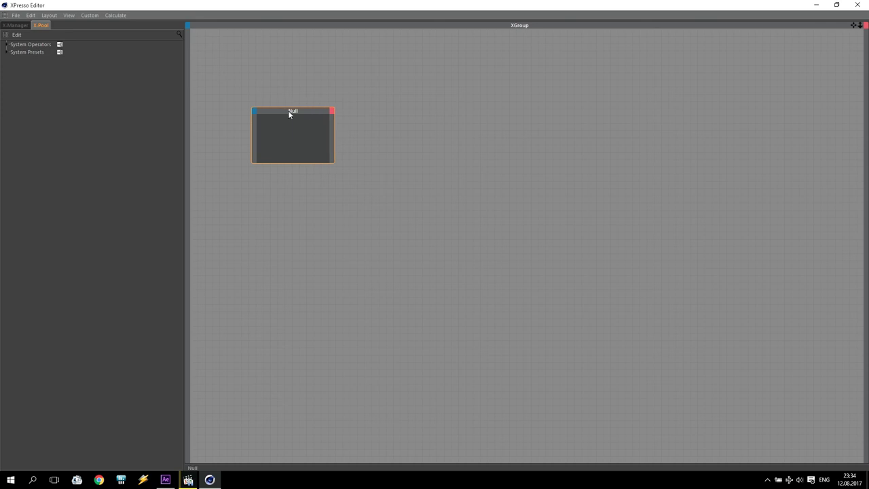
drag(291, 112, 259, 77)
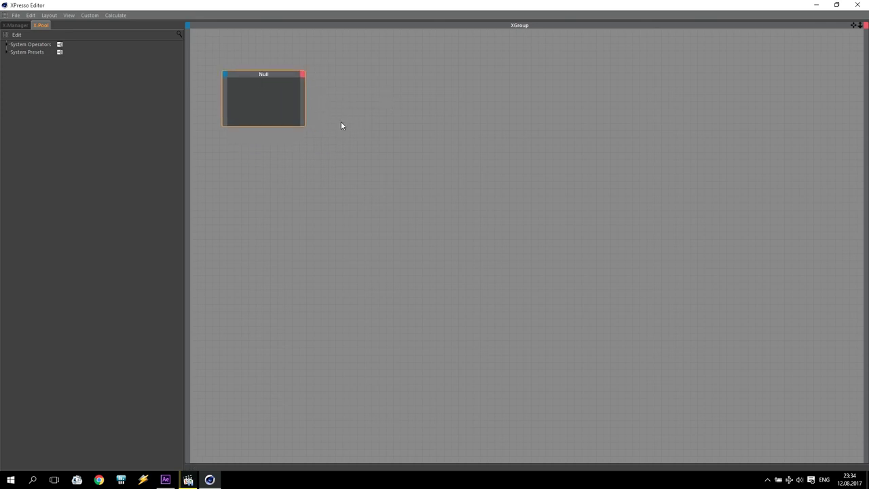
drag(258, 71, 257, 87)
Add a Thinking Particles > TP Generator > PStorm node to the XGroup.
right_click(360, 86)
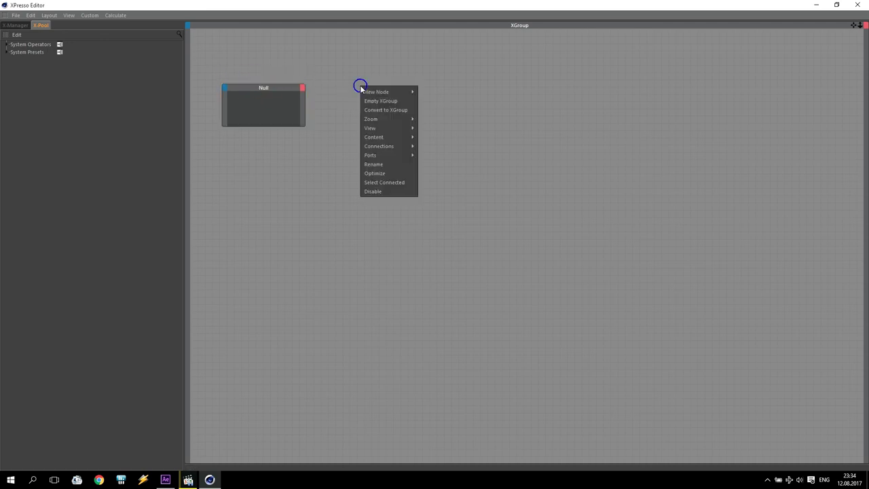
mouse_move(367, 92)
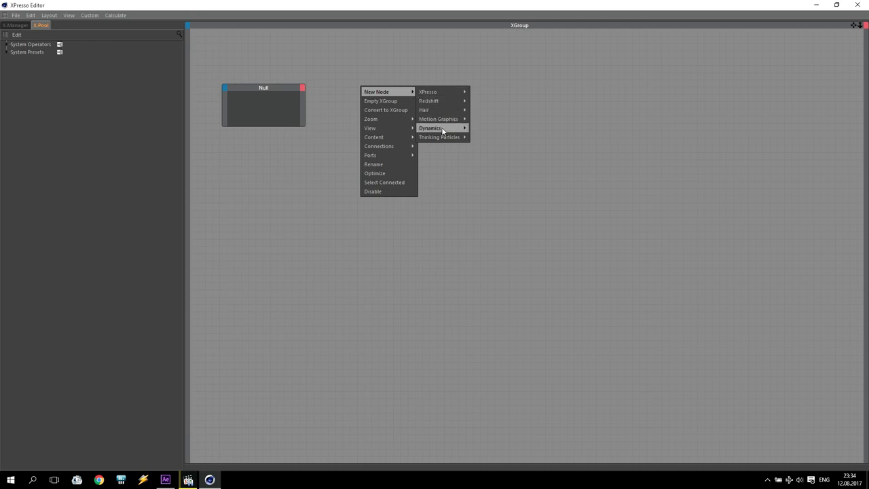
mouse_move(434, 139)
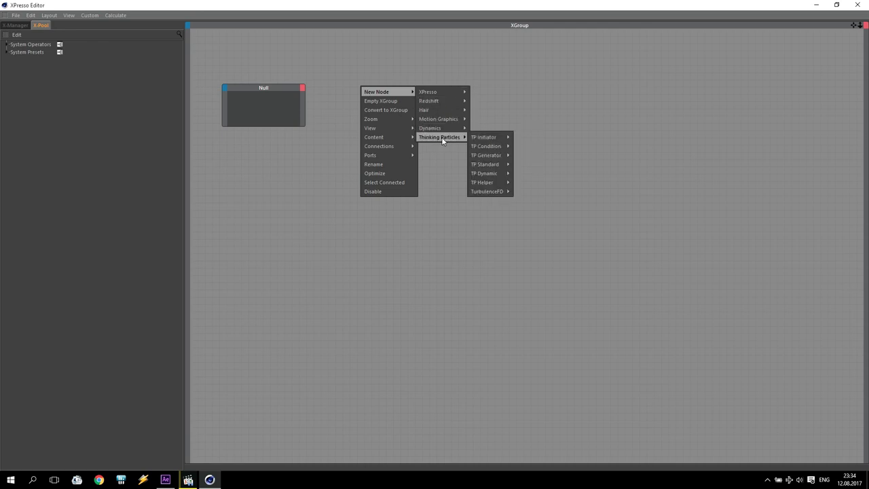
mouse_move(488, 156)
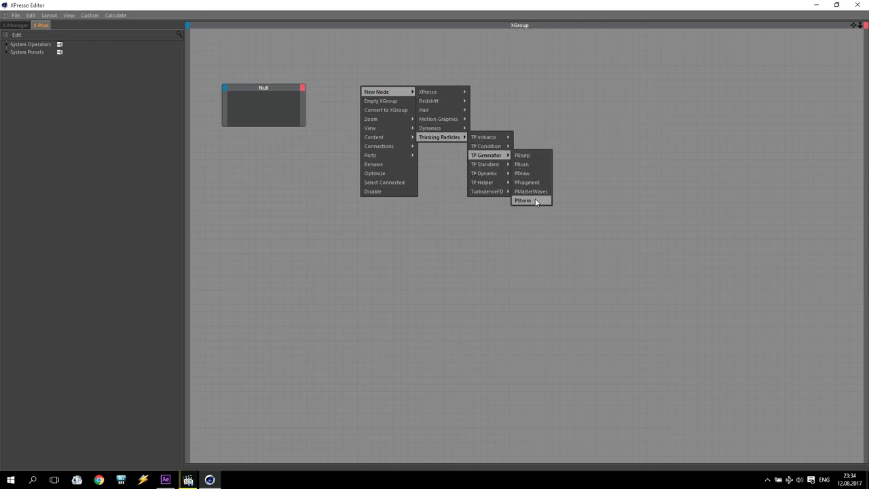
click(532, 200)
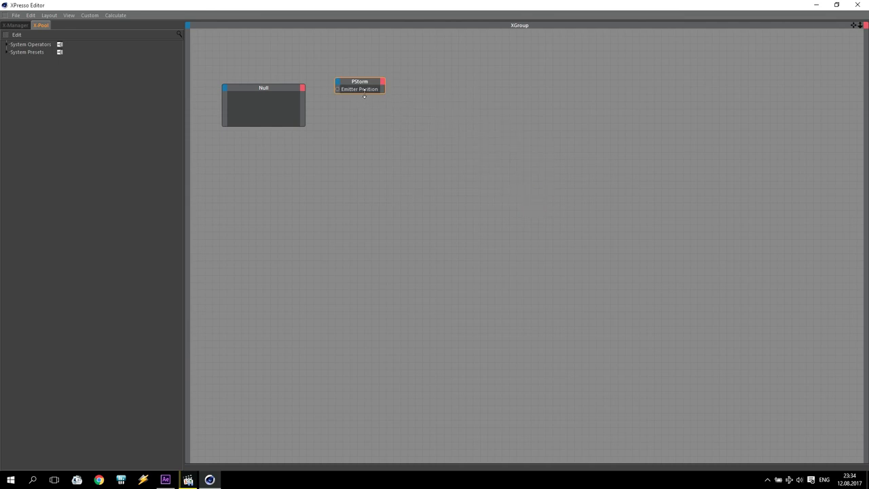
Position the PStorm node level beside the Null node.
mouse_move(363, 86)
mouse_down()
mouse_move(383, 102)
mouse_move(377, 91)
mouse_up()
click(379, 142)
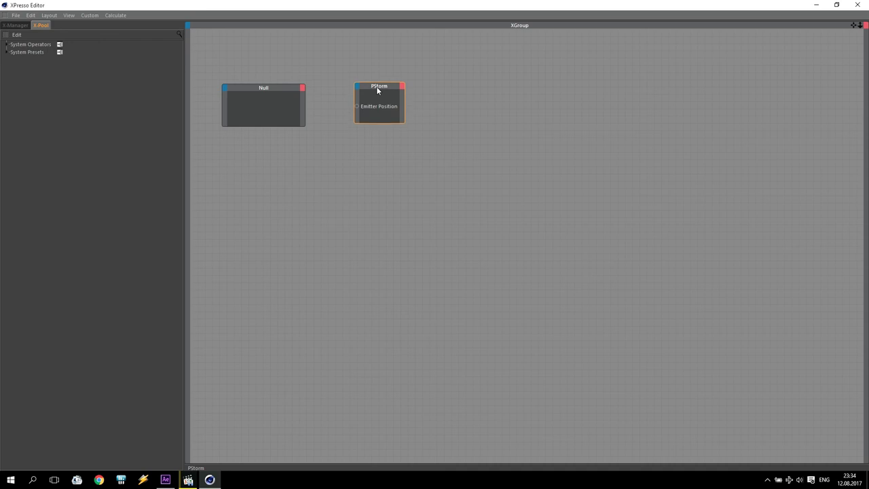
drag(267, 91, 266, 85)
click(371, 87)
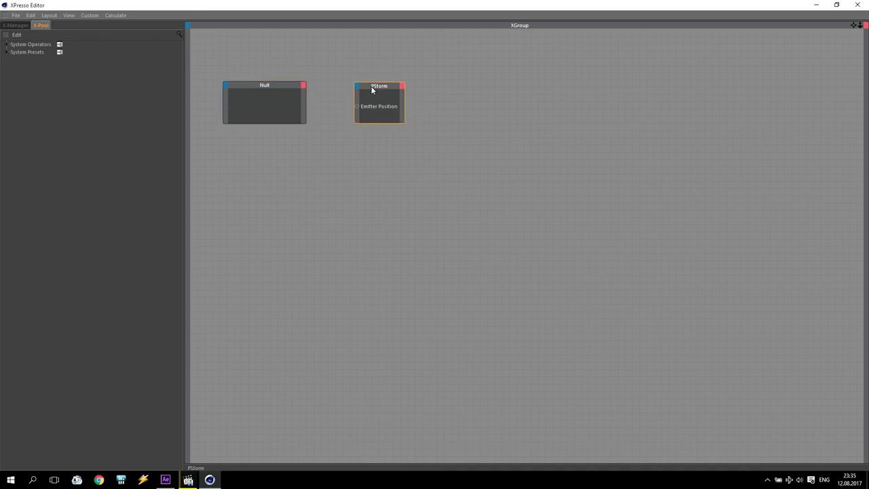
click(270, 86)
drag(269, 87, 267, 87)
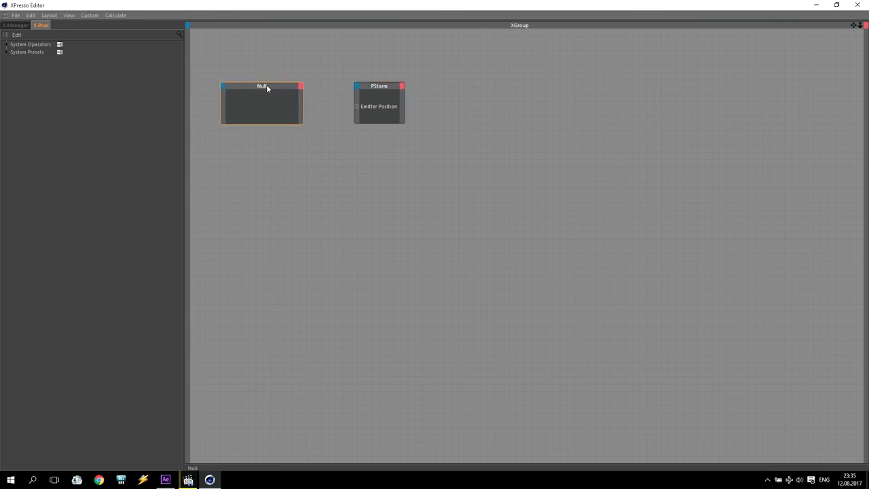
Add Global Position and Global Matrix output ports to the Null node.
click(387, 88)
click(301, 87)
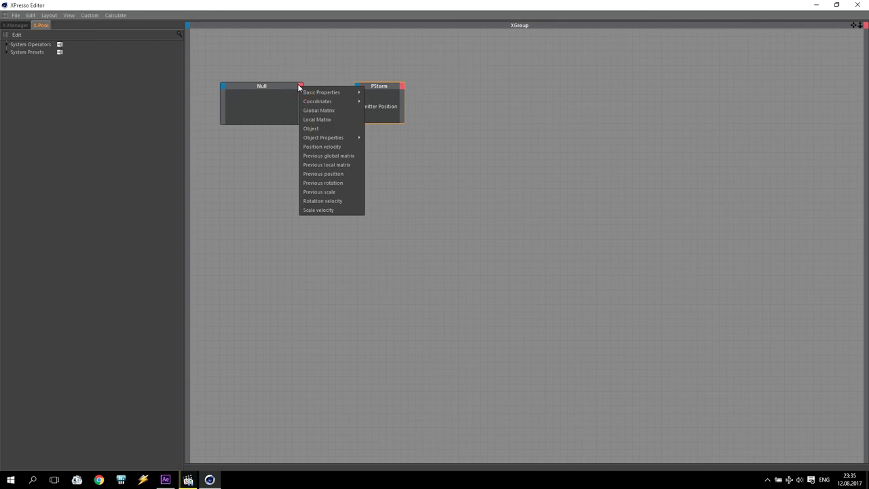
click(297, 84)
click(301, 87)
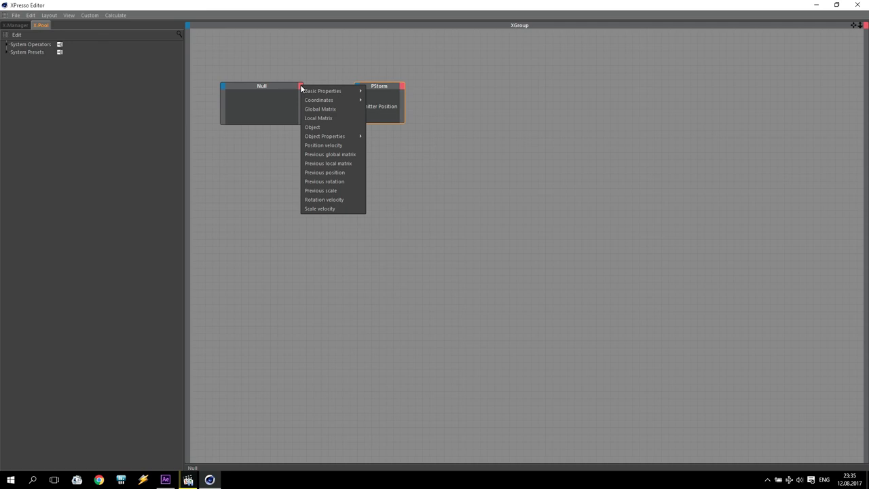
mouse_move(317, 102)
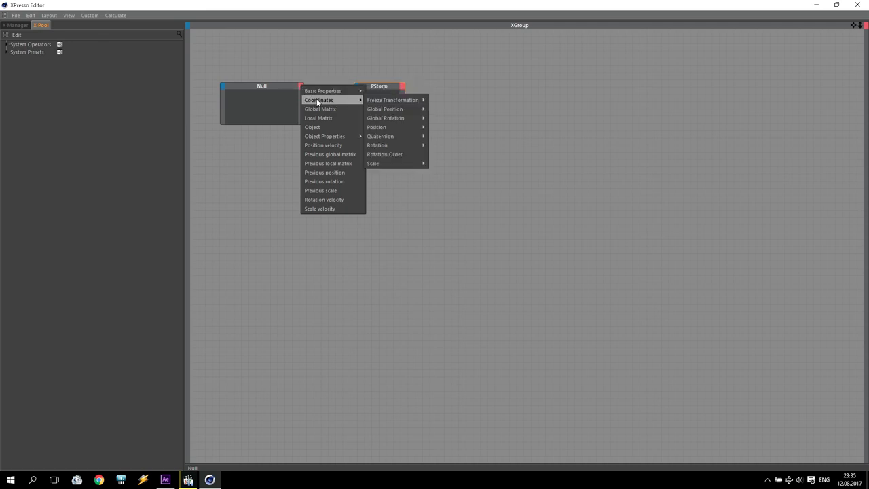
mouse_move(383, 108)
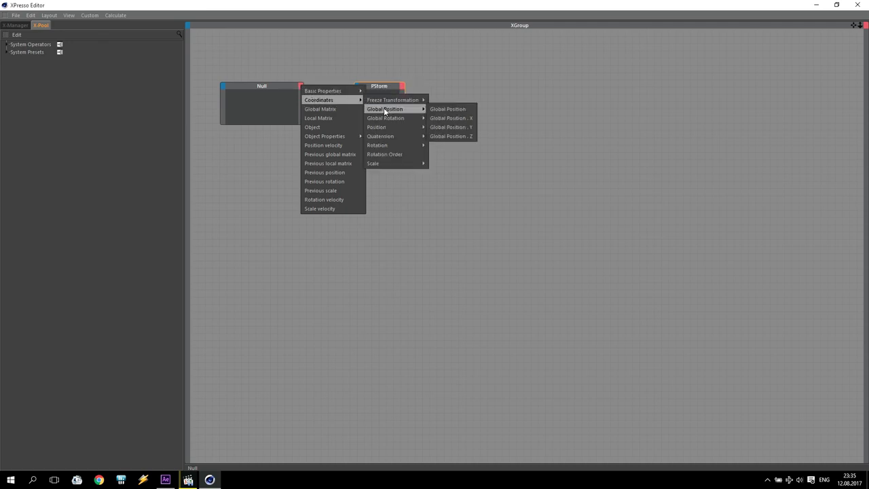
click(448, 109)
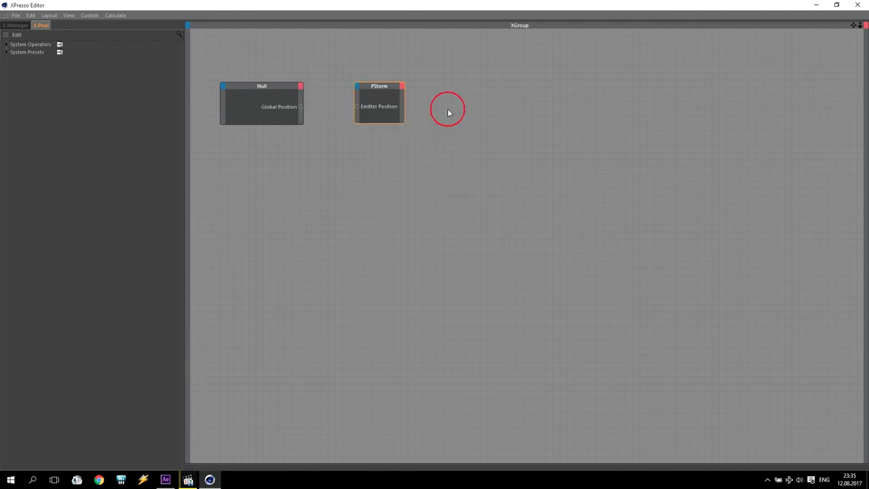
click(301, 86)
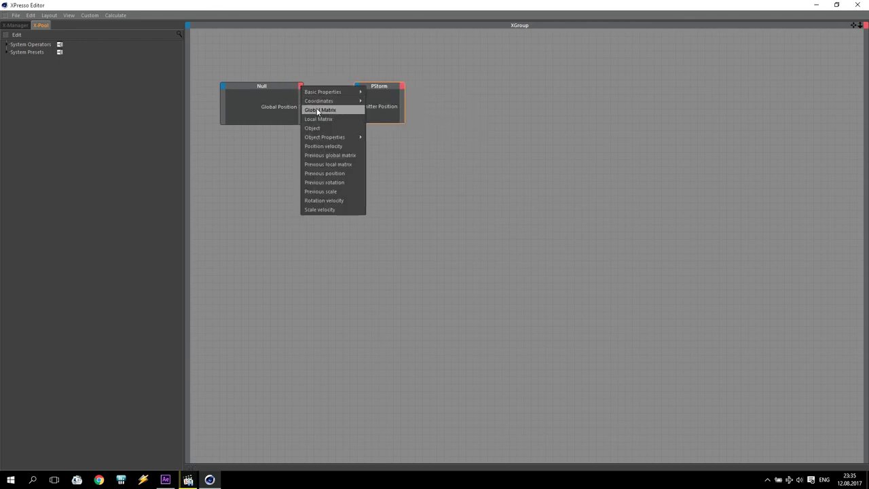
click(317, 110)
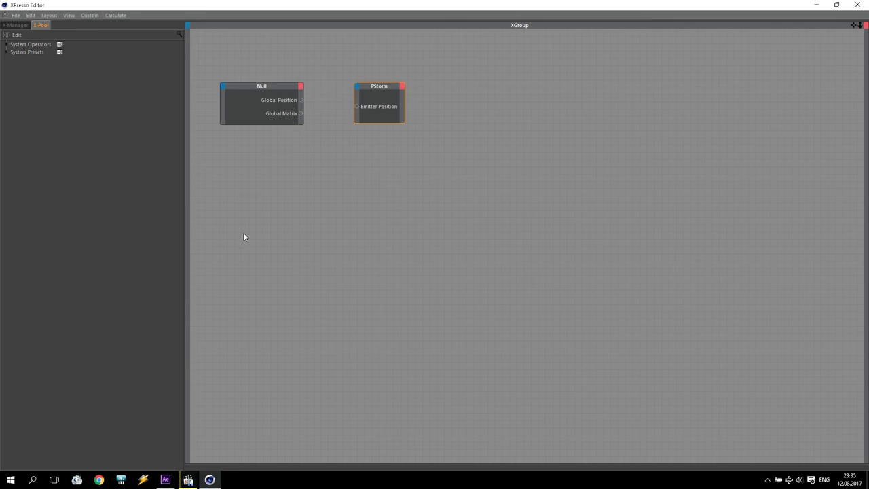
Add an Emitter Alignment input to PStorm and wire Global Position and Global Matrix into it.
click(356, 87)
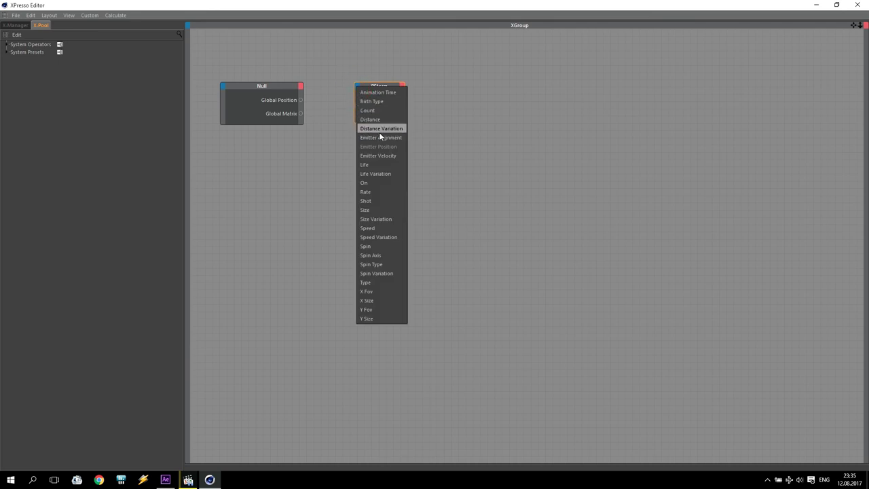
click(394, 138)
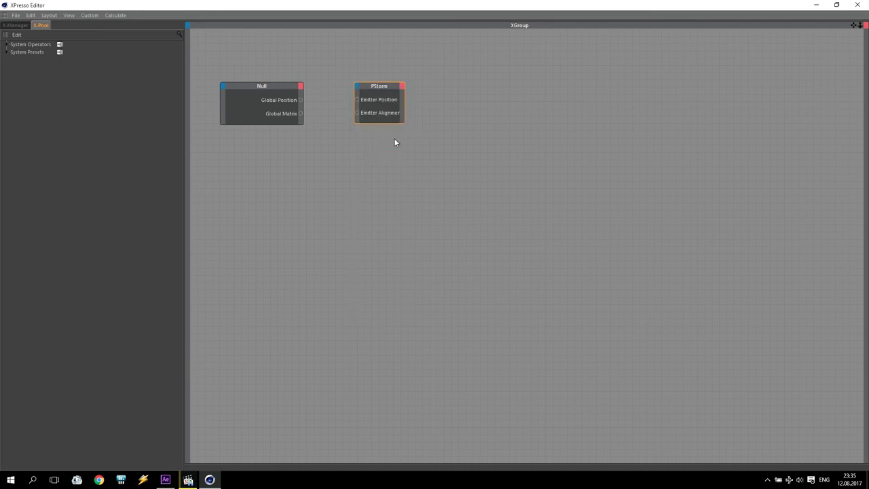
drag(301, 99, 358, 103)
drag(300, 112, 359, 115)
drag(379, 87, 348, 88)
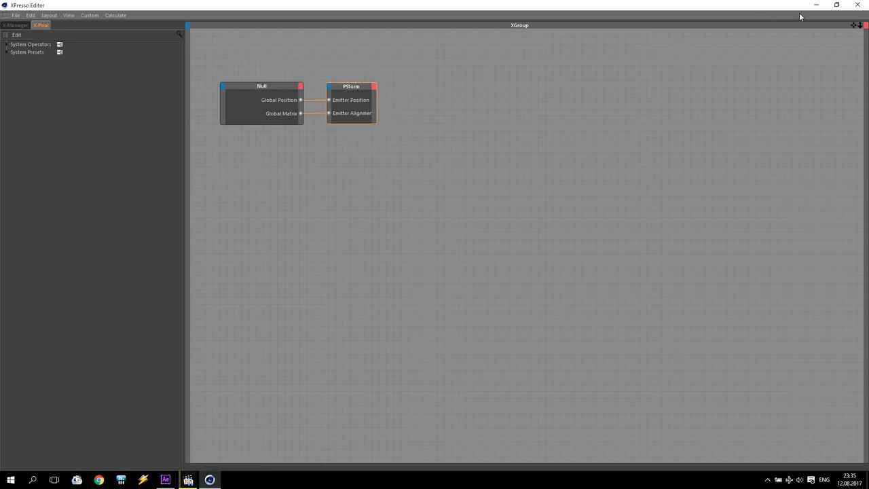
Close the XPresso Editor, play the emitting particles, select Camera, and switch to four views.
click(857, 5)
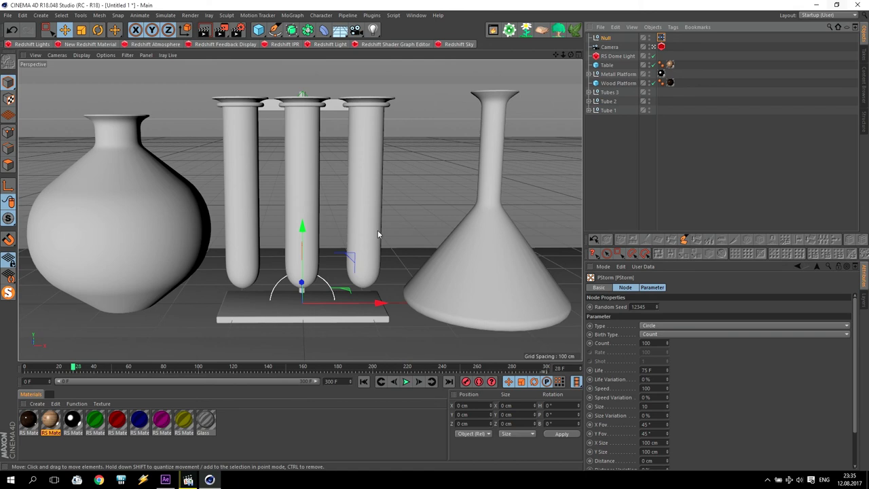
click(406, 382)
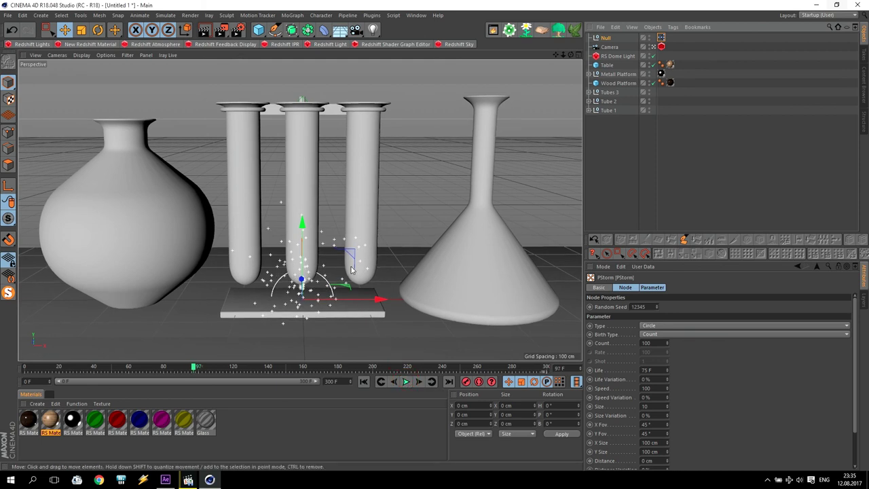
click(619, 47)
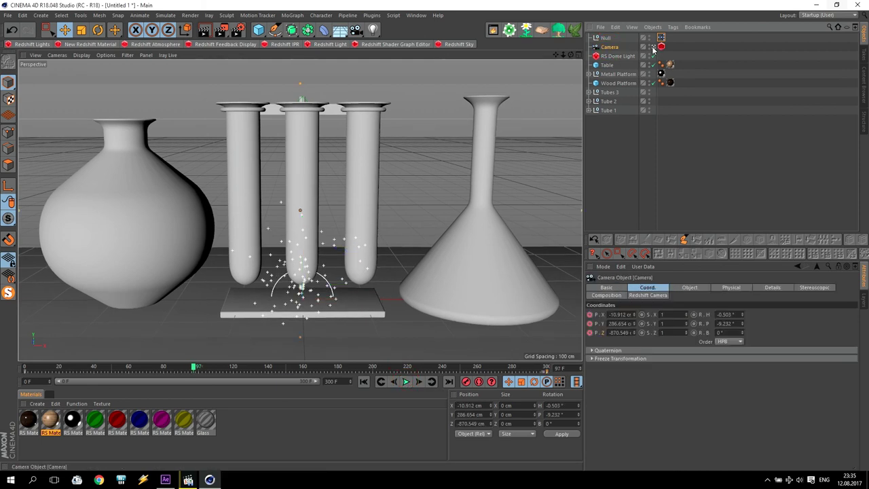
middle_click(398, 249)
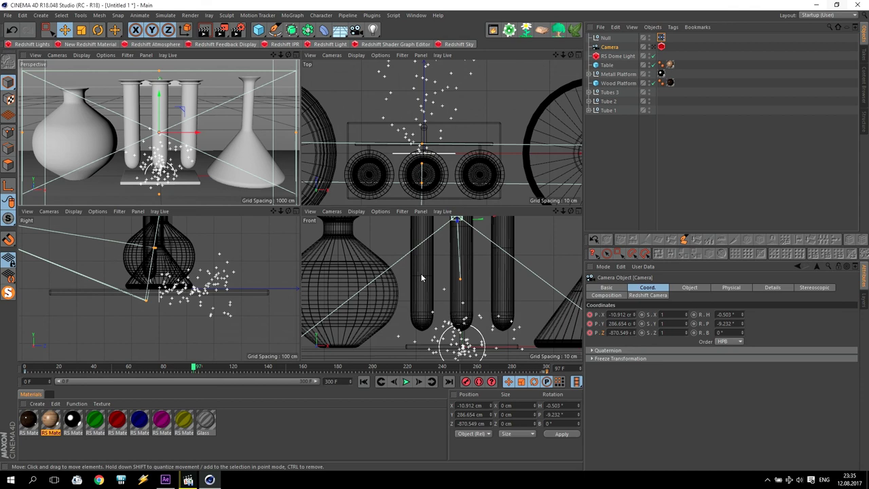
Frame the scene, resume playback, and maximize the Top view to see where particles travel.
key(h)
click(405, 381)
middle_click(436, 136)
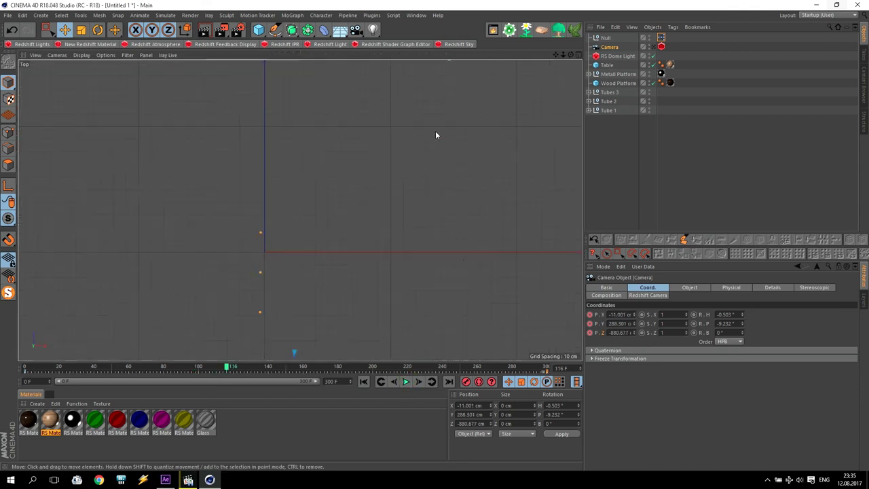
scroll(318, 284, down, 3)
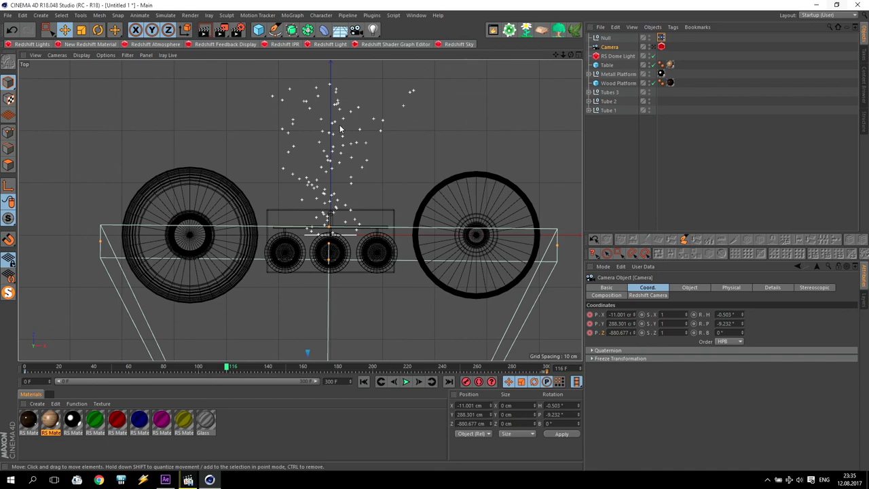
Rotate the emitter Null to P 90° and maximize the Front view.
click(606, 38)
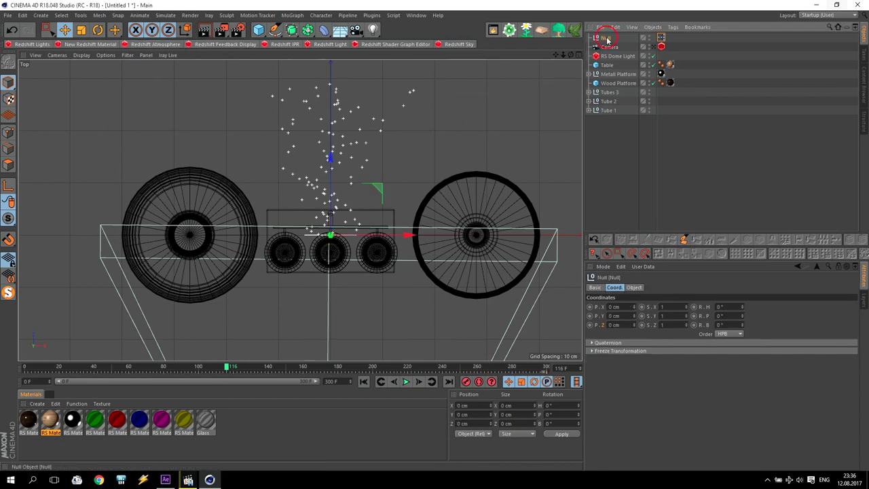
click(98, 30)
drag(325, 213, 336, 305)
middle_click(336, 305)
middle_click(440, 316)
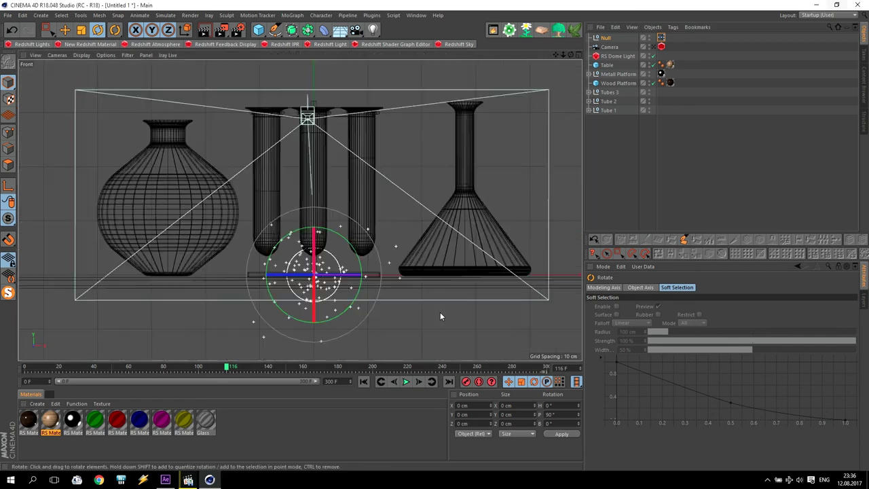
Replay from frame 0, stopping near frame 59, then select the Null with the Move tool.
click(363, 381)
click(405, 382)
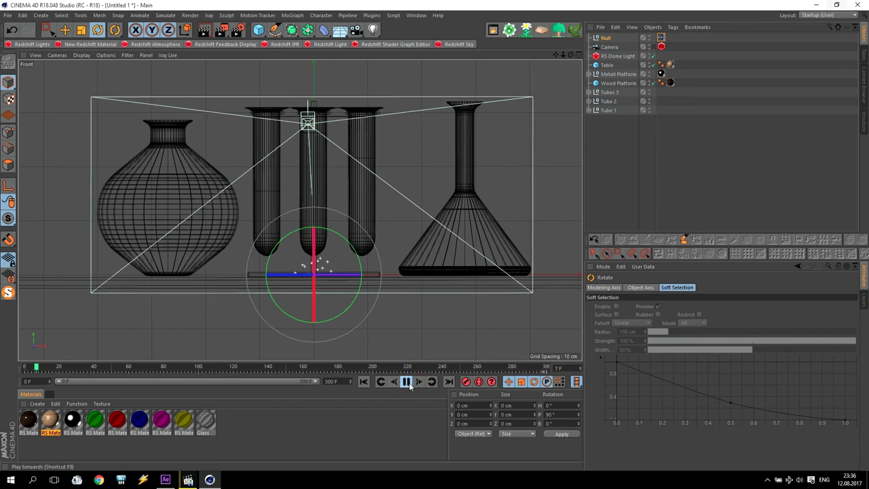
click(406, 382)
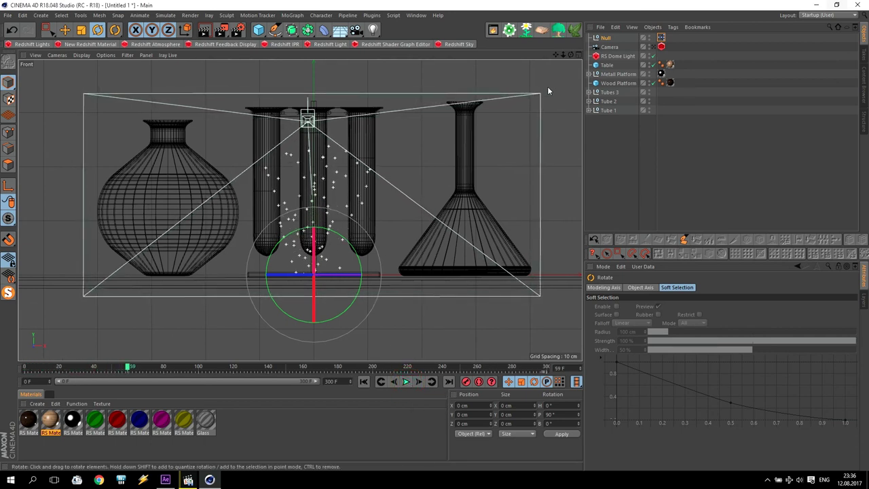
click(606, 38)
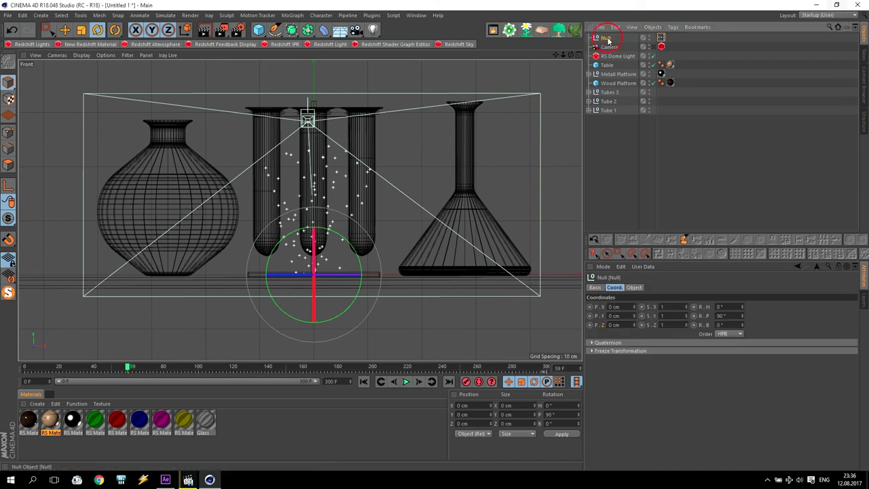
click(64, 29)
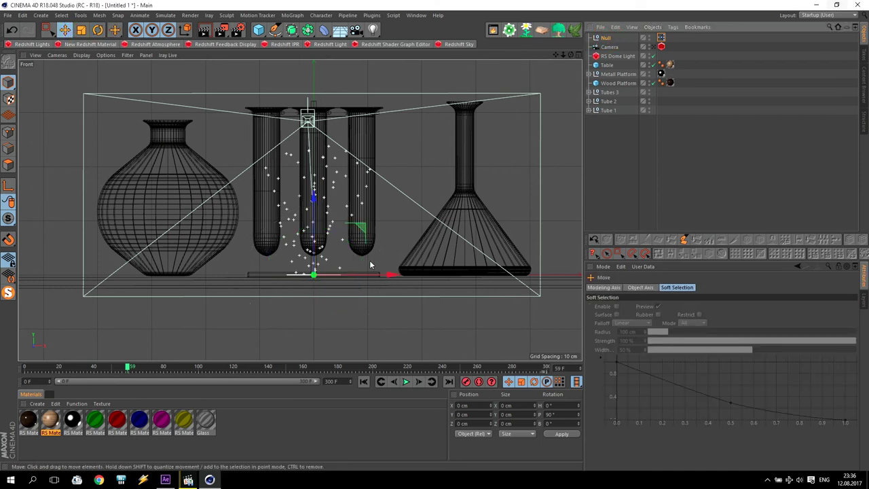
Move the emitter Null to X 279.696 cm, Y 1.585 cm under the flask.
drag(385, 274, 537, 285)
scroll(492, 294, up, 6)
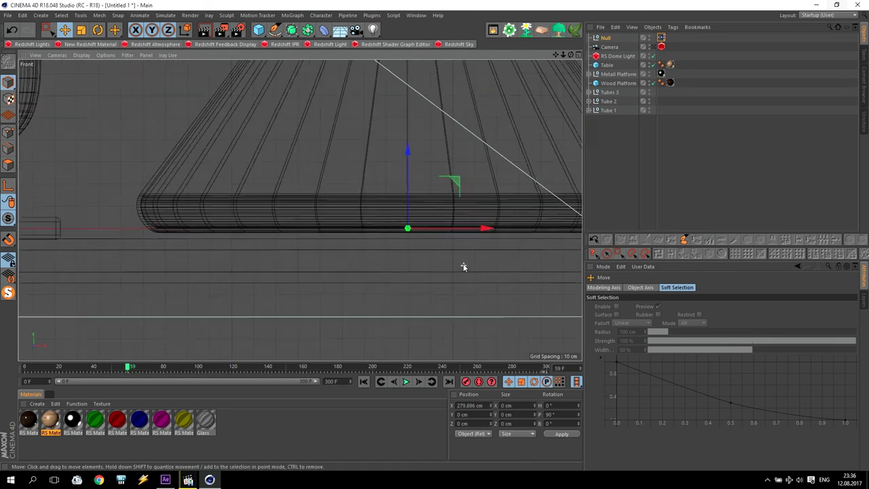
scroll(463, 267, up, 1)
drag(398, 181, 398, 178)
Play to frame 71 and zoom in to check particles rising from the Null.
click(405, 381)
click(406, 382)
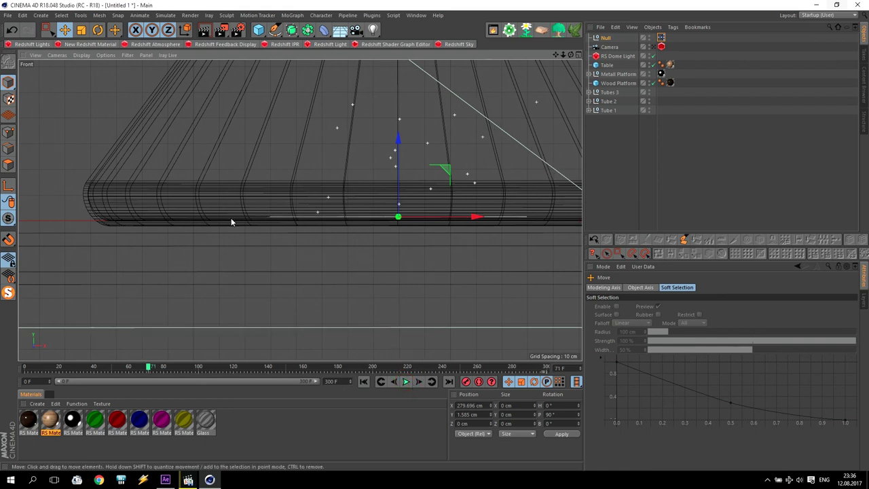
scroll(345, 225, up, 2)
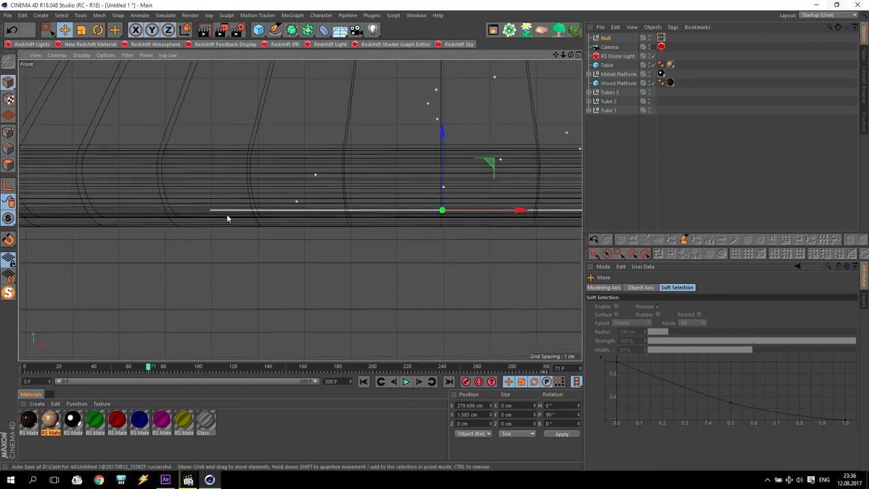
scroll(310, 201, down, 4)
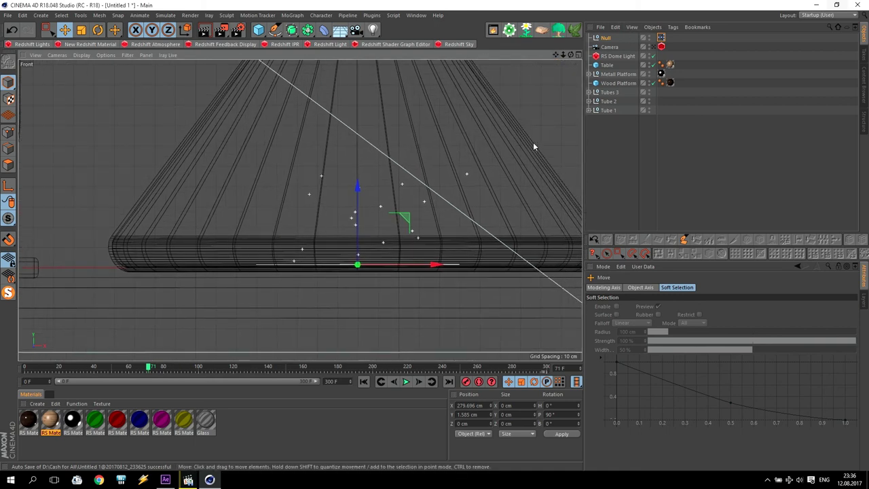
scroll(385, 243, up, 1)
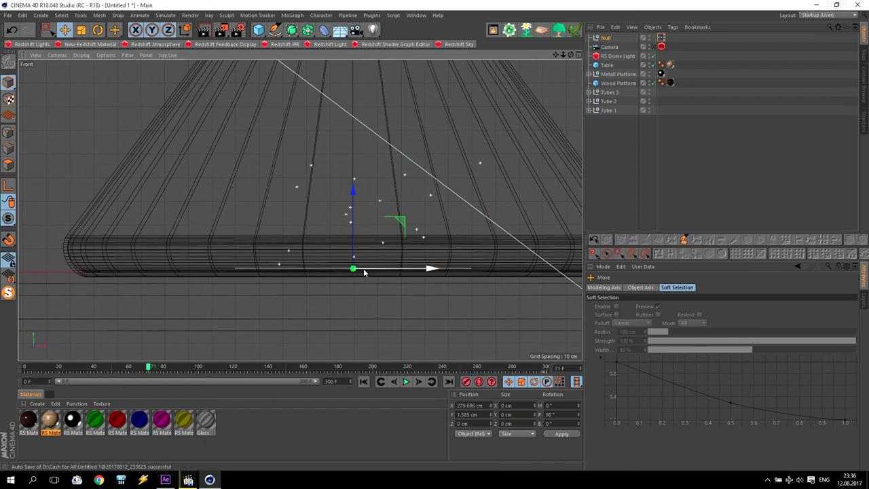
Reopen the Null's XPresso graph as a small floating window and select PStorm to show its parameters.
double_click(661, 39)
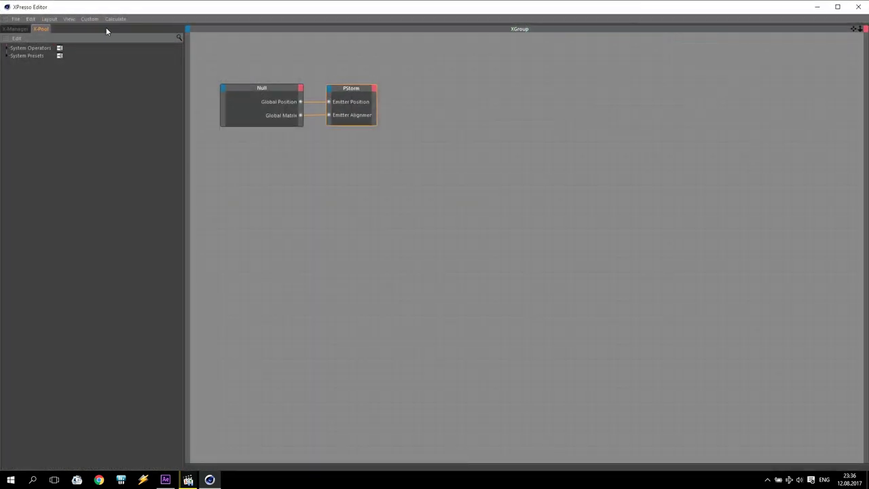
click(838, 7)
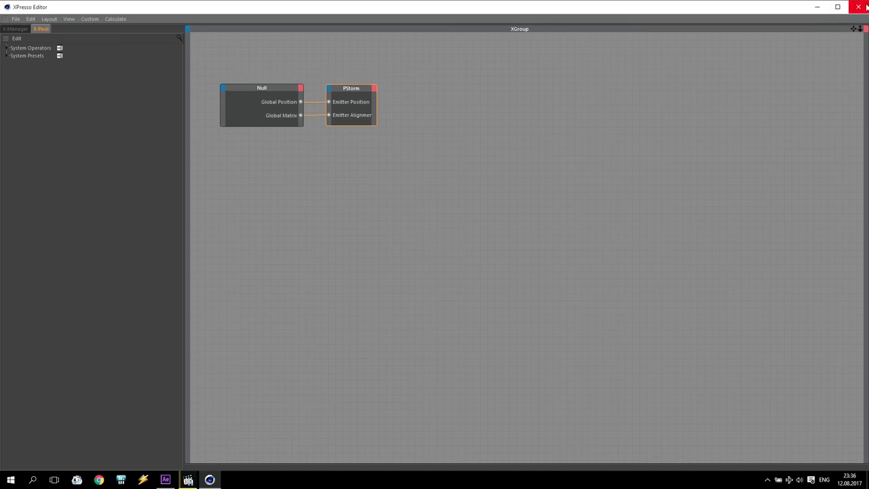
drag(812, 9, 238, 70)
click(336, 89)
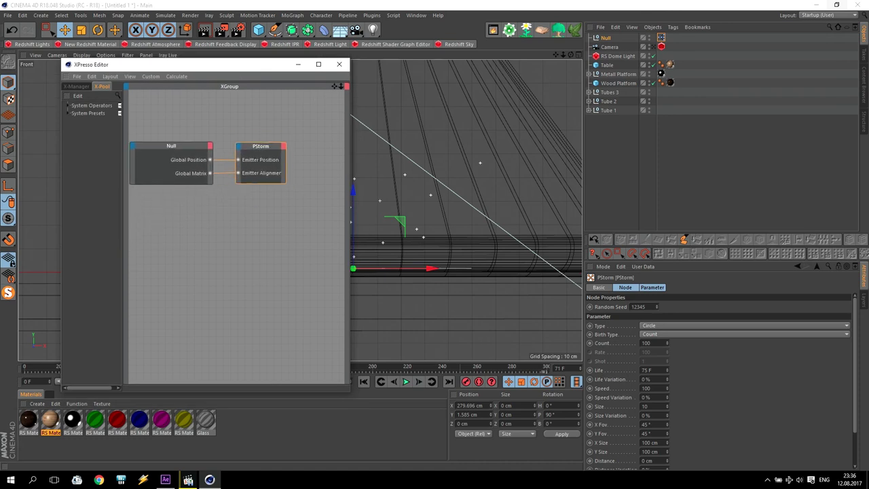
click(258, 135)
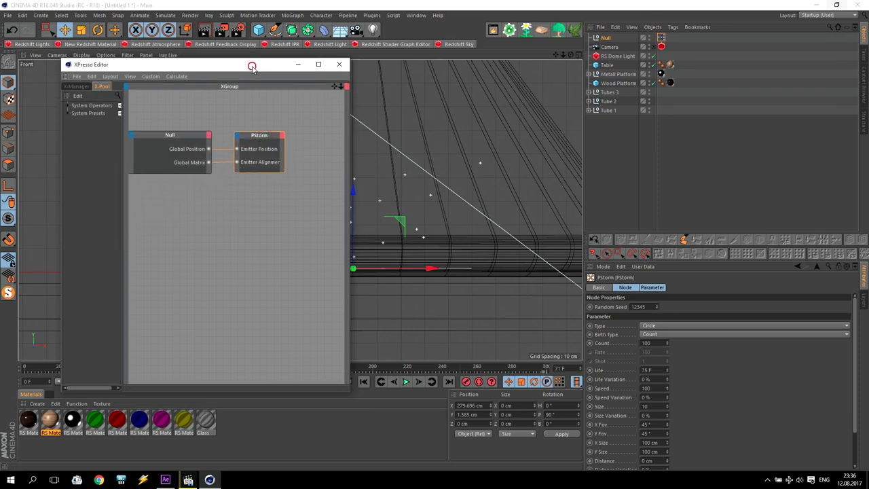
drag(253, 69, 194, 62)
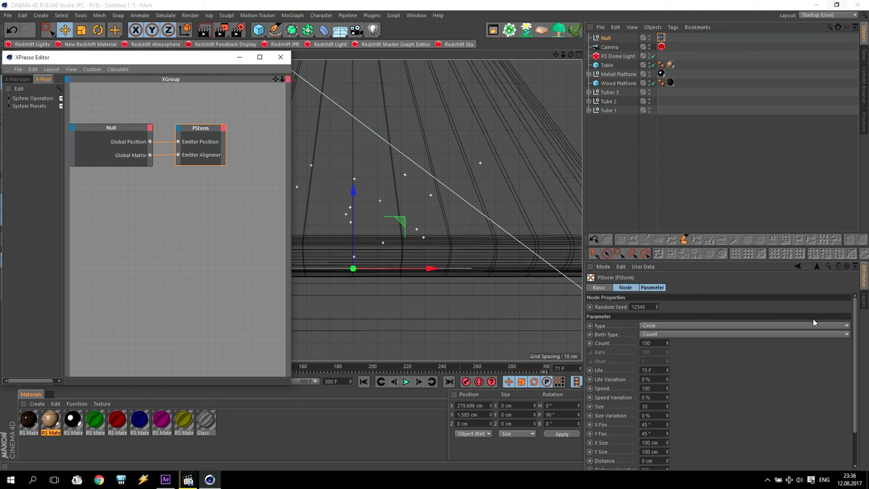
drag(853, 314, 853, 350)
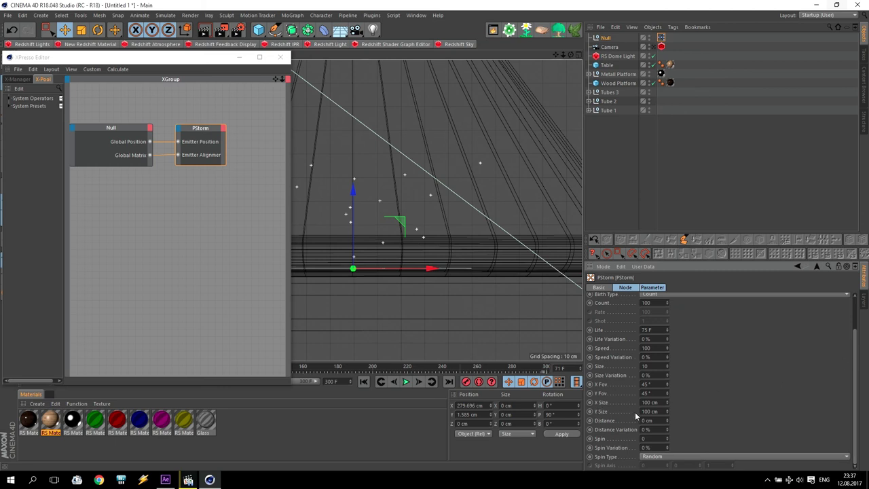
Set PStorm's X Size and Y Size to 200 cm.
click(664, 402)
text(200)
click(658, 412)
text(200)
key(Return)
Rewind and replay the simulation, pausing at frame 130 to see particles filling the flask.
scroll(478, 265, down, 2)
scroll(475, 262, down, 3)
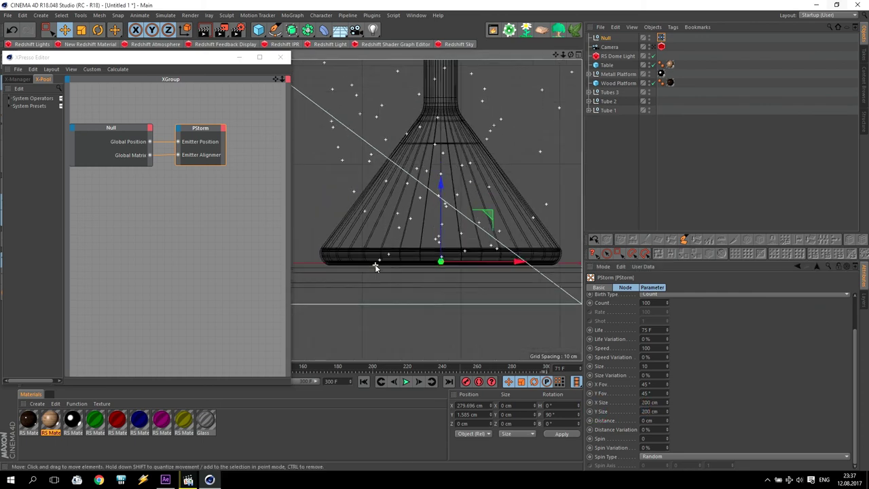
click(405, 382)
click(405, 381)
click(364, 382)
click(405, 381)
scroll(422, 302, up, 3)
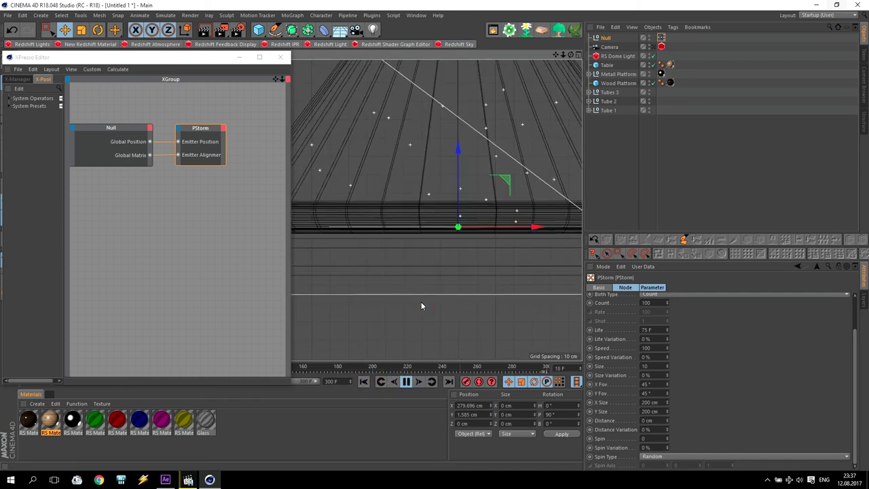
alt+middle_drag(323, 224, 388, 251)
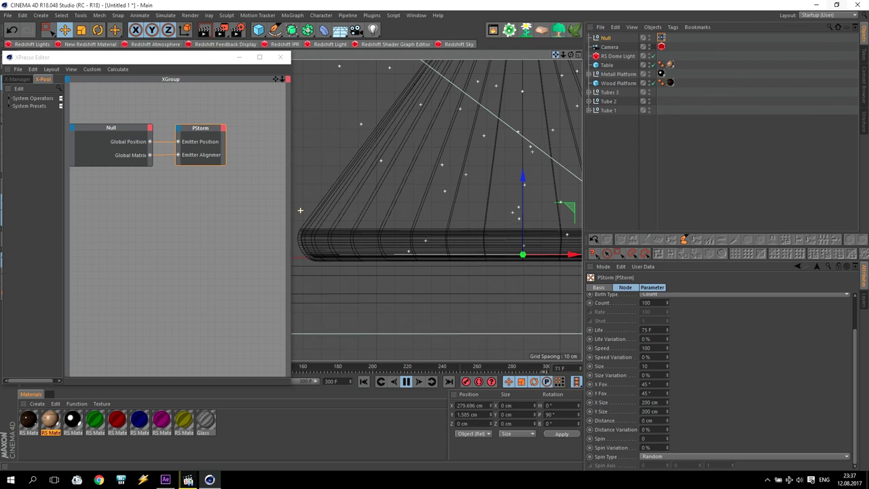
key(F7)
scroll(508, 167, down, 5)
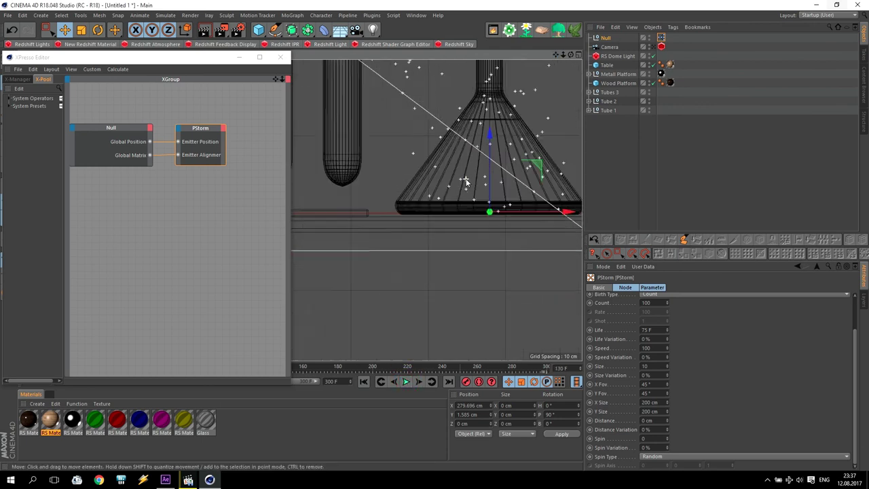
drag(554, 57, 293, 71)
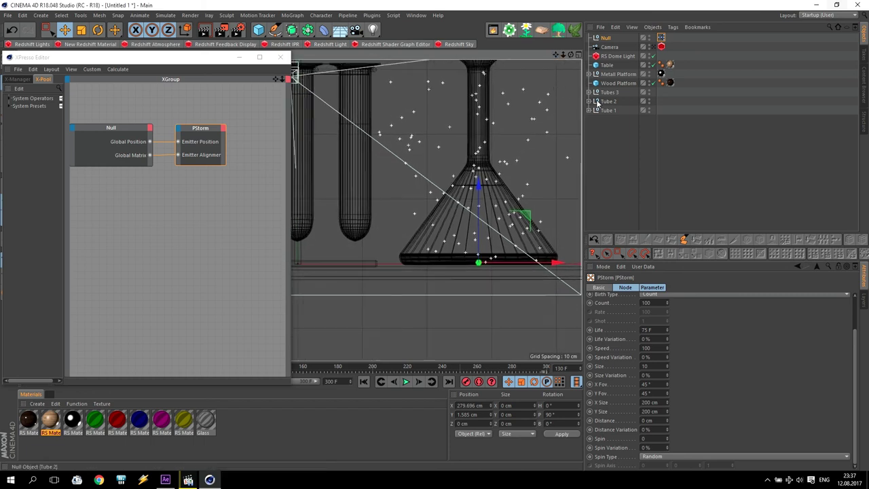
Select the emitter Null together with Liquid 1–5 Colliders from the tube groups.
click(604, 39)
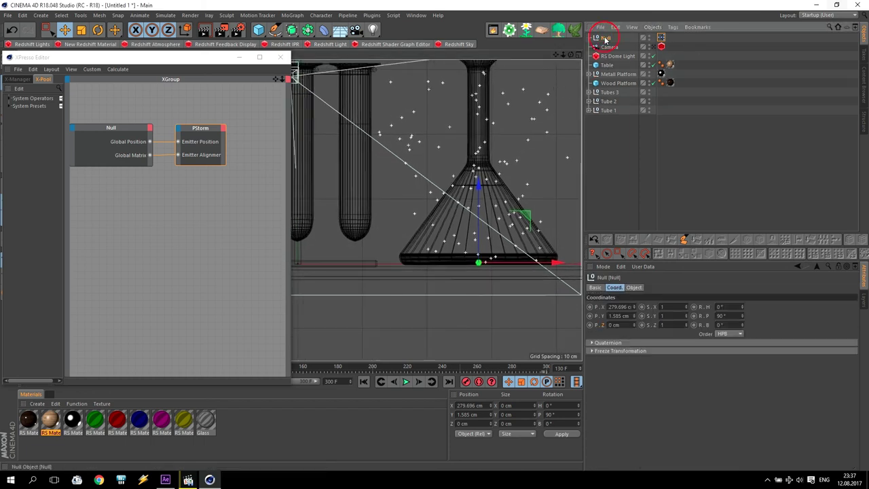
click(588, 91)
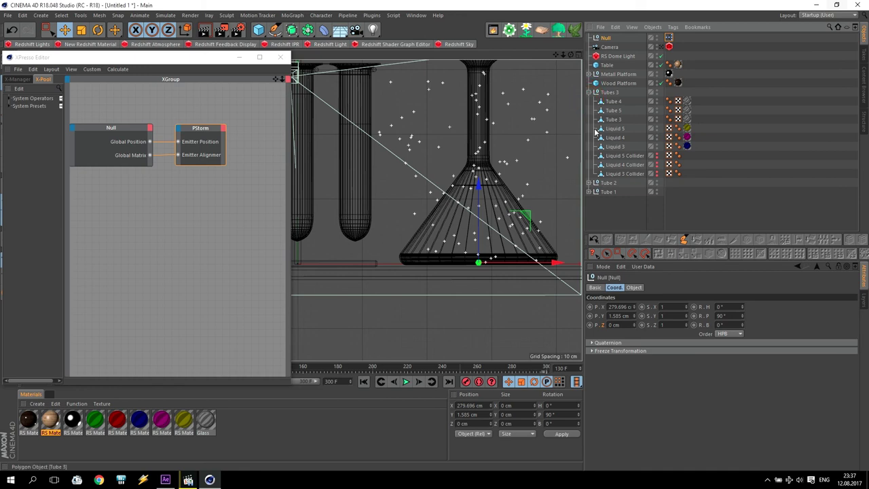
ctrl+click(619, 155)
ctrl+click(618, 164)
ctrl+click(619, 174)
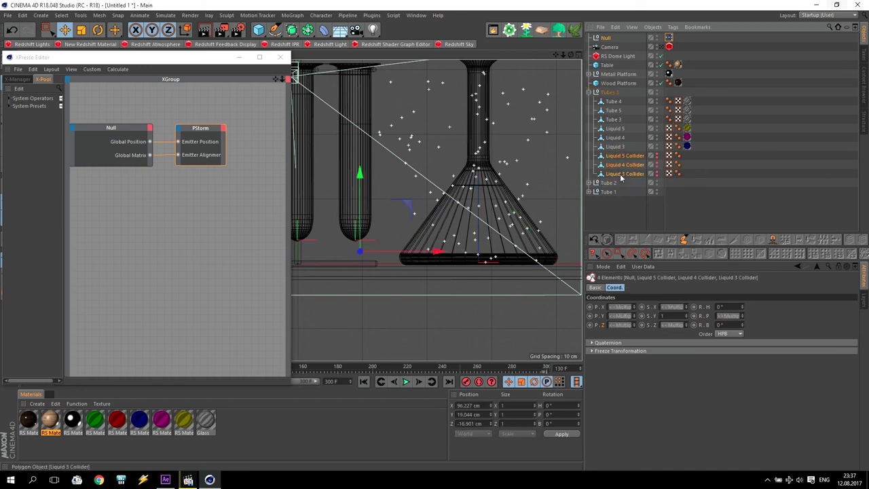
click(588, 183)
ctrl+click(624, 210)
click(589, 218)
scroll(592, 219, down, 1)
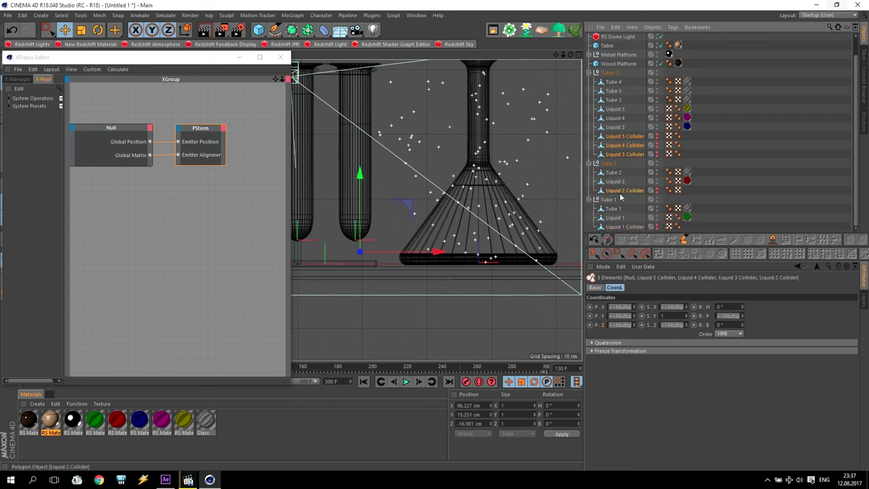
ctrl+click(633, 227)
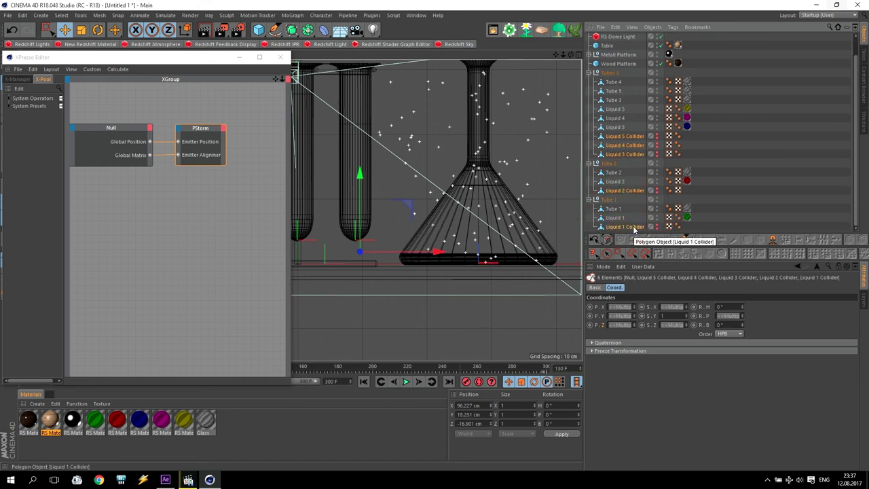
Add Liquid 1–5 to the selection and MagicSolo it, hiding the glassware and table.
ctrl+click(620, 219)
ctrl+click(615, 181)
ctrl+click(615, 109)
ctrl+click(615, 117)
ctrl+click(615, 127)
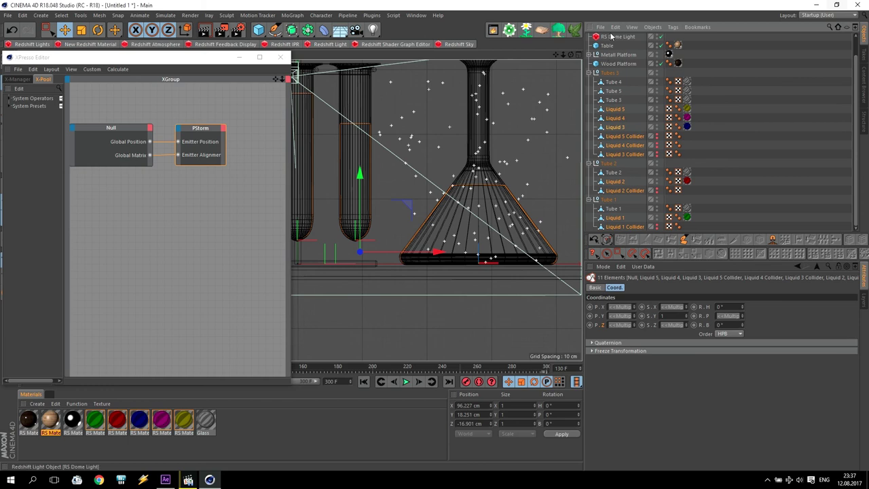
drag(157, 57, 218, 48)
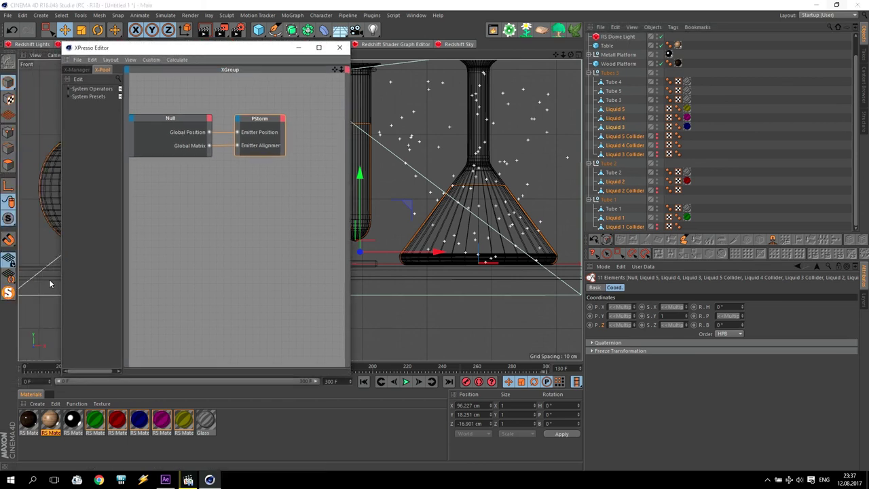
click(8, 293)
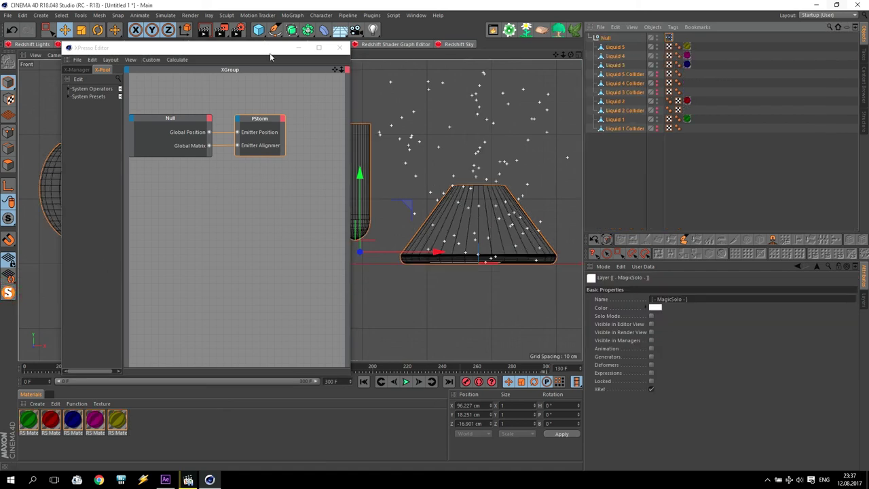
Set PStorm's X Size and Y Size to 220 cm via the Null's XPresso setup.
drag(266, 51, 233, 48)
scroll(484, 254, up, 3)
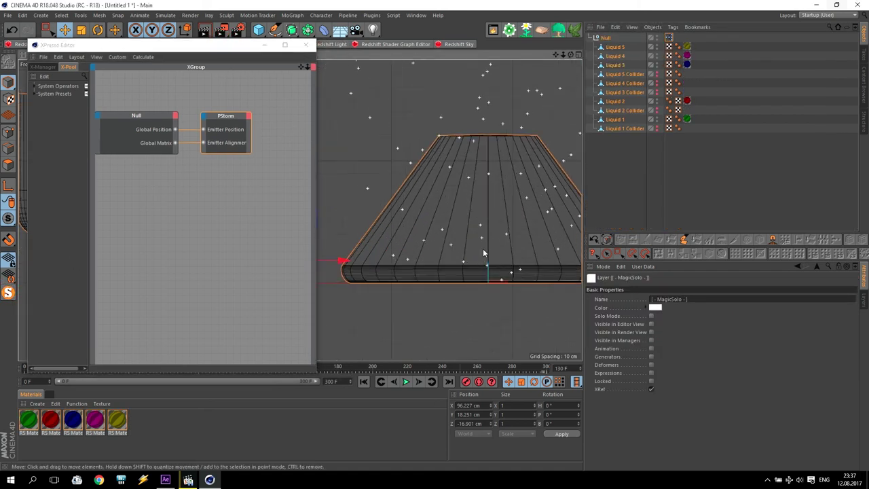
middle_click(491, 161)
middle_click(492, 186)
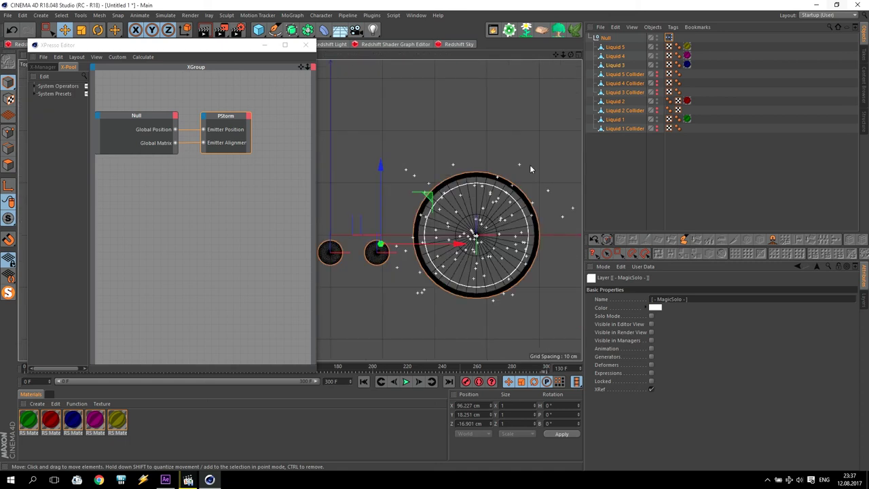
click(611, 38)
double_click(669, 38)
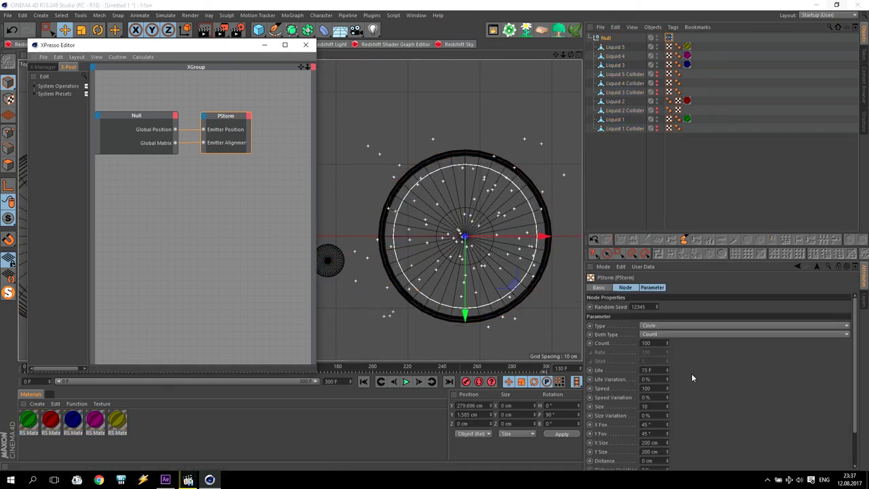
click(646, 441)
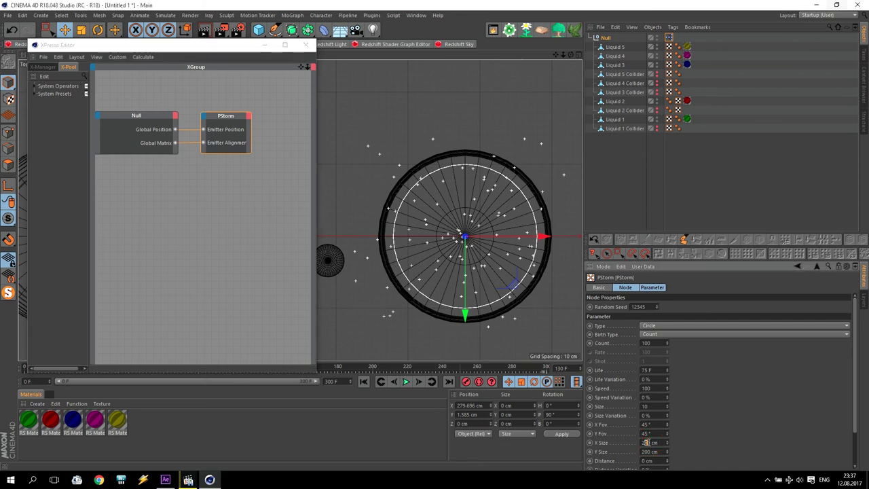
click(648, 452)
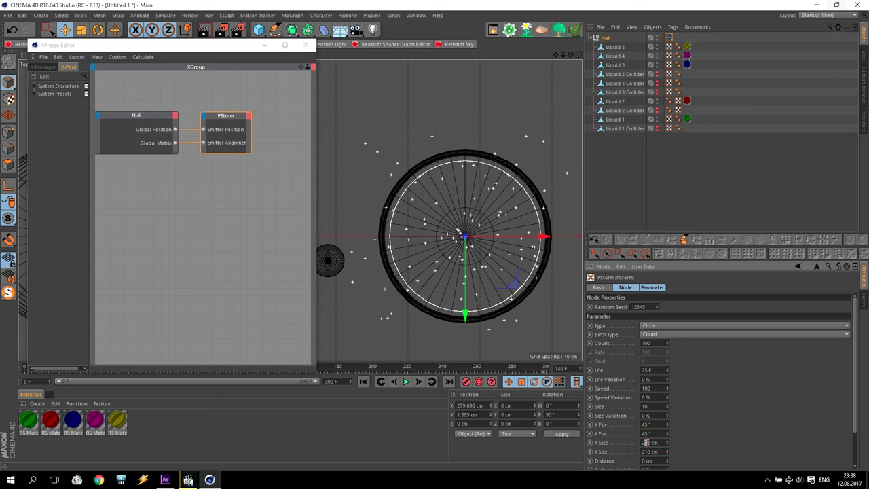
key(Return)
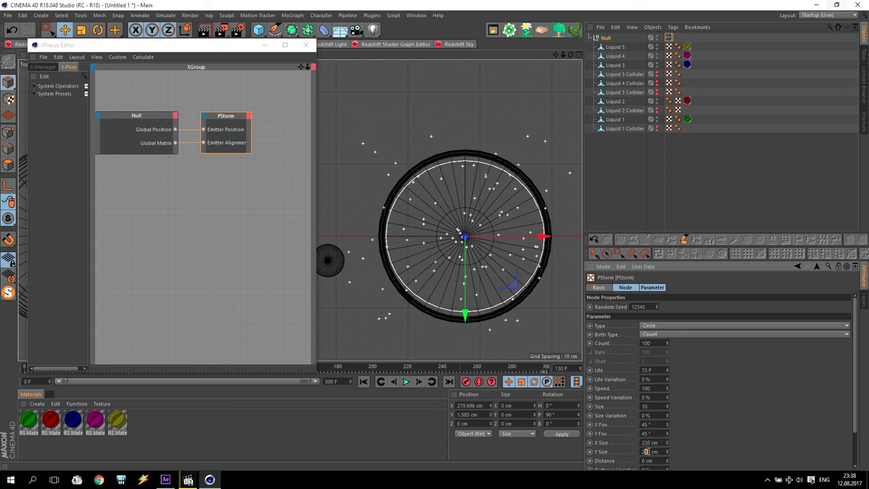
Rewind and play the emission in the front view, watching particles spray around the flask.
middle_click(428, 214)
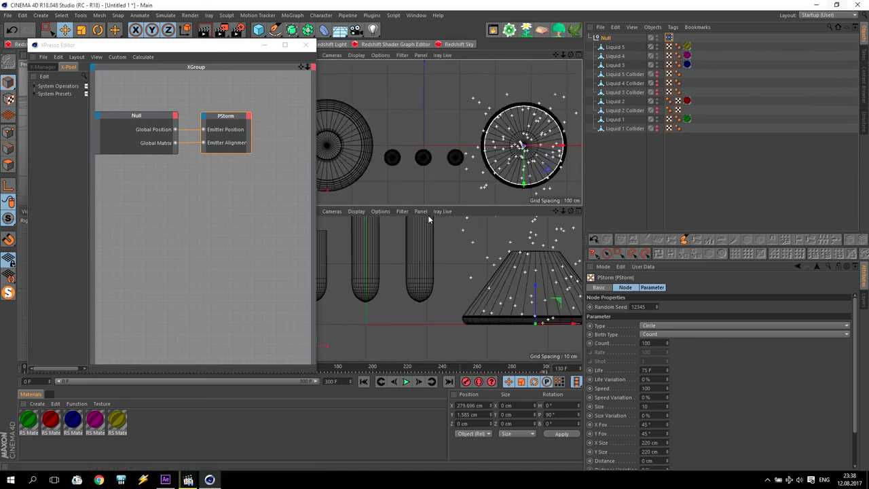
middle_click(428, 219)
drag(555, 53, 543, 64)
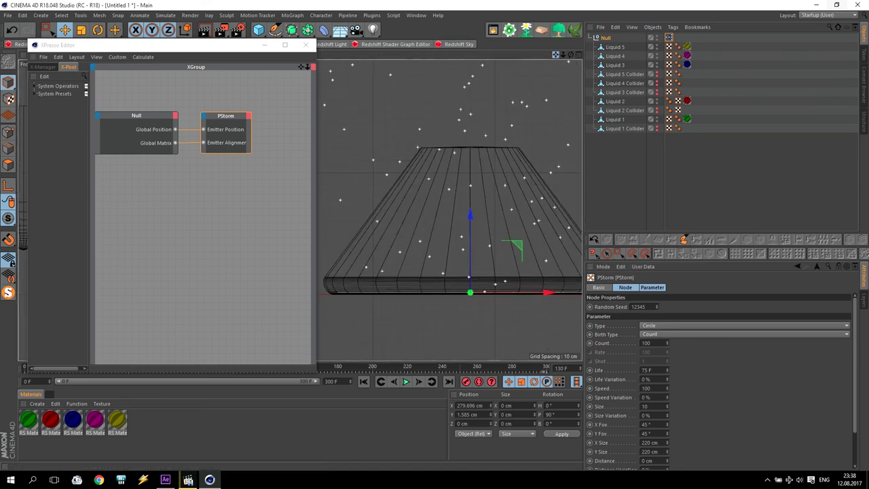
scroll(467, 289, down, 1)
click(363, 381)
click(404, 383)
drag(555, 53, 533, 60)
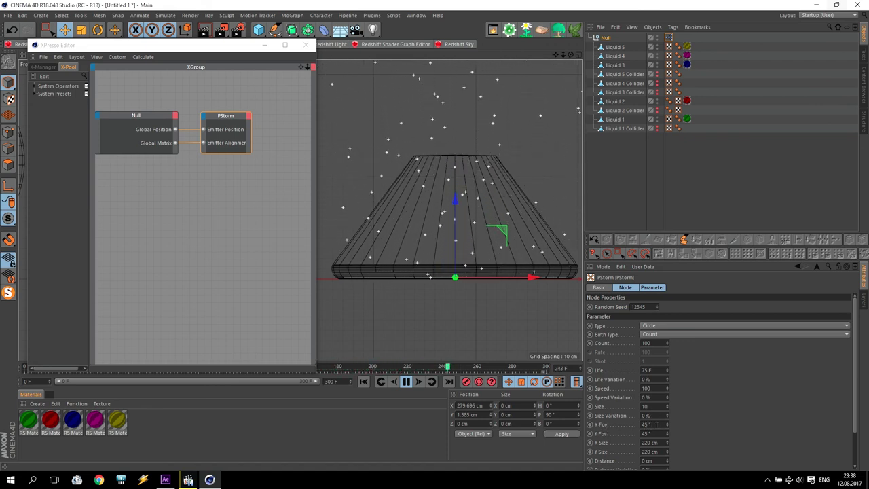
Set PStorm's X Fov and Y Fov to 60°, stop playback and widen the XPresso Editor.
click(646, 425)
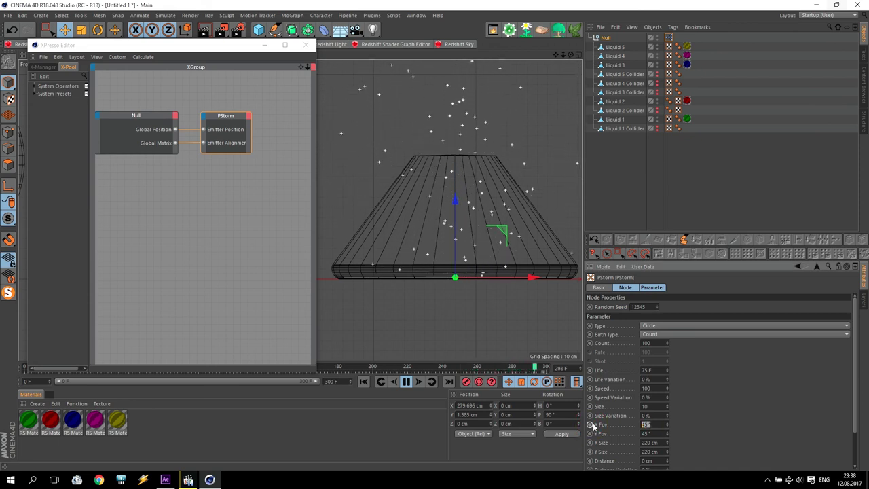
text(60)
click(654, 432)
key(Return)
click(405, 382)
drag(314, 170, 486, 169)
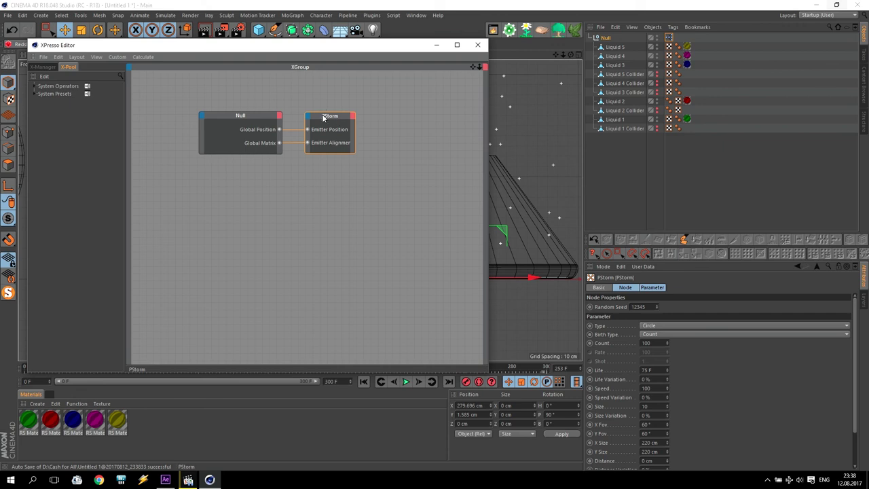
Add a PGroup node beside PStorm and wire Particle Birth into its All input.
right_click(396, 131)
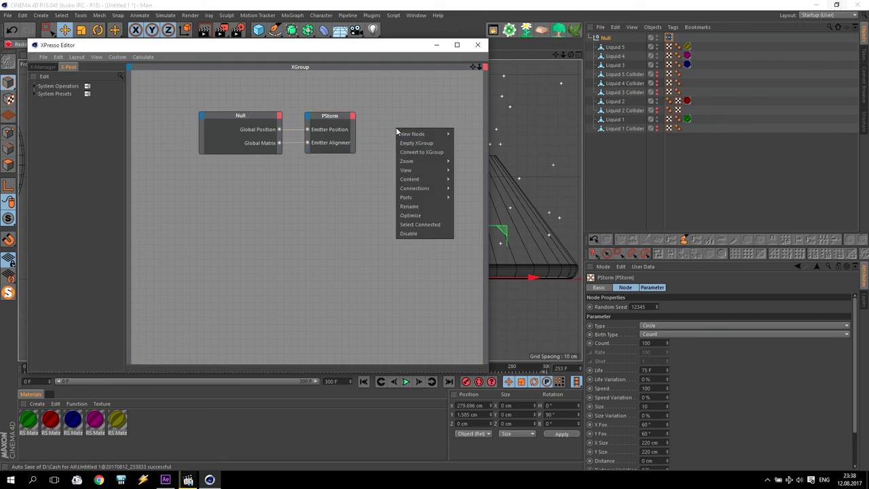
mouse_move(403, 135)
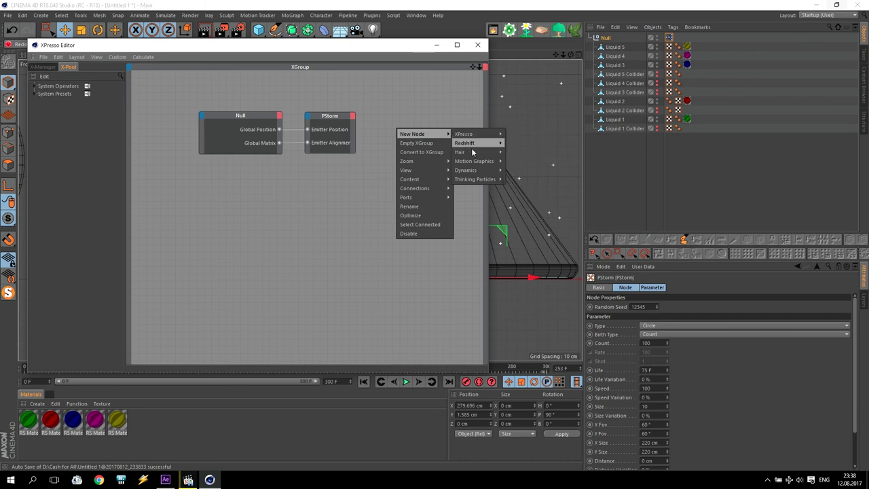
mouse_move(475, 162)
mouse_move(475, 179)
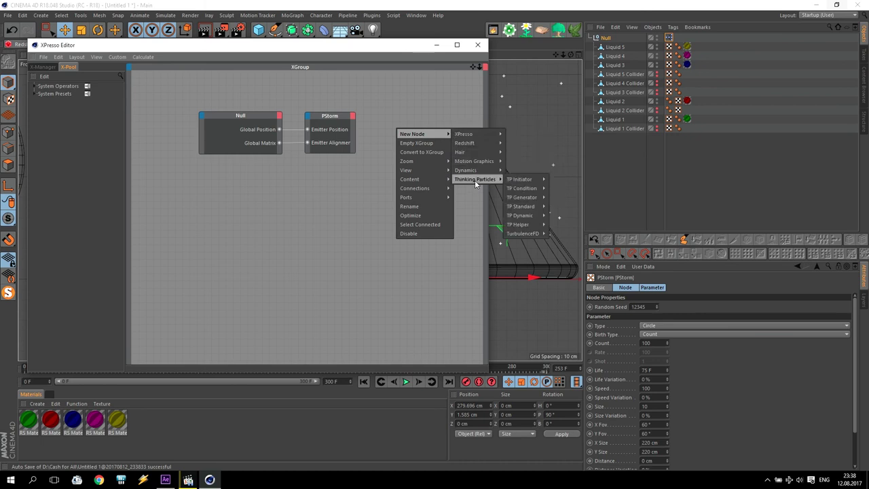
mouse_move(530, 197)
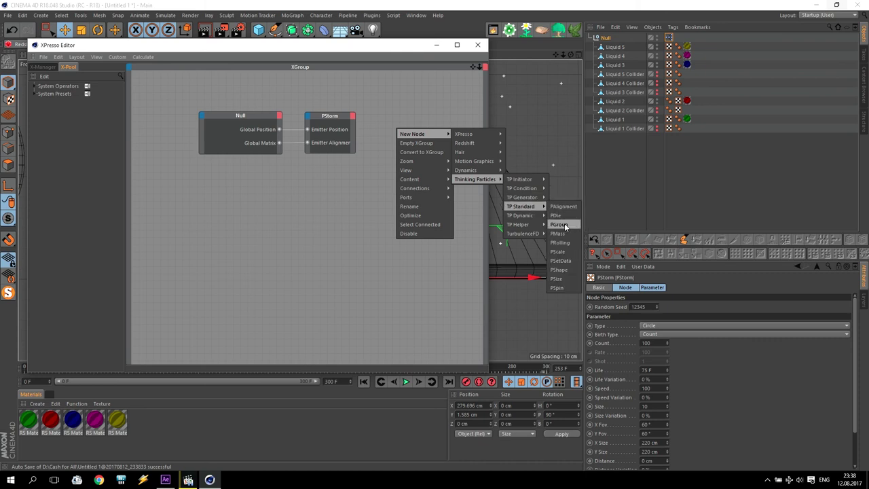
click(565, 224)
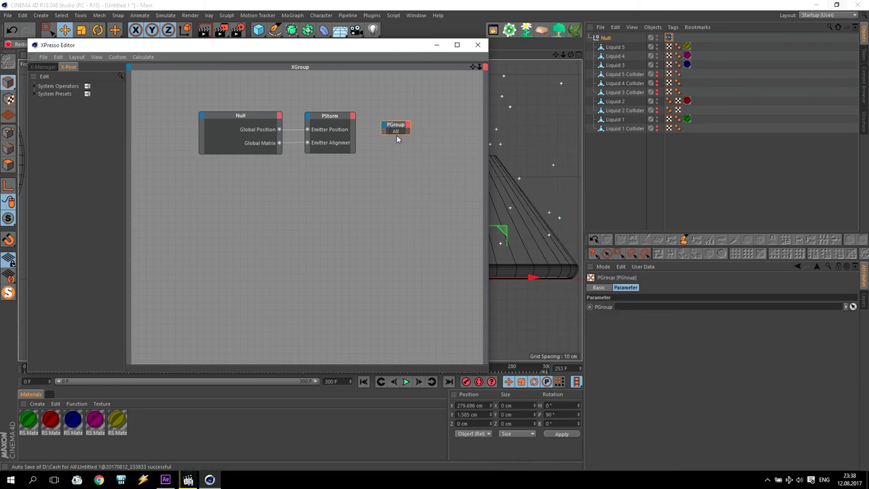
drag(396, 139, 371, 140)
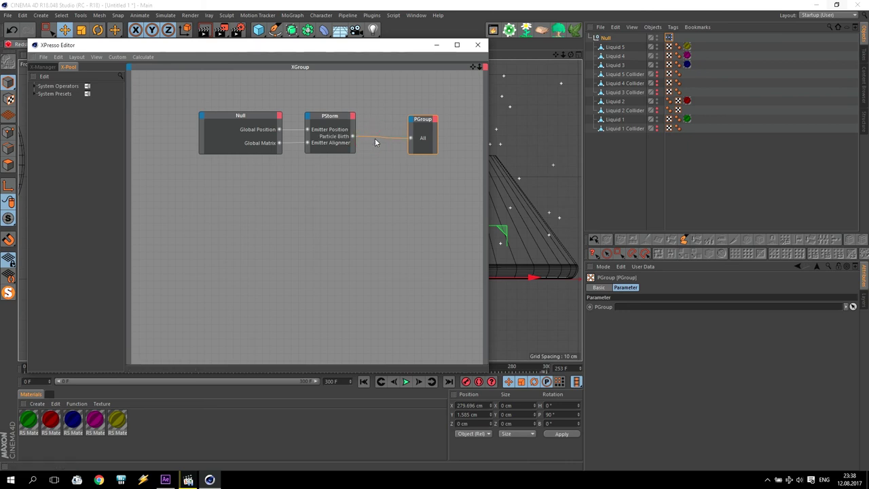
click(332, 168)
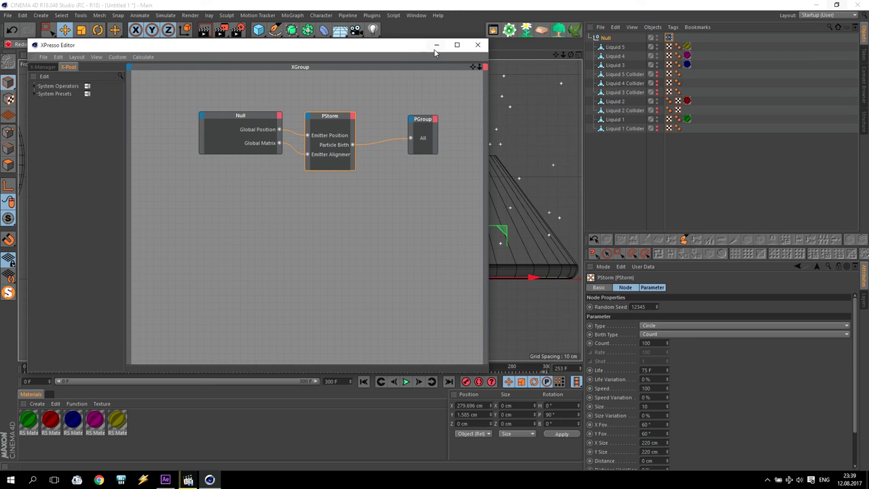
In Thinking Particles Settings, add Group.1 under All and colour it green.
click(167, 15)
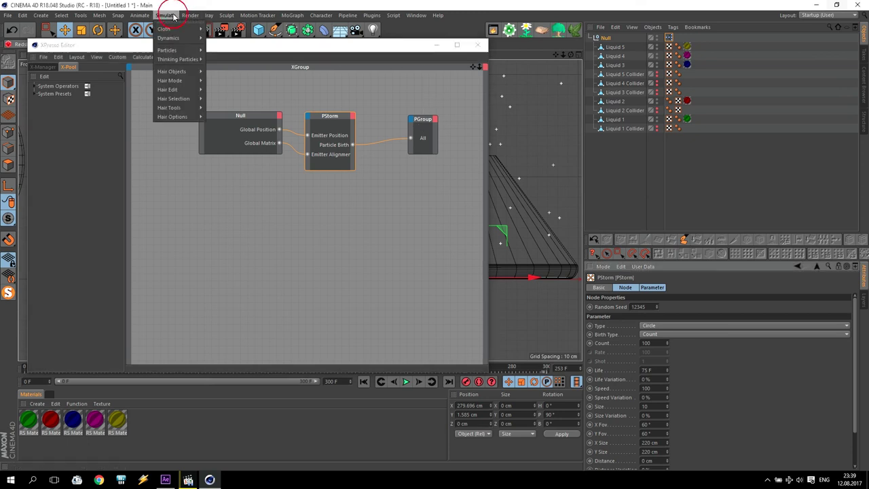
mouse_move(174, 61)
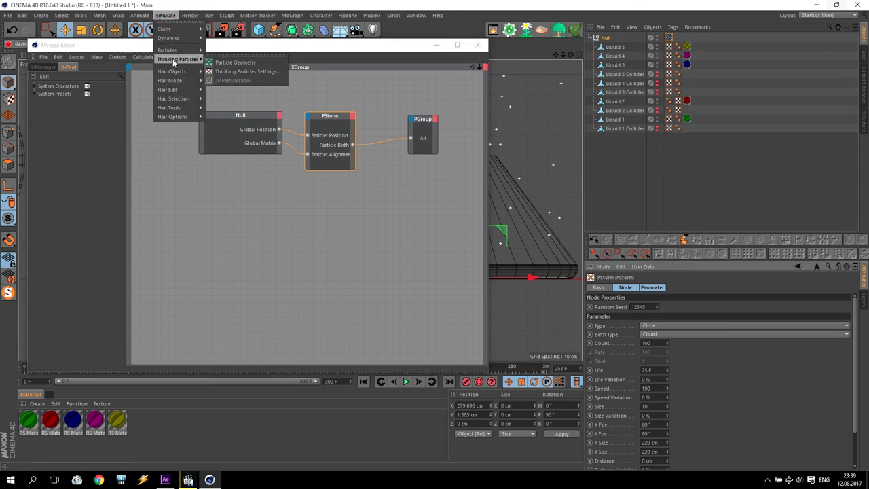
click(242, 72)
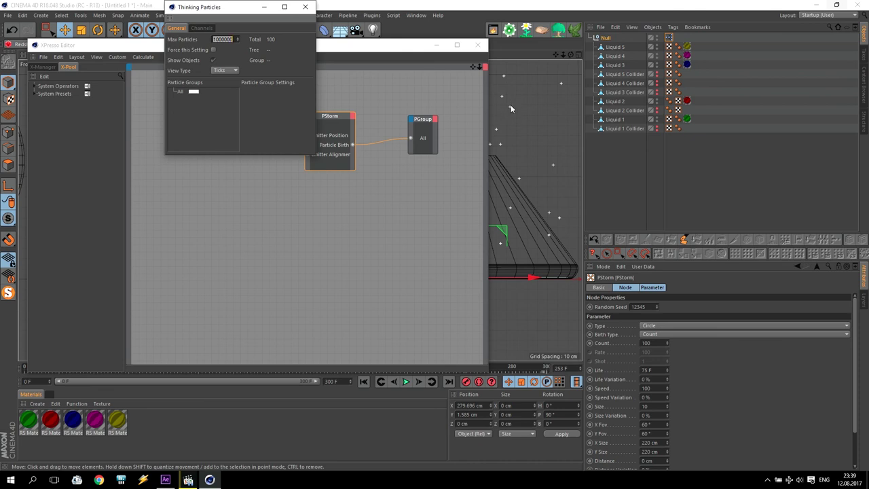
click(179, 92)
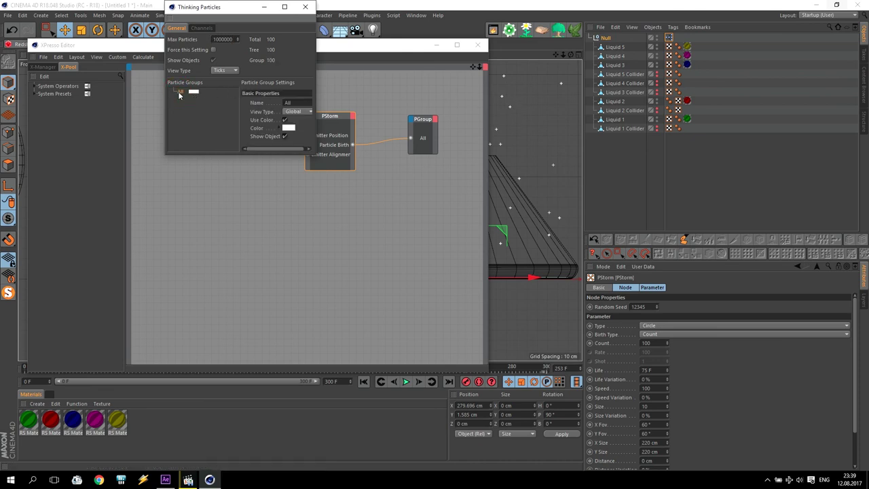
right_click(179, 94)
click(188, 100)
click(214, 100)
click(213, 99)
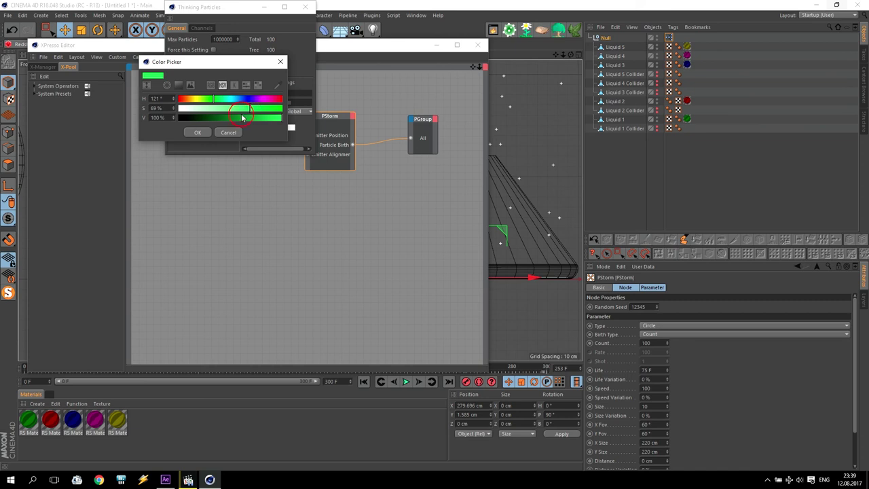
click(197, 132)
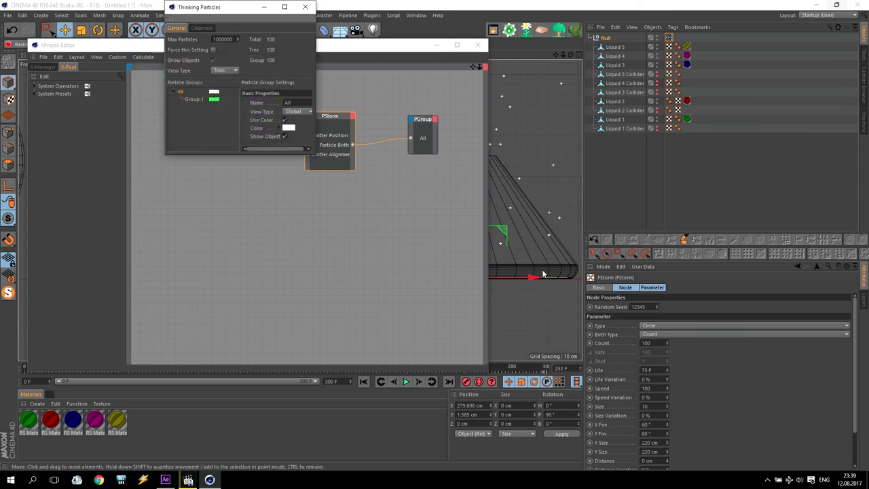
Add Group.2 coloured red and Group.3 coloured cyan (hue 205°).
right_click(179, 91)
click(186, 100)
click(215, 108)
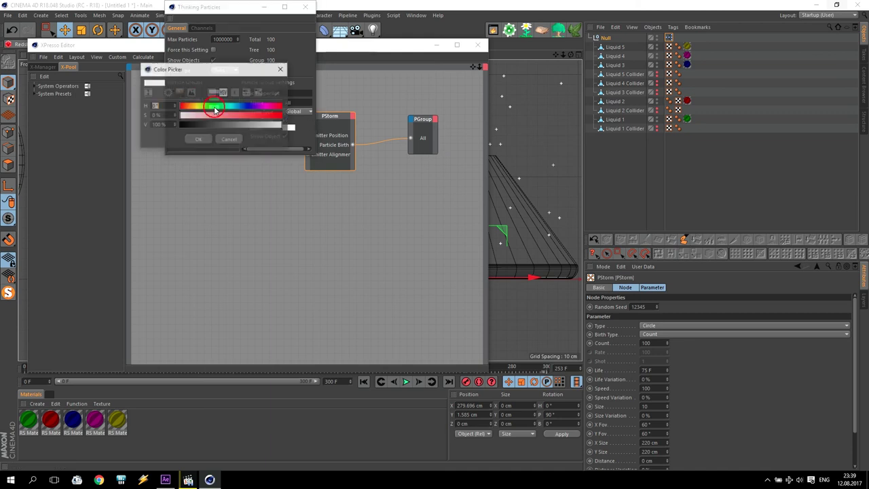
click(281, 115)
click(197, 140)
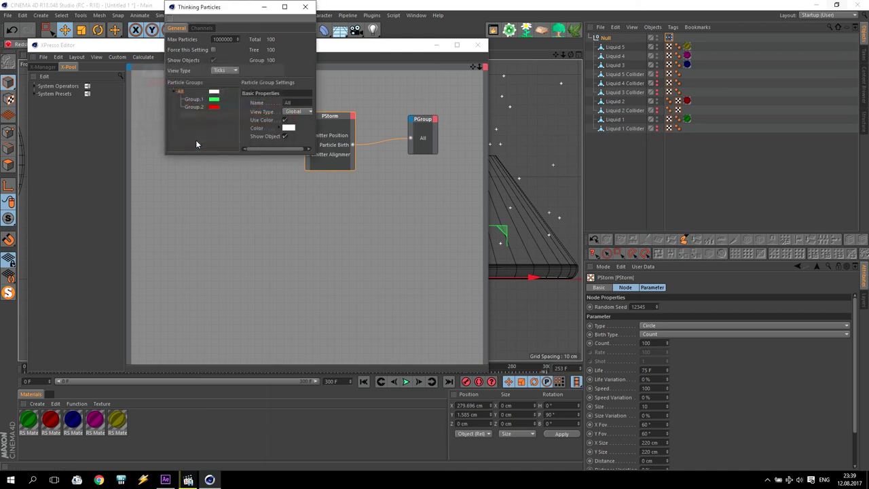
click(214, 110)
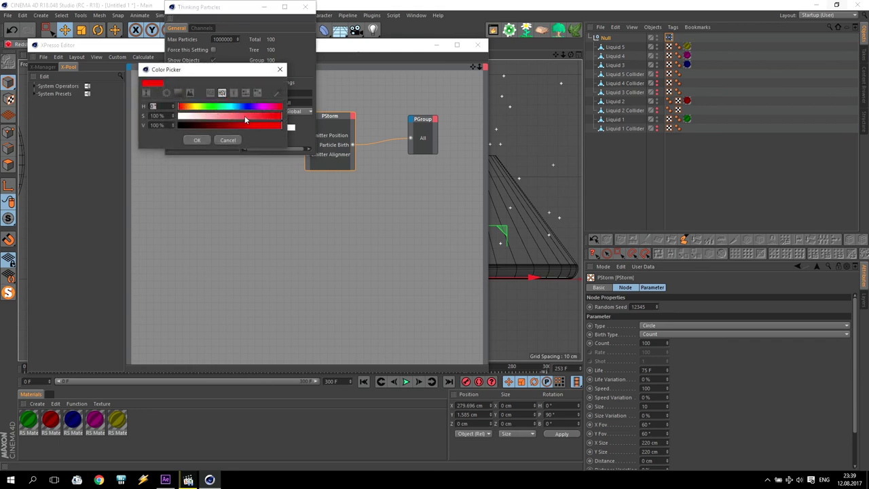
click(196, 140)
right_click(182, 95)
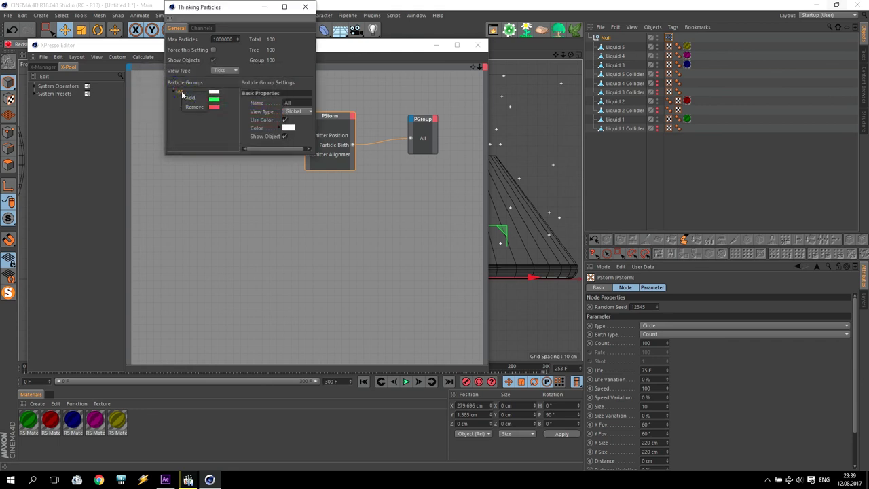
click(196, 99)
click(213, 116)
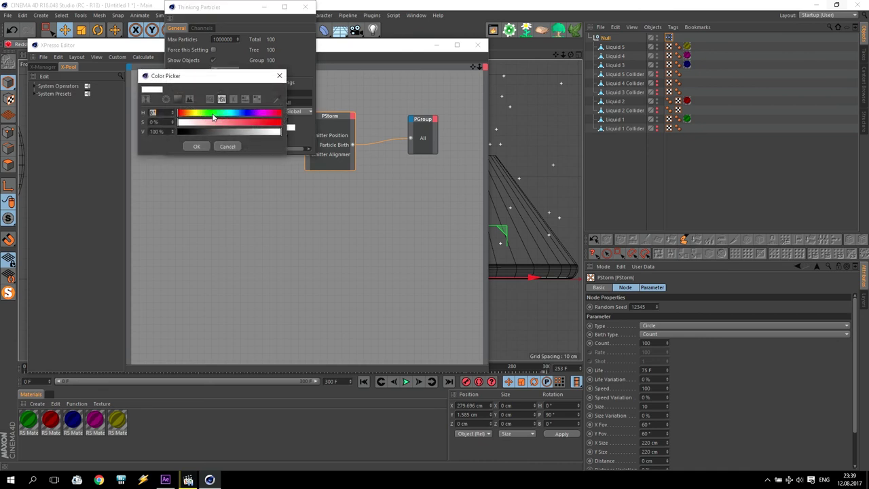
click(235, 113)
click(249, 123)
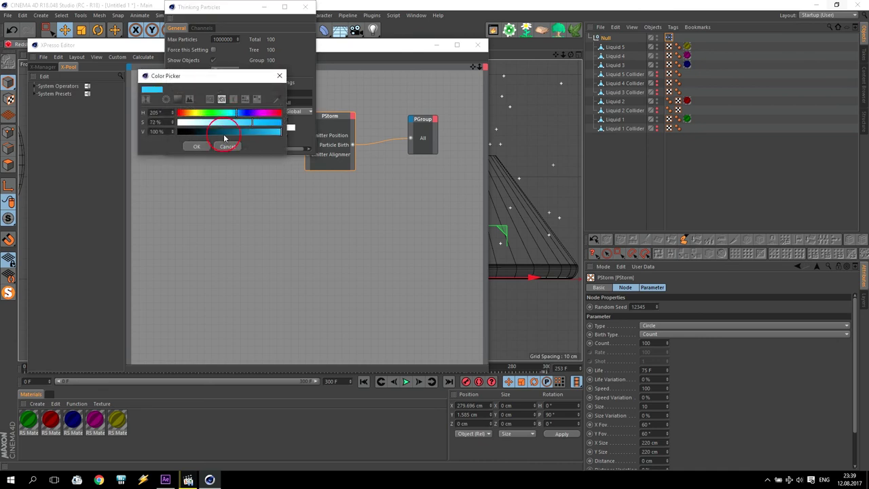
click(197, 146)
Add Group.4 coloured magenta and Group.5 coloured yellow (hue 53°).
right_click(182, 96)
click(188, 99)
click(213, 122)
click(264, 123)
click(244, 131)
click(197, 155)
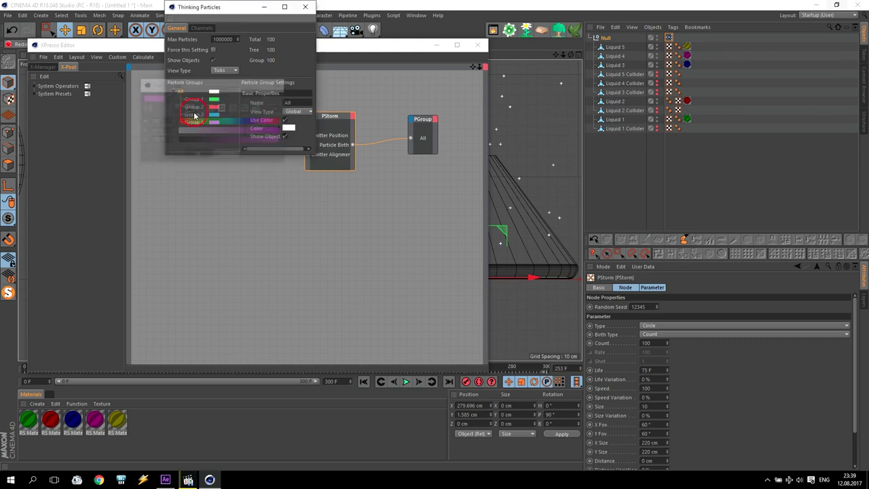
right_click(182, 91)
click(188, 99)
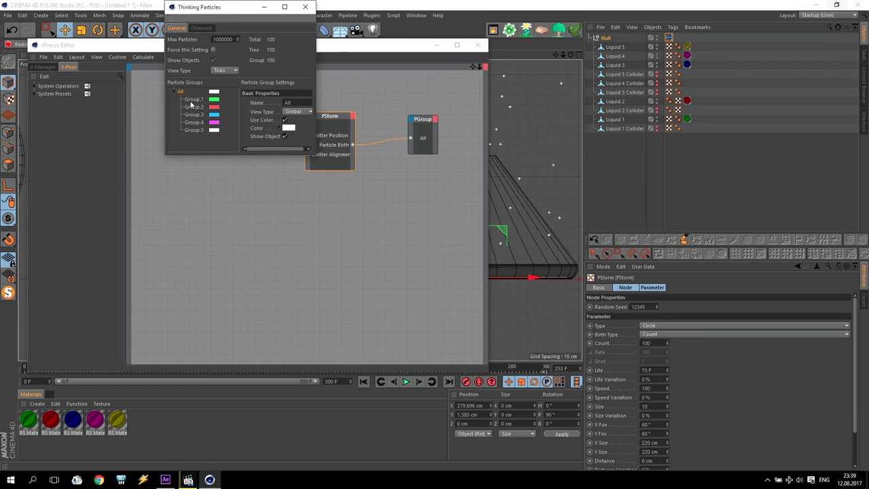
click(213, 129)
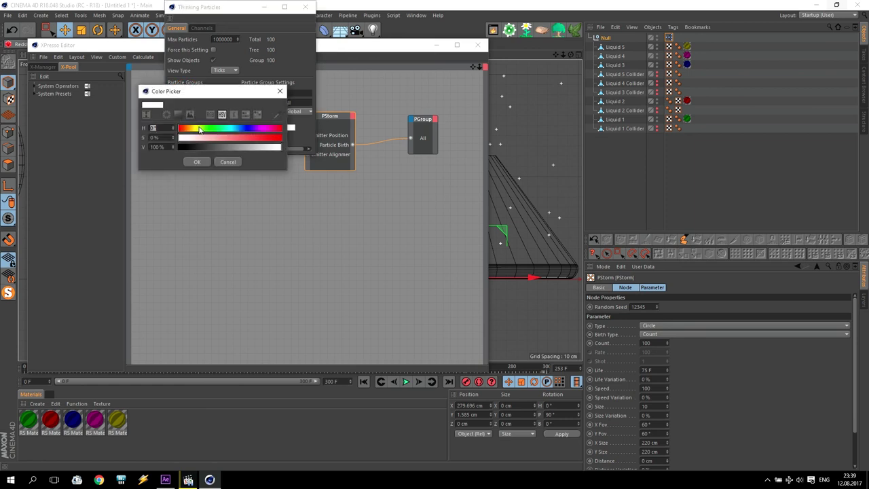
click(196, 129)
click(239, 137)
click(197, 161)
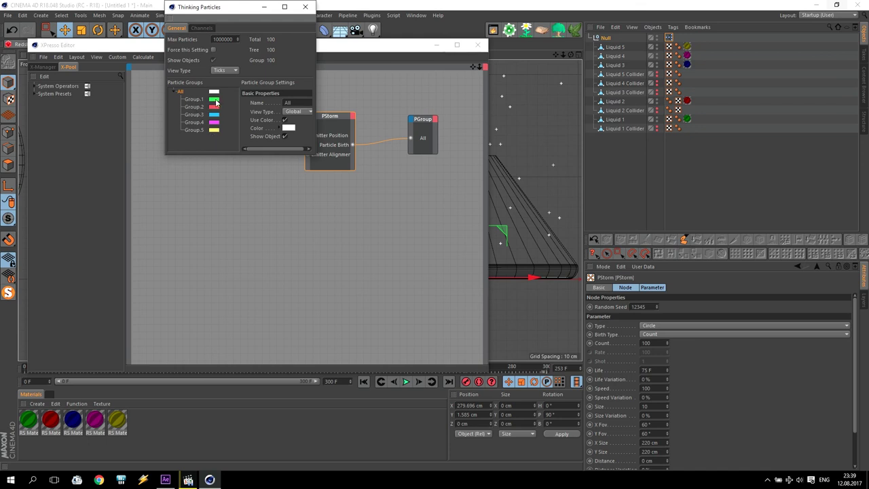
Set the PGroup node to Group.1 instead of All using the Particle Groups list.
drag(241, 10, 116, 75)
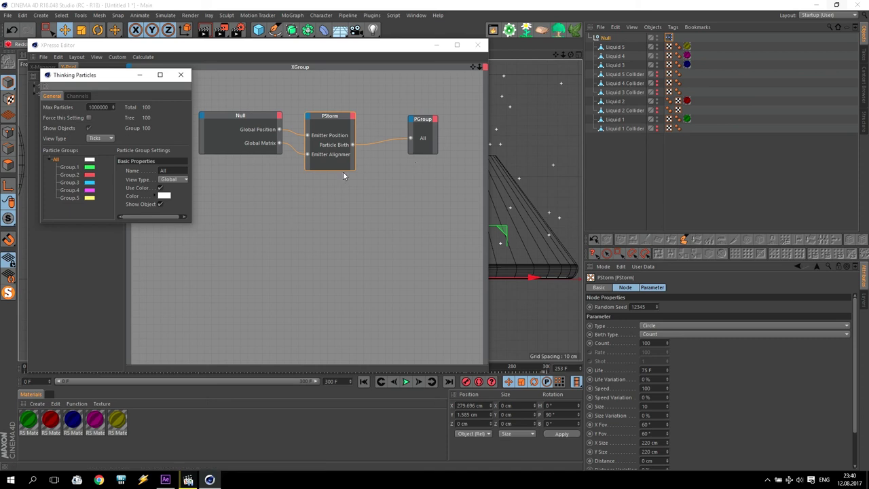
click(70, 167)
drag(96, 165, 406, 125)
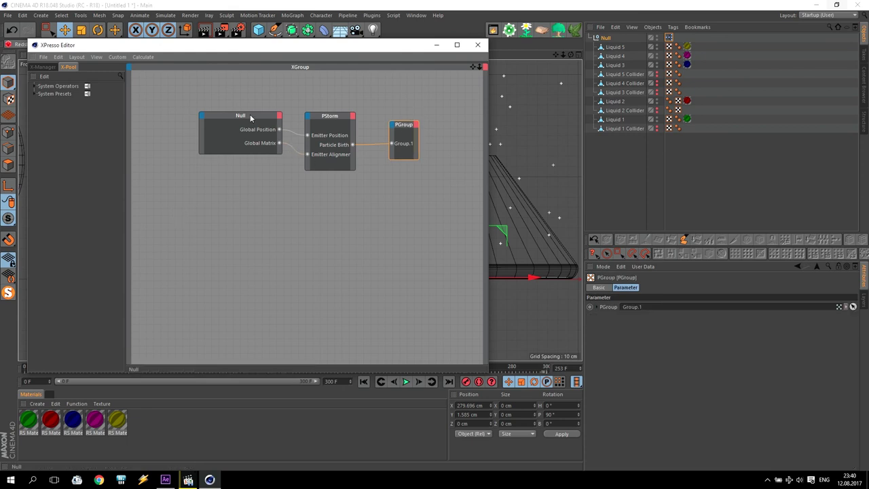
drag(249, 115, 249, 123)
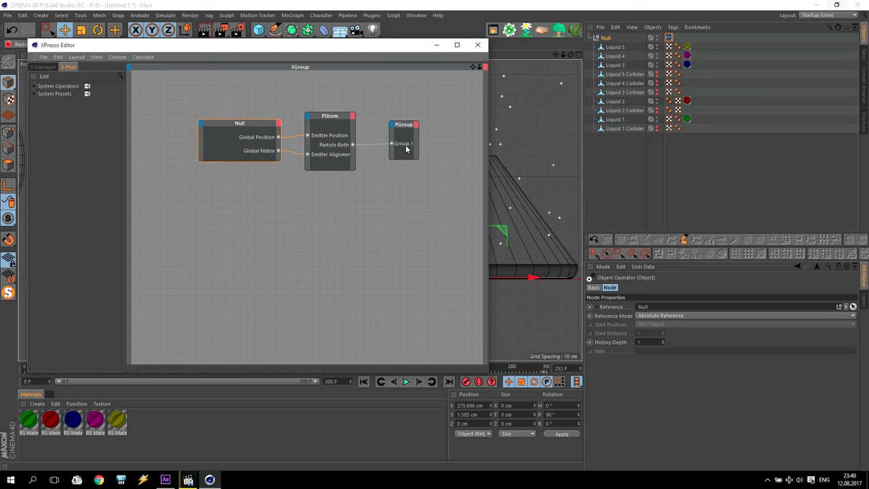
Add a P Pass node below the Null and set its group to Group.1.
right_click(178, 204)
mouse_move(194, 212)
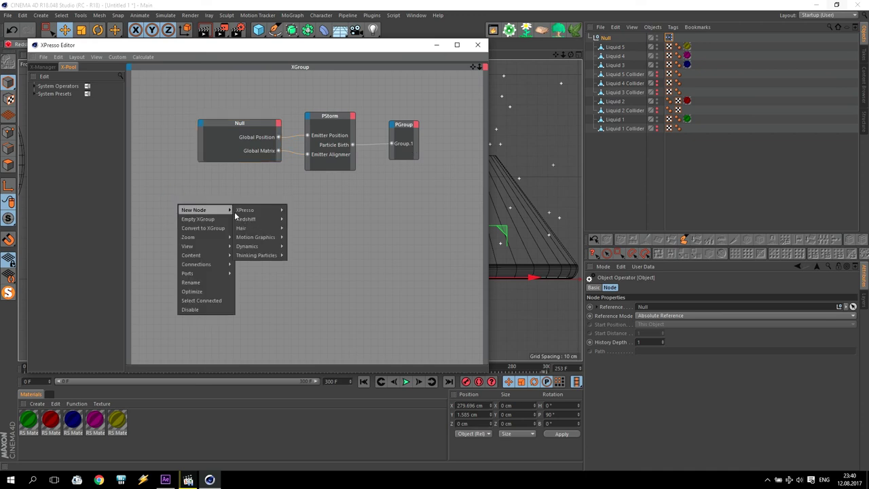
mouse_move(258, 256)
mouse_move(309, 259)
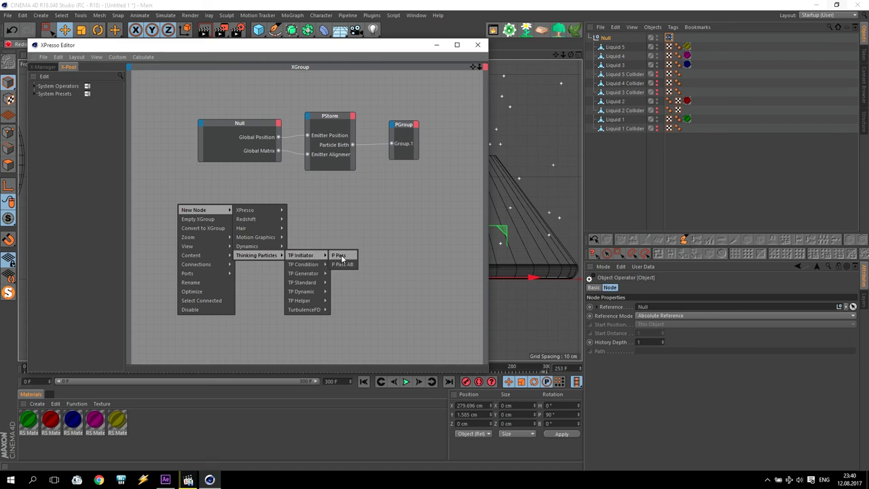
click(340, 255)
mouse_move(179, 211)
mouse_down()
mouse_move(180, 231)
mouse_move(180, 204)
mouse_move(193, 204)
mouse_up()
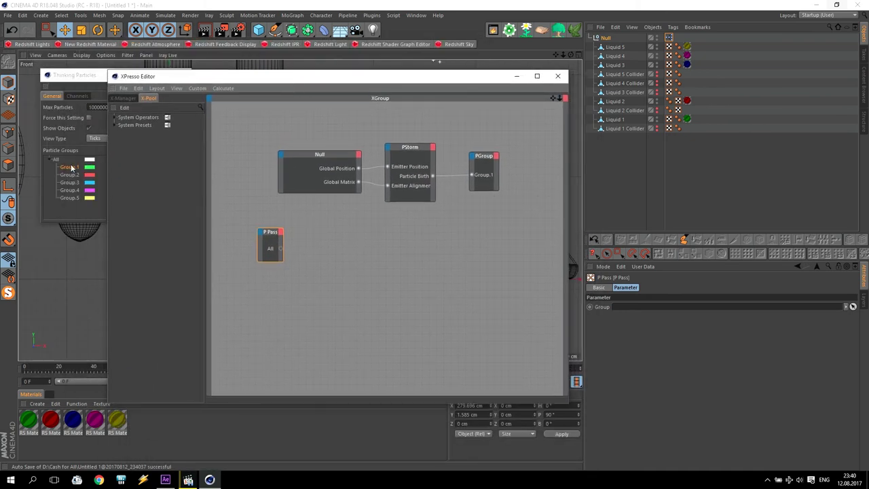
drag(72, 168, 272, 248)
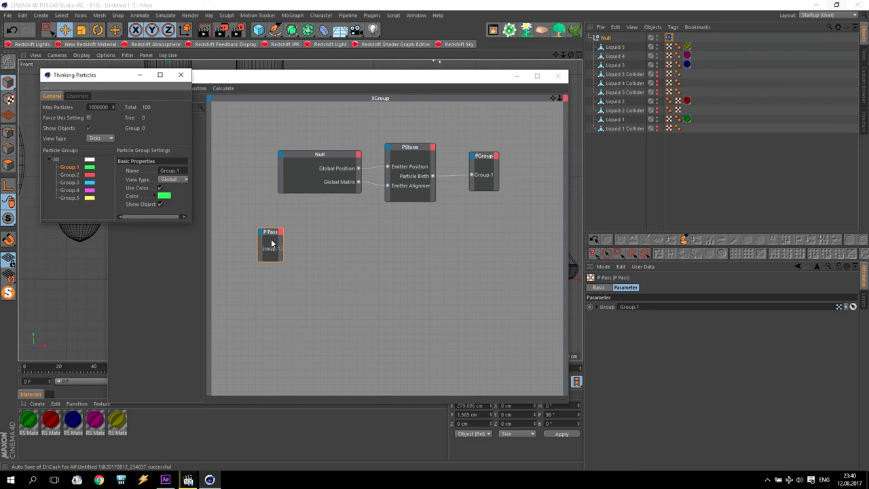
click(271, 243)
click(300, 242)
drag(312, 79, 225, 66)
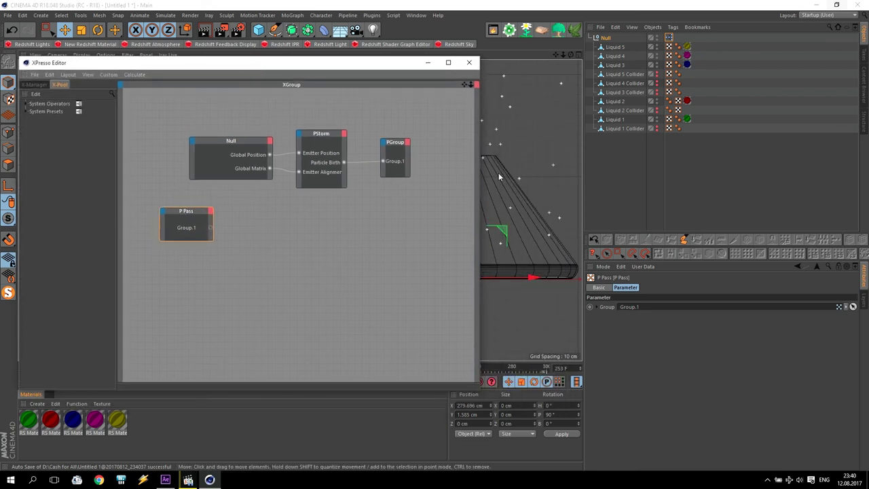
Add a PDeflector node using Liquid 1 Collider, fed by P Pass's Group.1 output.
right_click(249, 223)
mouse_move(264, 232)
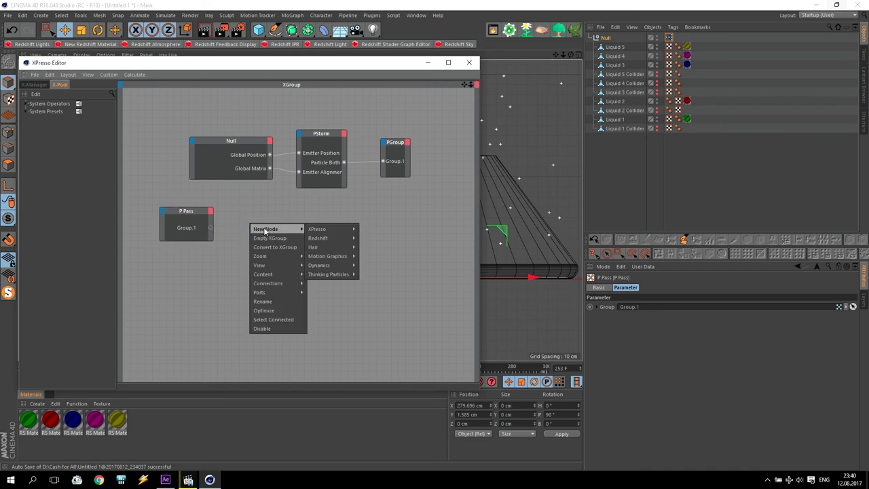
mouse_move(337, 275)
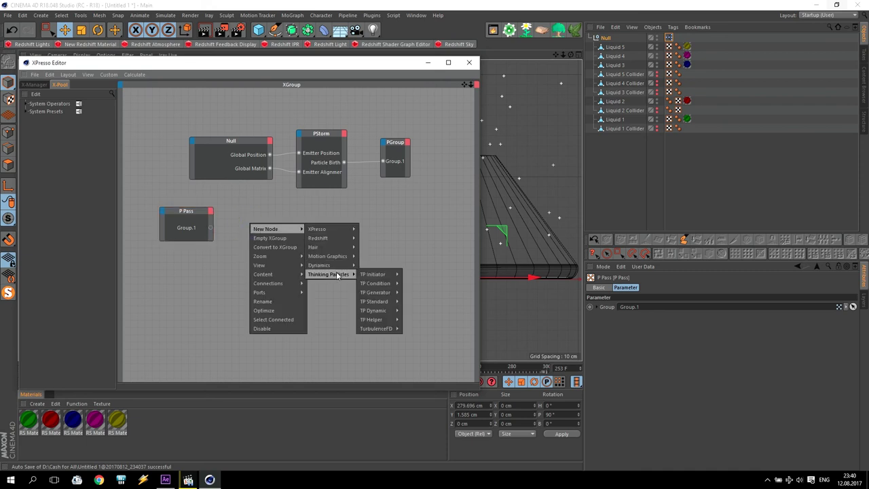
mouse_move(378, 312)
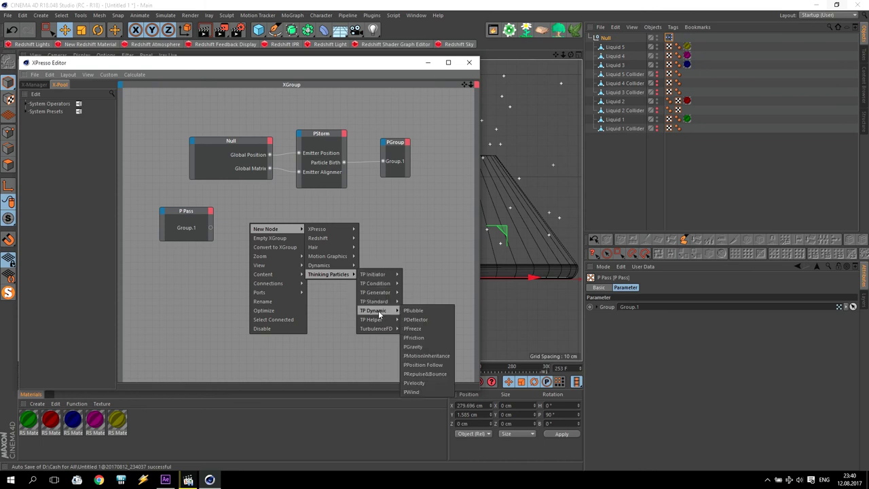
click(429, 319)
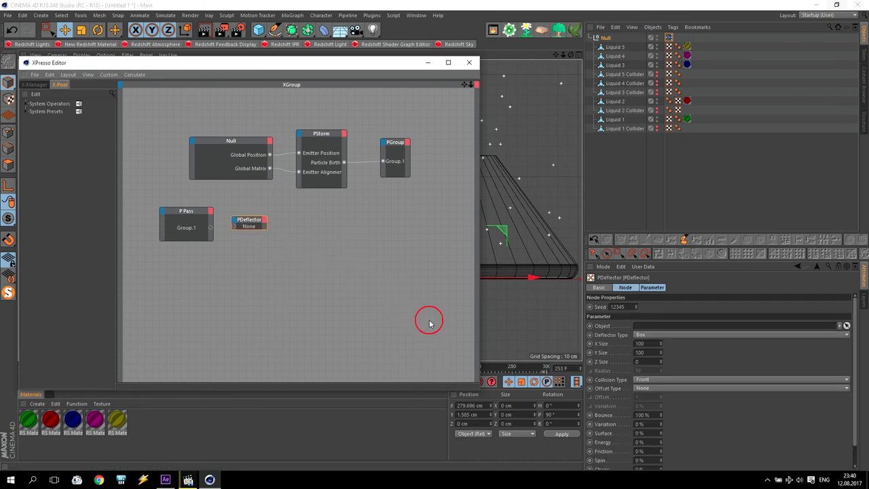
drag(251, 229, 281, 247)
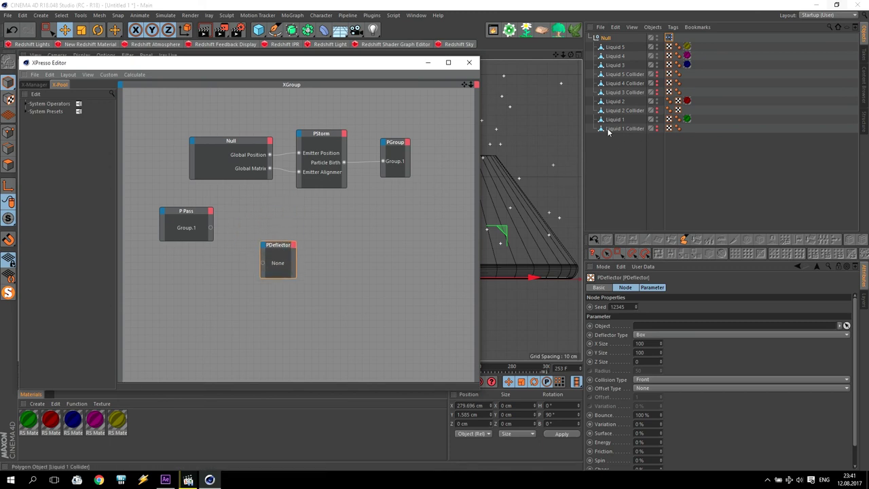
drag(638, 133, 291, 245)
drag(210, 229, 273, 267)
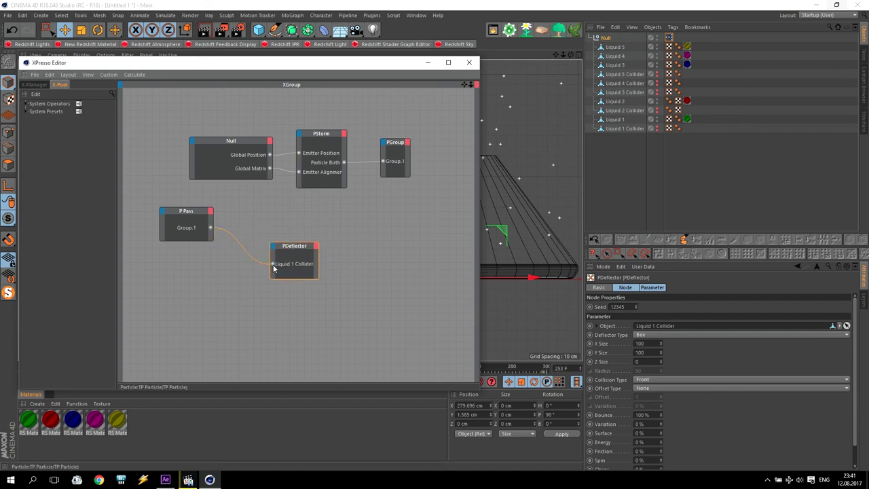
drag(377, 63, 276, 61)
drag(555, 54, 555, 54)
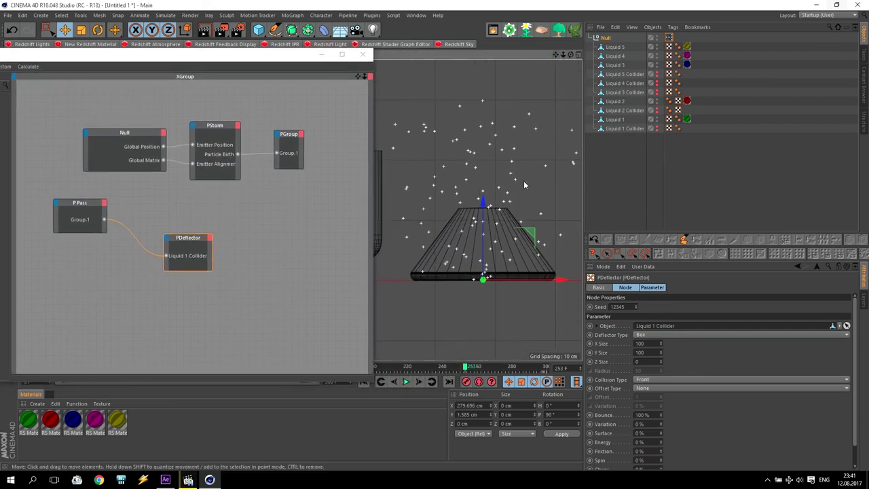
Rewind and play the particle simulation to frame 104 to check the particles.
click(363, 385)
click(363, 383)
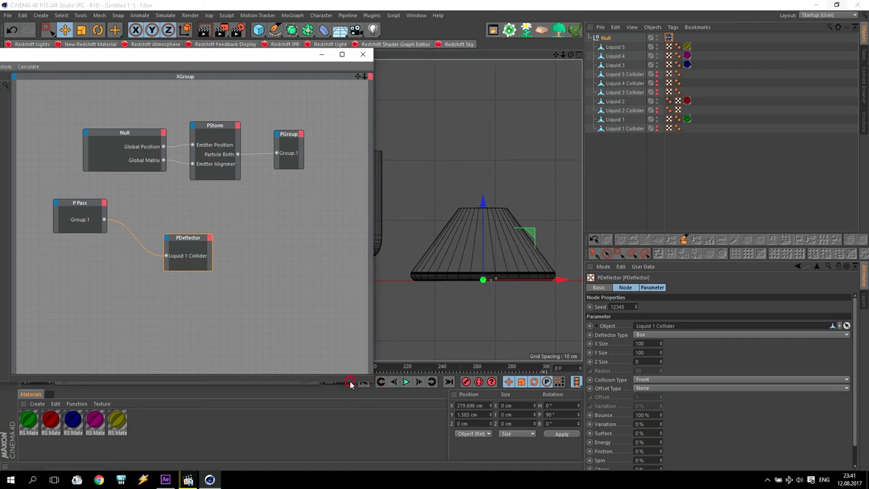
drag(347, 383, 346, 364)
click(405, 382)
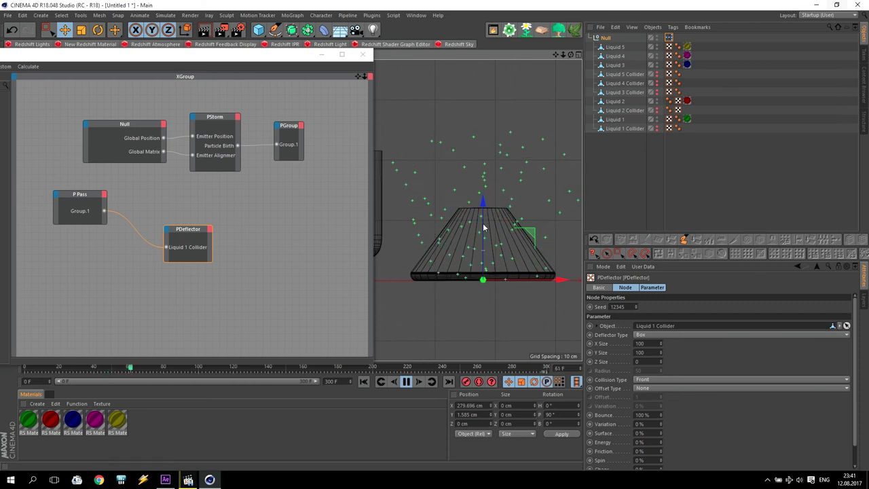
click(406, 381)
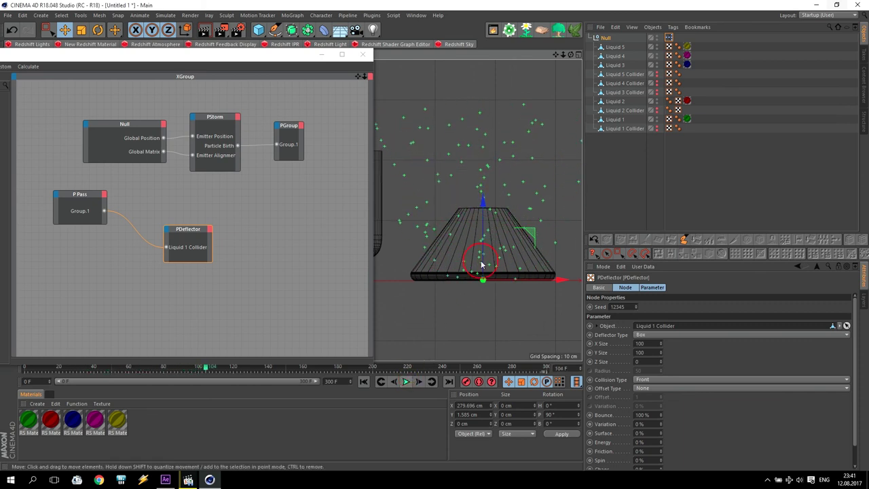
Set the PDeflector to Object deflector type with Two Side collision.
click(180, 233)
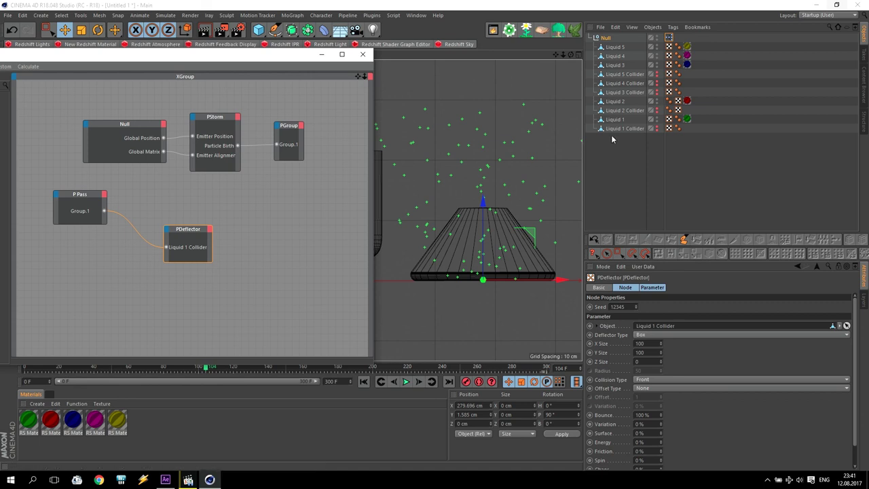
click(644, 336)
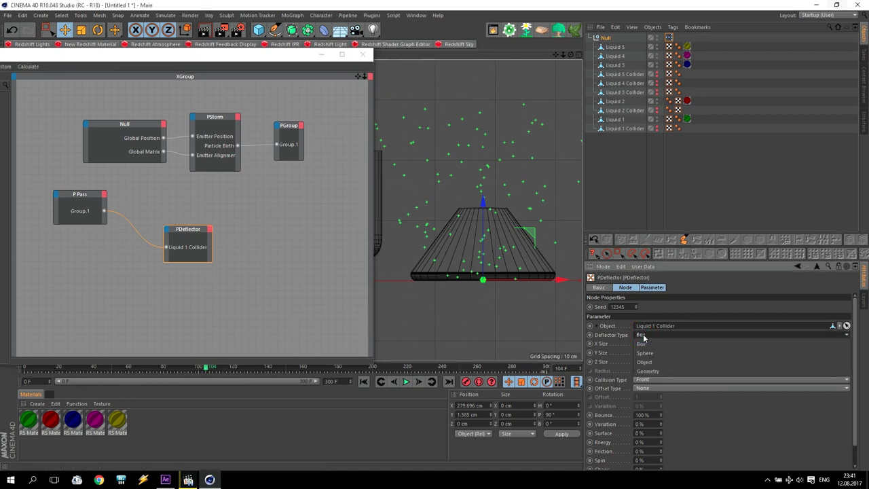
click(648, 363)
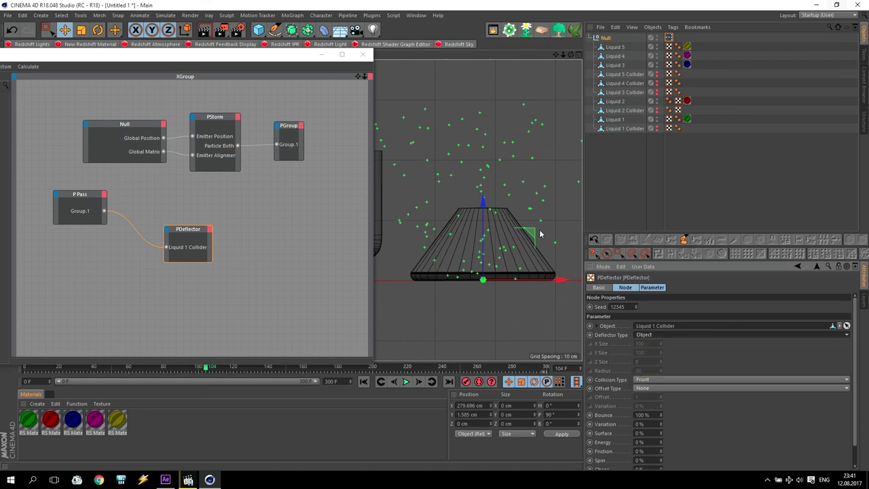
click(657, 382)
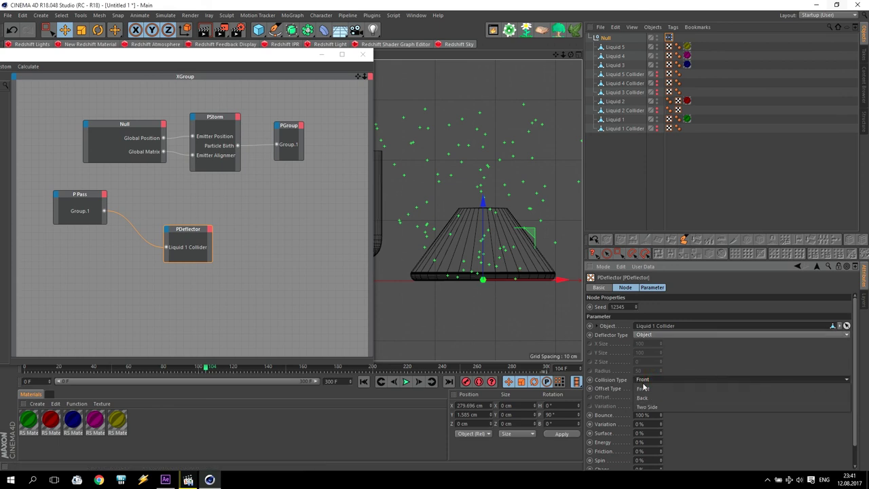
click(647, 406)
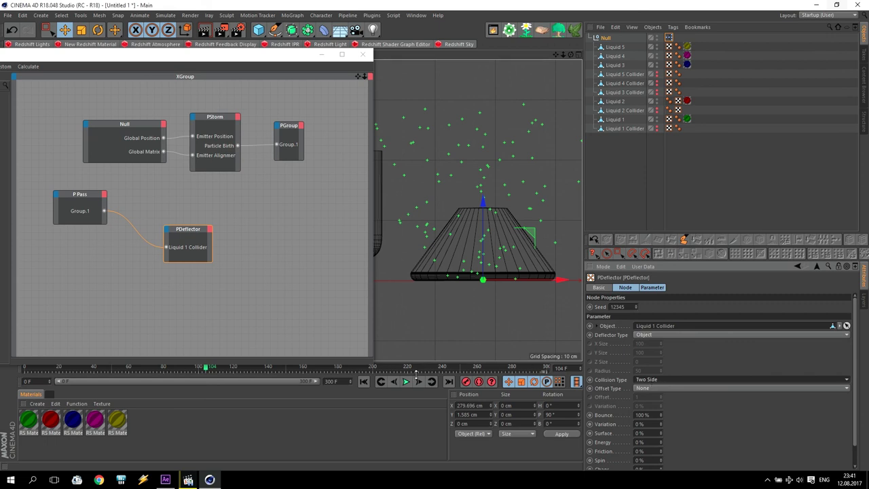
Replay the simulation, set PDeflector Bounce to 1%, rerun to frame 244, and minimize XPresso.
click(363, 381)
click(405, 381)
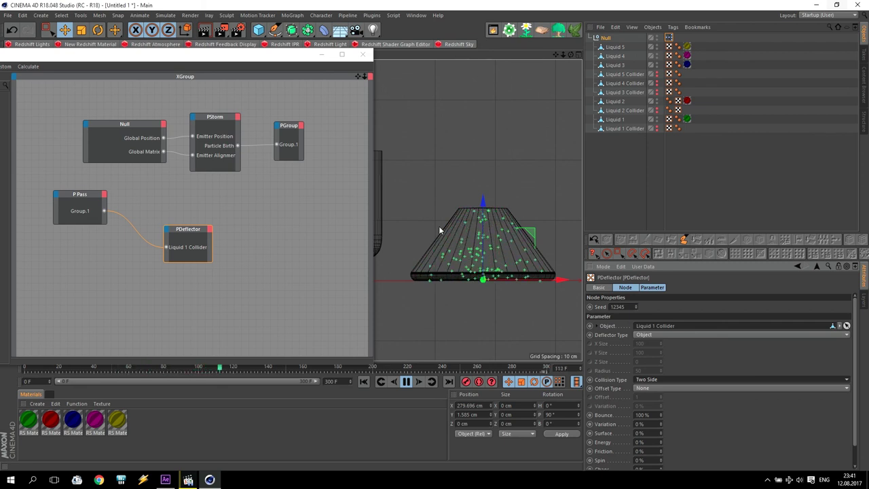
scroll(440, 231, up, 2)
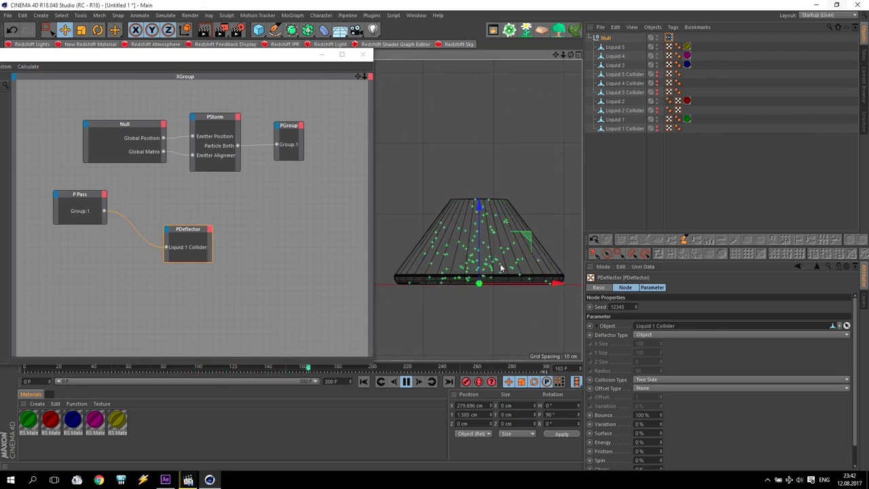
click(406, 382)
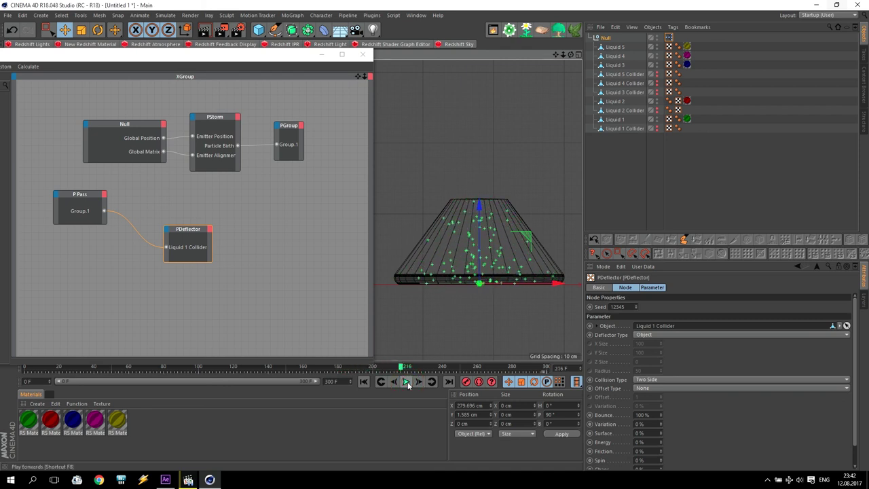
click(601, 411)
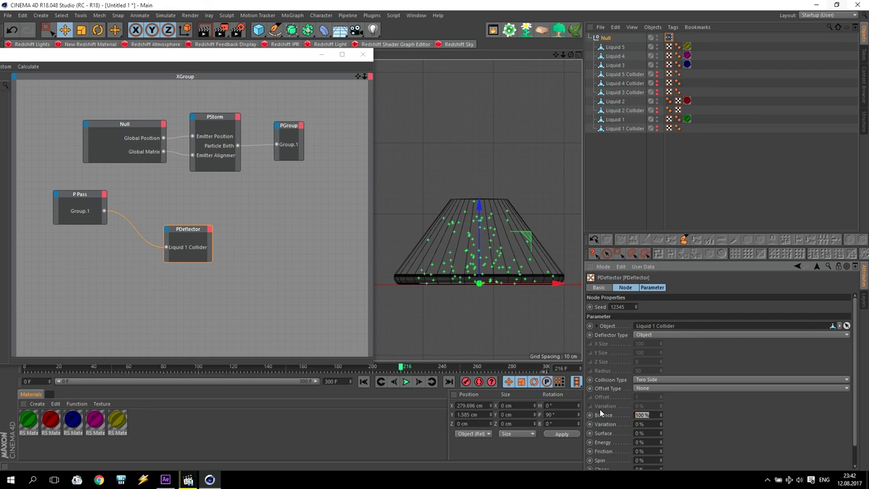
click(363, 381)
click(405, 382)
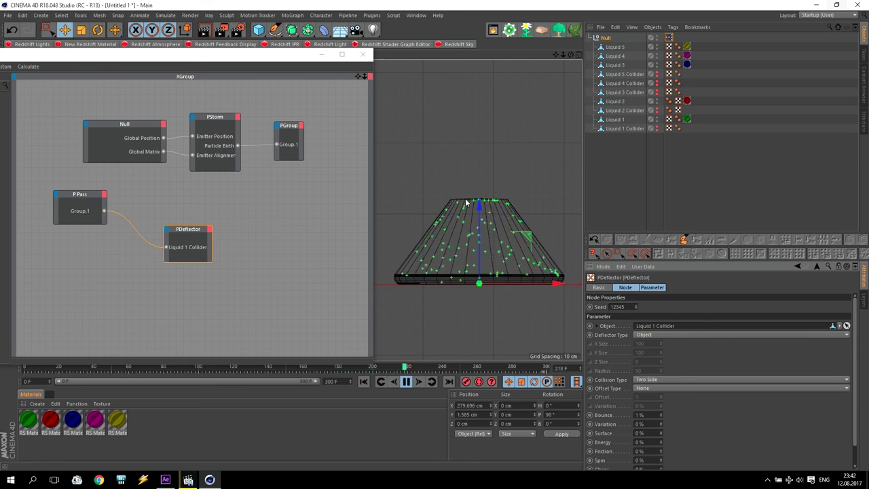
click(405, 381)
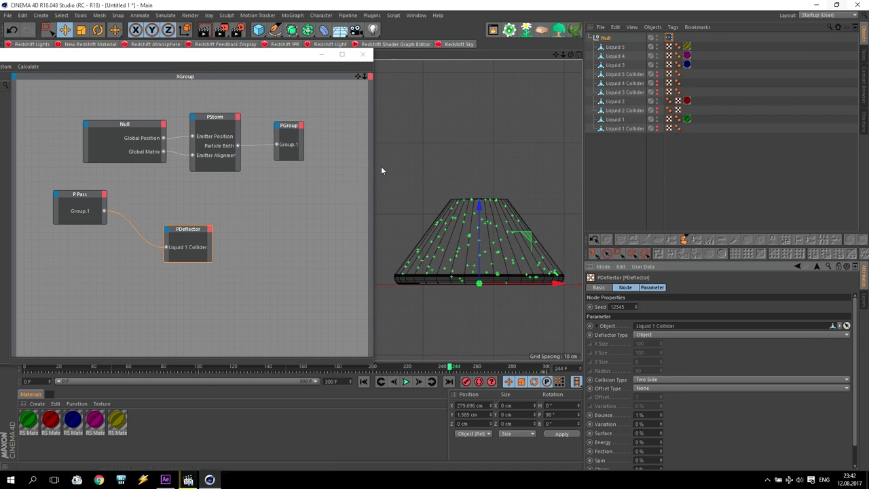
click(320, 56)
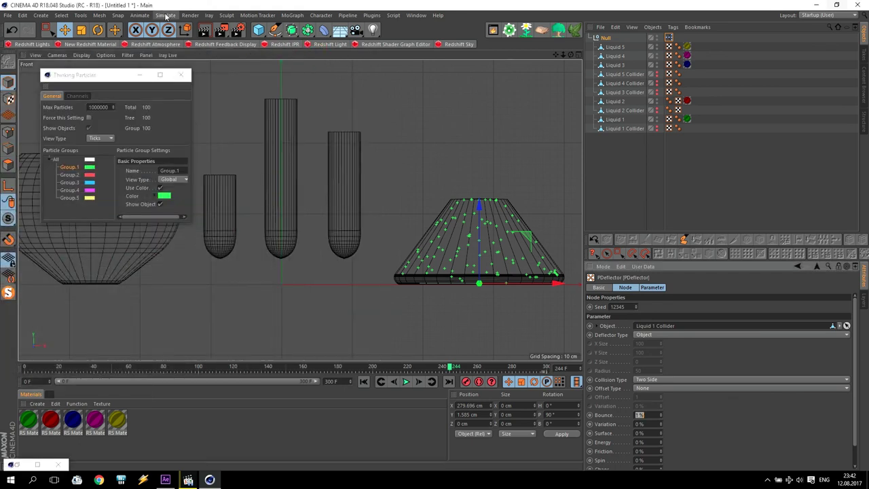
Add a Gravity force object to the scene from the Simulate menu.
click(165, 15)
mouse_move(169, 52)
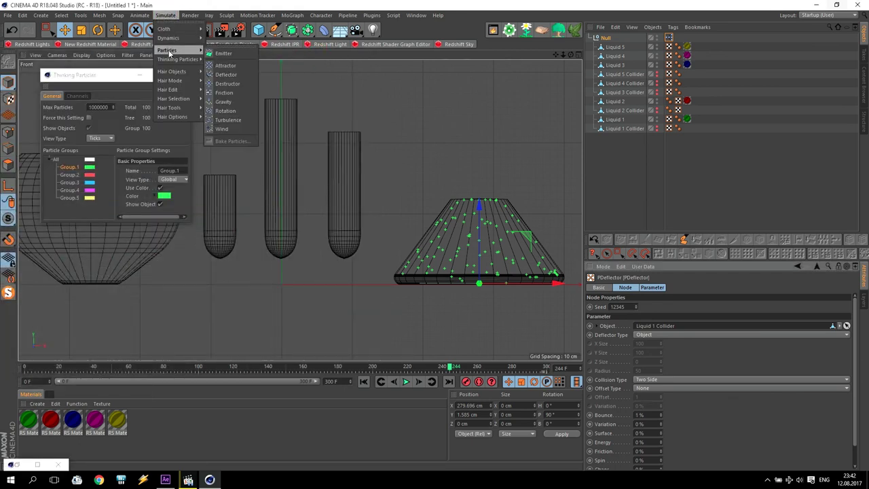
click(237, 101)
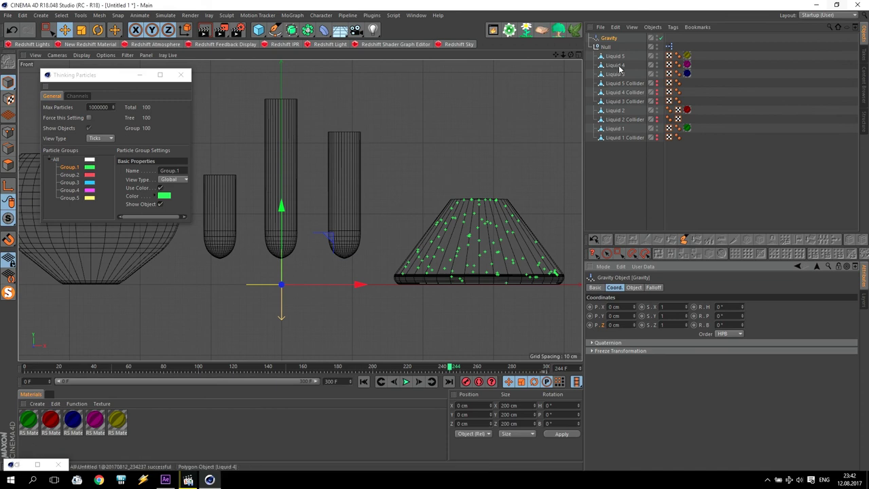
Add a PGravity node to the Null's XPresso graph and position it.
double_click(669, 46)
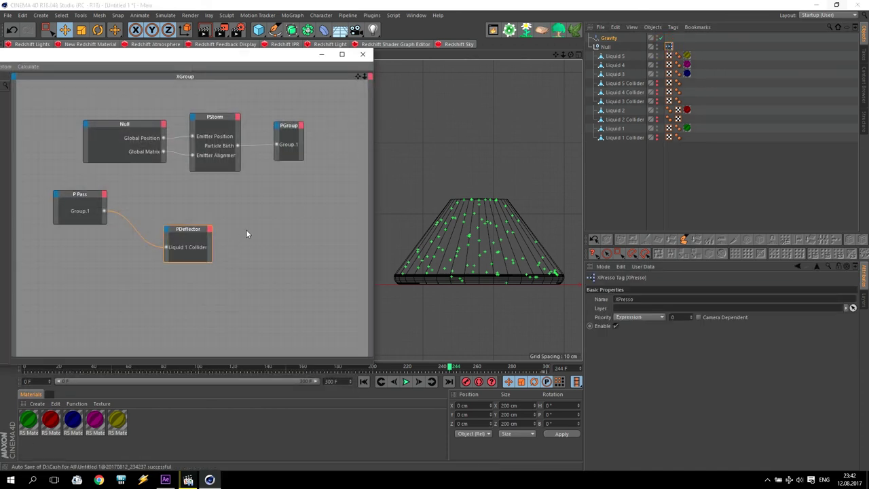
right_click(259, 205)
mouse_move(265, 211)
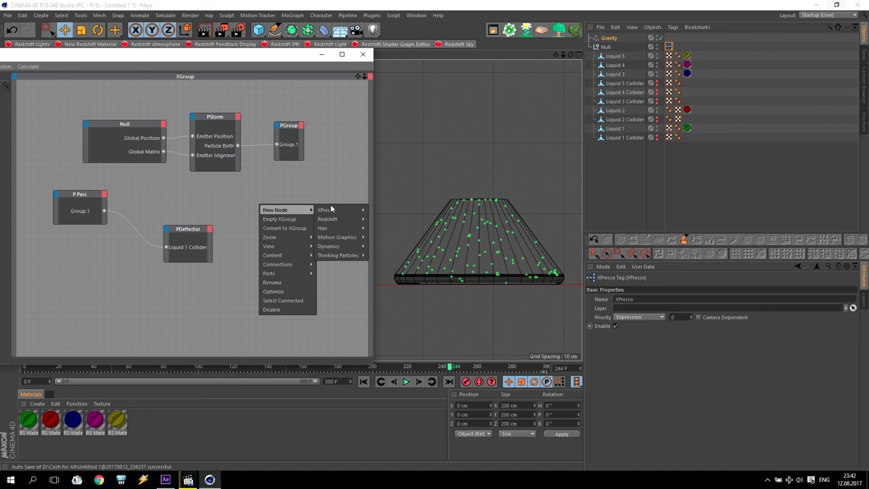
mouse_move(339, 255)
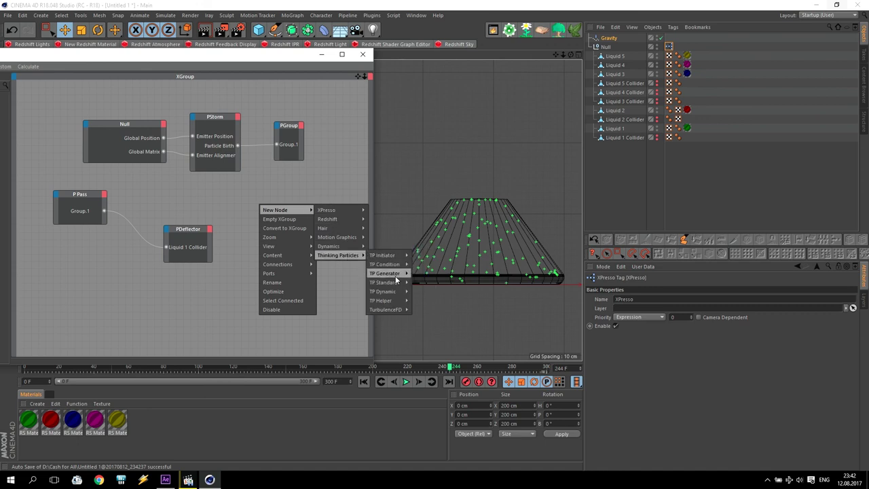
mouse_move(389, 290)
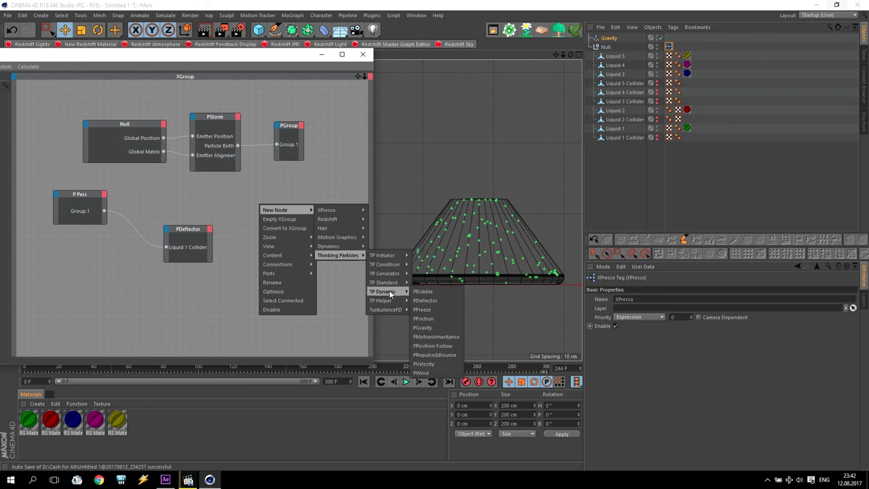
click(422, 328)
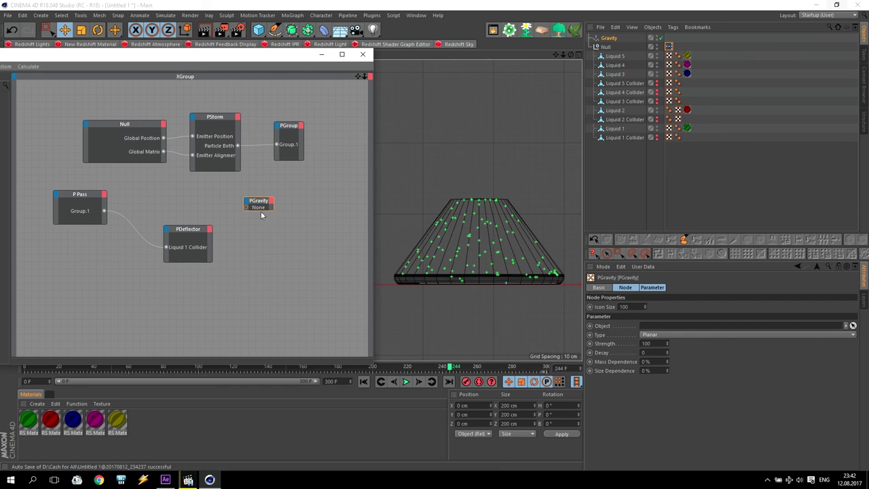
drag(261, 211, 262, 235)
drag(255, 201, 275, 184)
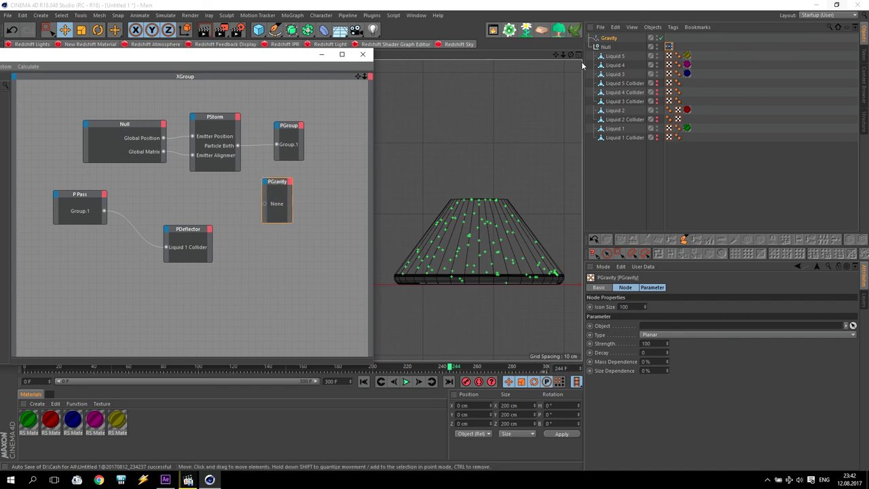
Link the Gravity object into PGravity and wire P Pass into it, below PStorm.
drag(614, 38, 613, 41)
drag(409, 148, 277, 204)
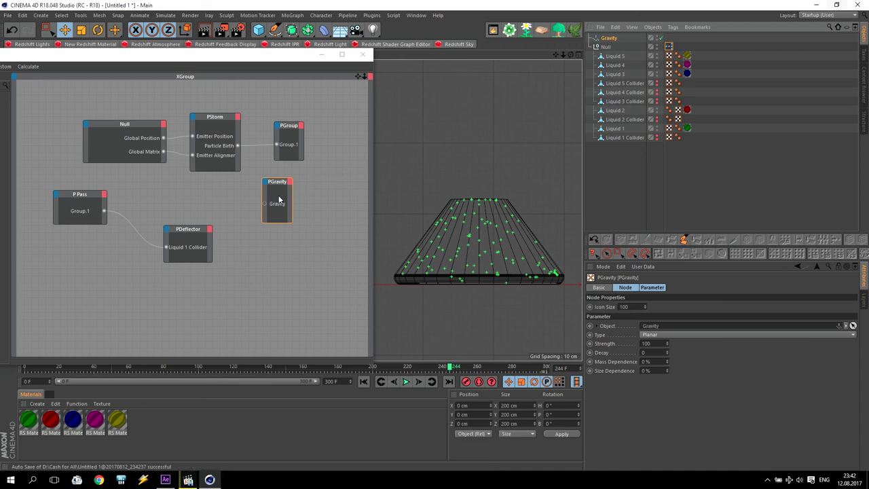
drag(261, 196, 103, 211)
click(265, 181)
drag(187, 239, 190, 283)
drag(280, 177, 198, 182)
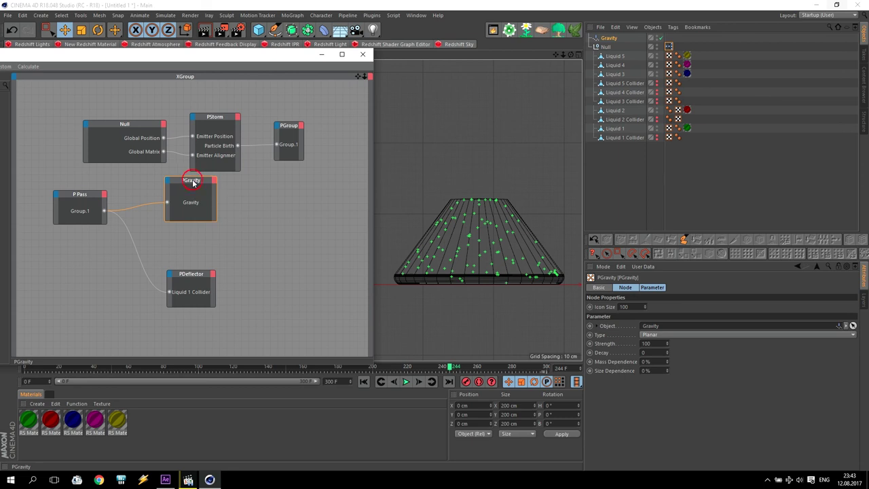
Show four viewports, rotate the Gravity object to P 90°, and restore the XGroup graph.
click(319, 55)
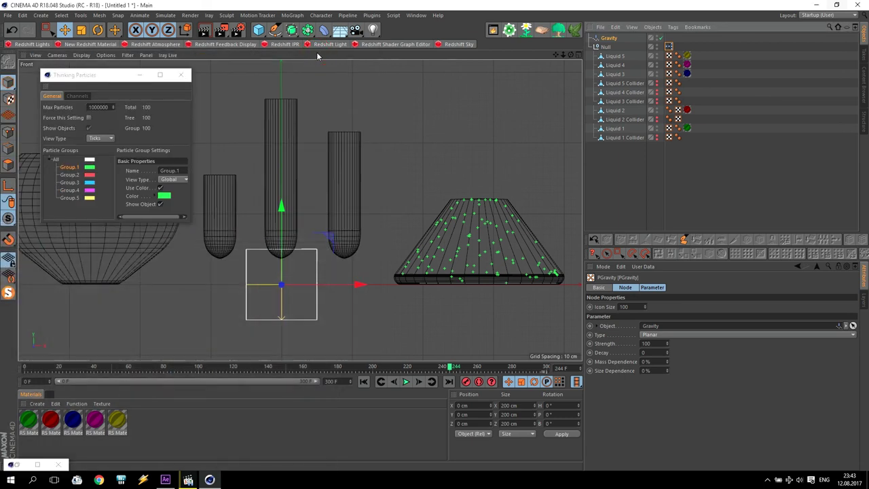
middle_click(343, 221)
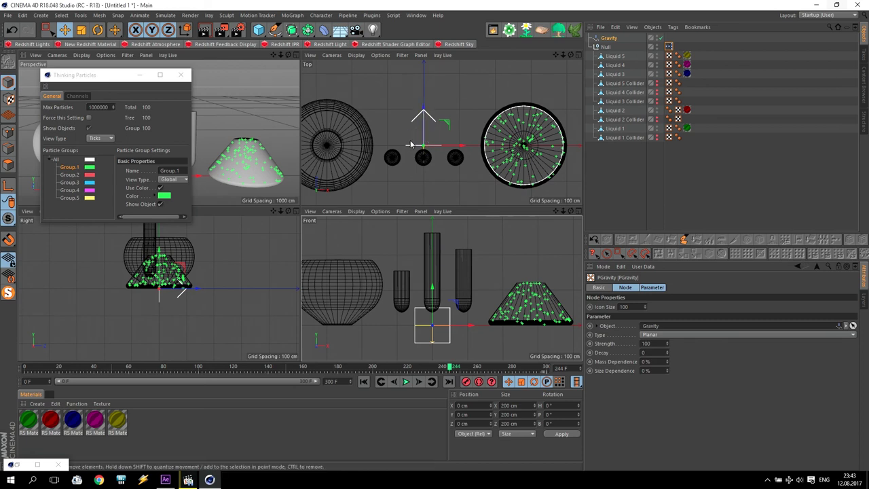
click(98, 29)
drag(422, 132, 434, 204)
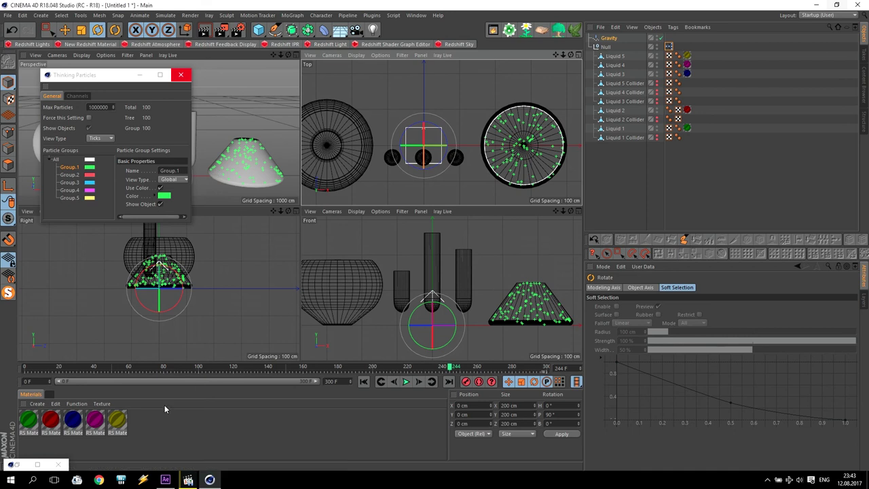
click(29, 465)
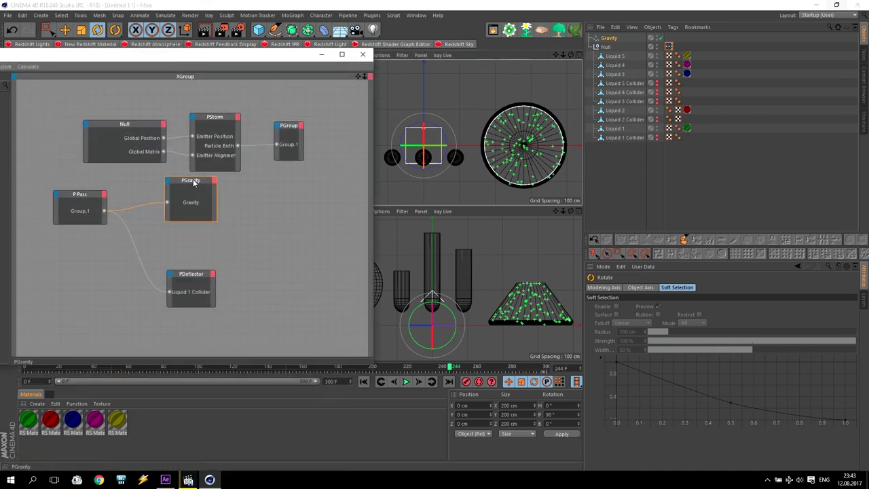
Inspect the Gravity object's acceleration settings and nudge the PGravity node right.
click(194, 182)
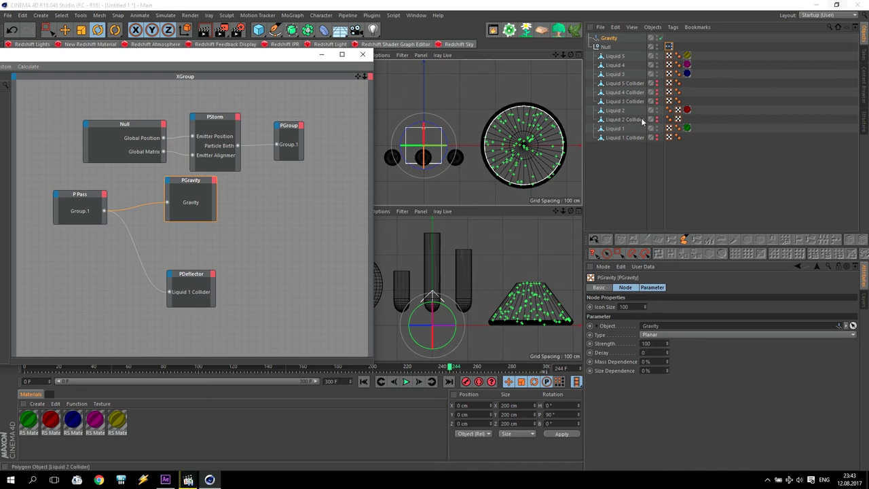
click(611, 38)
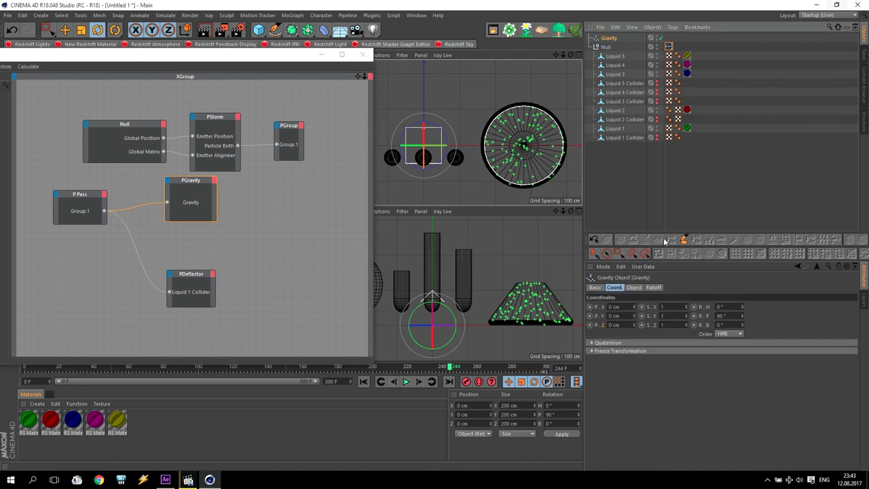
click(634, 287)
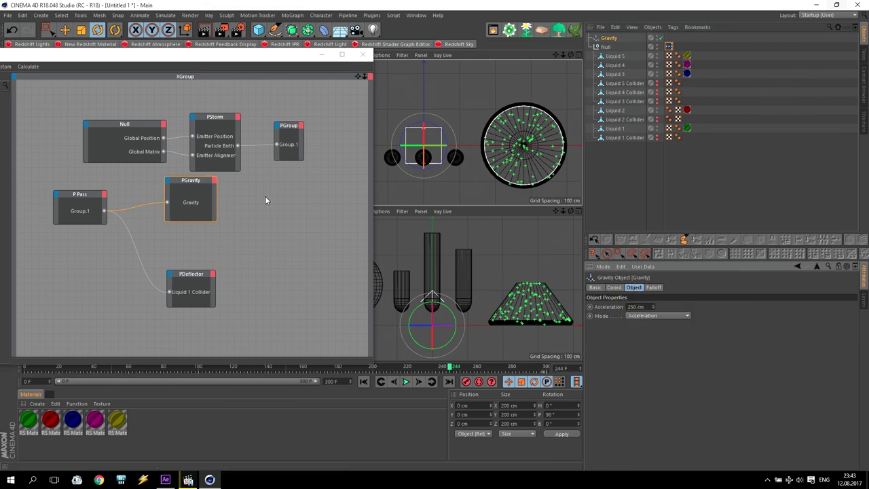
drag(193, 183, 200, 183)
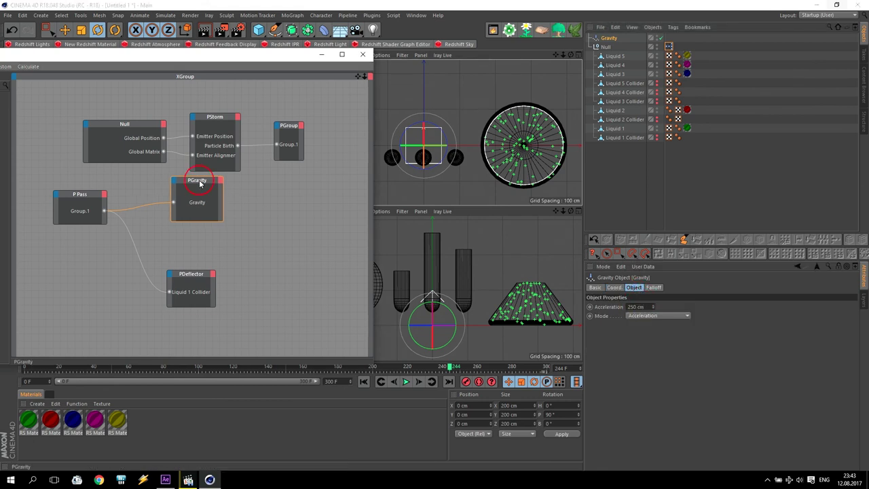
Maximize the cone view, play the particle simulation, then rewind to frame 0.
middle_click(483, 297)
click(406, 381)
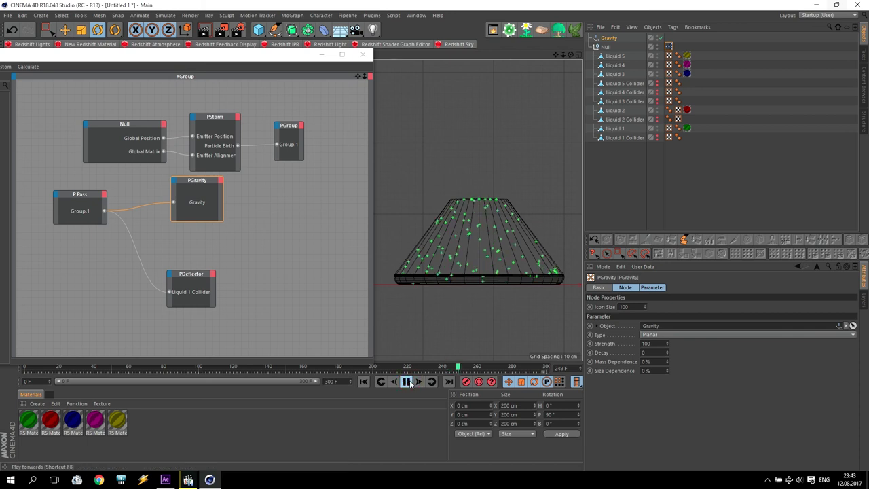
click(406, 381)
click(363, 381)
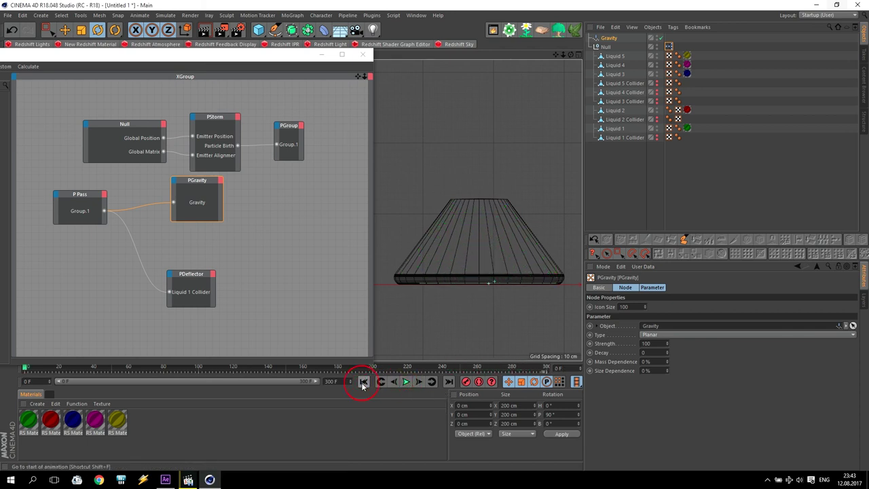
Add a PVelocity node to the XGroup and wire P Pass into its Particle input.
right_click(255, 240)
mouse_move(292, 247)
mouse_move(344, 292)
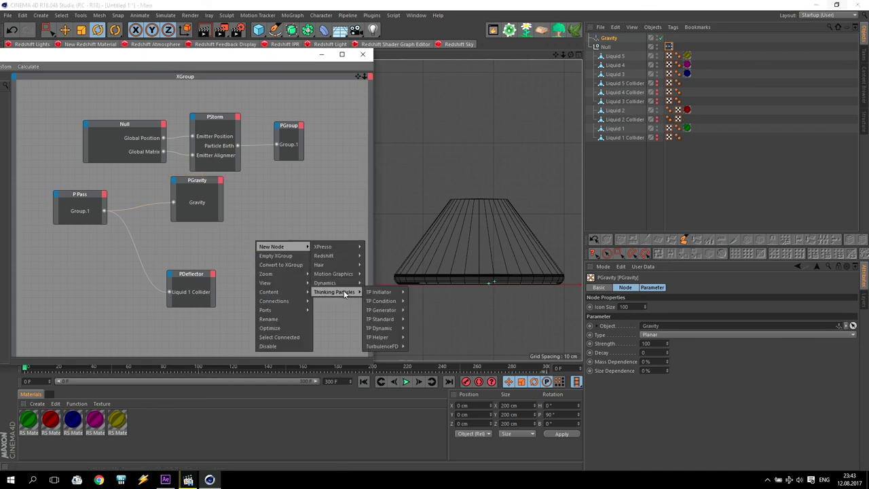
mouse_move(391, 328)
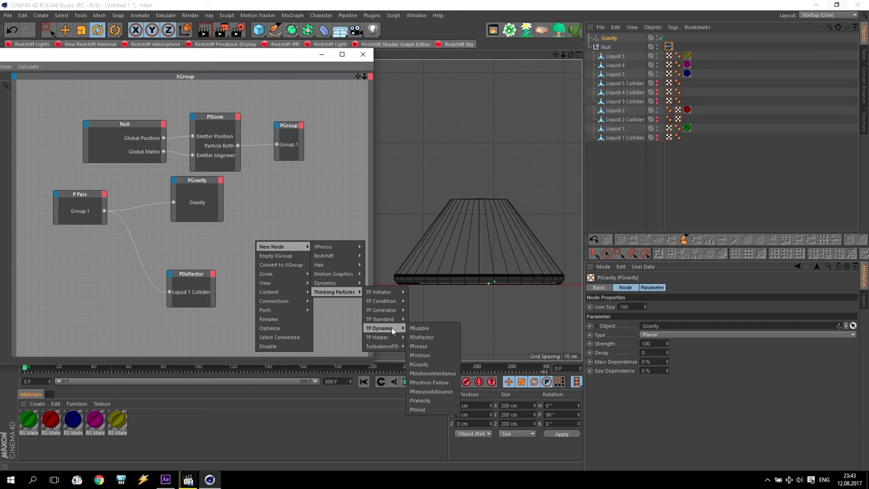
click(421, 400)
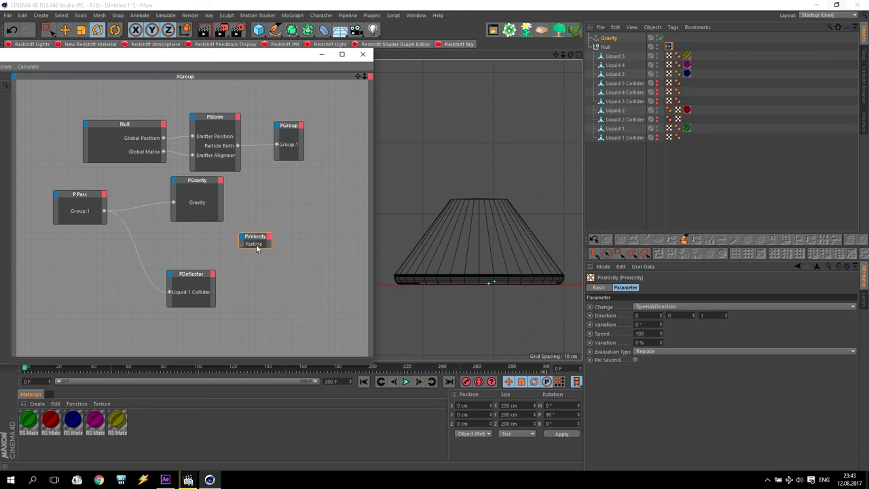
drag(257, 250, 261, 286)
drag(257, 235, 103, 211)
drag(306, 232, 263, 224)
Set PVelocity to change Speed only, at 2000, while testing playback.
click(406, 381)
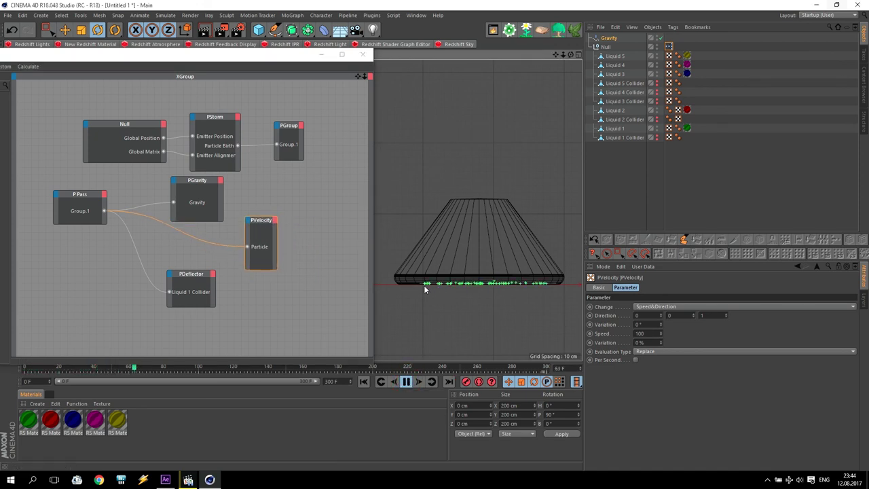
click(654, 307)
click(643, 324)
click(640, 333)
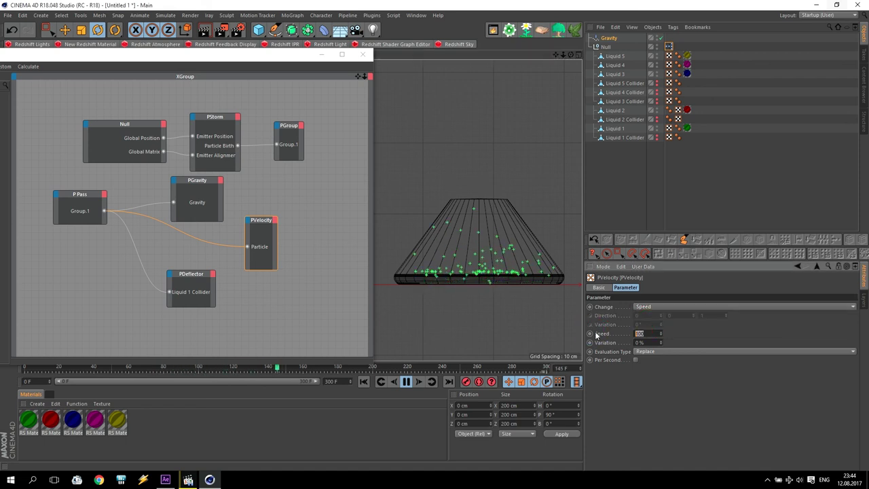
text(2000)
key(Return)
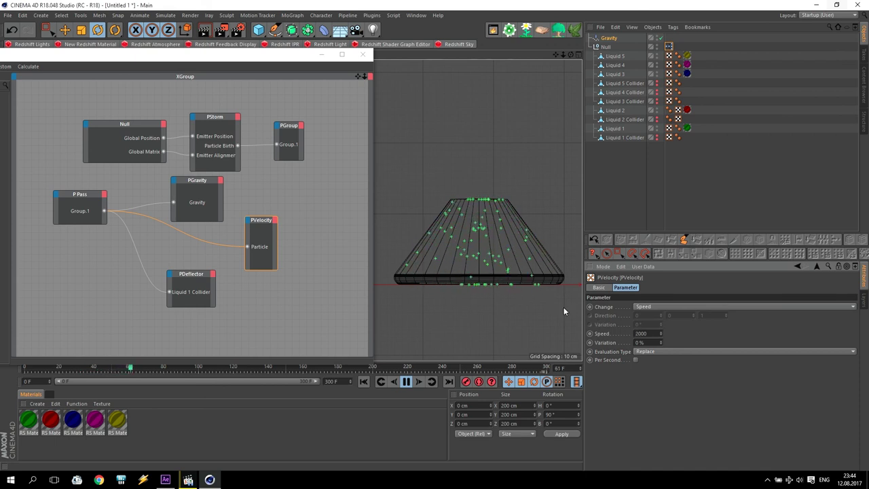
click(406, 381)
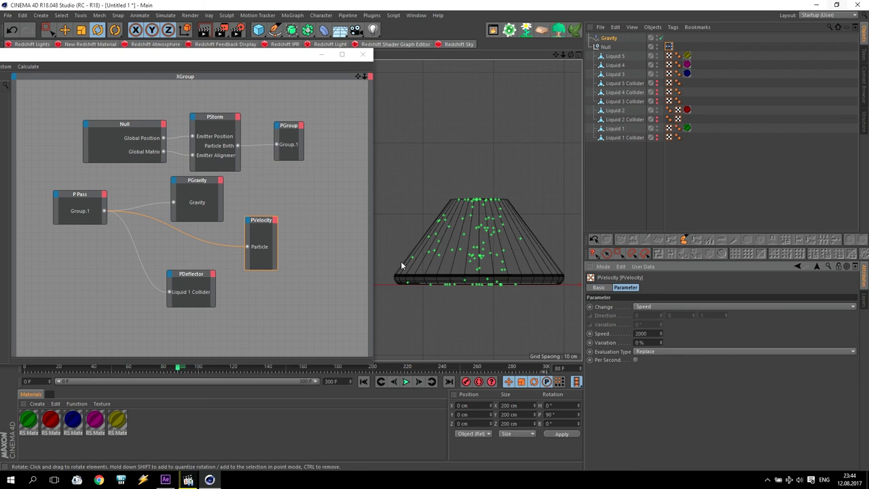
drag(188, 277, 171, 267)
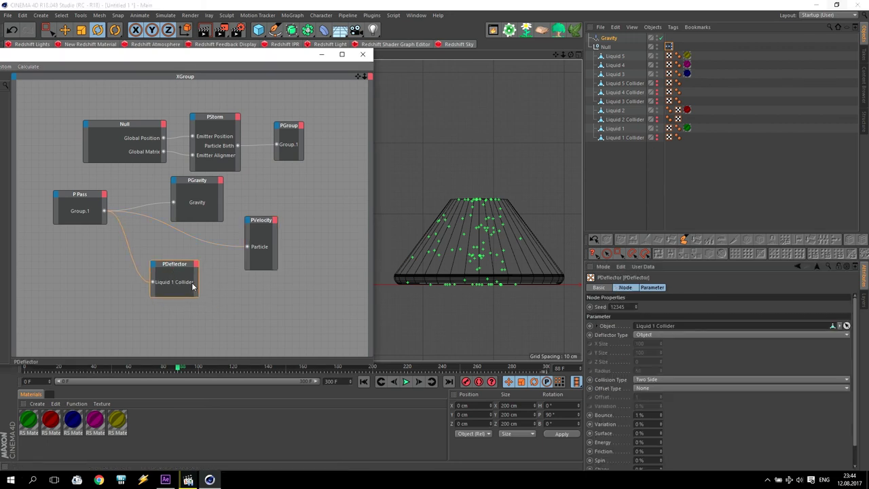
Add an On input to PVelocity, wire PDeflector's Event output into it, and replay from frame 0.
click(251, 228)
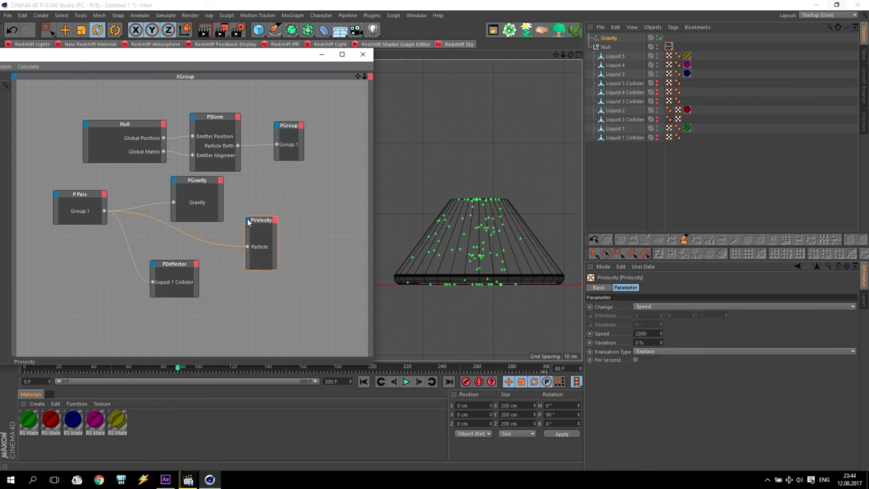
click(247, 221)
click(253, 260)
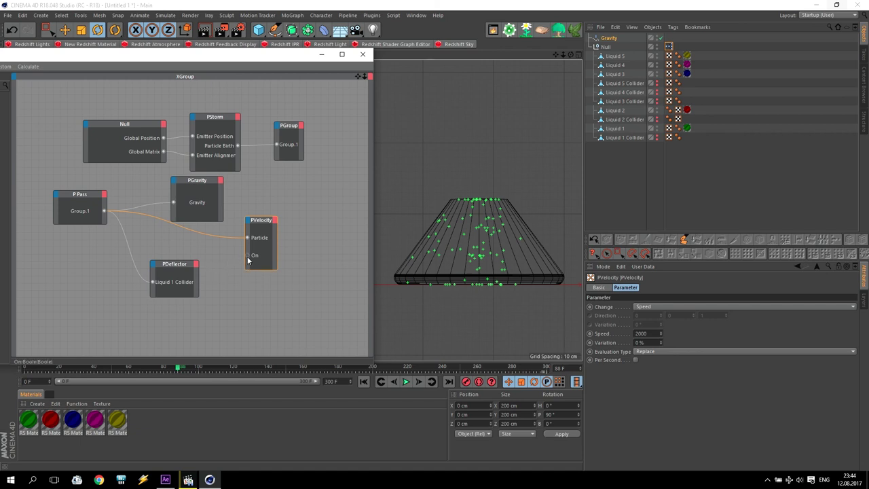
drag(246, 255, 196, 266)
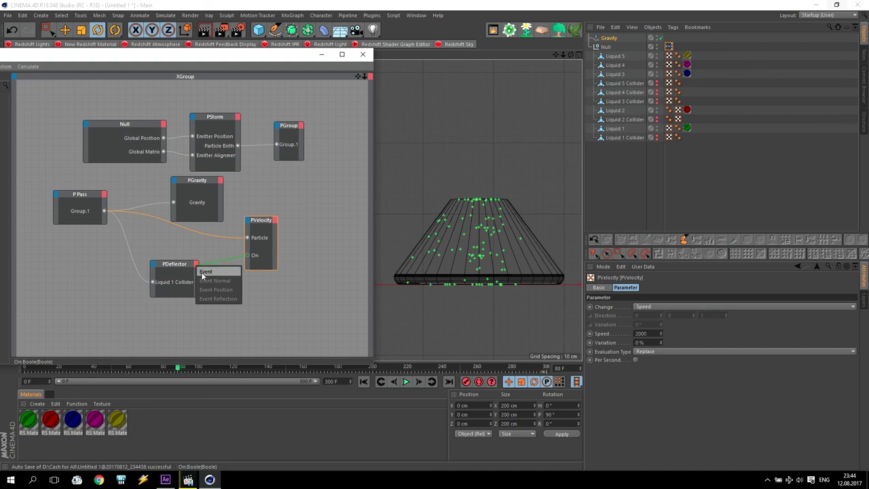
click(201, 275)
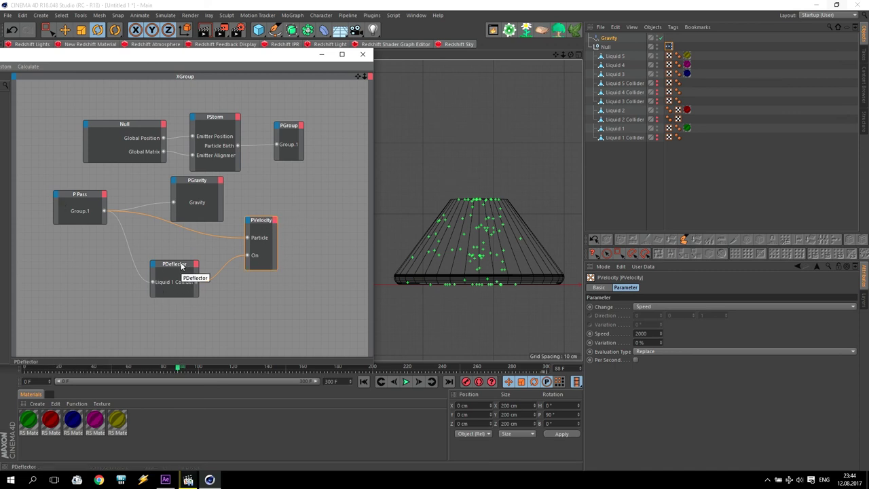
click(380, 383)
click(405, 381)
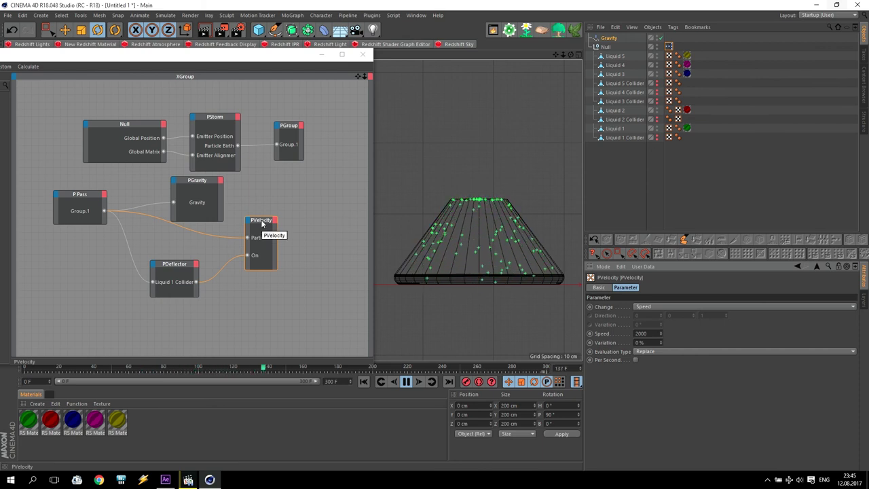
Try a PVelocity speed of 5000, then set it back to 2000.
double_click(645, 333)
text(5000)
key(Return)
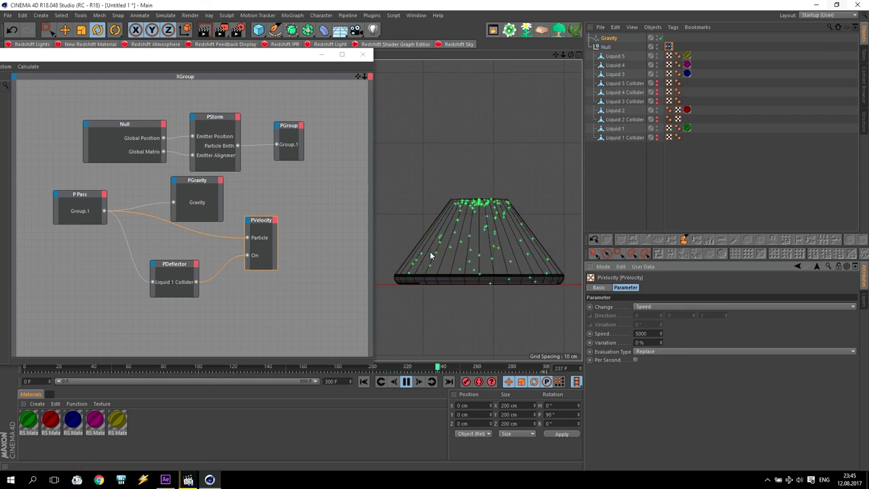
click(605, 333)
text(2000)
key(Return)
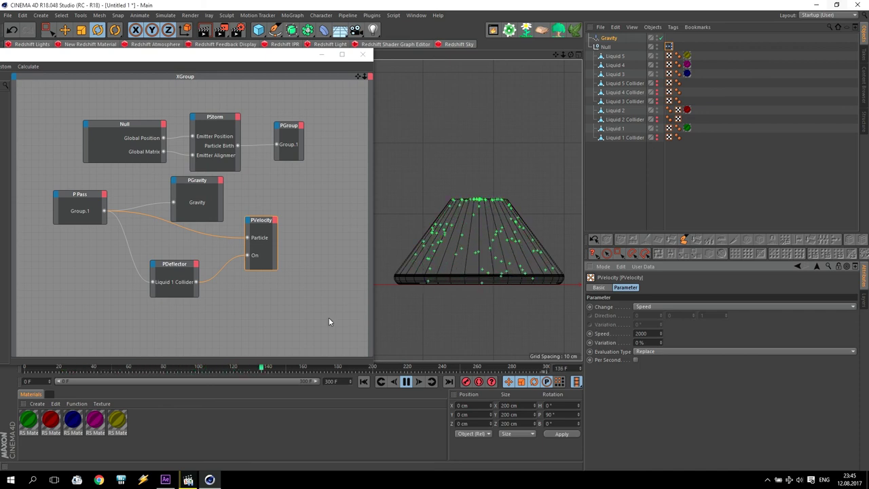
Stop playback, zoom out and recentre on the cone, and open the primitives list.
scroll(471, 239, up, 5)
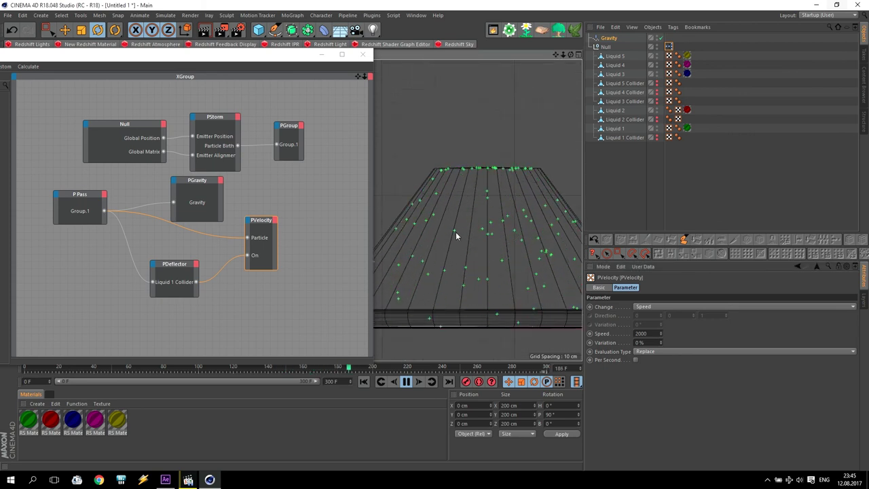
click(462, 310)
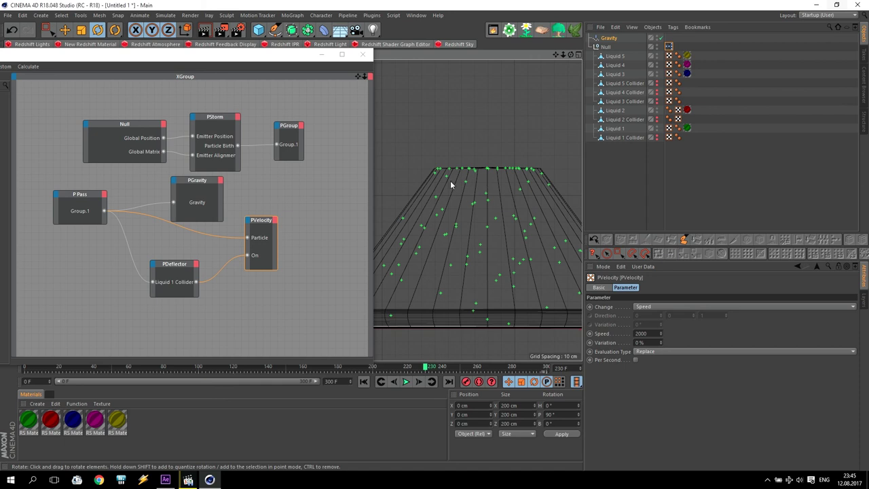
alt+drag(466, 182, 513, 255)
drag(555, 54, 538, 60)
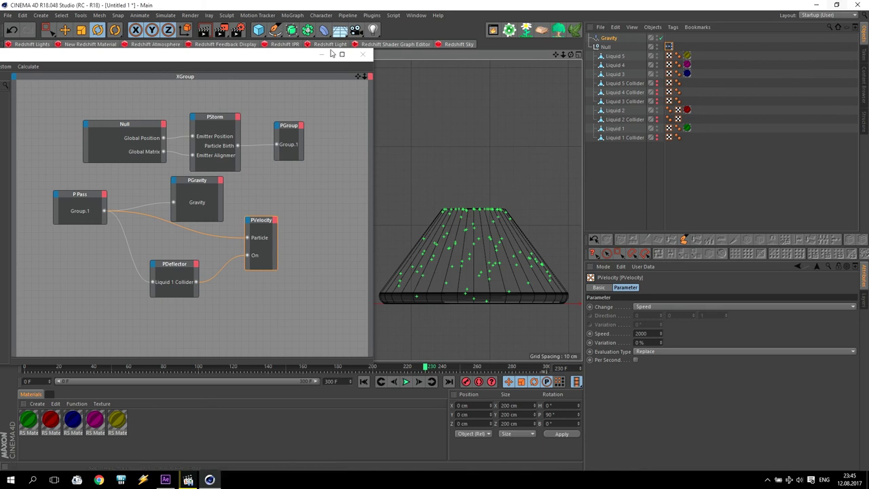
click(259, 32)
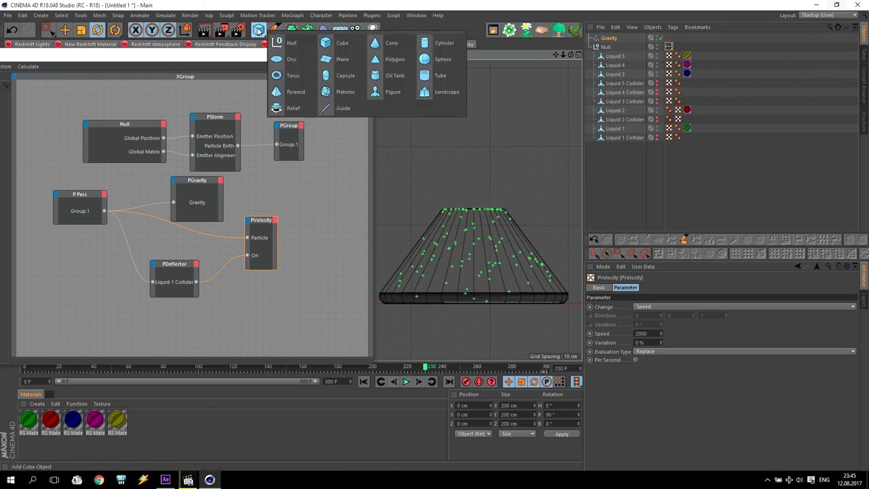
Add a Sphere with a radius of 1 cm.
click(444, 60)
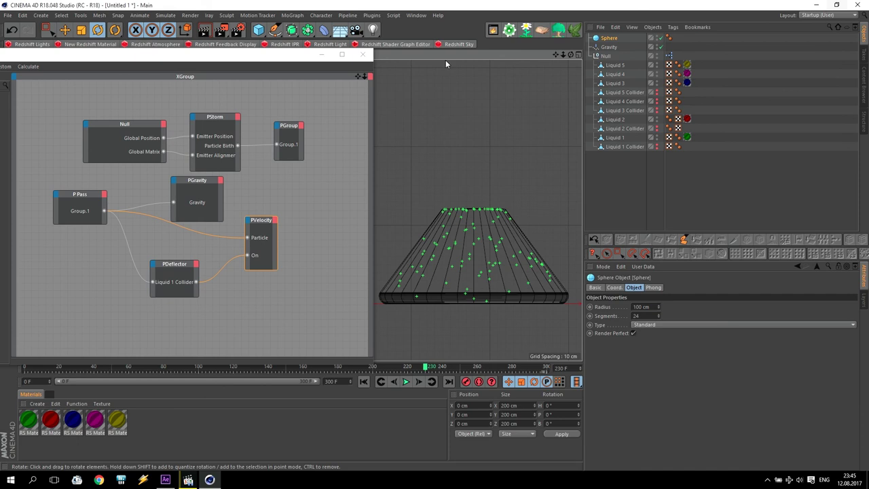
click(643, 306)
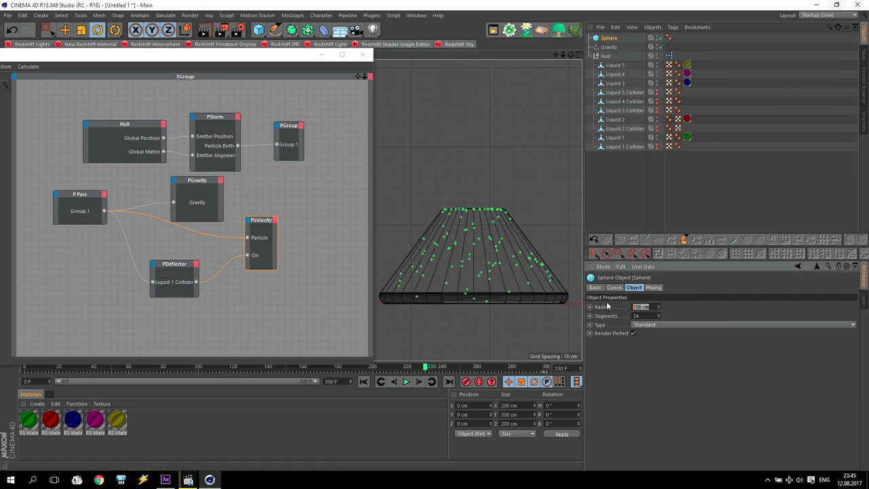
text(1)
key(Return)
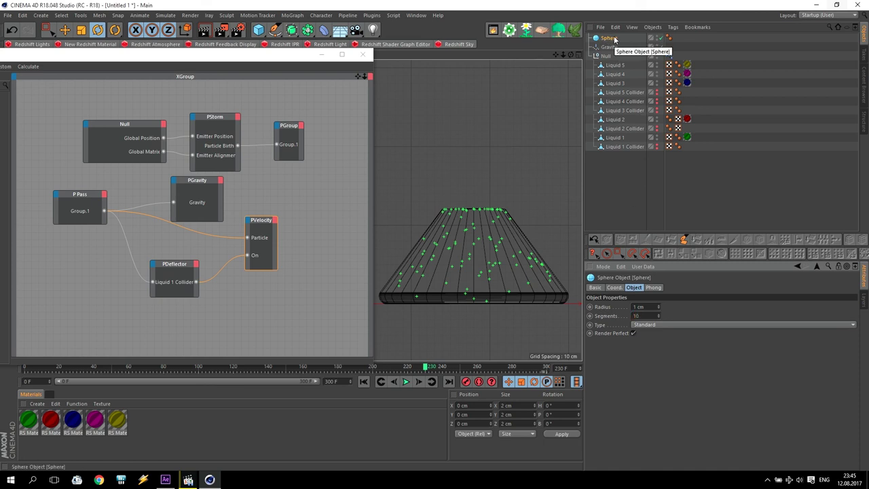
Add a Particle Geometry object and minimize the XPresso editor.
click(165, 16)
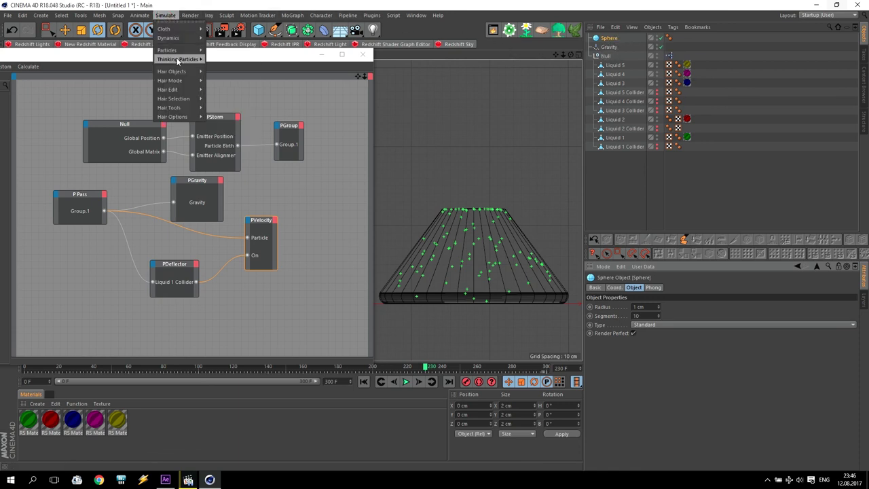
mouse_move(177, 60)
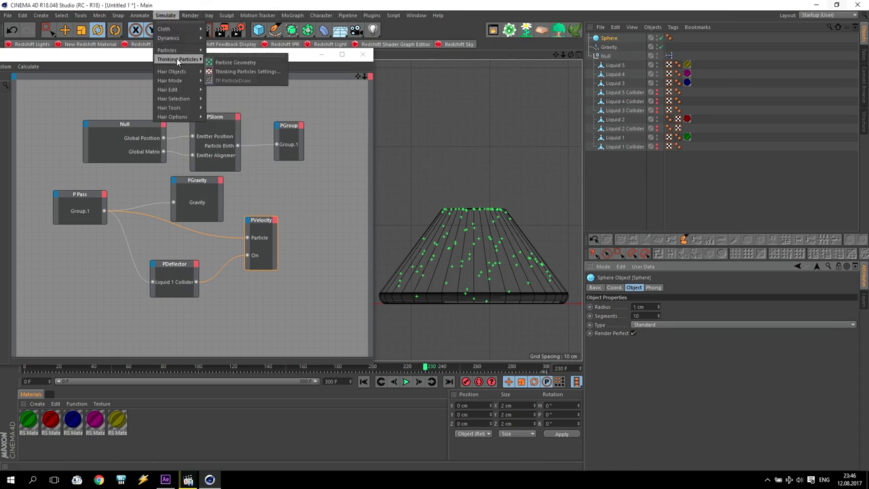
click(237, 63)
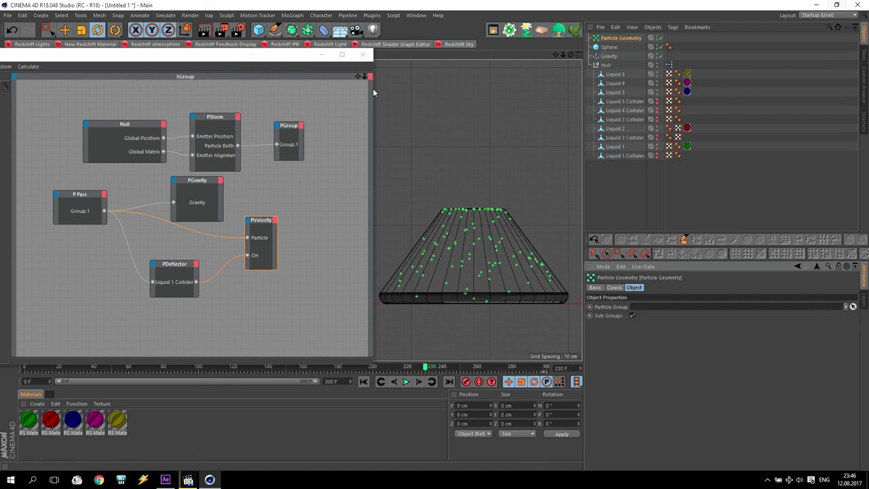
drag(253, 60, 261, 76)
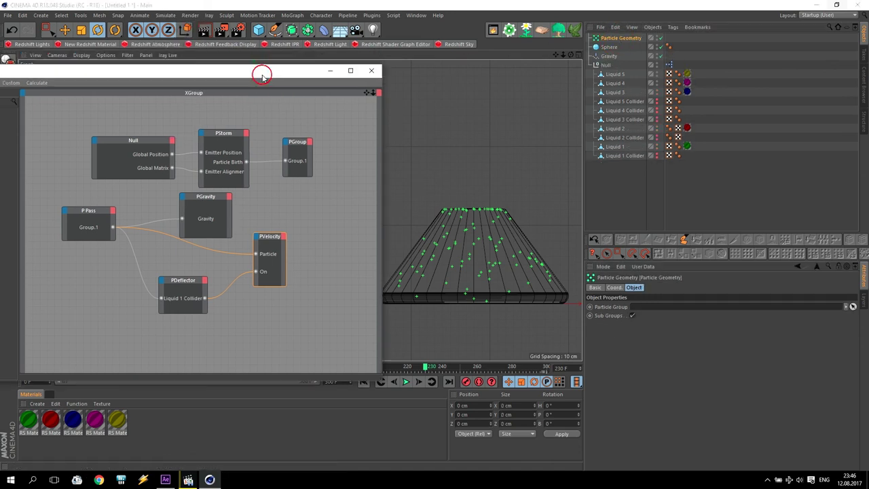
click(329, 70)
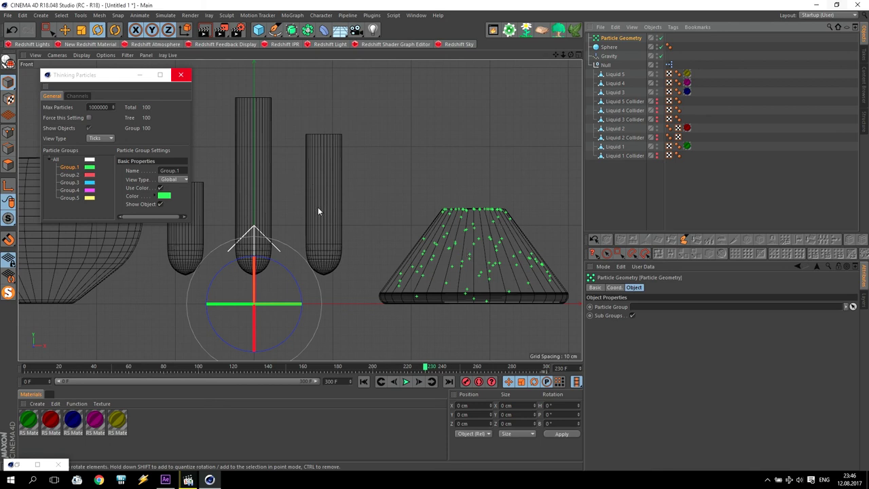
Assign the All particle group to Particle Geometry, then reopen the Null's XPresso tag.
click(57, 160)
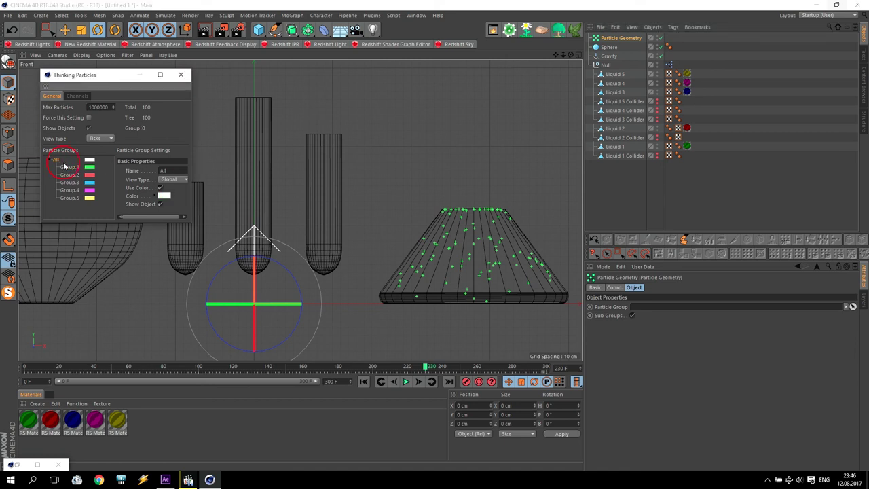
drag(612, 282, 655, 309)
click(616, 41)
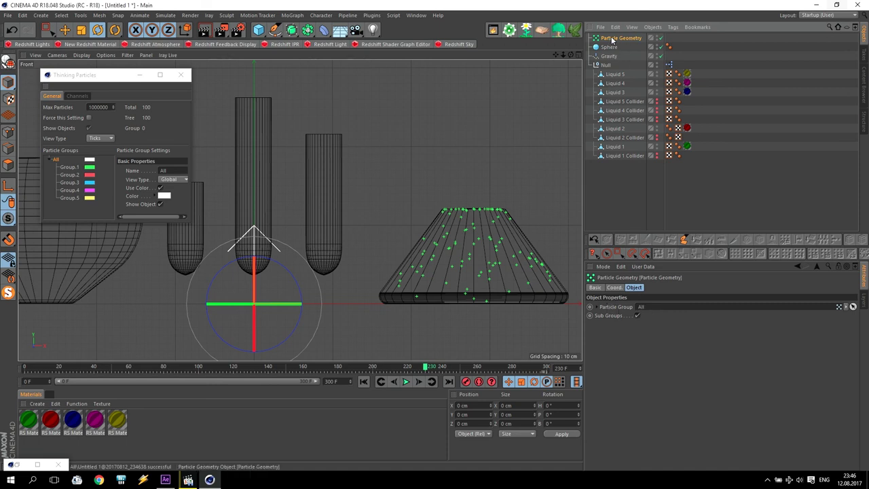
double_click(668, 64)
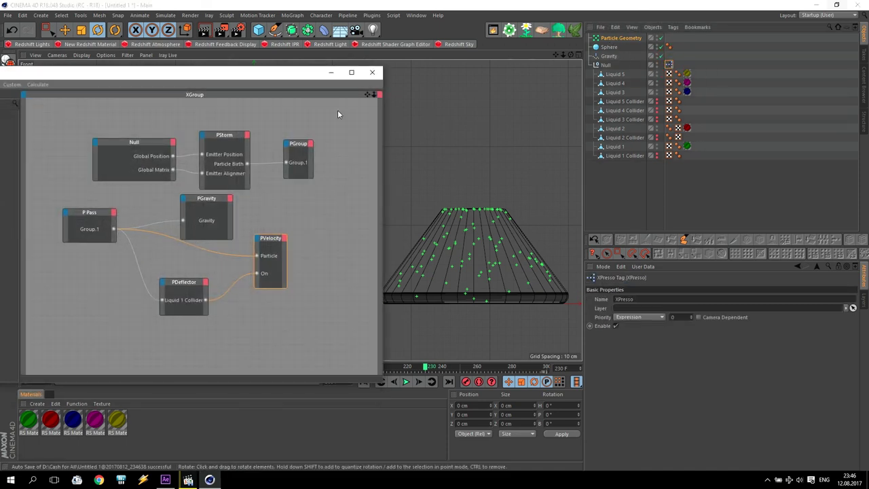
Add a PShape node from TP Standard to the XPresso graph.
drag(238, 73, 324, 66)
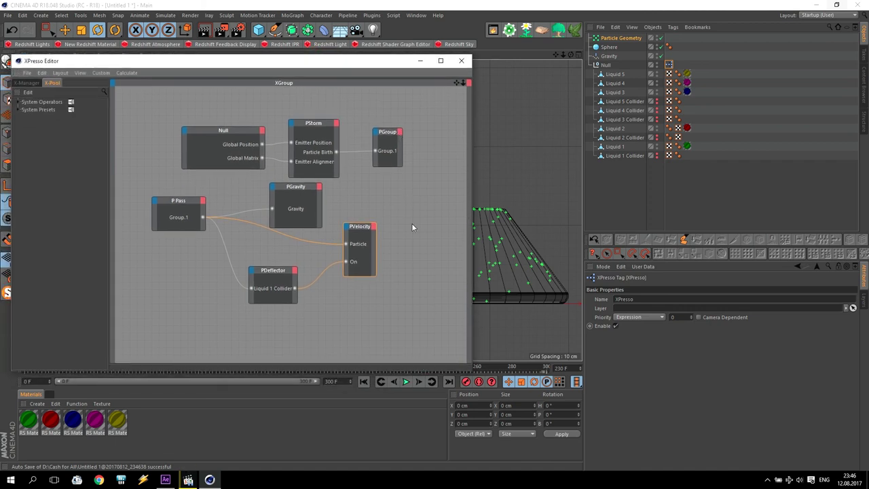
drag(453, 82, 436, 105)
right_click(374, 111)
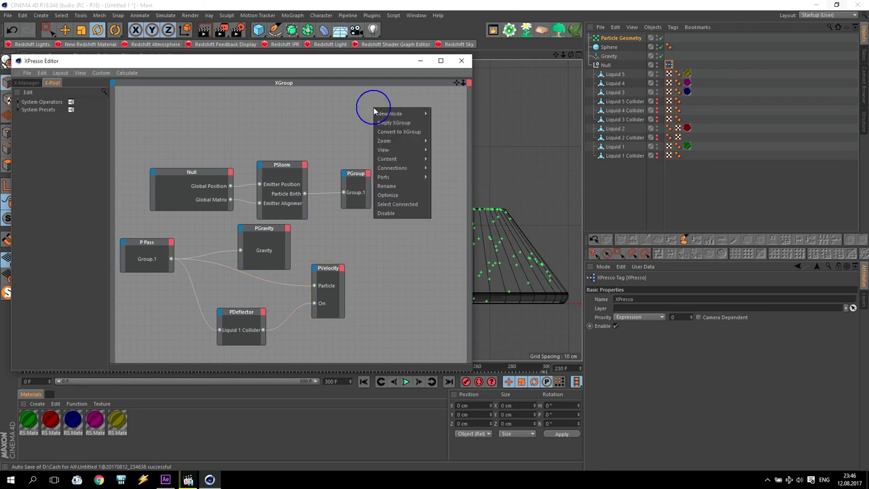
mouse_move(391, 114)
mouse_move(461, 159)
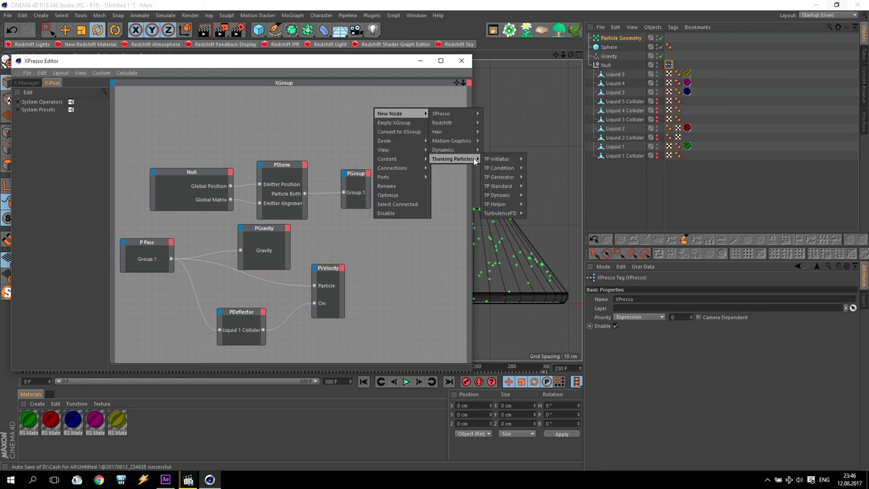
mouse_move(507, 178)
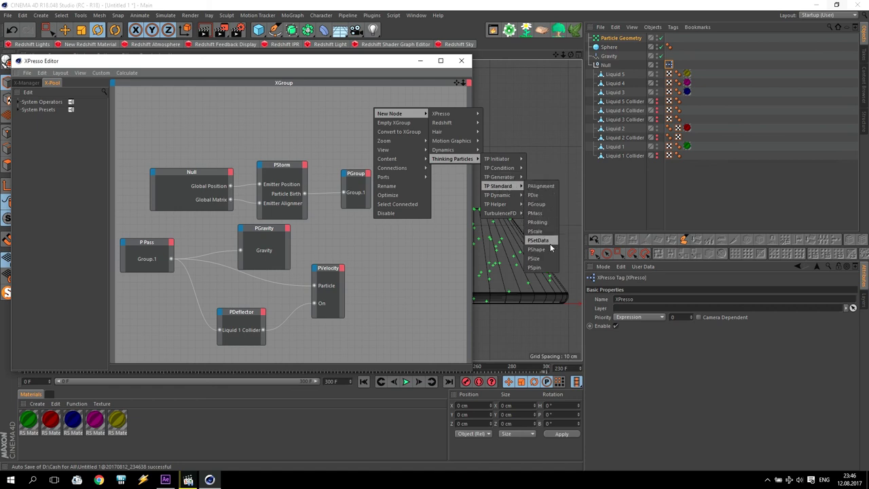
click(536, 249)
drag(371, 110, 356, 112)
Set PShape's object to the Sphere, connect PStorm's Particle Birth to it, and play.
click(356, 114)
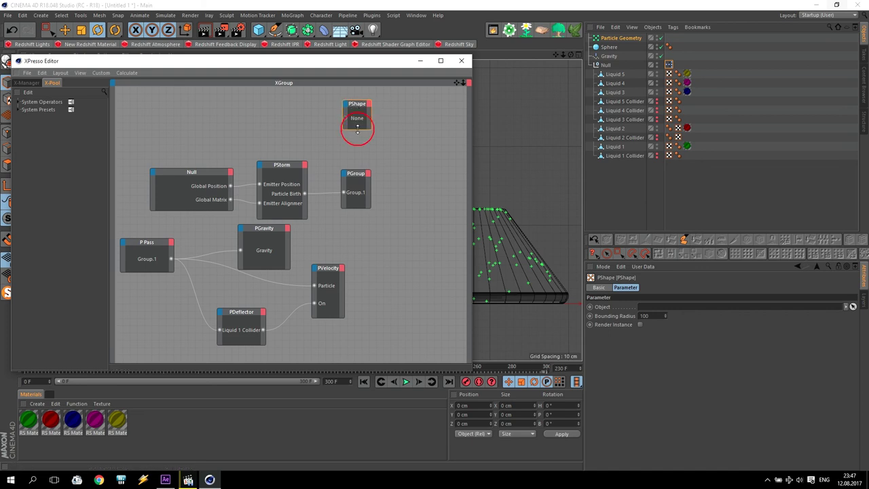
drag(608, 48, 489, 87)
drag(357, 119, 334, 146)
drag(305, 197, 304, 194)
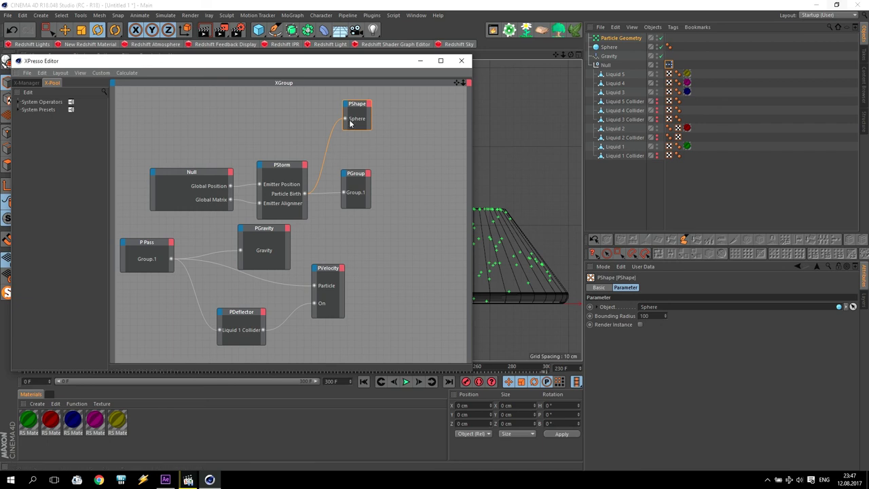
drag(356, 174, 356, 204)
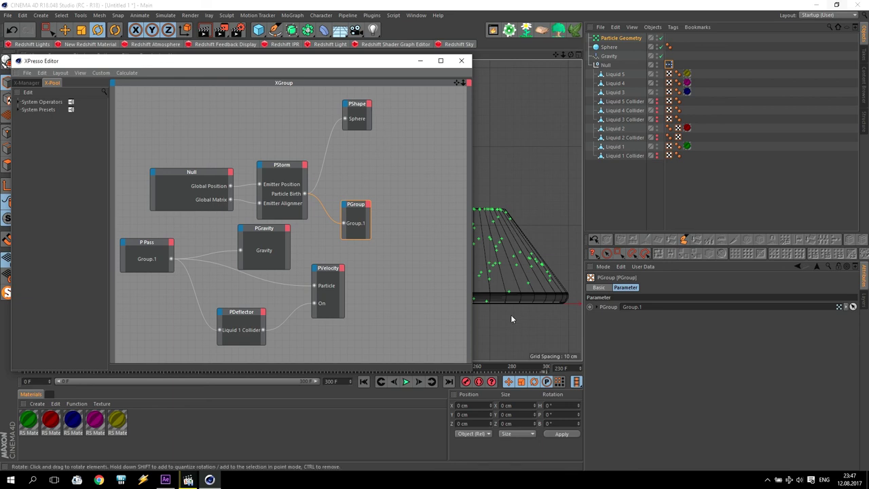
drag(204, 60, 153, 54)
click(405, 382)
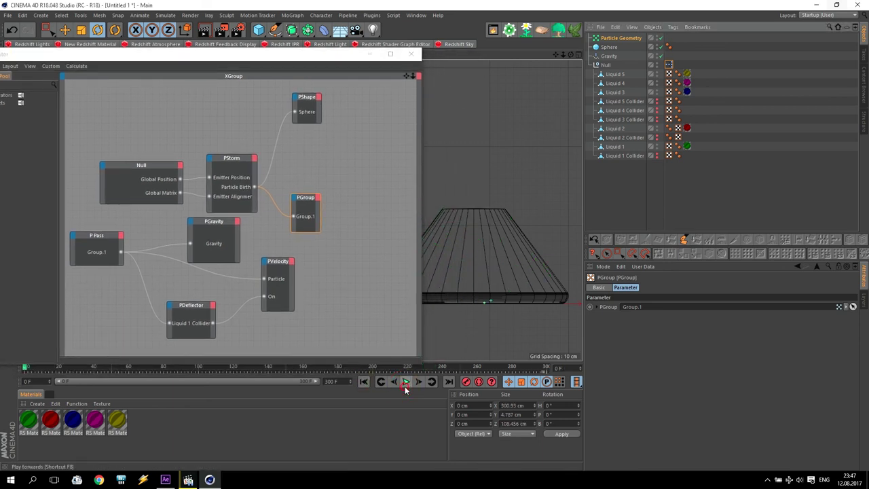
scroll(466, 287, up, 5)
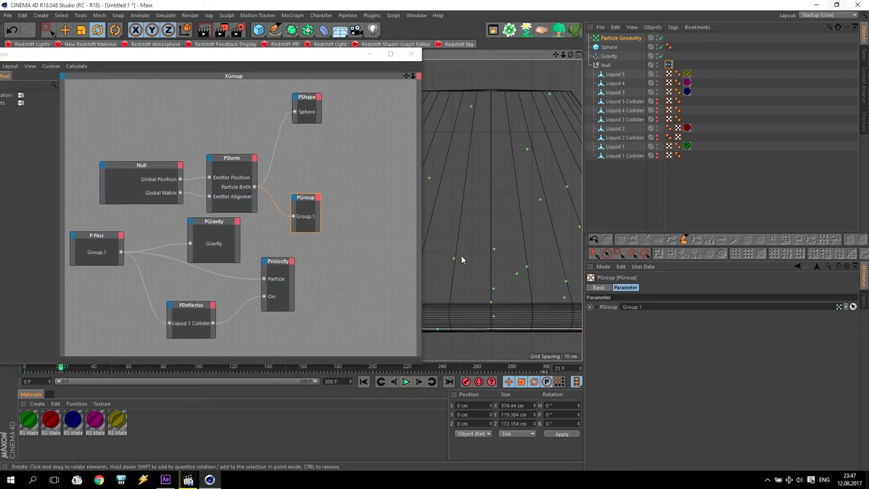
click(308, 96)
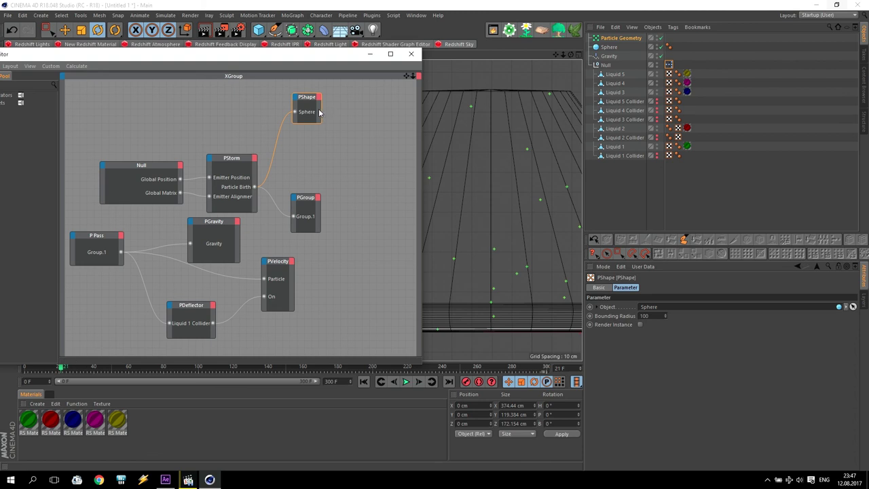
Add a Thinking Particles PSize node to the XPresso graph.
right_click(305, 144)
mouse_move(324, 147)
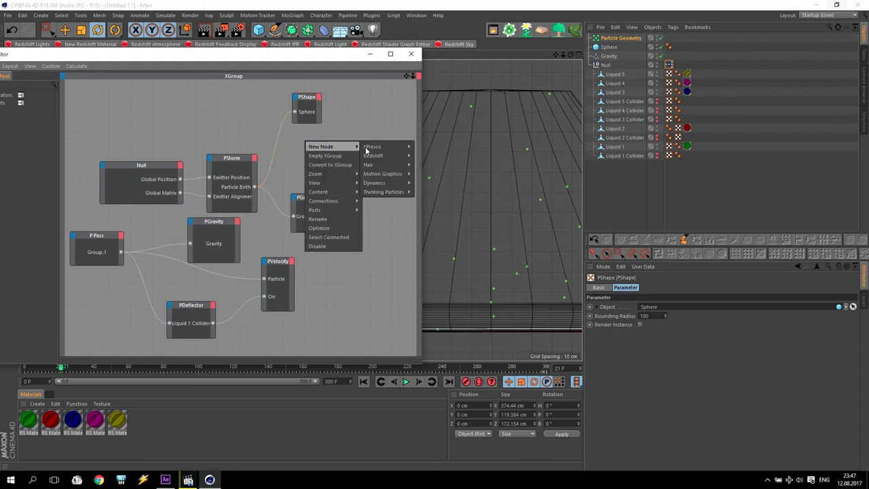
mouse_move(383, 191)
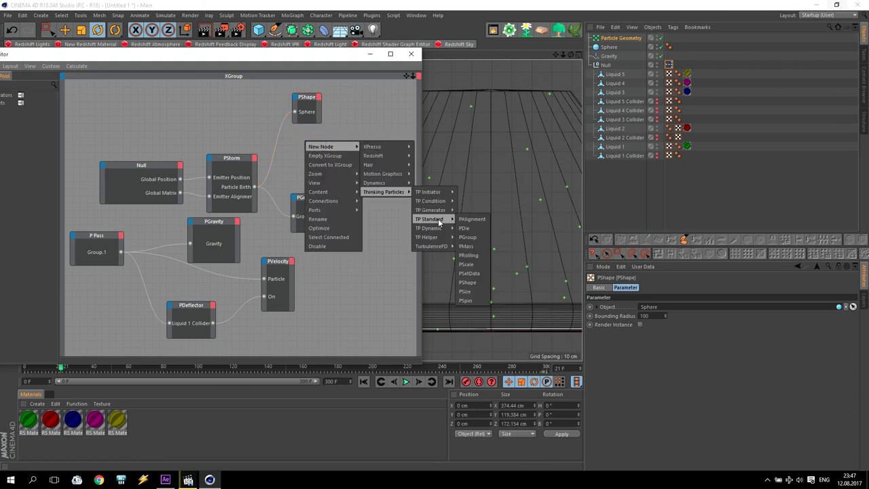
mouse_move(446, 219)
click(465, 291)
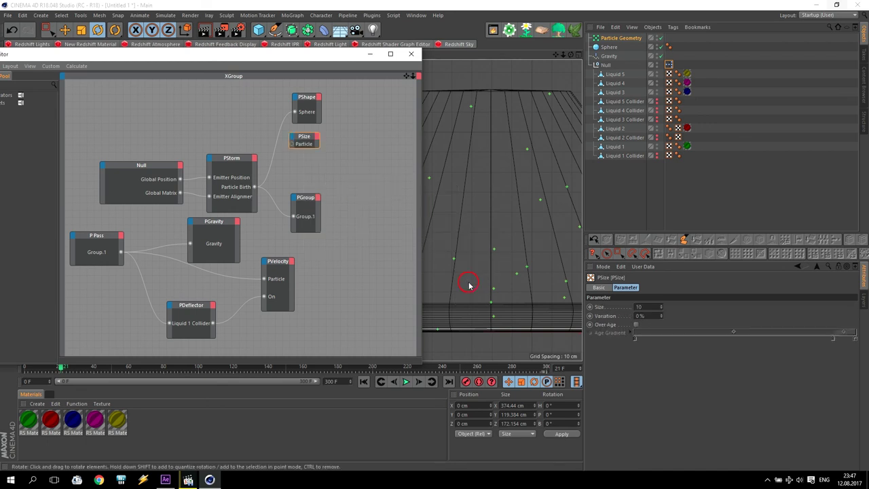
Feed PStorm's Particle Birth into PSize and set Size 100 with 50% Variation.
click(309, 141)
drag(310, 142, 310, 147)
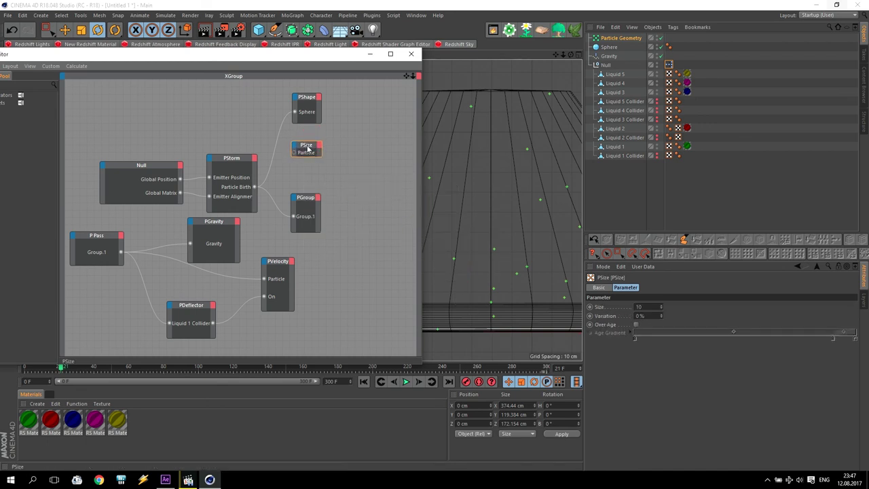
drag(278, 179, 294, 152)
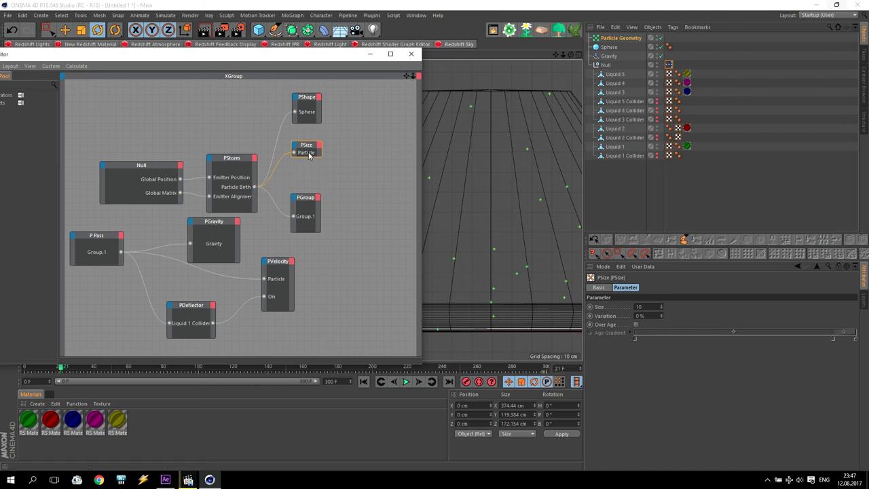
click(648, 307)
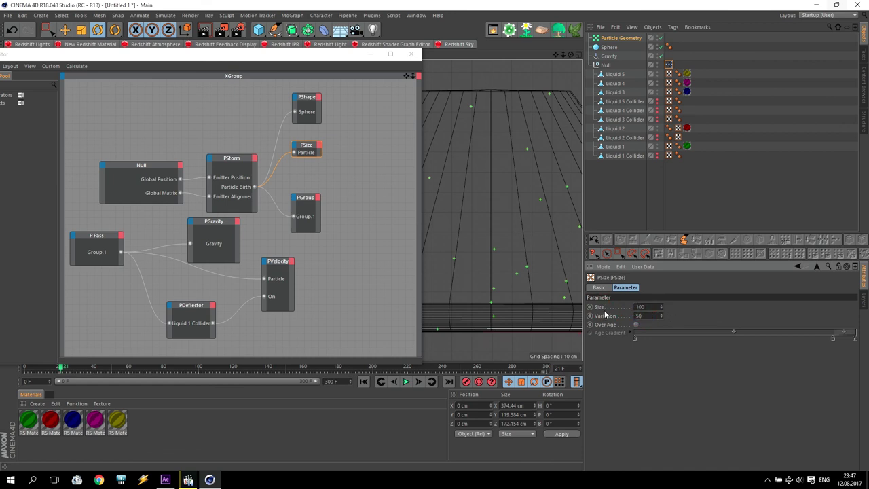
Narrow the XPresso editor and play the simulation to check the sized particles.
drag(422, 105, 314, 116)
middle_click(445, 197)
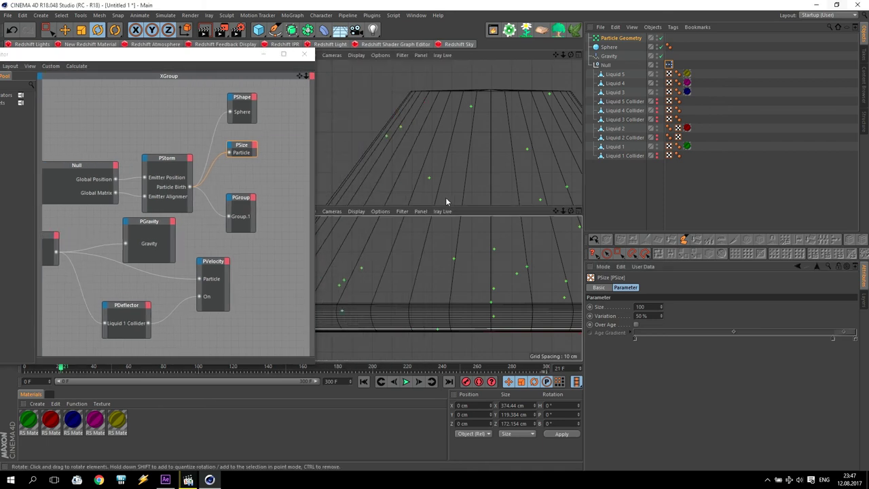
middle_click(493, 257)
scroll(493, 257, down, 3)
alt+middle_drag(550, 139, 408, 331)
click(405, 381)
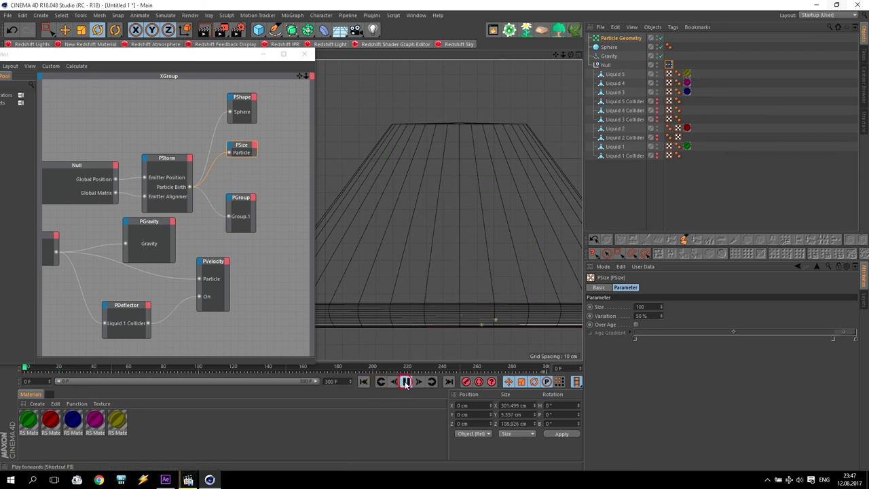
scroll(407, 273, up, 3)
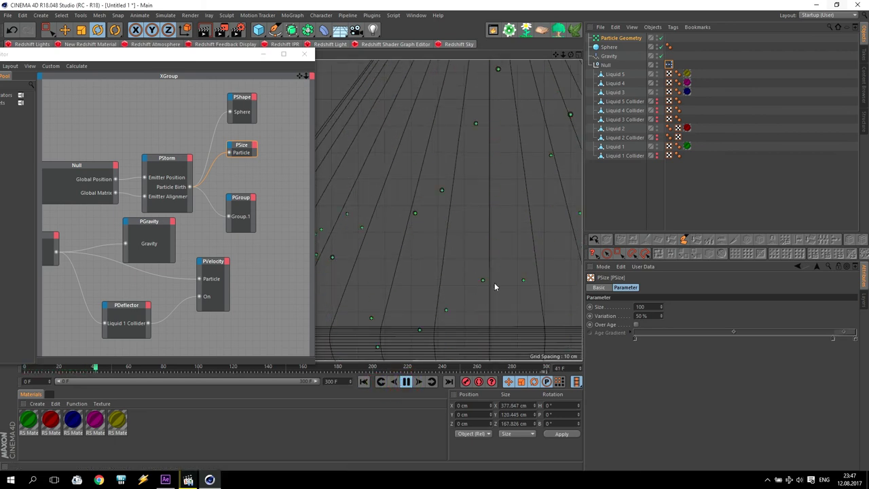
click(405, 381)
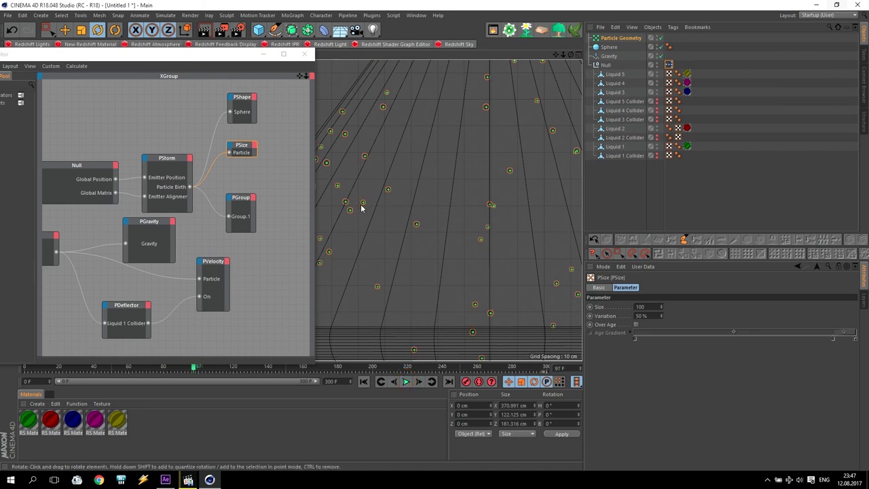
Adjust the viewport angle to inspect the particles inside the glass.
scroll(349, 180, up, 5)
scroll(448, 246, down, 5)
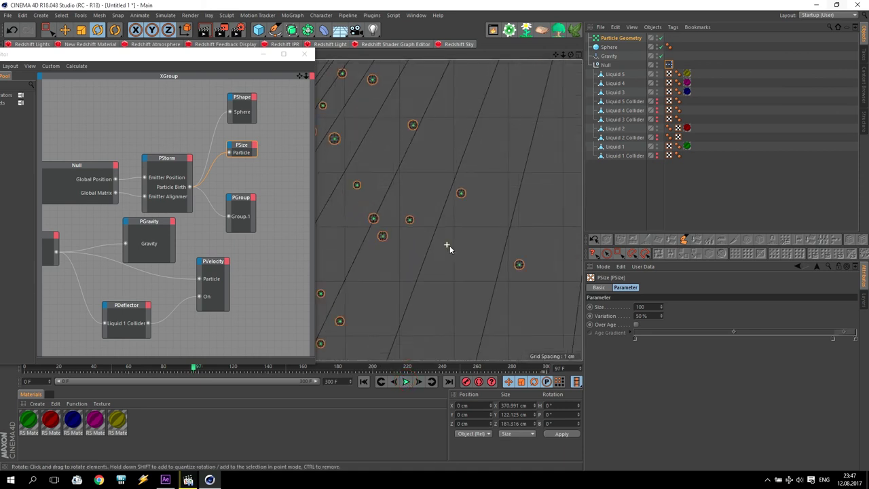
drag(556, 56, 547, 56)
scroll(500, 184, down, 3)
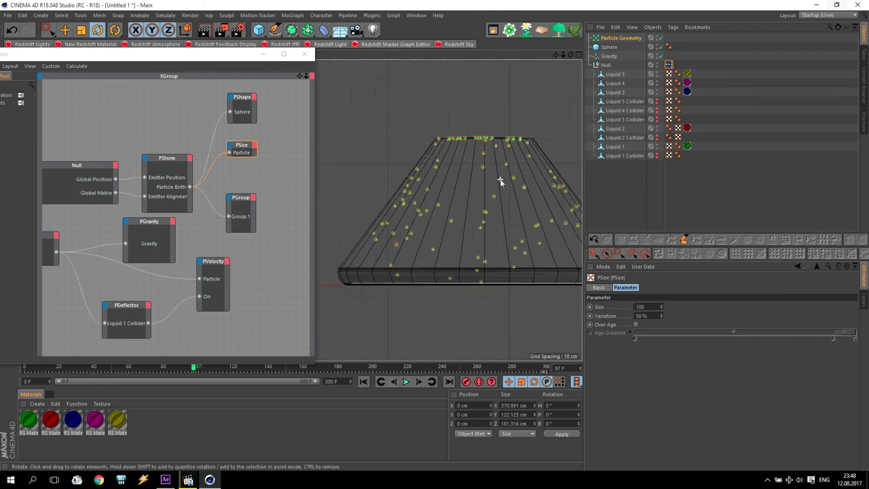
alt+drag(500, 184, 472, 248)
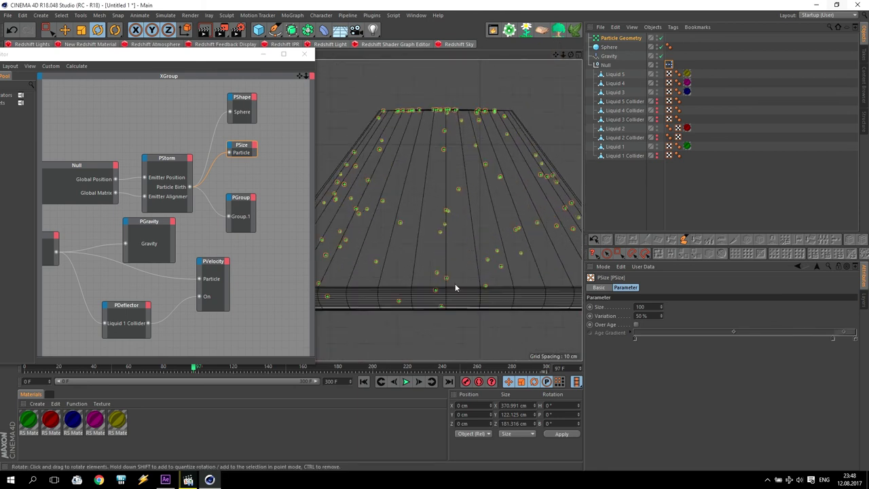
Stop playback and set the Sphere object's Radius to 1 cm.
click(405, 381)
click(406, 381)
click(608, 47)
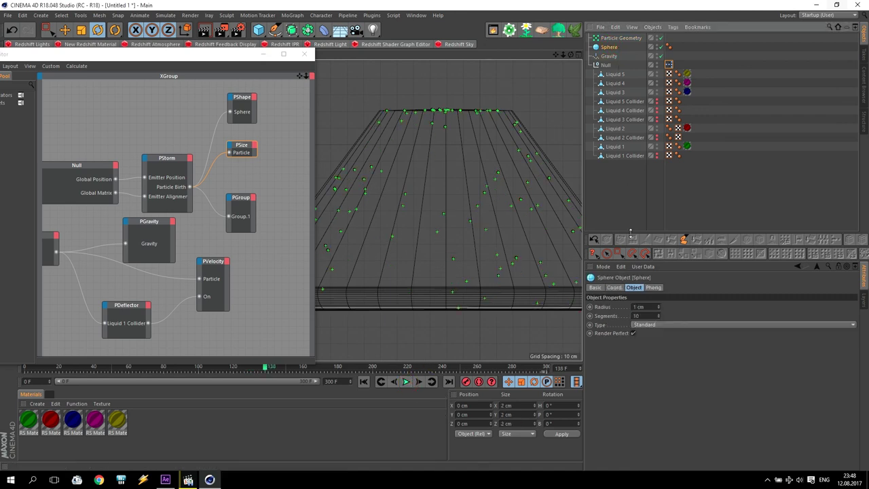
click(651, 306)
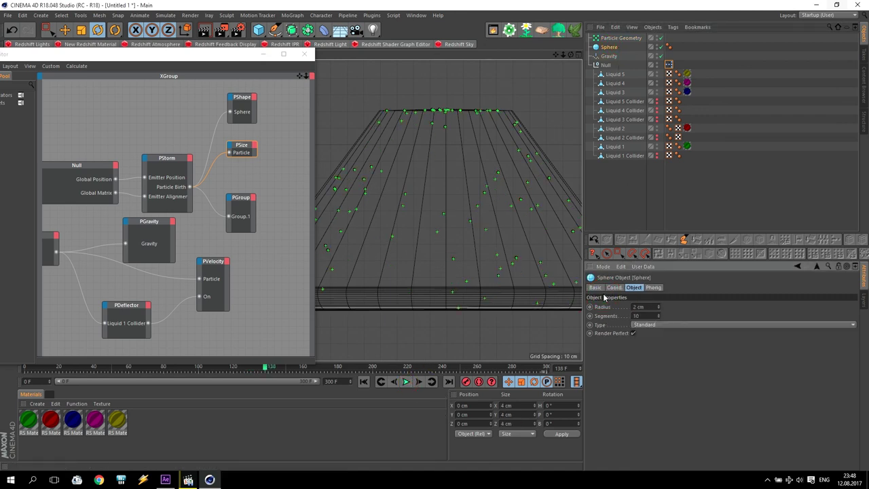
Replay the simulation from the first frame to view the smaller spheres.
click(363, 381)
click(406, 381)
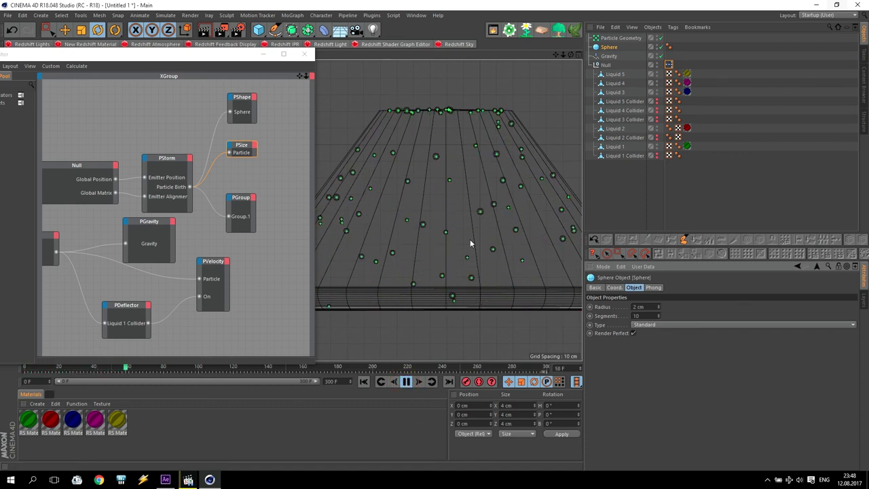
key(F8)
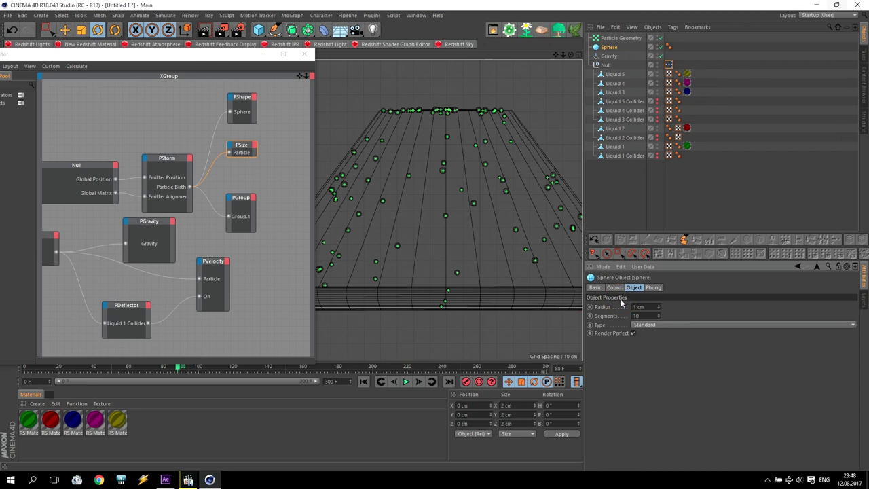
click(363, 381)
click(406, 381)
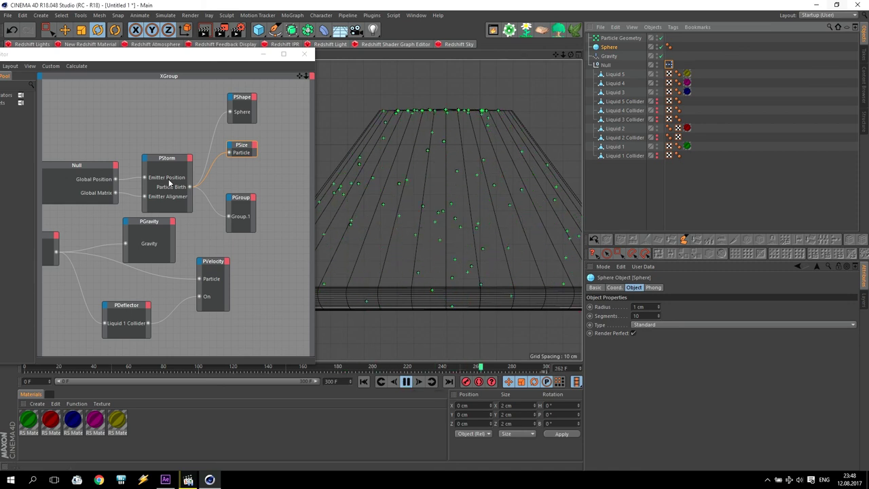
Set the PStorm emitter's particle Count to 400.
click(173, 165)
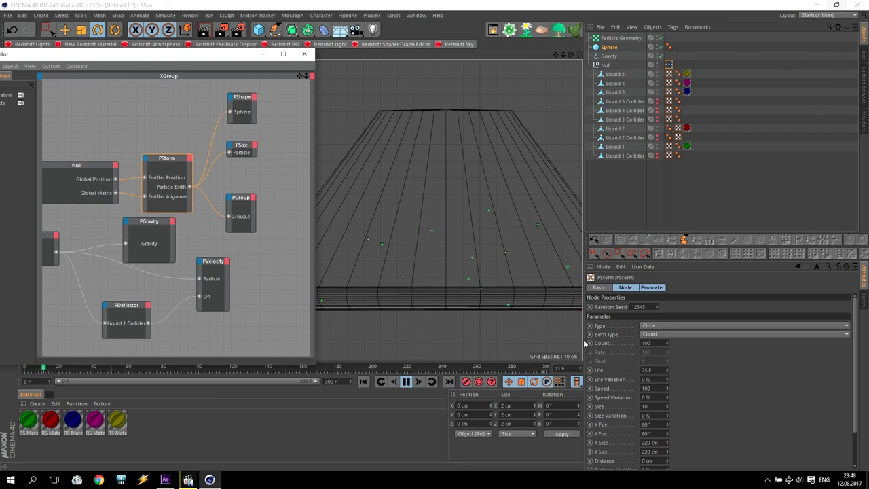
double_click(650, 342)
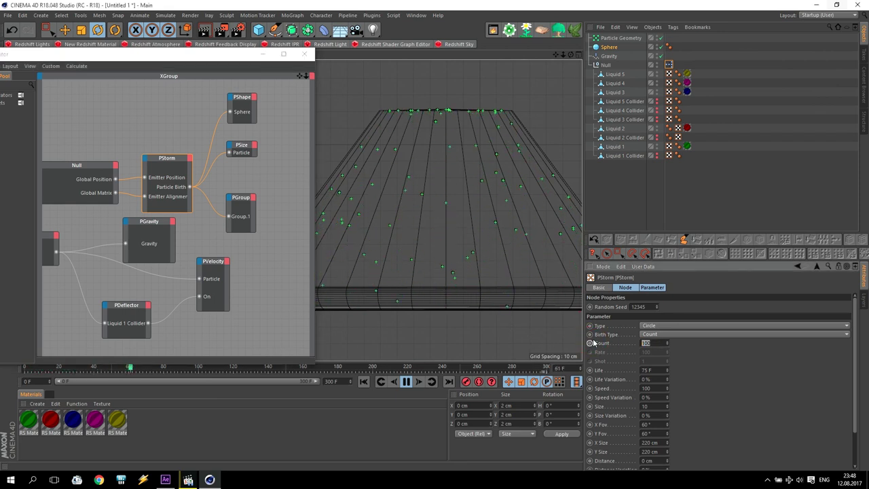
text(50)
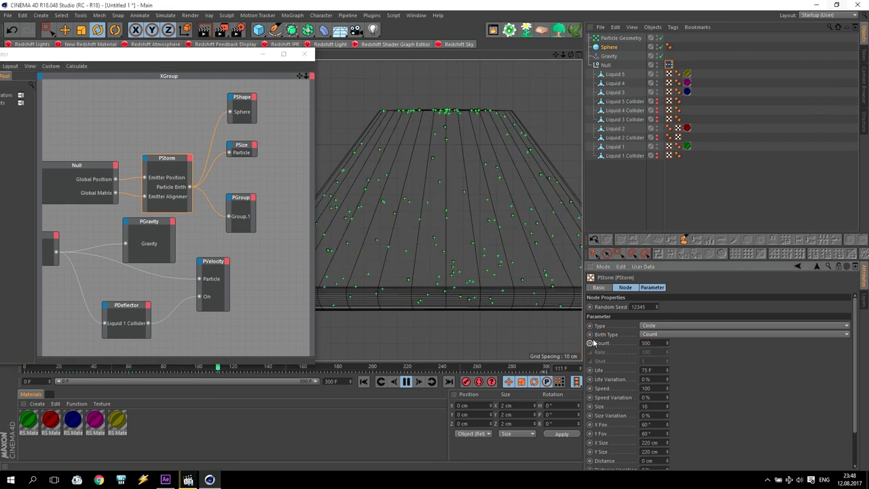
key(Return)
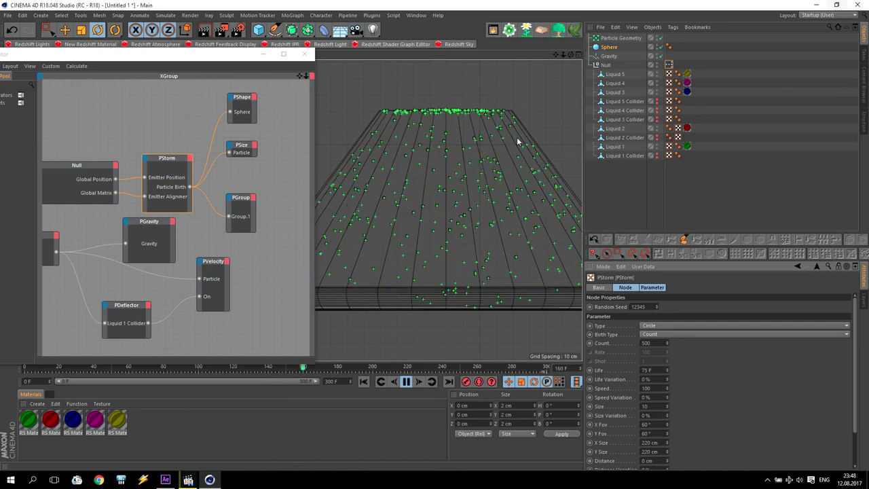
double_click(650, 343)
text(400)
key(Return)
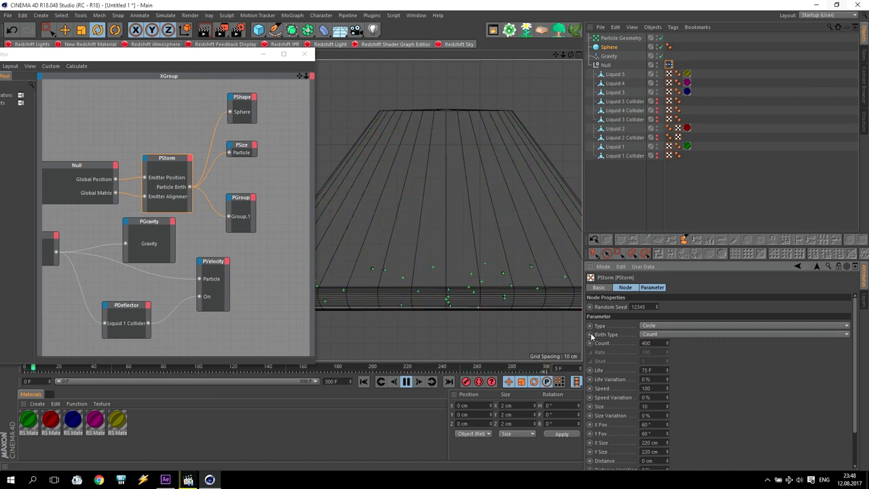
Set particle Life to 30 F and replay the simulation from the start.
double_click(645, 370)
text(30)
key(Return)
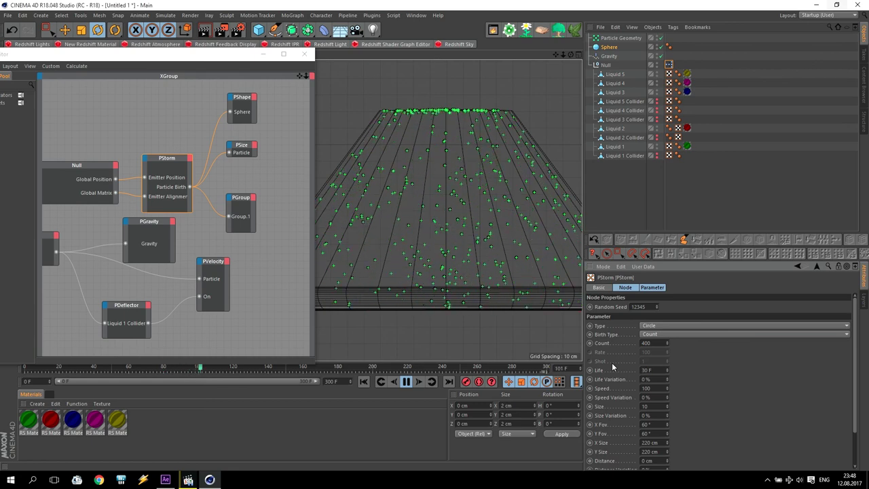
click(363, 381)
click(405, 381)
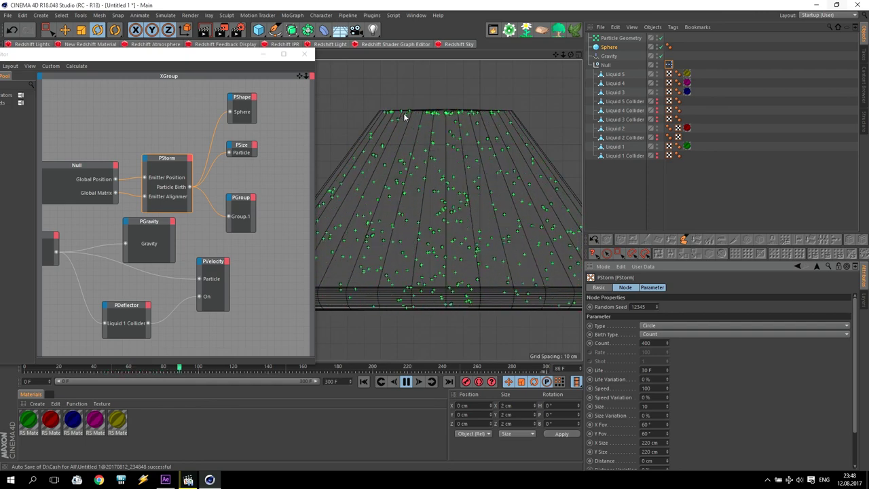
Try a 25-frame particle Life, then restore it to 30 F.
double_click(655, 370)
text(25)
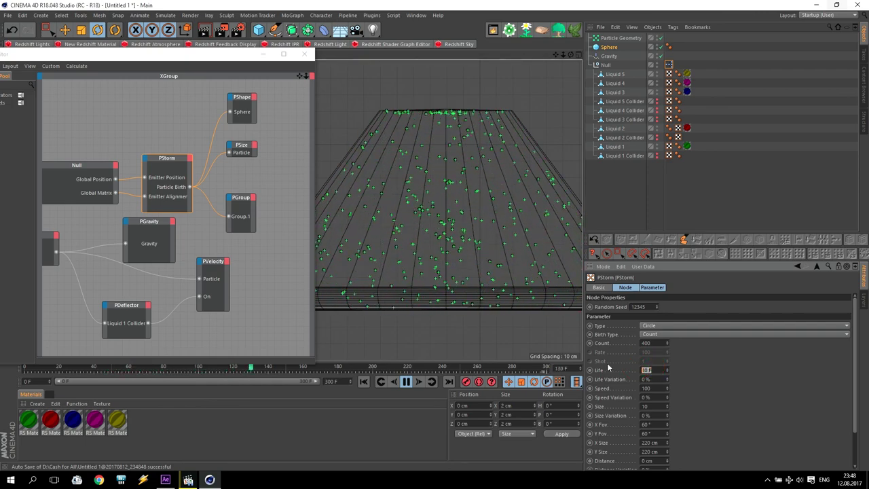
key(Return)
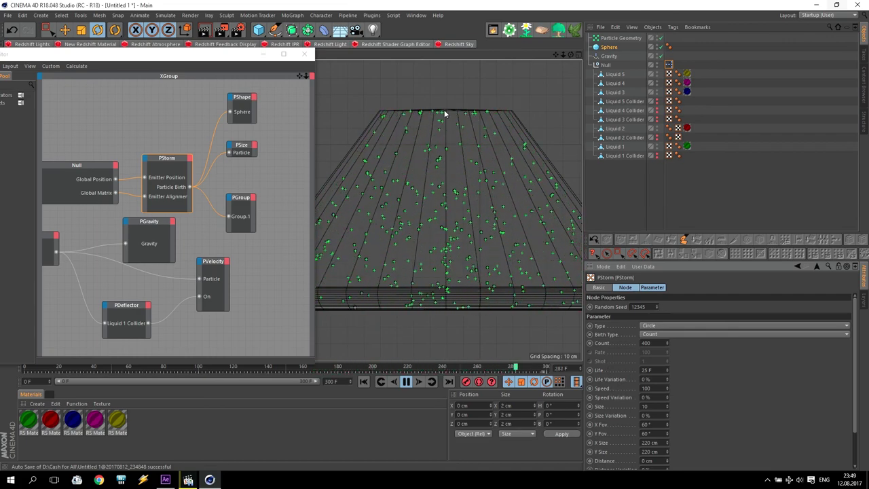
click(648, 369)
text(30)
key(Return)
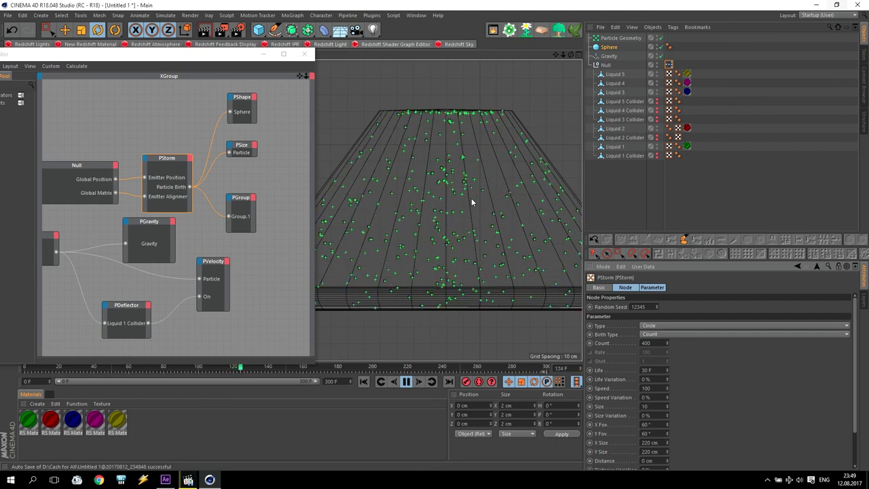
scroll(422, 221, down, 6)
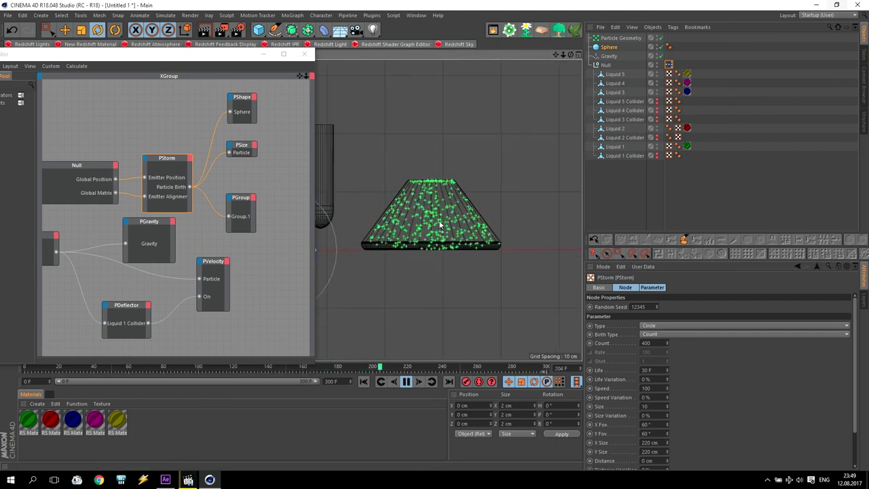
Close the XGroup XPresso editor and pause the simulation.
click(304, 54)
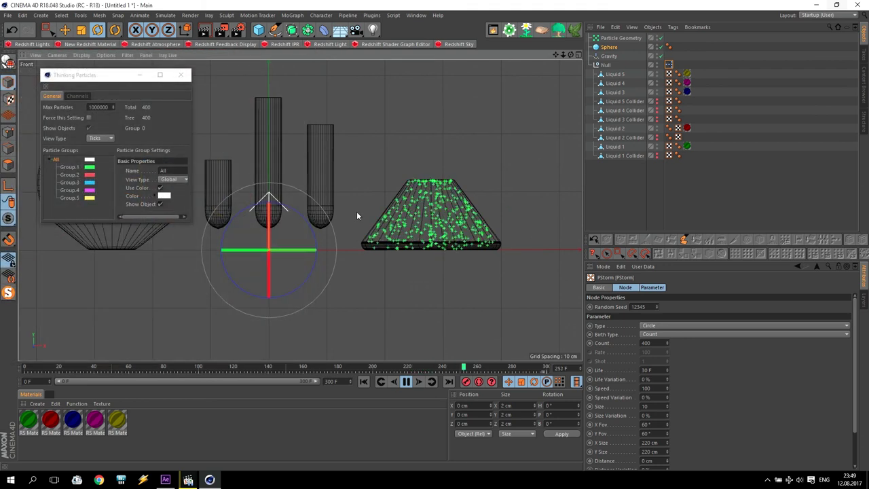
click(407, 382)
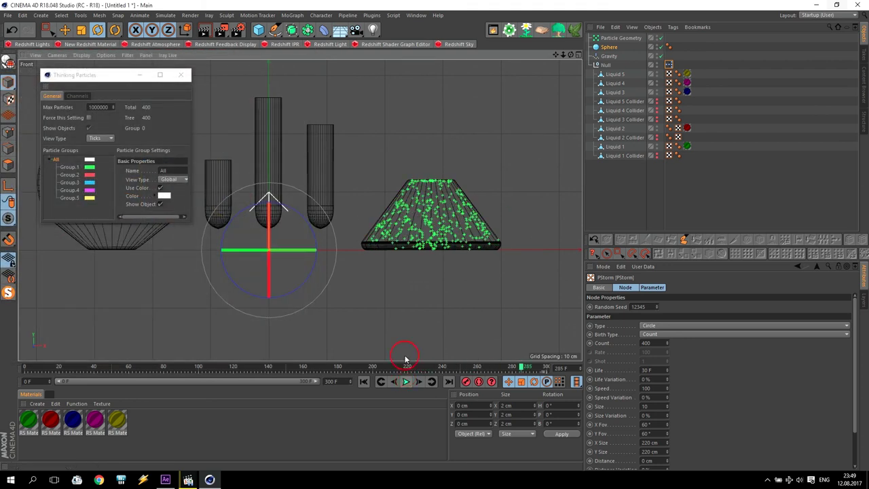
click(370, 171)
Select the Sphere and create a new Redshift material, RS Material.3.
scroll(359, 193, up, 3)
scroll(360, 193, up, 2)
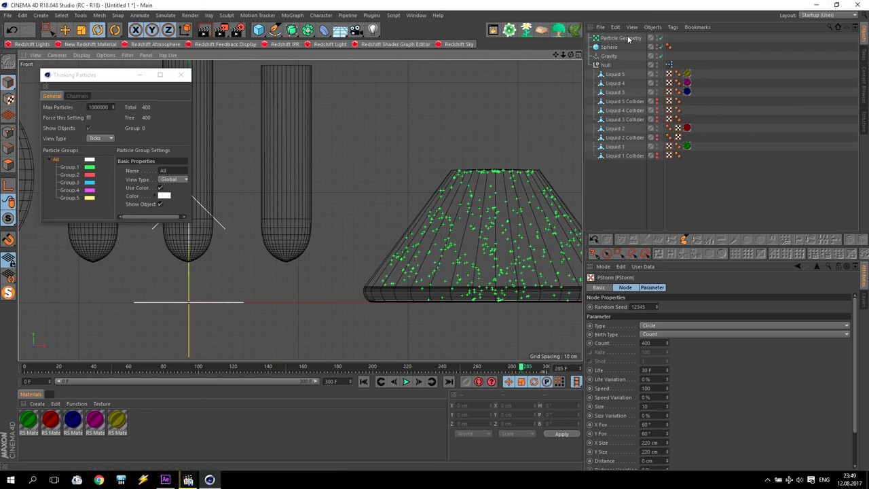
click(607, 48)
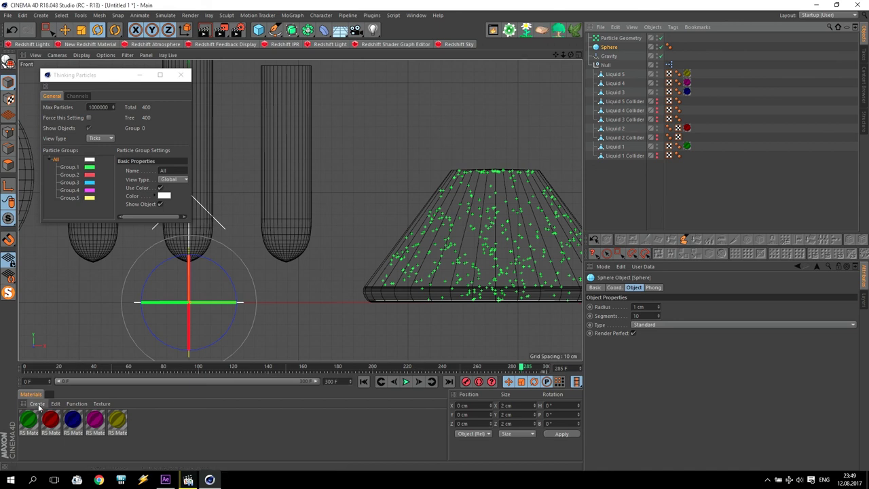
click(87, 45)
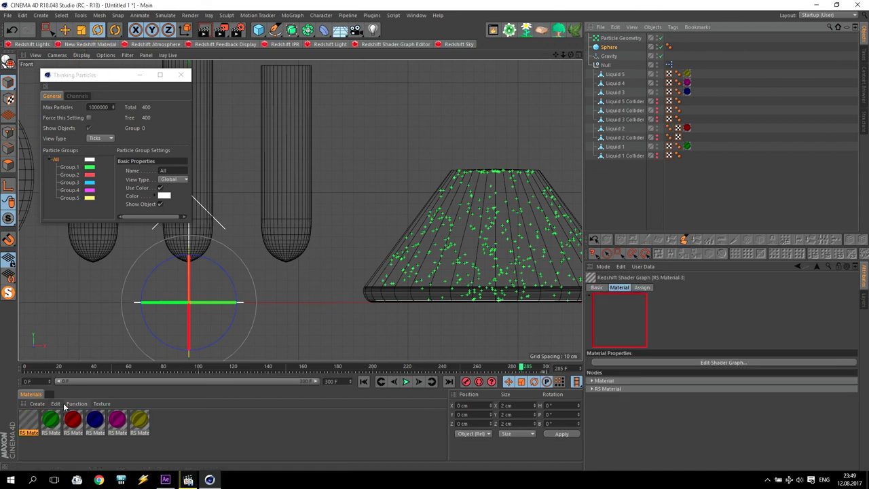
In RS Material.3's Shader Graph, set Diffuse Weight 0, Refraction Weight 1 and enable Thin Walled.
double_click(30, 421)
click(278, 93)
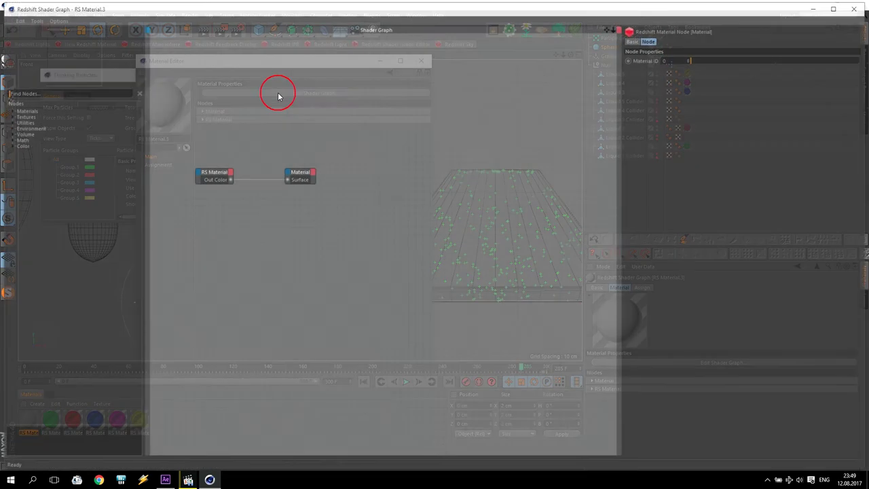
click(216, 174)
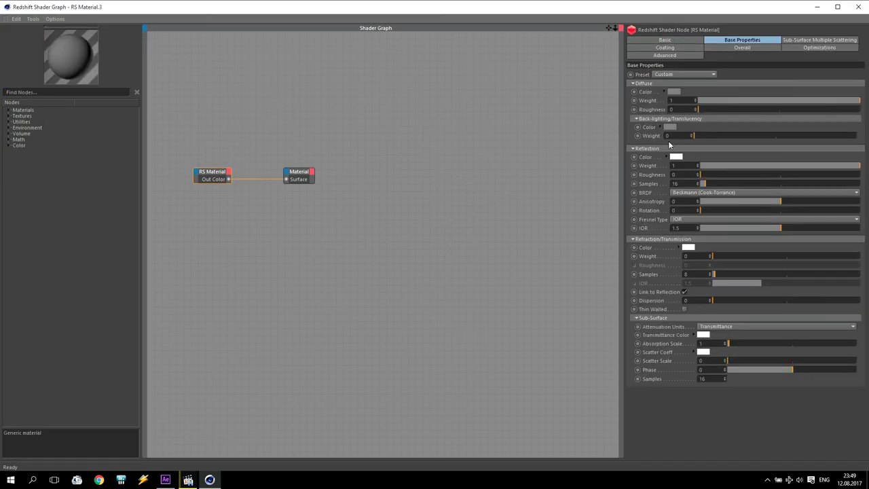
drag(788, 101, 656, 101)
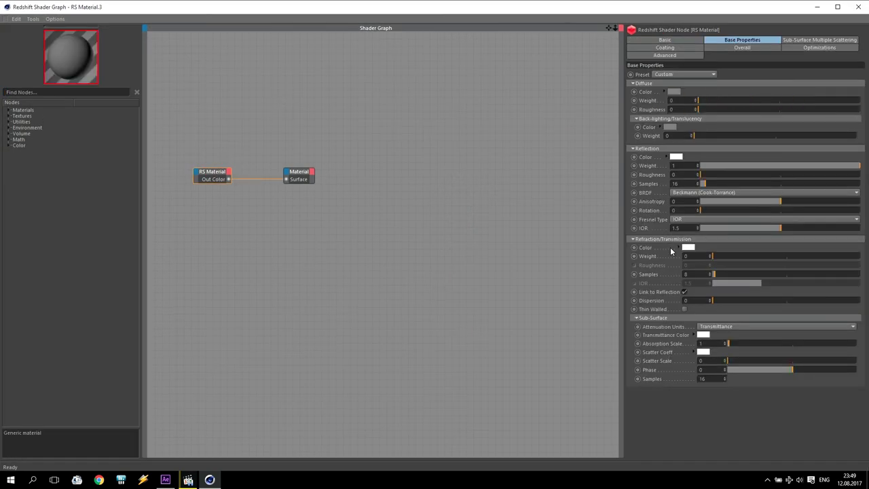
drag(720, 256, 867, 265)
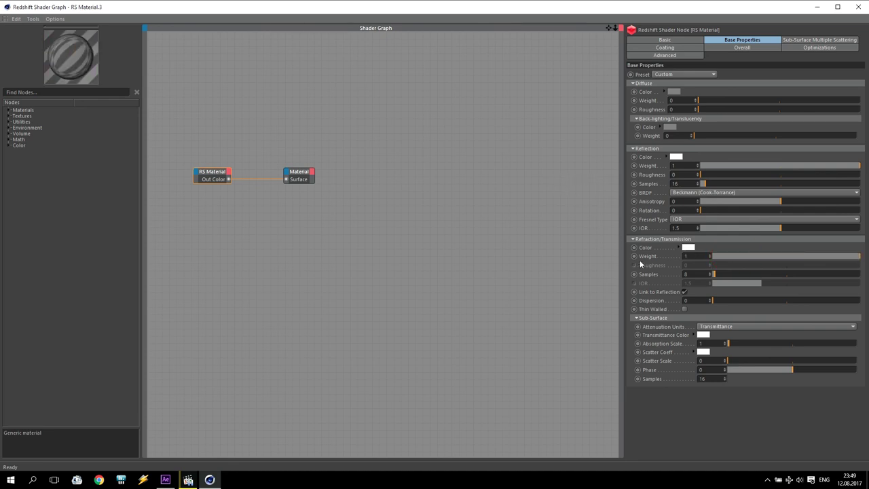
click(684, 310)
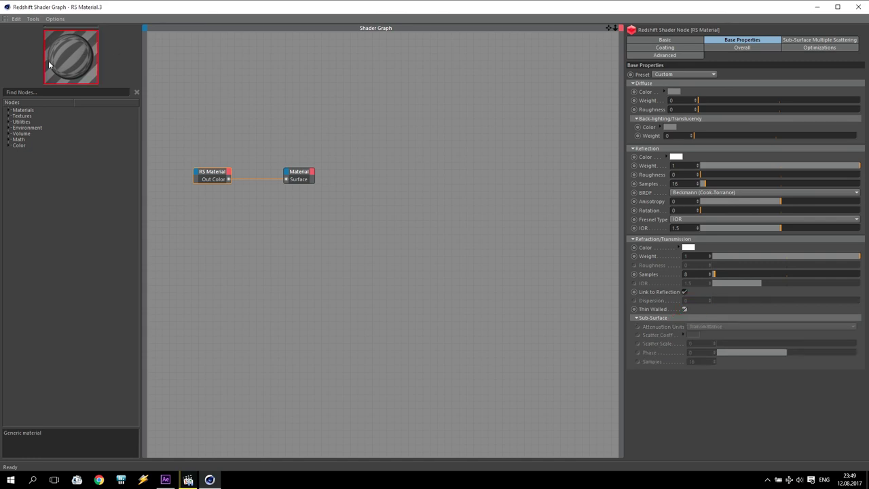
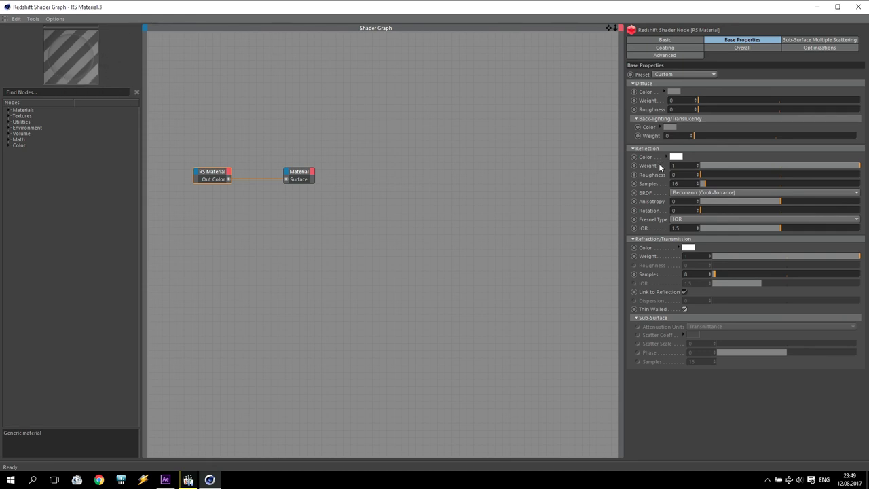
Keep reflection roughness at 0, give RS Material.3 coating weight 1 and roughness 0.2, then apply it to the Sphere.
drag(712, 177, 712, 180)
drag(717, 180, 696, 176)
click(664, 48)
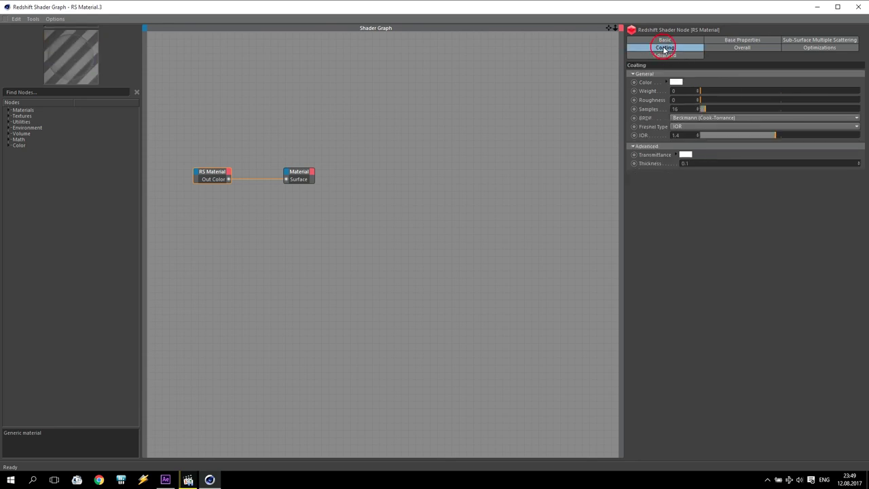
drag(707, 92, 821, 99)
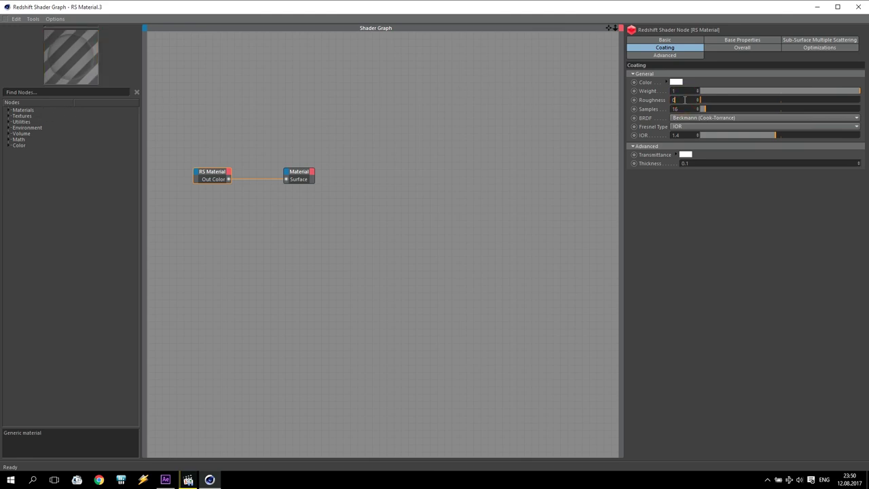
key(Return)
click(857, 7)
drag(512, 169, 611, 47)
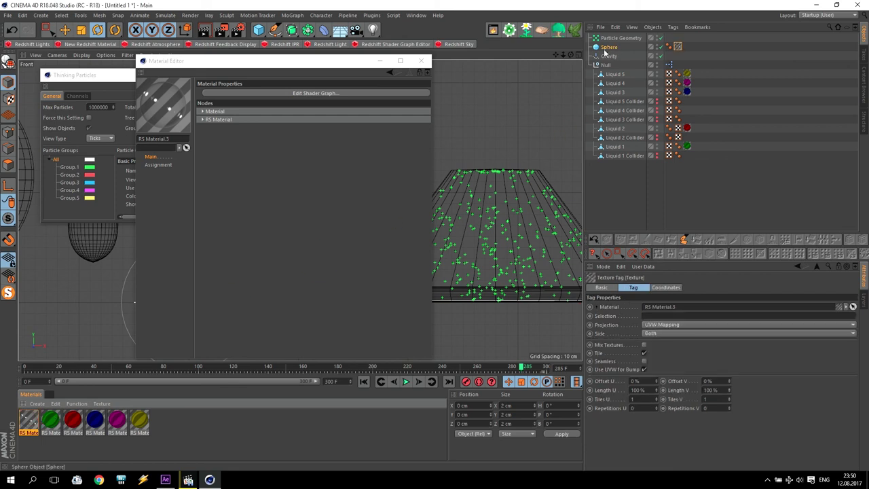
Close the Material Editor and Thinking Particles windows and zoom out to show all the glassware.
click(421, 61)
click(181, 76)
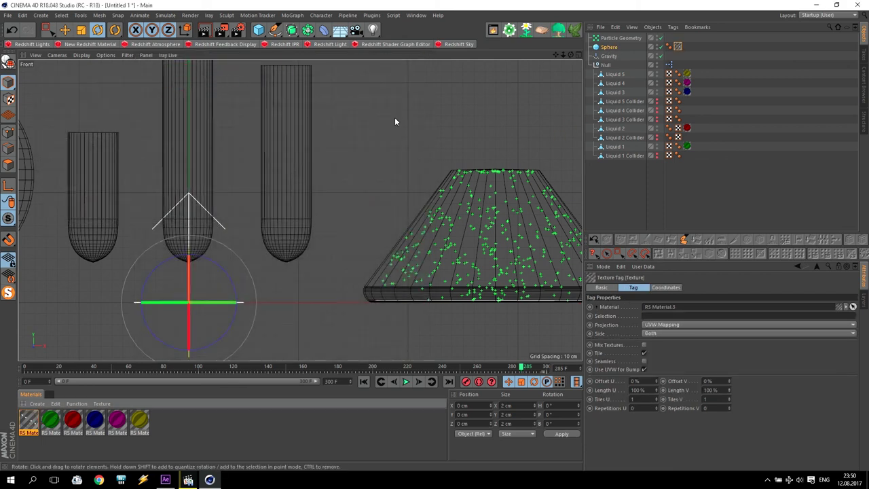
scroll(445, 176, down, 4)
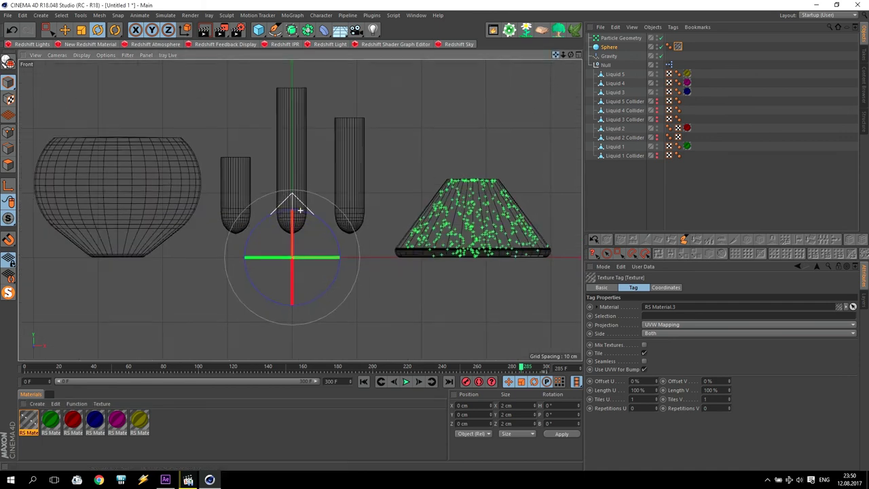
alt+middle_drag(453, 209, 452, 234)
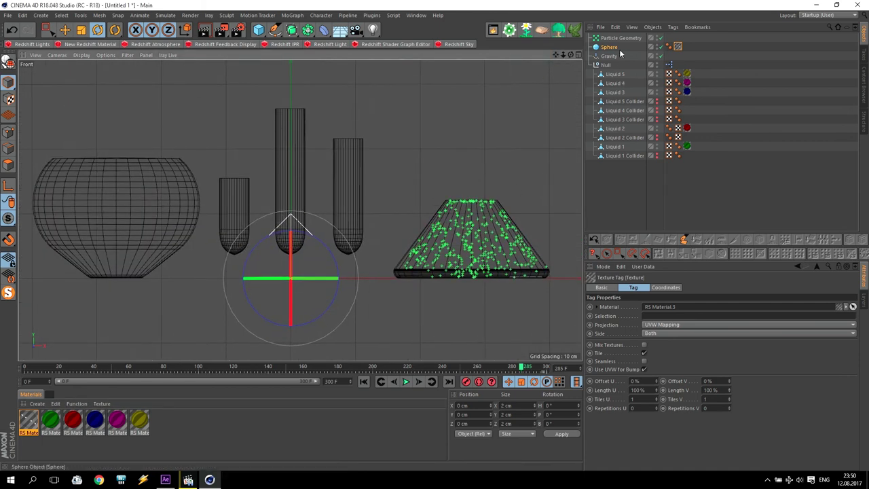
Rename the Null object in the Object Manager to Tube 1 Bubble.
click(605, 66)
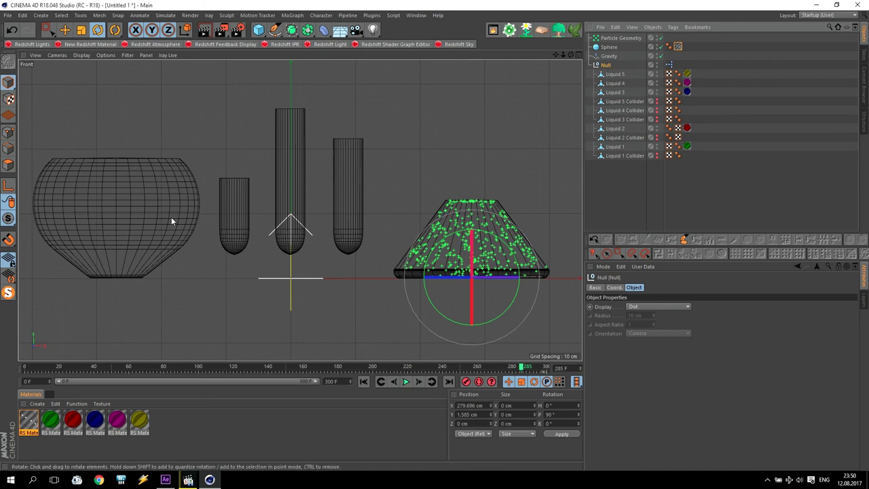
double_click(605, 65)
text(Tube)
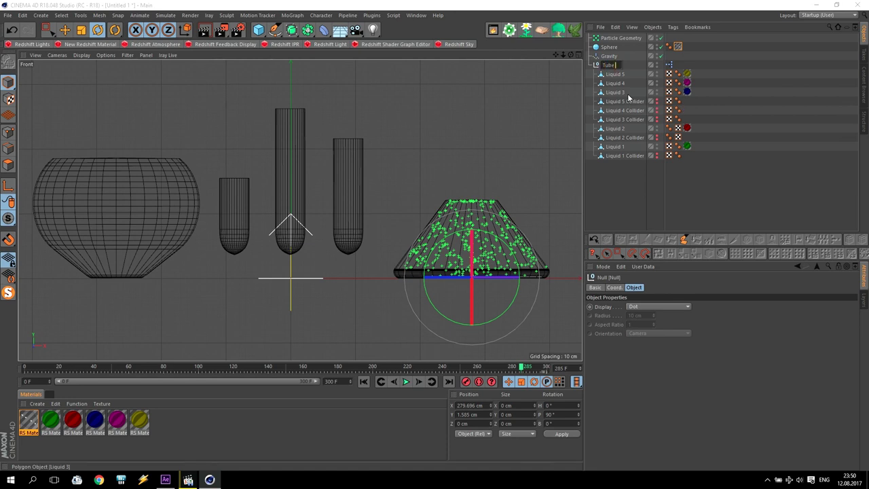
text( 1 V)
text( Bub)
text(ble)
Confirm the Tube 1 Bubble name, duplicate it, and rename the copy Tube 2 Bubble.
key(Return)
click(615, 67)
ctrl+drag(618, 67, 620, 63)
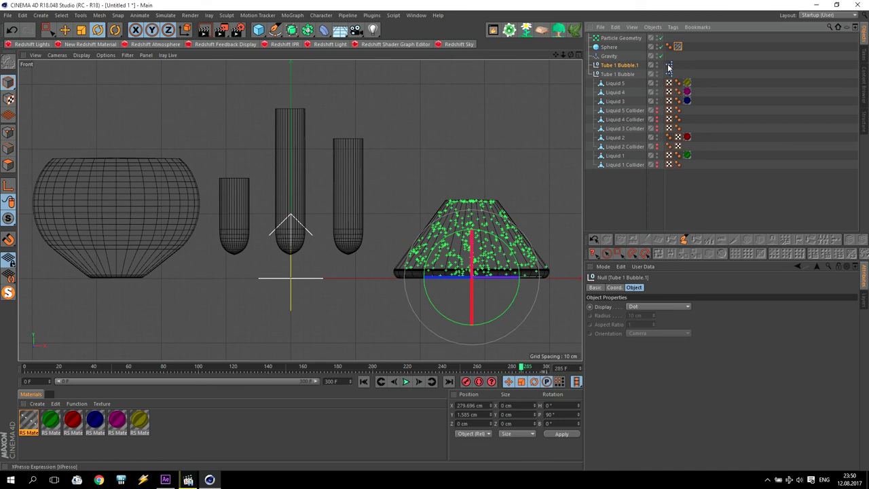
double_click(628, 65)
click(616, 65)
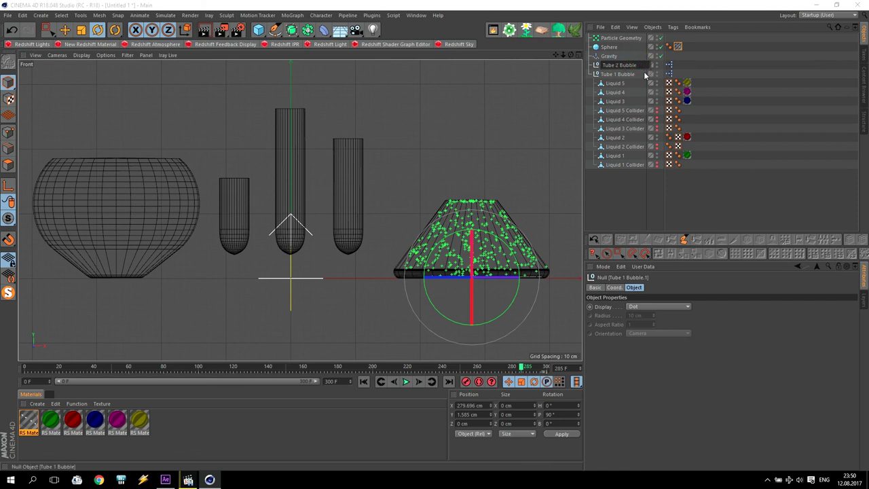
key(Return)
Duplicate the bubble null again and rename the copies Tube 3, Tube 4 and Tube 5 Bubble.
ctrl+drag(620, 68, 622, 65)
double_click(618, 82)
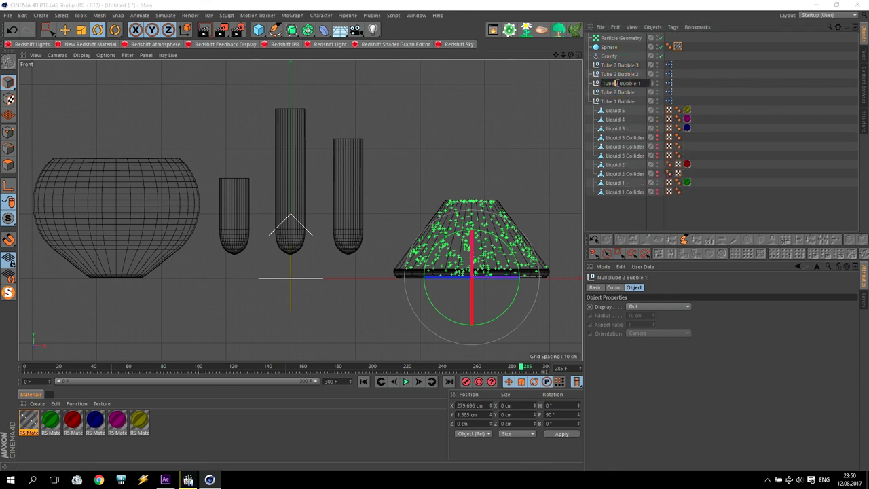
text(3)
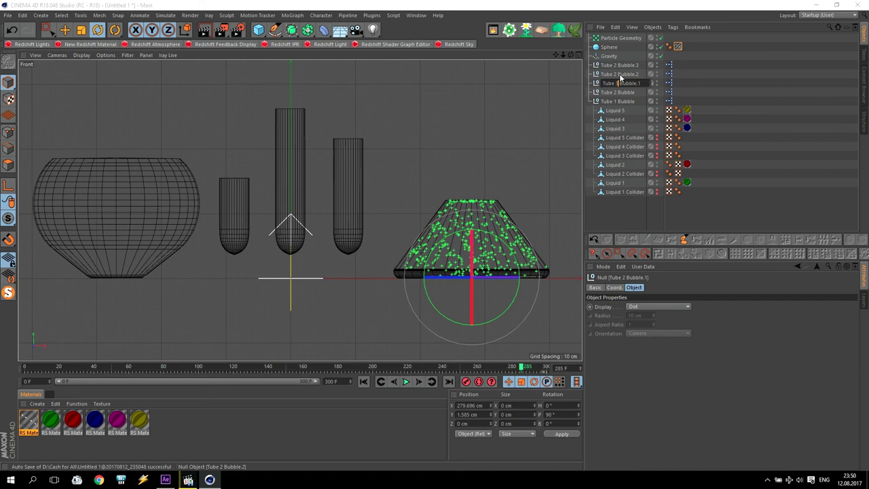
click(618, 74)
double_click(615, 75)
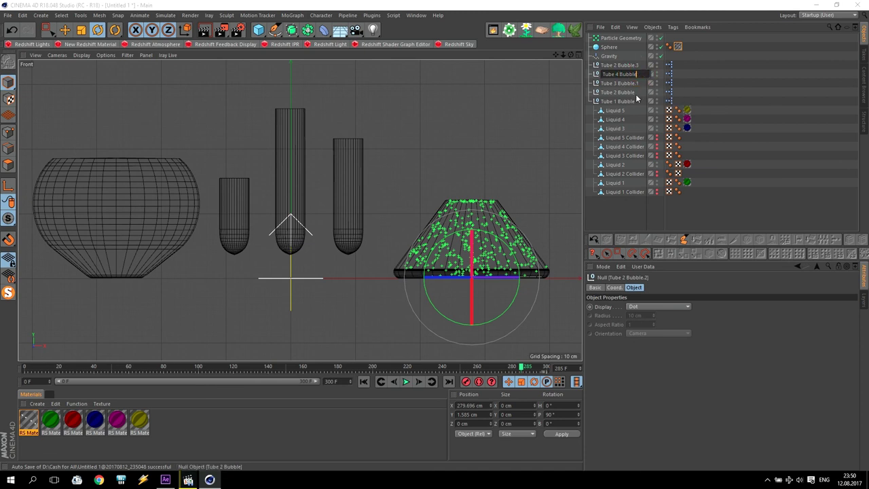
double_click(641, 83)
double_click(619, 64)
click(617, 65)
key(BackSpace)
text(5)
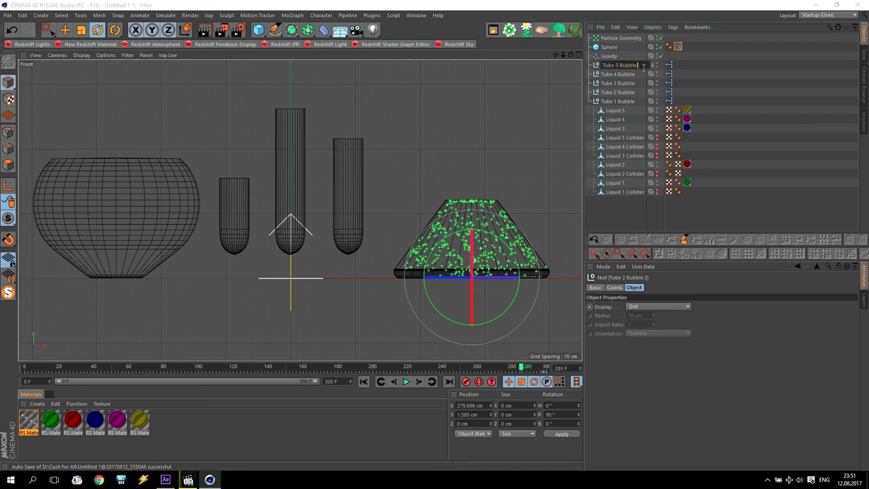
key(Return)
click(669, 102)
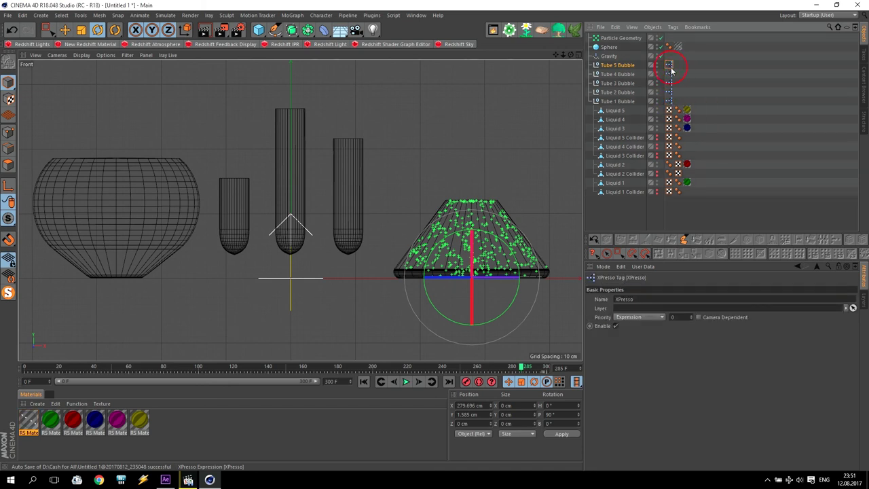
Move the Tube 2 Bubble emitter along X to the bottom of the bowl and play to check.
click(618, 92)
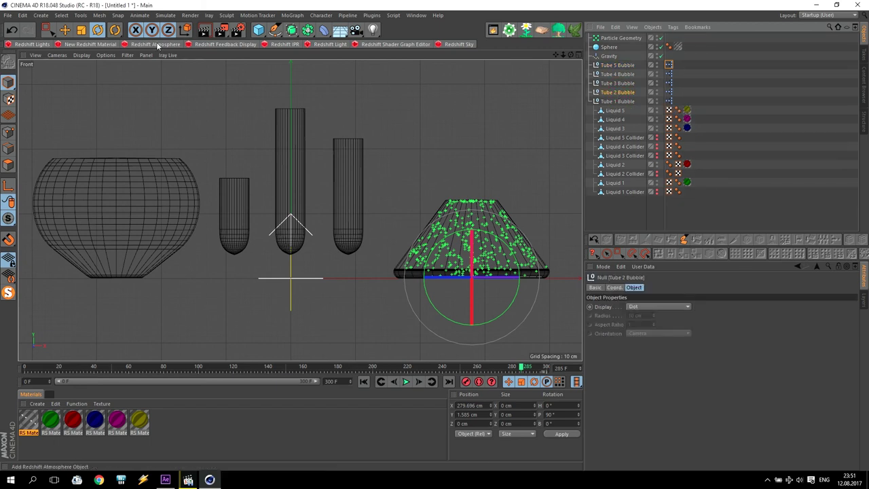
click(65, 30)
drag(543, 278, 194, 277)
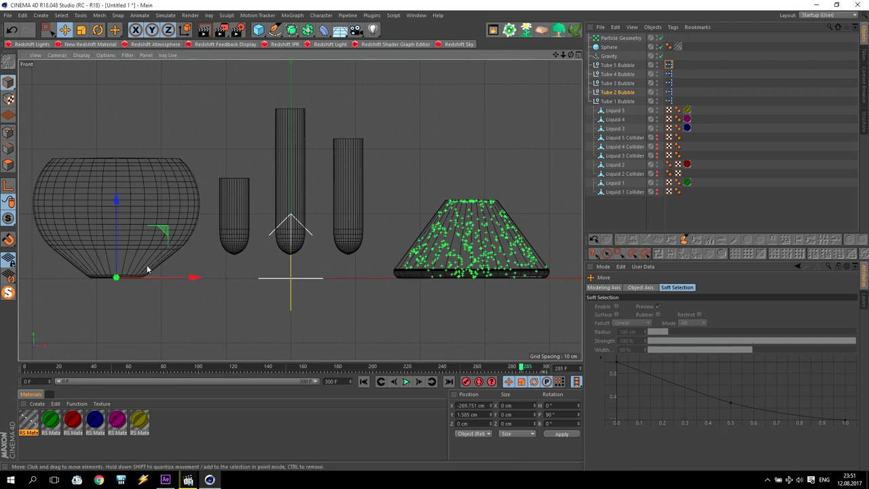
click(405, 381)
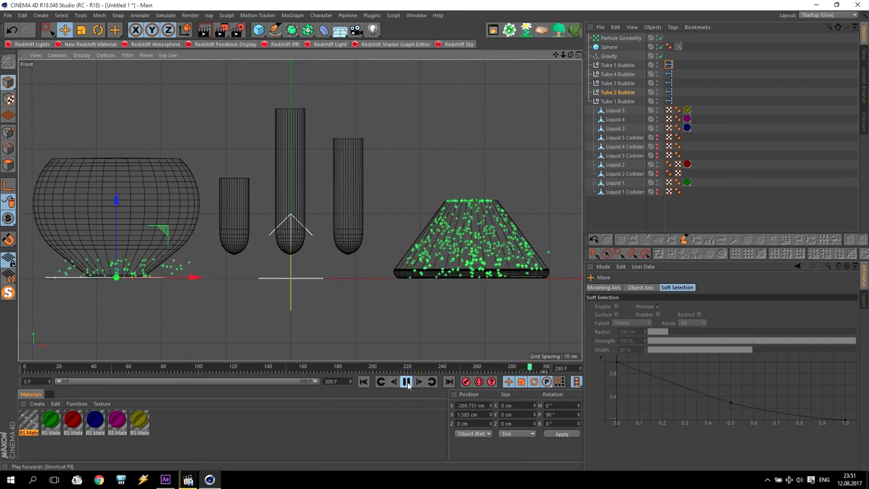
click(406, 381)
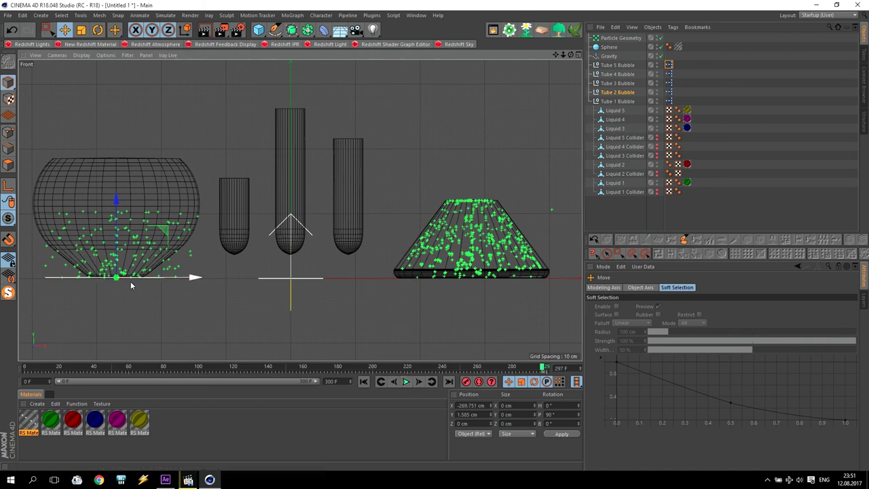
Frame the bowl in the viewport and select Tube 2 Bubble's XPresso tag.
scroll(90, 288, up, 3)
scroll(95, 286, up, 4)
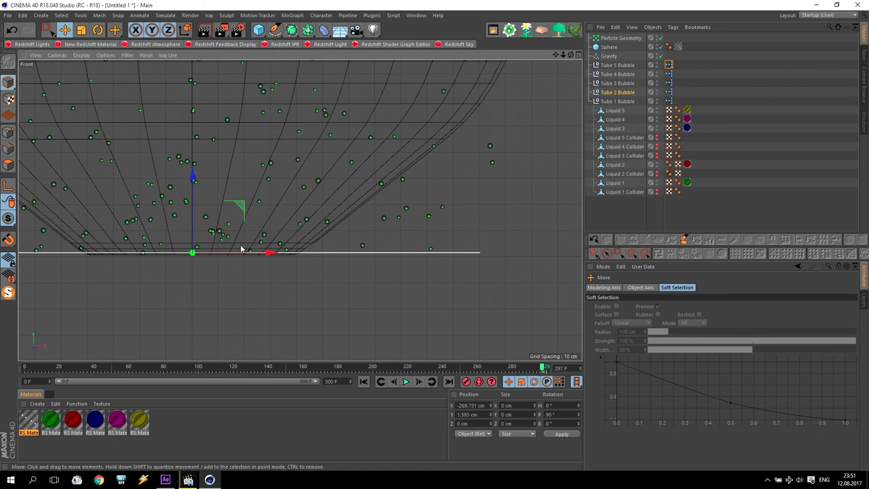
scroll(241, 249, down, 5)
drag(555, 54, 618, 81)
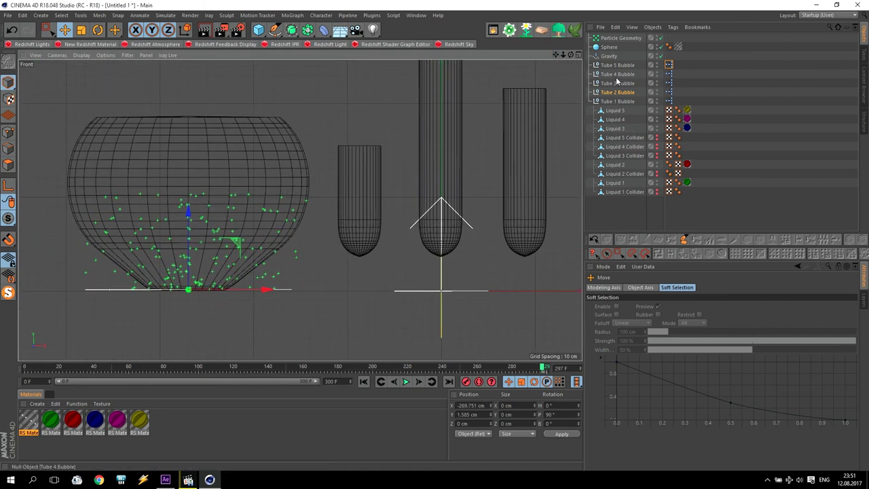
click(668, 91)
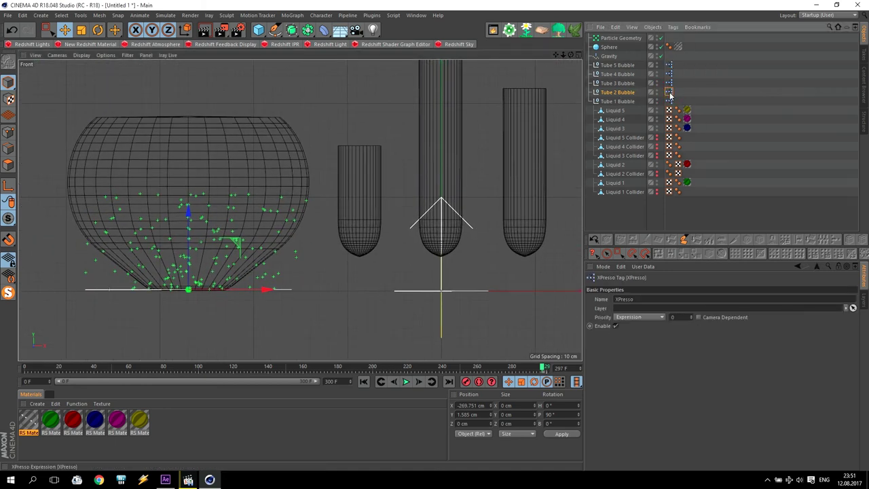
drag(555, 54, 668, 88)
Open Tube 2 Bubble's XPresso graph alongside the Thinking Particles settings window.
double_click(669, 90)
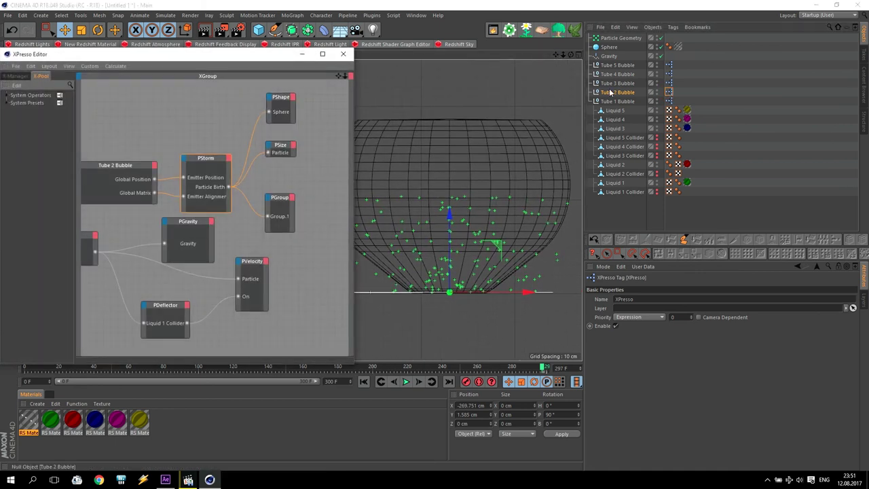
click(139, 15)
mouse_move(165, 15)
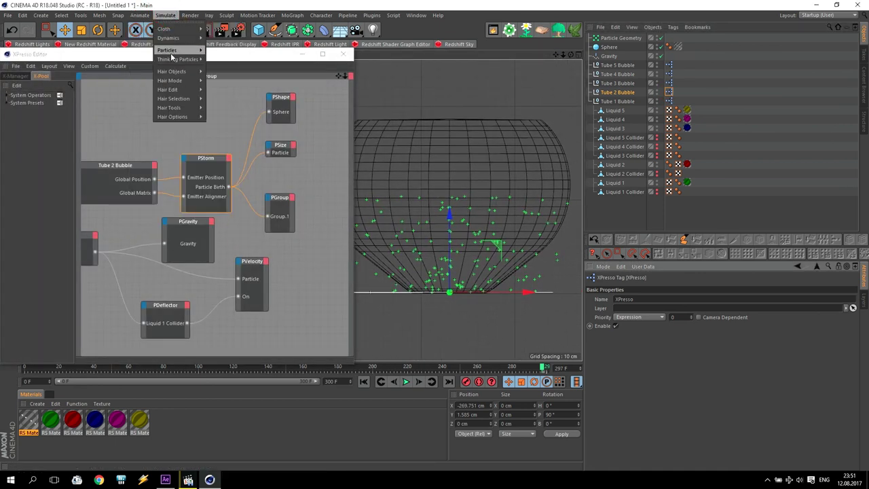
mouse_move(178, 59)
click(236, 72)
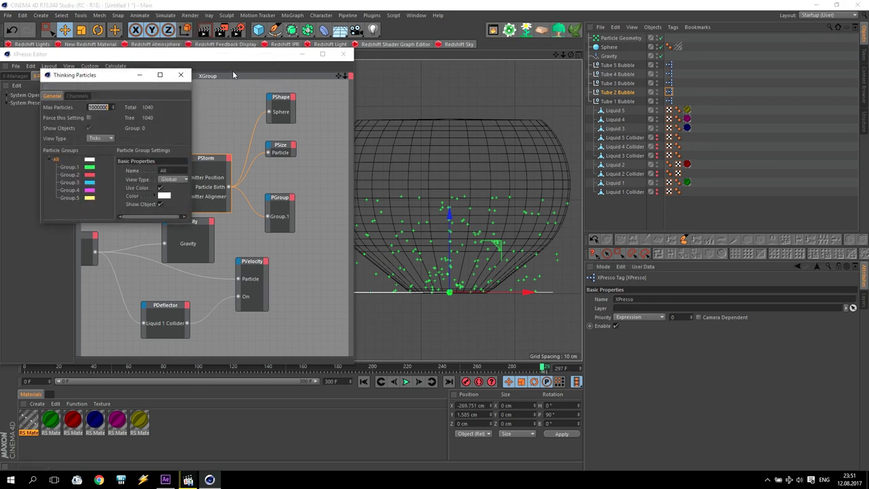
drag(101, 77, 695, 190)
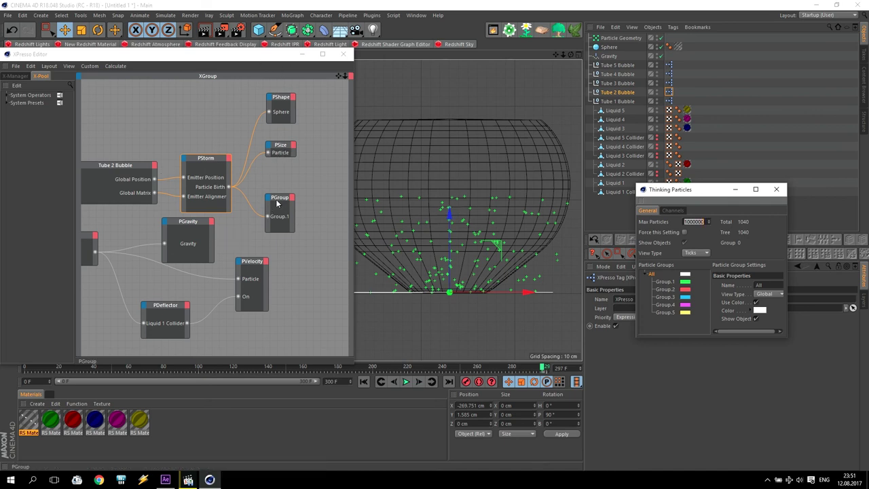
Assign Group.2 to the PGroup node and switch the PDeflector to Liquid 2 Collider.
drag(277, 200, 281, 178)
drag(671, 291, 285, 204)
drag(338, 76, 386, 76)
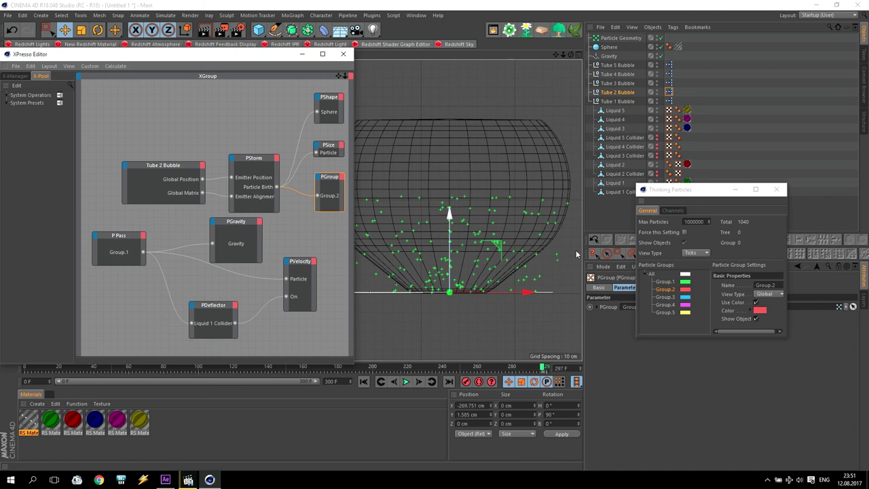
click(684, 291)
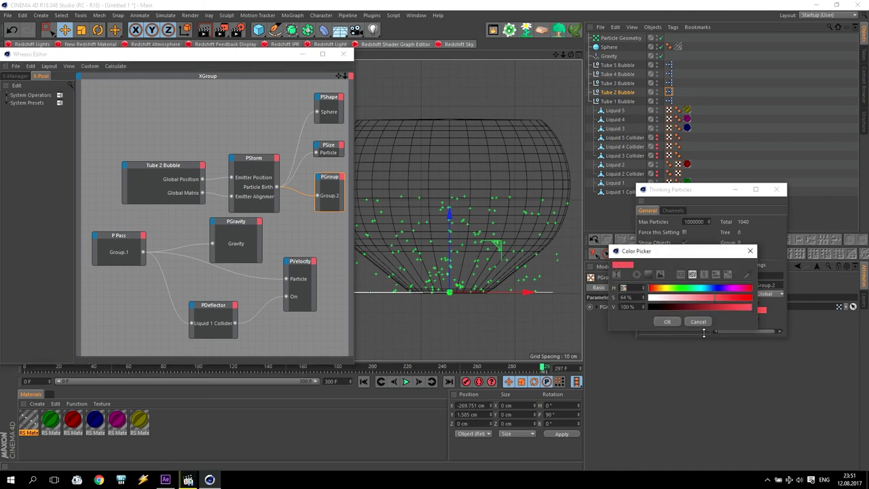
click(680, 307)
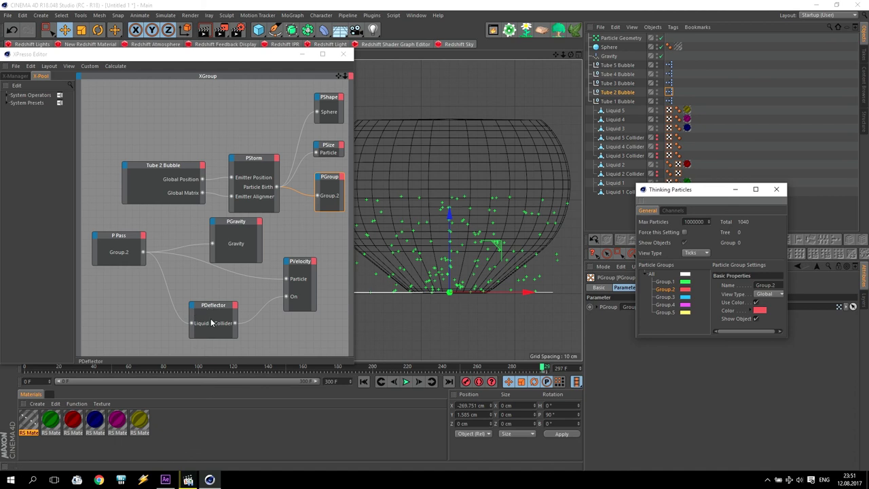
drag(660, 190, 679, 229)
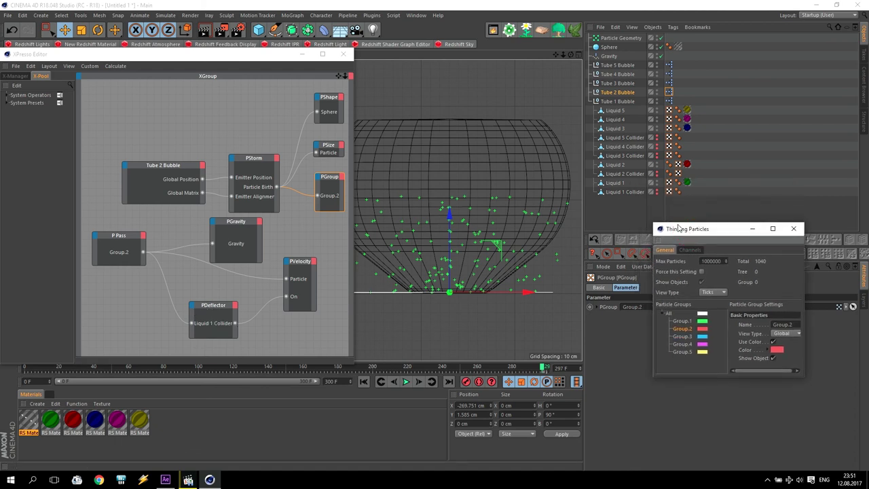
click(621, 175)
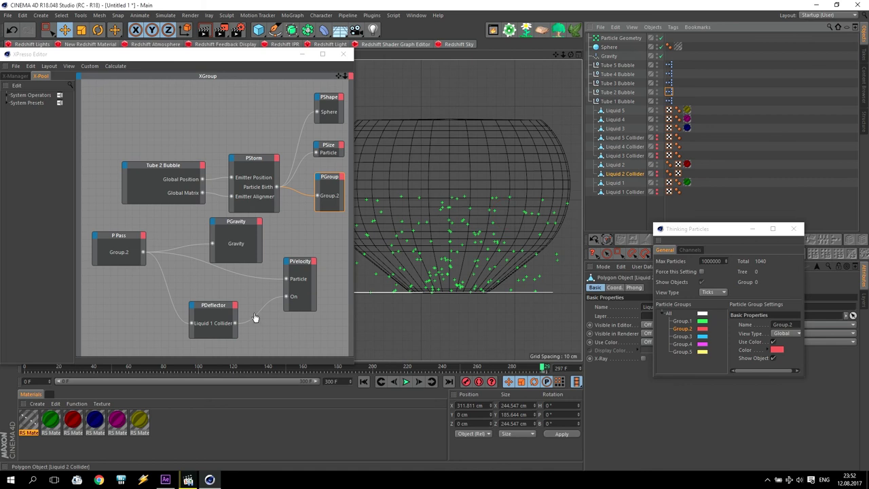
drag(217, 330, 218, 329)
Set the PStorm emitter's X and Y Size to 100 cm and play the simulation to check.
click(257, 167)
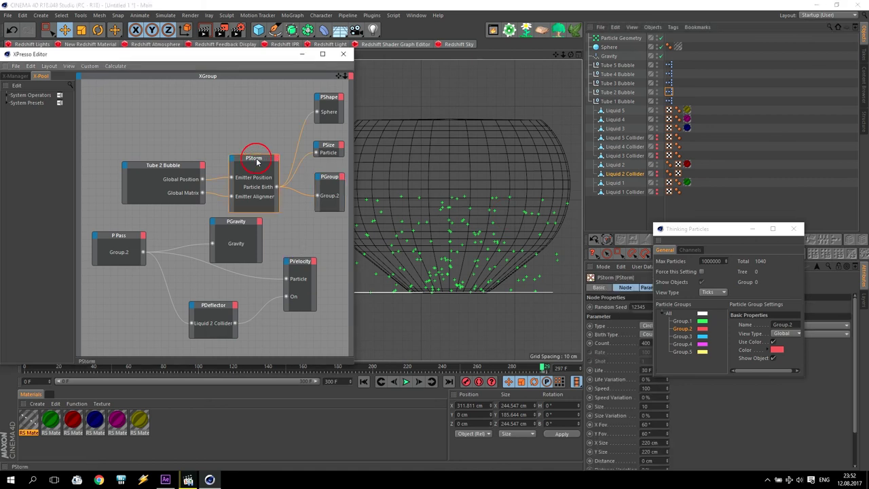
drag(711, 231, 57, 309)
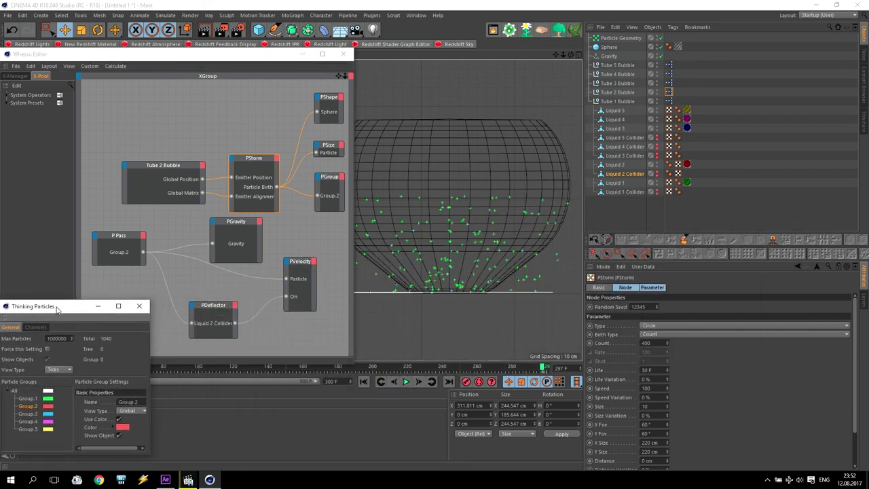
click(663, 442)
text(100)
key(Tab)
text(100)
click(363, 381)
click(405, 382)
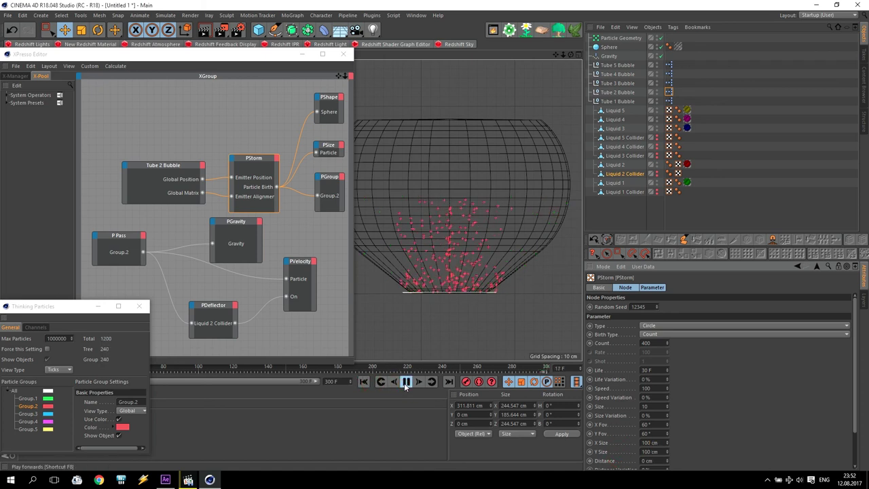
click(405, 382)
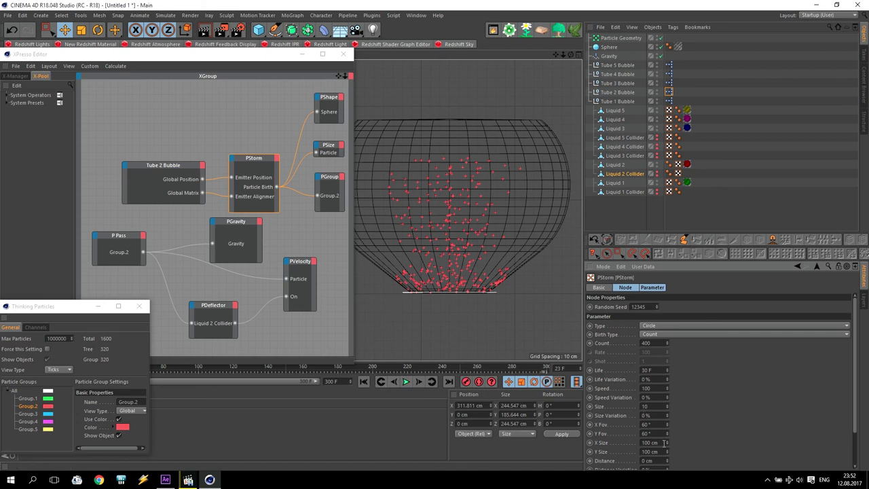
Reduce the emitter size to 80 cm and replay the simulation to inspect the bubbles.
double_click(653, 451)
text(80)
click(406, 382)
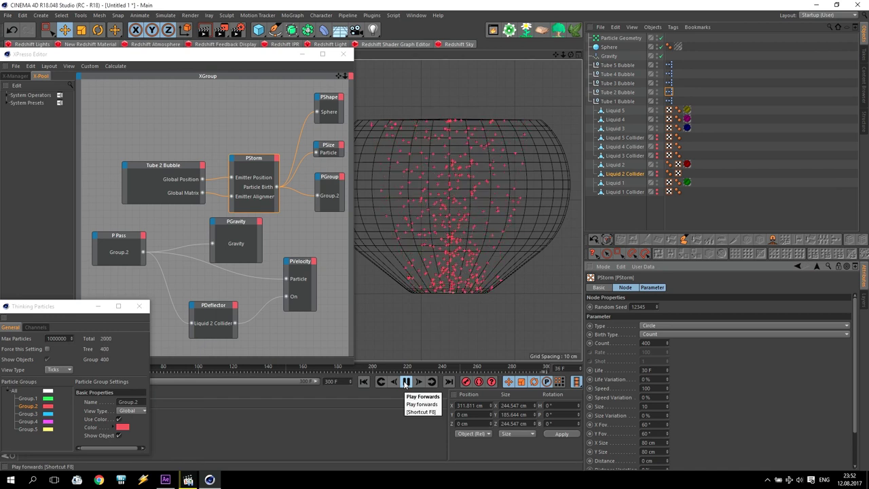
scroll(473, 293, up, 1)
scroll(459, 289, up, 1)
scroll(436, 294, up, 1)
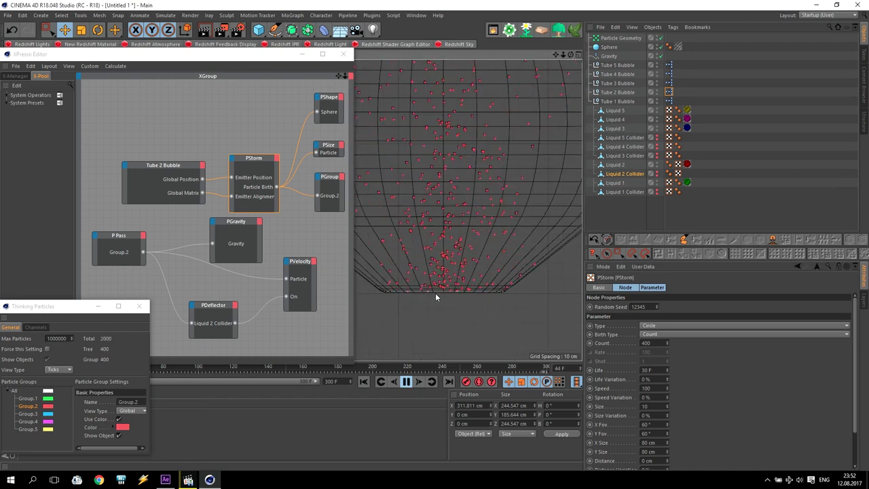
scroll(416, 319, down, 3)
scroll(405, 330, up, 2)
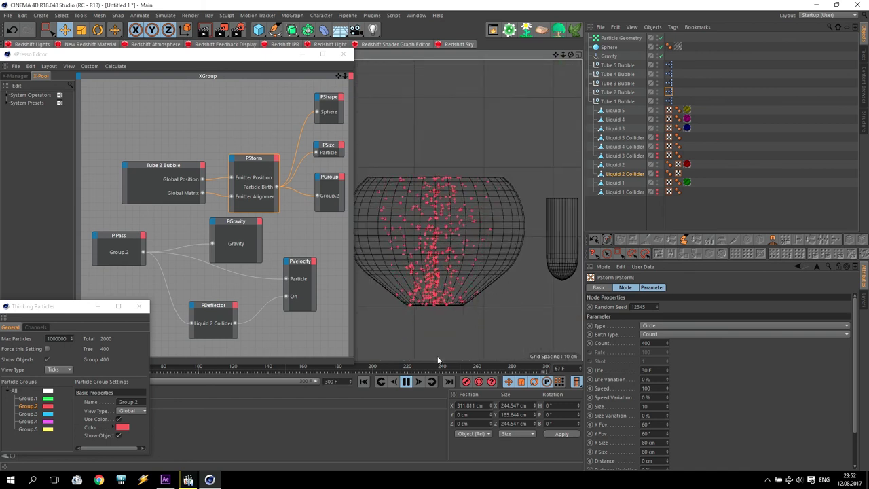
click(405, 382)
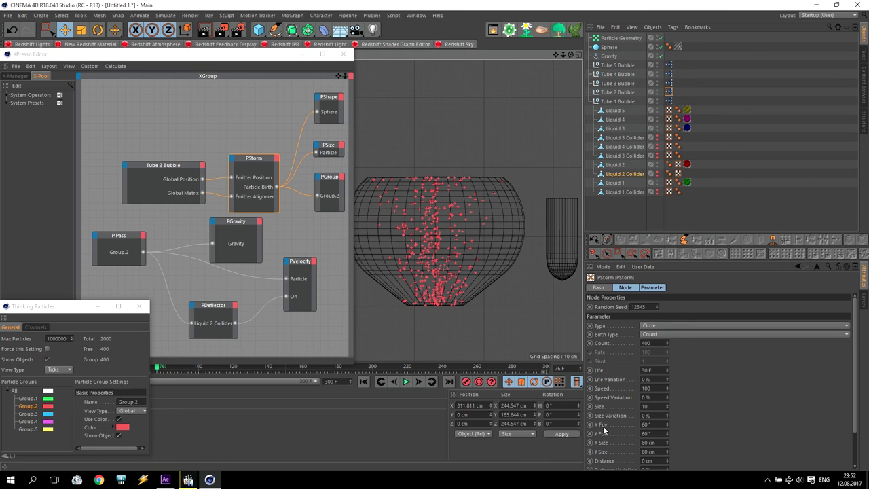
Raise the Tube 2 Bubble emitter slightly on Y and replay the simulation from frame 0.
click(641, 424)
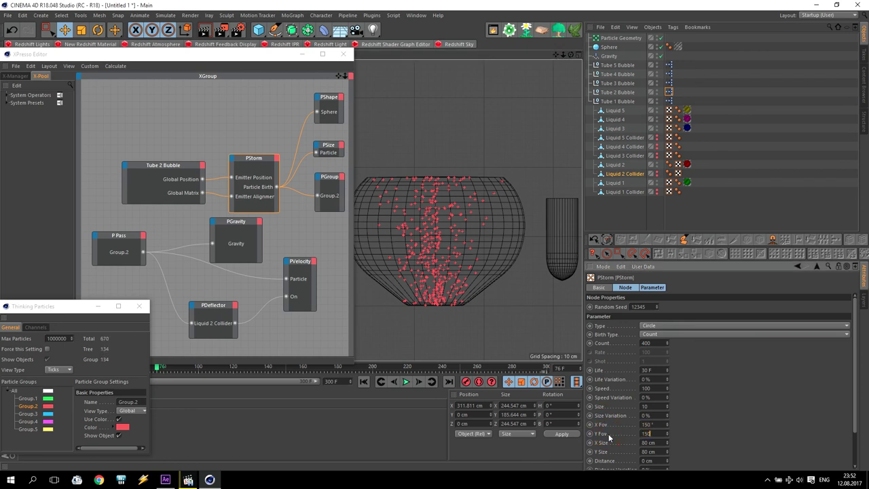
click(363, 381)
click(406, 381)
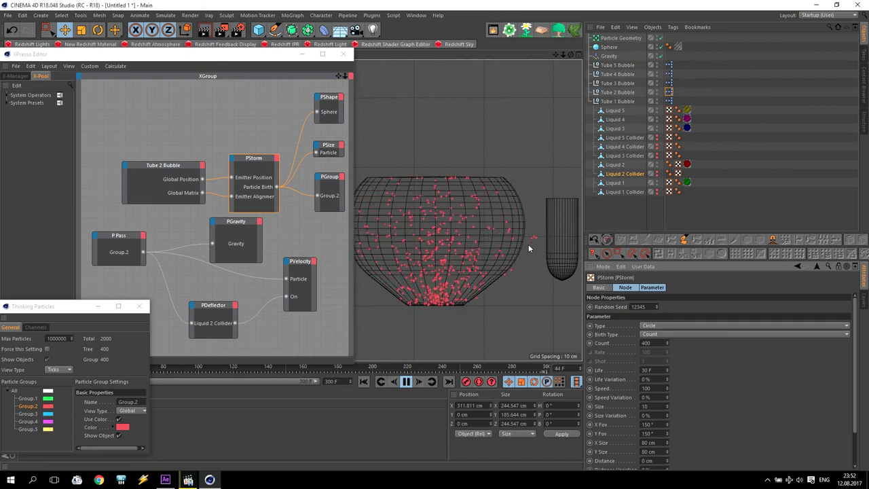
click(405, 381)
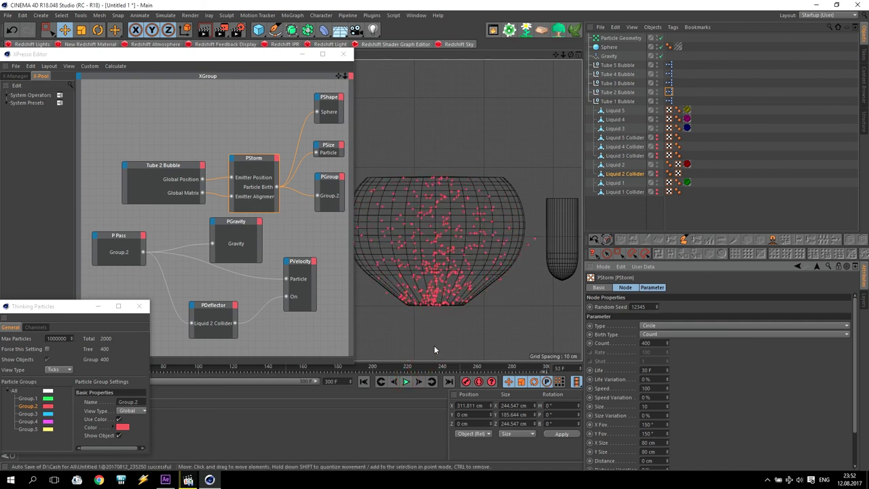
scroll(435, 321, up, 4)
scroll(431, 325, up, 2)
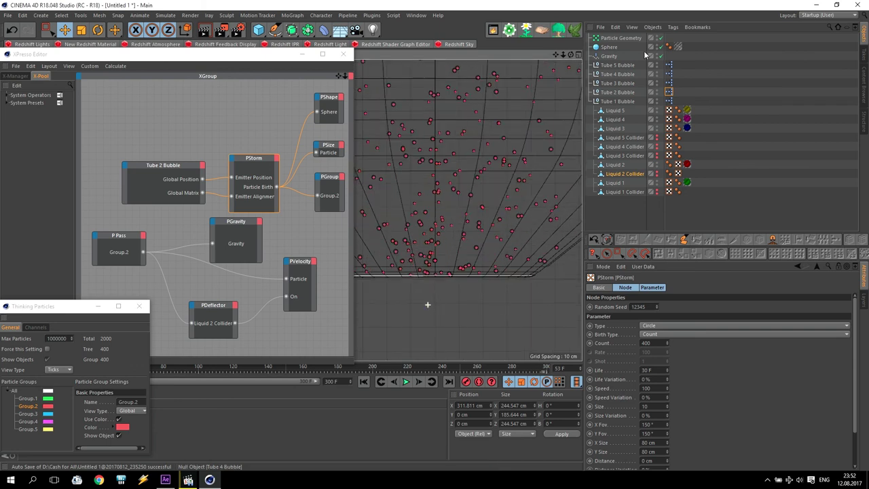
click(626, 93)
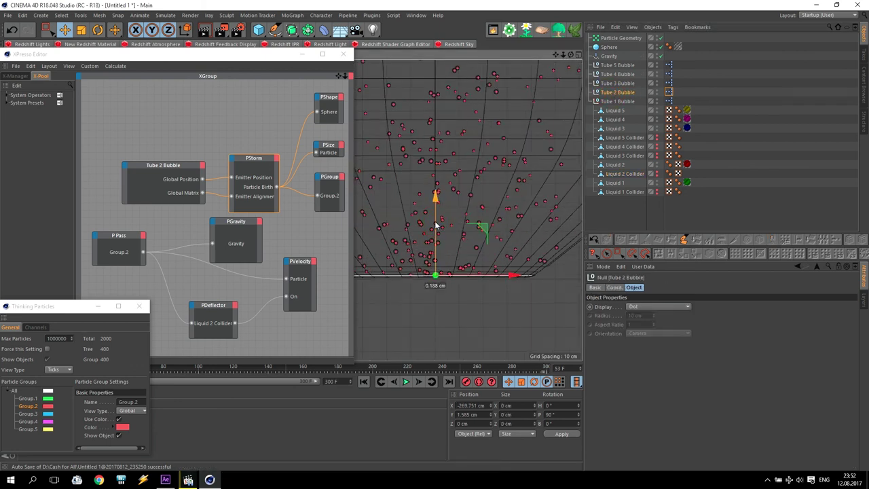
drag(436, 224, 437, 215)
click(365, 381)
click(406, 381)
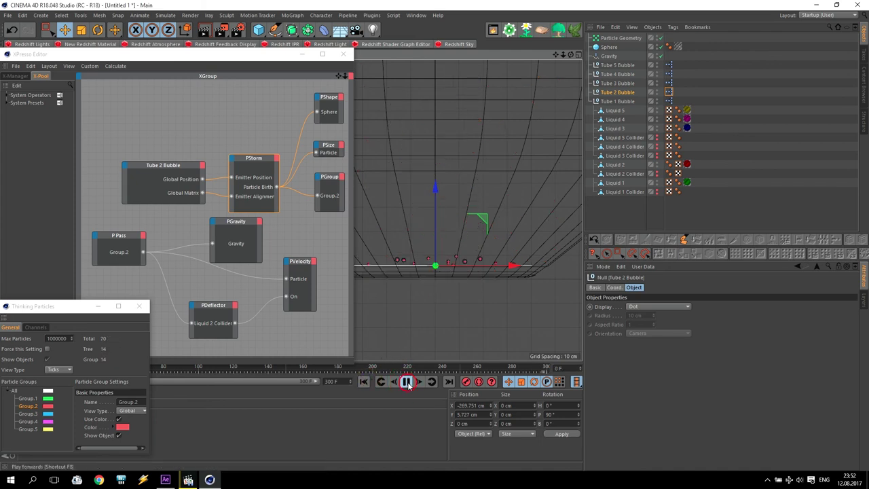
scroll(474, 283, down, 5)
scroll(484, 266, down, 2)
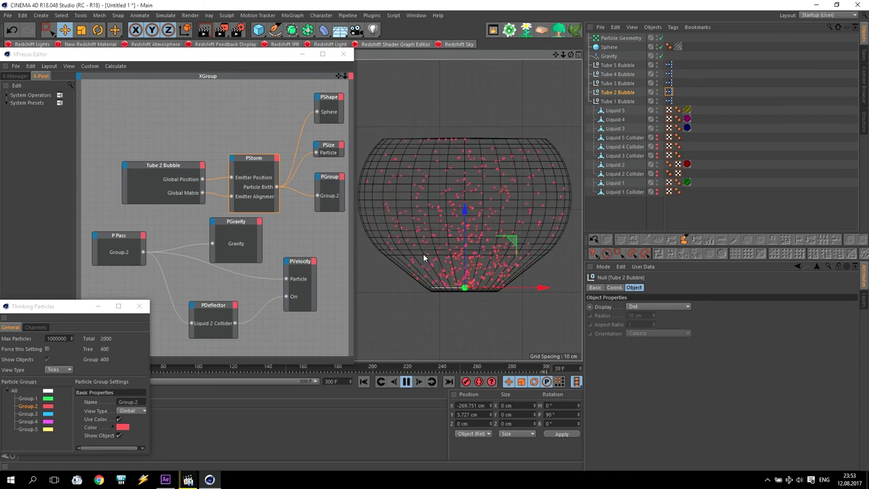
Set the PStorm emitter's X and Y Fov to 175°.
click(667, 93)
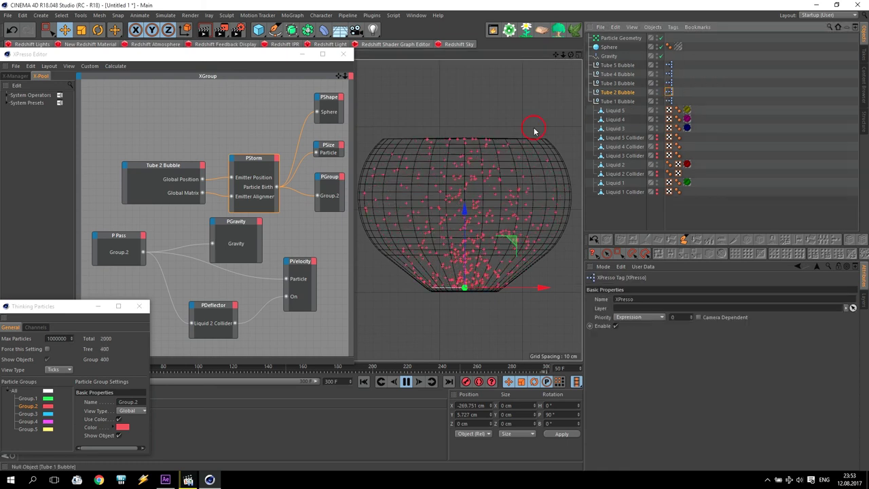
click(265, 173)
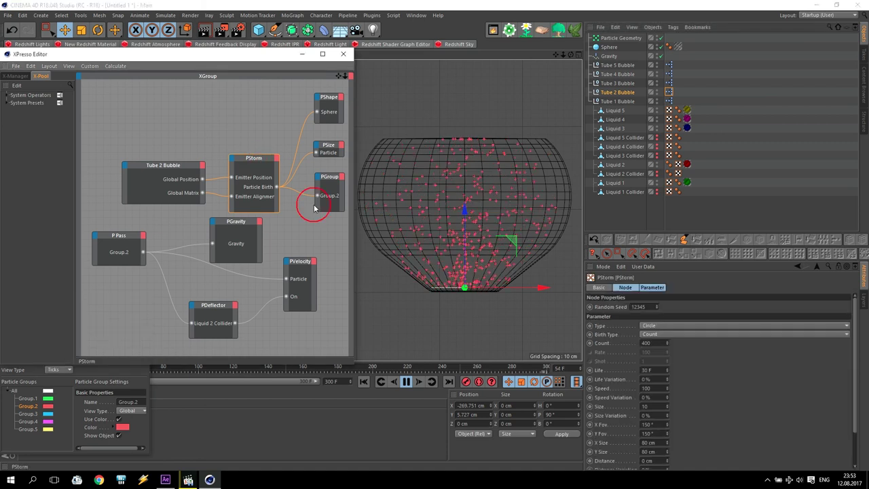
click(647, 424)
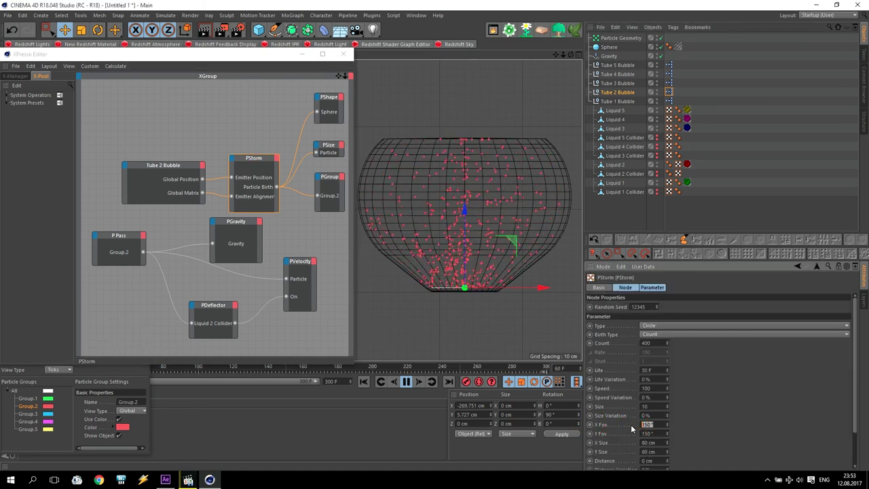
text(175)
key(Tab)
text(175)
key(Return)
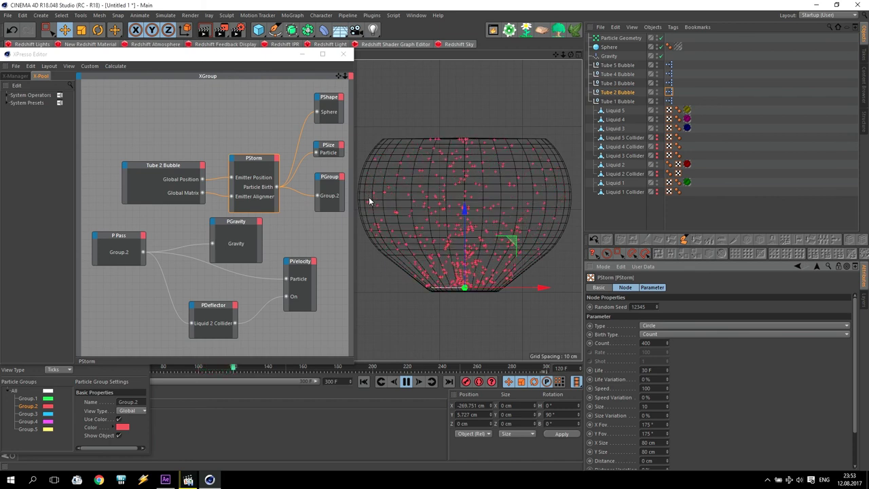
Set the emitter Count to 500 and particle Life to 50 F, then stop and rewind.
drag(658, 344, 614, 346)
text(00)
key(Return)
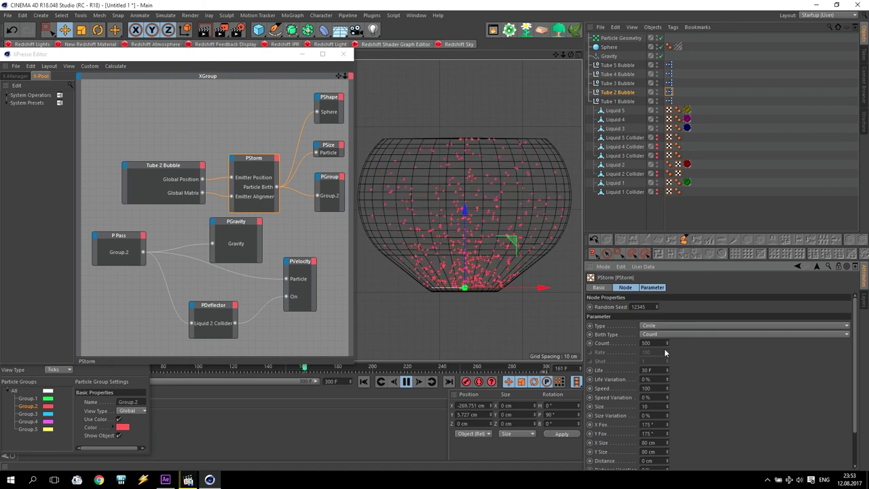
click(622, 369)
text(40)
key(Return)
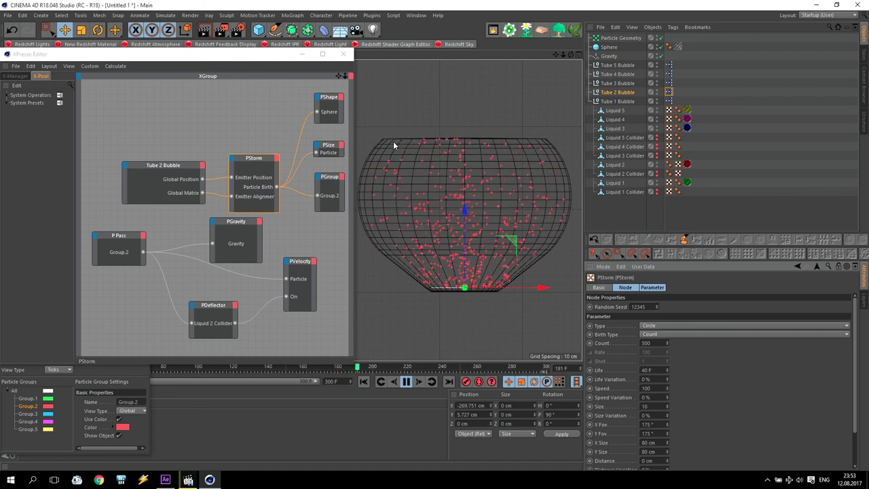
double_click(643, 369)
text(50)
key(Return)
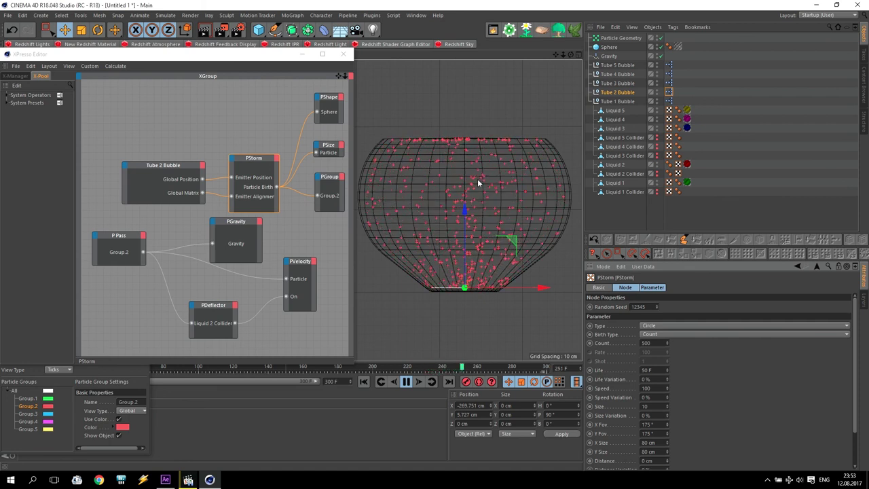
click(405, 380)
click(363, 381)
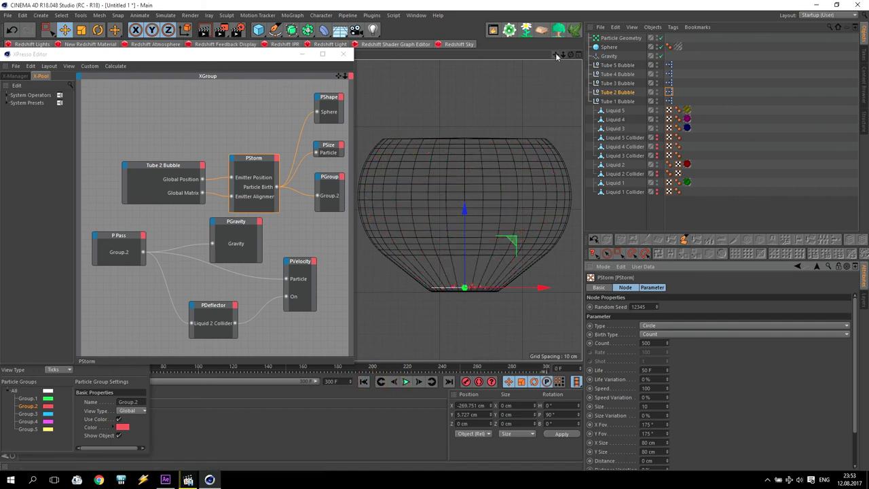
Move the Tube 3 Bubble emitter left into its tube and raise it inside.
click(628, 83)
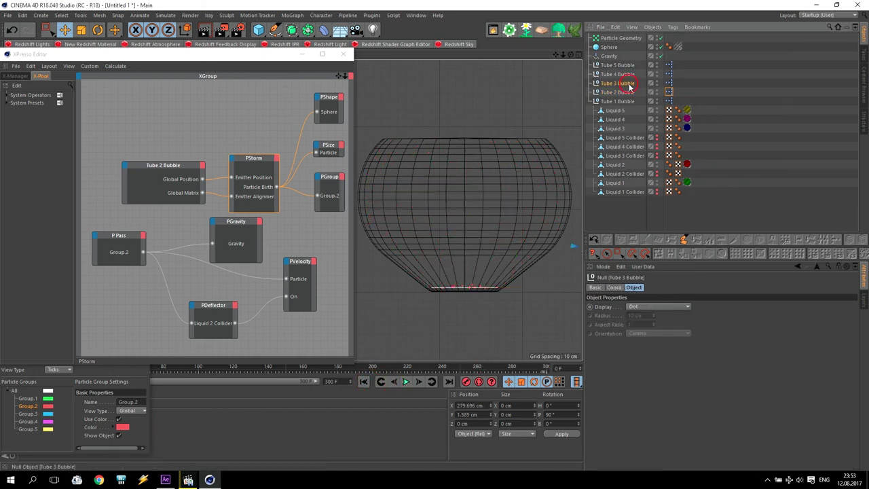
drag(565, 59, 410, 248)
drag(573, 260, 426, 265)
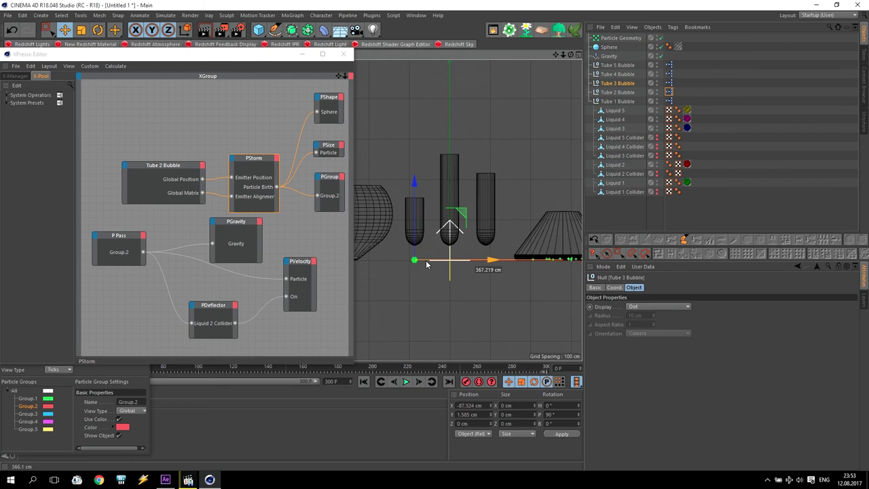
scroll(421, 268, up, 5)
drag(440, 227, 440, 110)
drag(479, 136, 480, 137)
drag(439, 101, 439, 107)
click(346, 56)
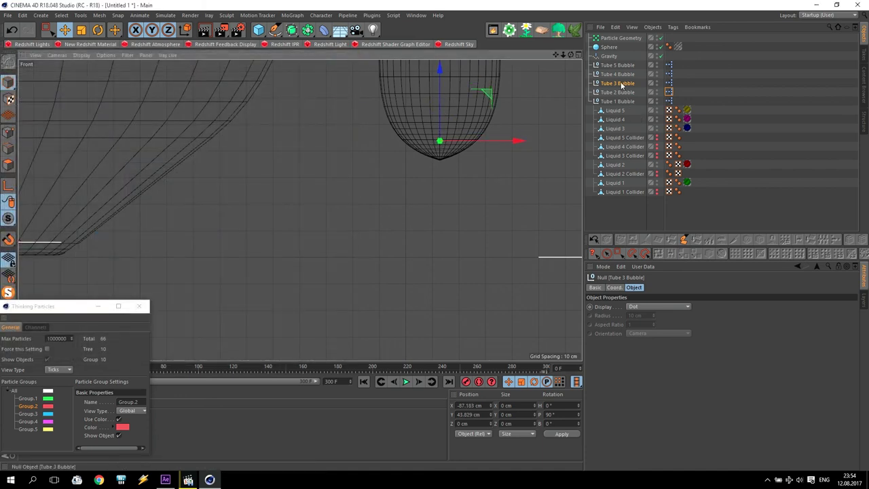
Set Tube 3 Bubble's PStorm emitter X and Y Size to 20 cm.
click(668, 84)
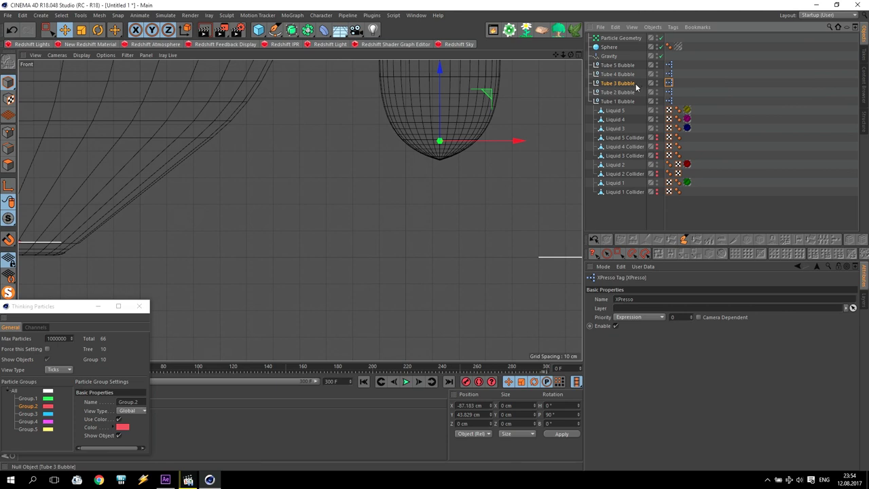
double_click(668, 83)
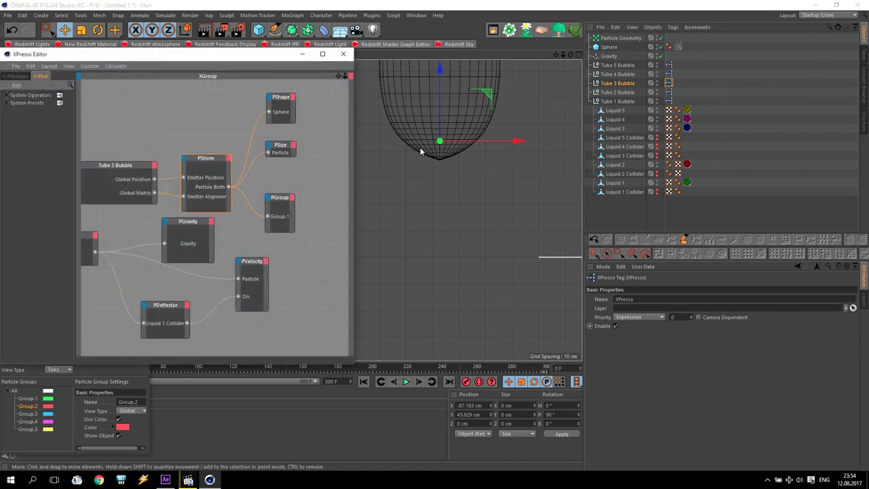
click(205, 160)
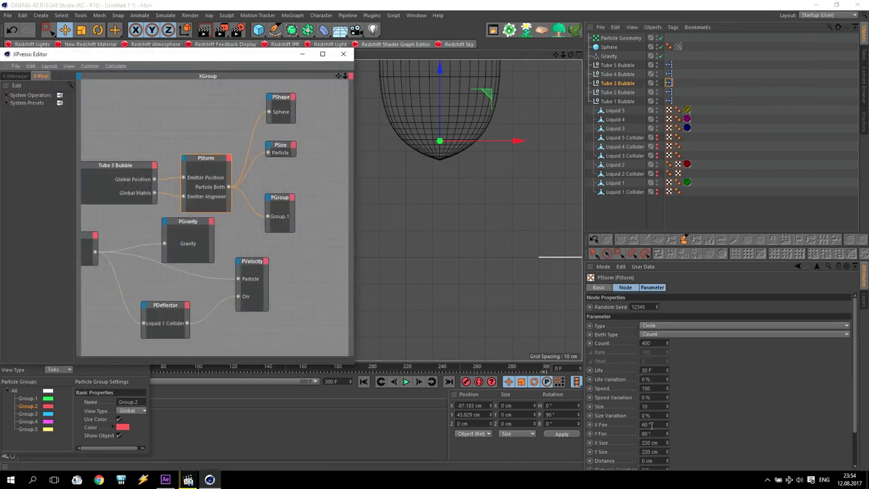
click(662, 442)
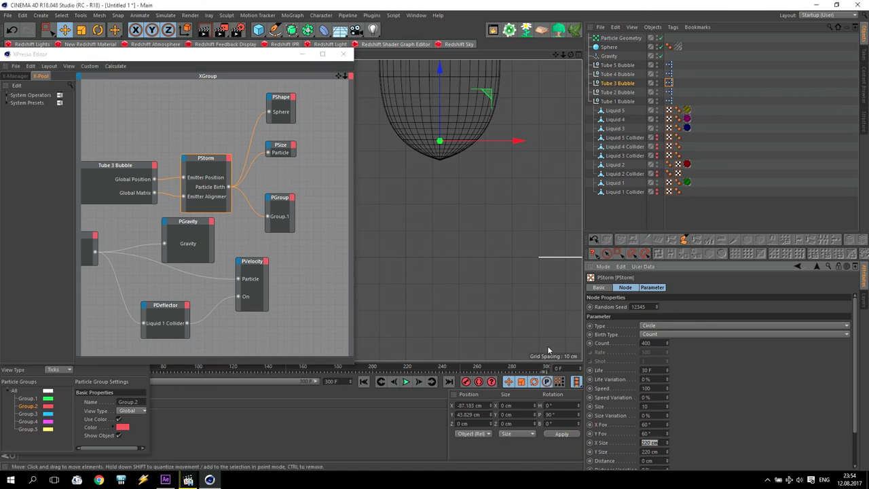
text(20)
click(638, 450)
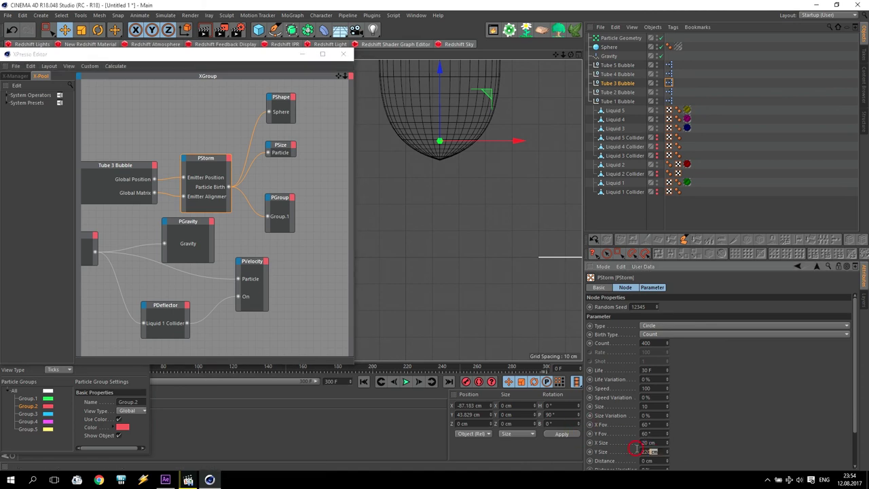
Play the simulation and lower the Tube 3 emitter slightly inside the tube.
click(405, 381)
click(446, 243)
scroll(504, 158, down, 5)
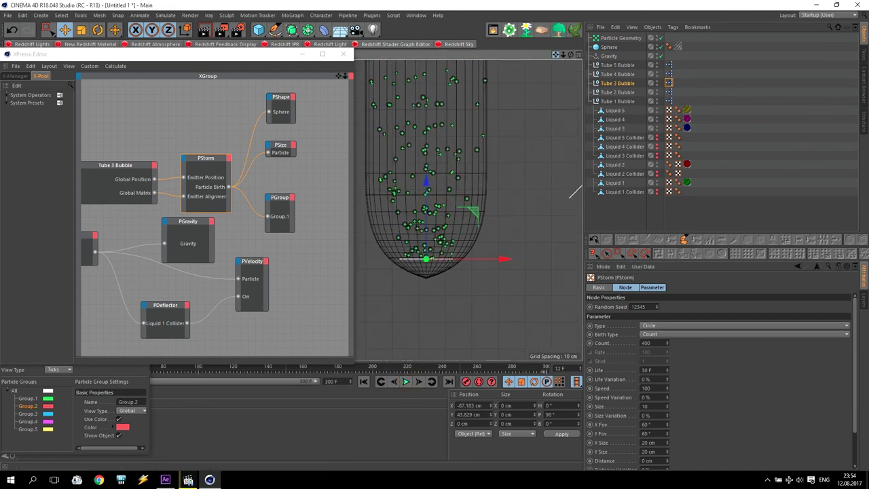
scroll(460, 271, down, 3)
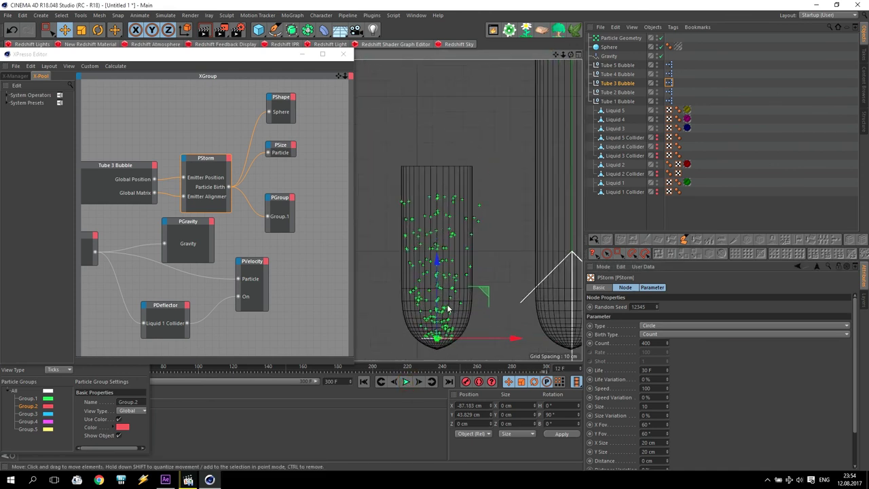
drag(437, 315, 437, 318)
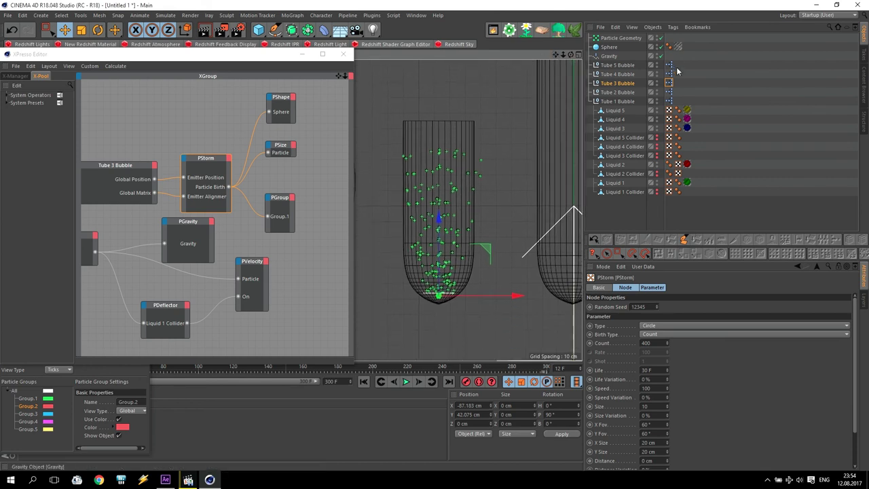
click(286, 66)
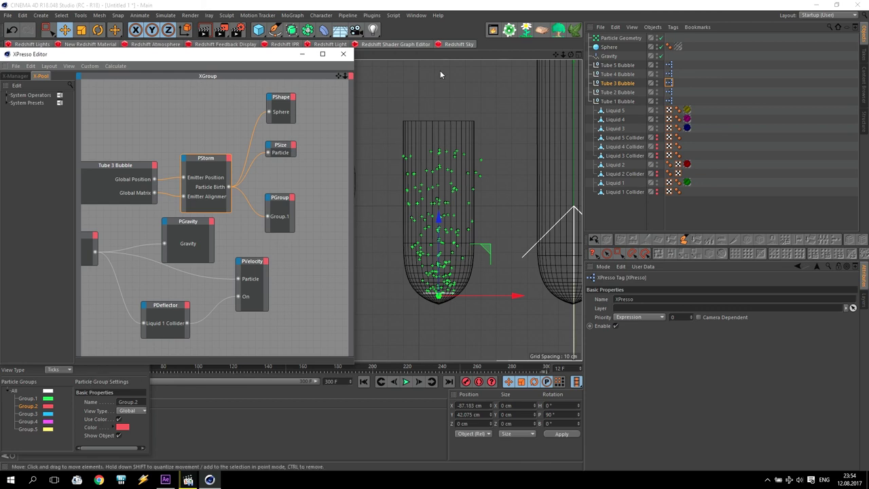
Assign Group.3 to Tube 3's particle group and P Pass nodes.
click(28, 415)
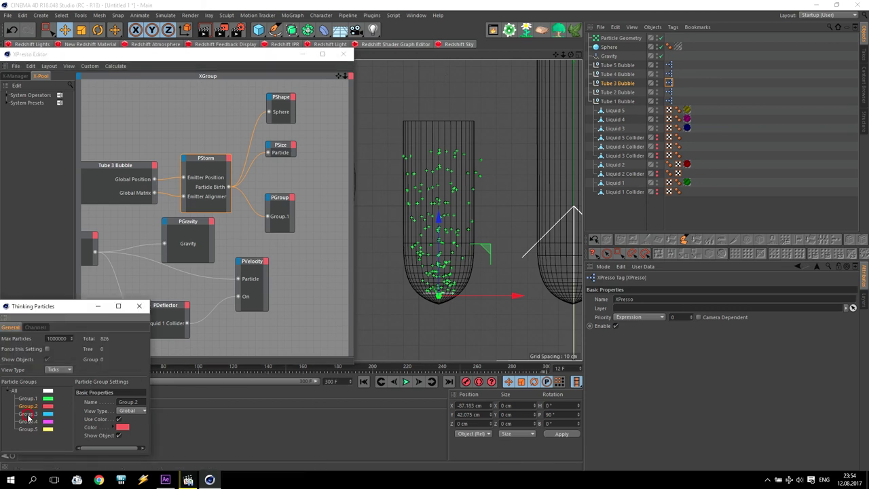
click(340, 74)
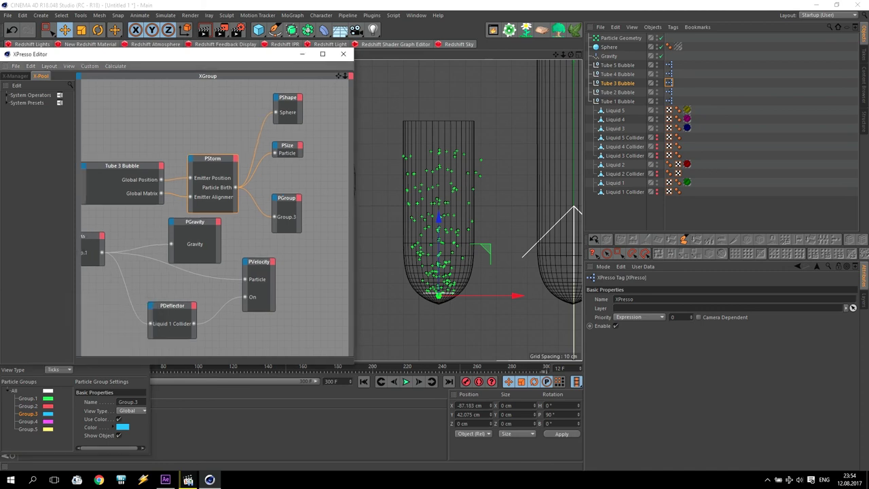
click(51, 370)
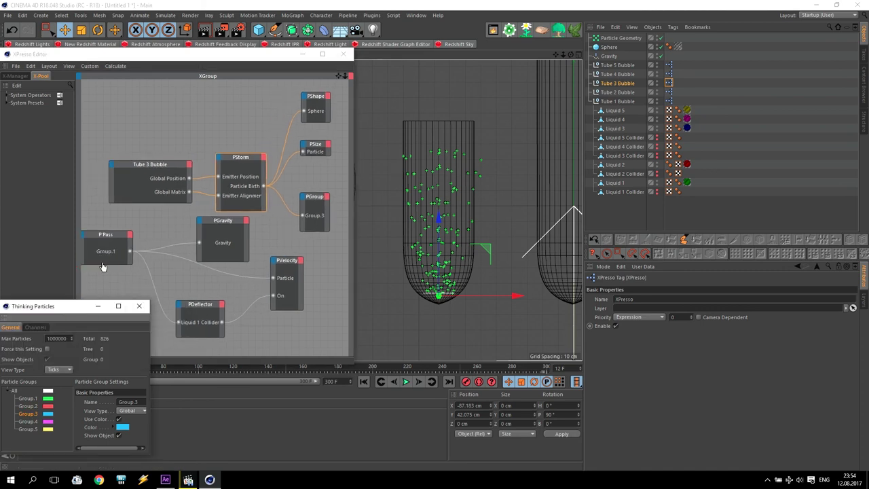
drag(103, 267, 106, 254)
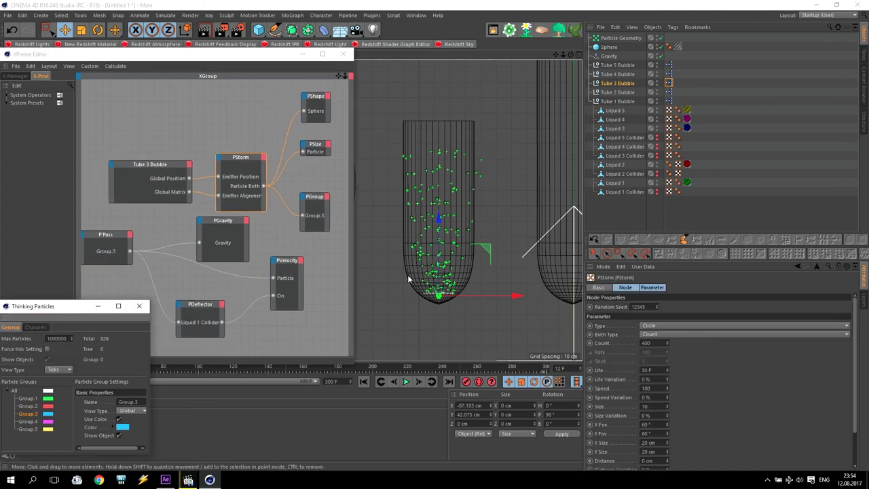
Switch the PDeflector to Liquid 3 Collider and set the PStorm Count to 100.
click(630, 155)
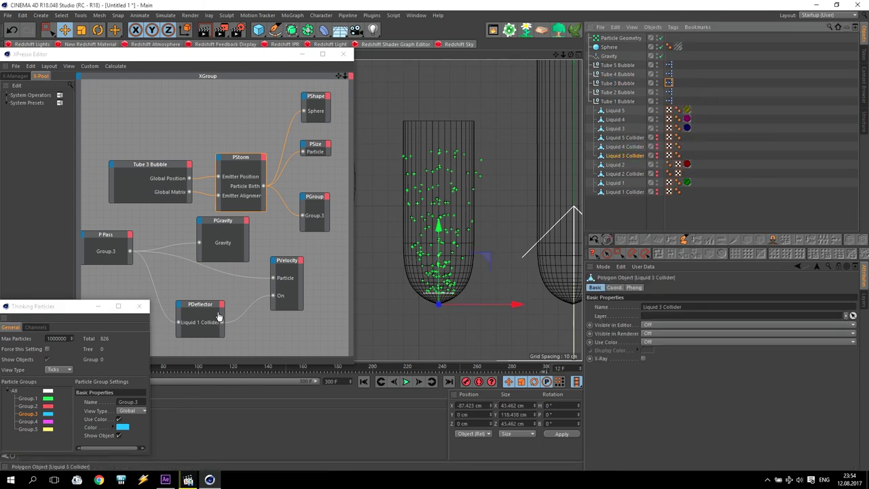
drag(201, 330, 202, 328)
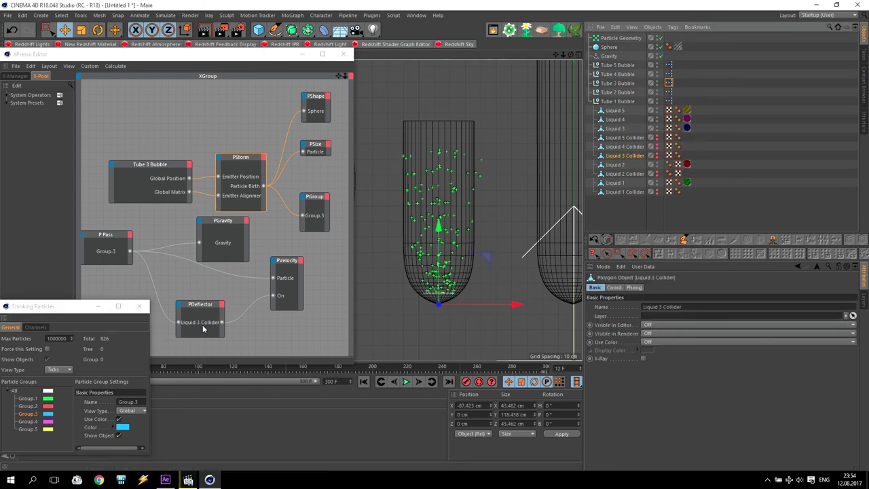
click(241, 160)
click(615, 341)
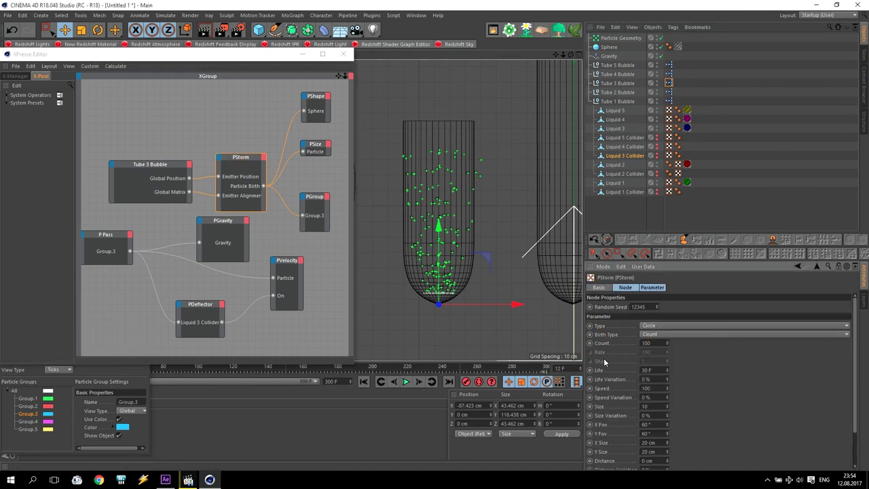
Set the PStorm particle Life to 40 frames, play to check the bubbles, and select Liquid 3 Collider.
click(660, 370)
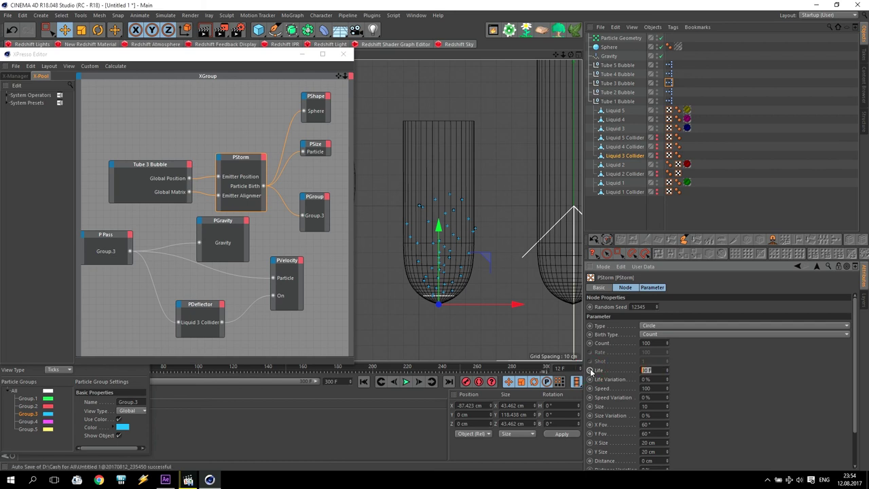
click(405, 381)
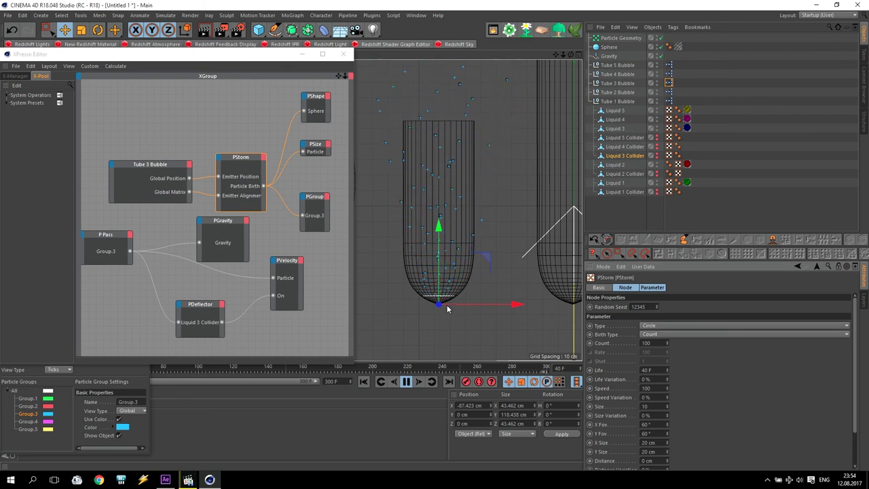
click(407, 381)
click(623, 146)
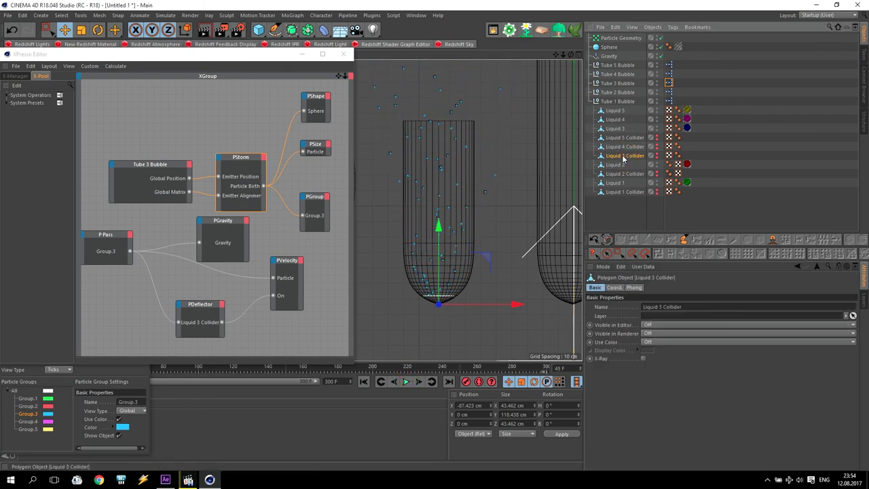
click(625, 147)
click(622, 156)
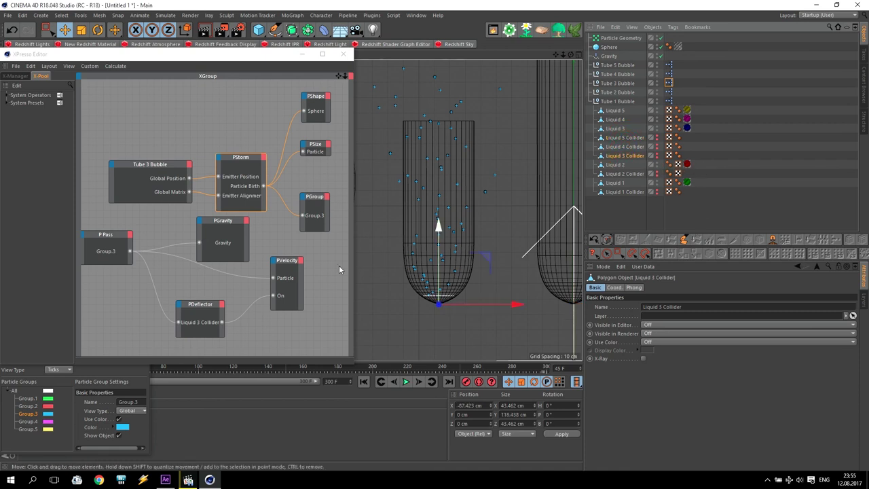
Switch to an enlarged top view looking down into the tube.
middle_click(415, 249)
middle_click(399, 174)
middle_click(410, 239)
middle_click(441, 169)
scroll(399, 254, down, 5)
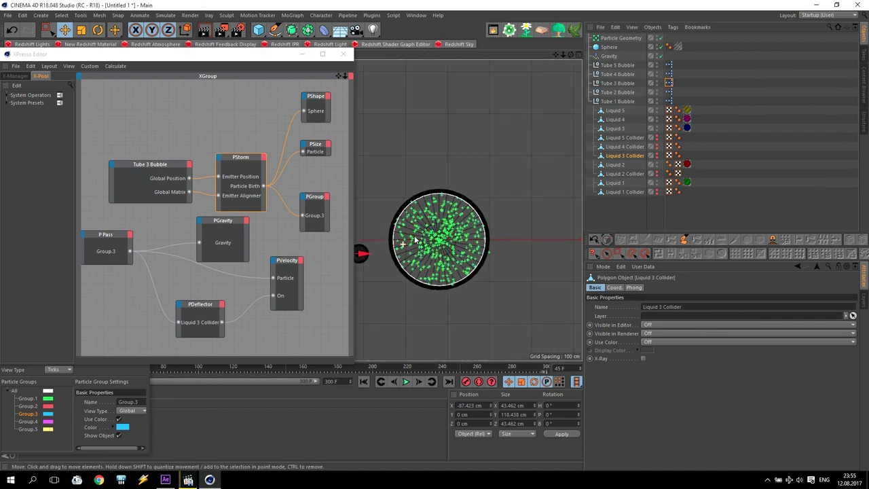
scroll(508, 173, up, 5)
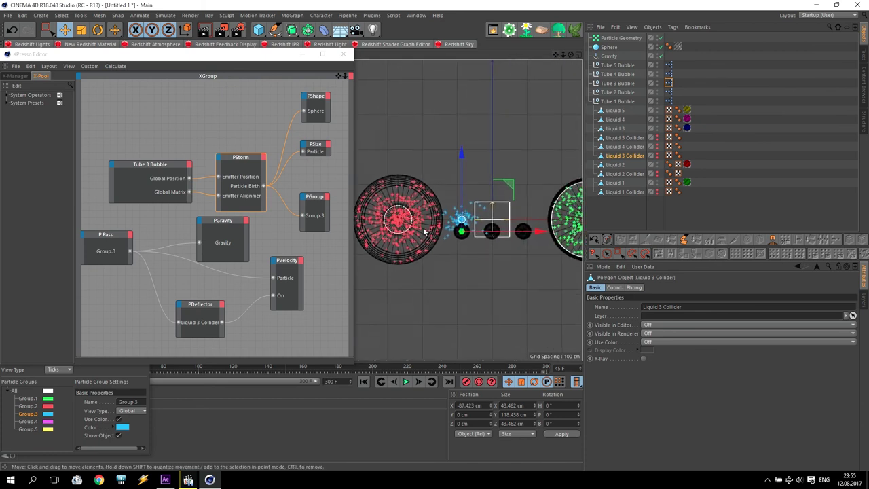
Move Tube 3 Bubble's emitter along Z to −33.977 cm so it sits inside its tube.
click(618, 82)
drag(468, 204, 471, 273)
middle_click(478, 282)
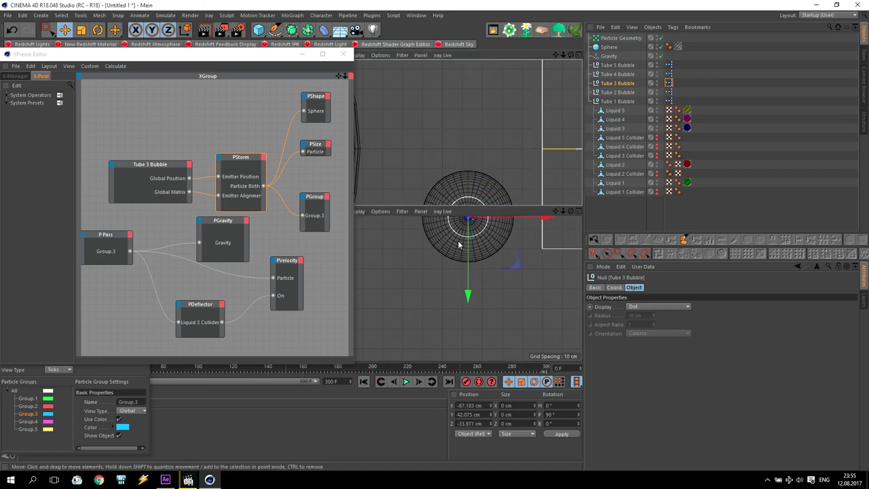
middle_click(481, 281)
alt+drag(523, 187, 511, 187)
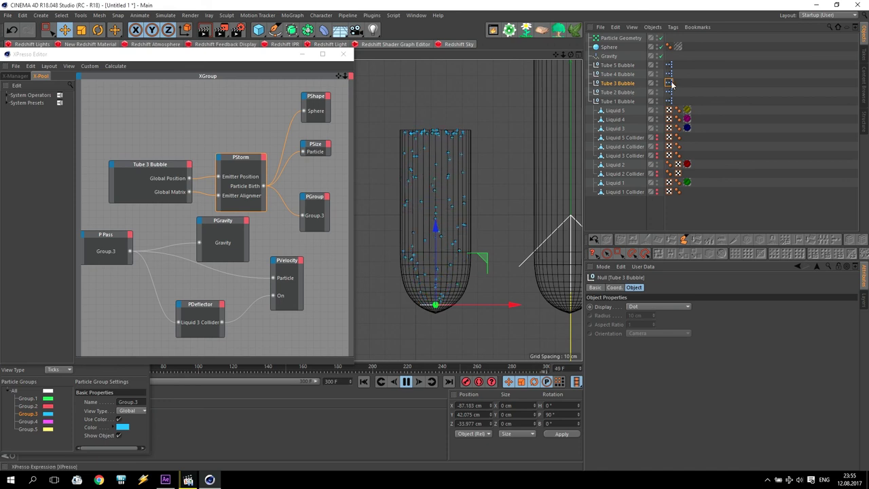
Set the PStorm particle Life to 25 frames while the simulation plays, then stop playback.
click(253, 161)
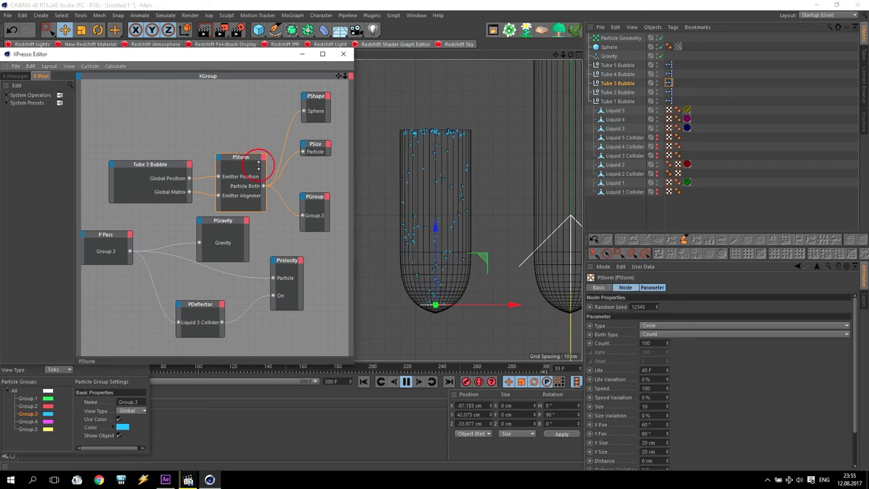
click(645, 369)
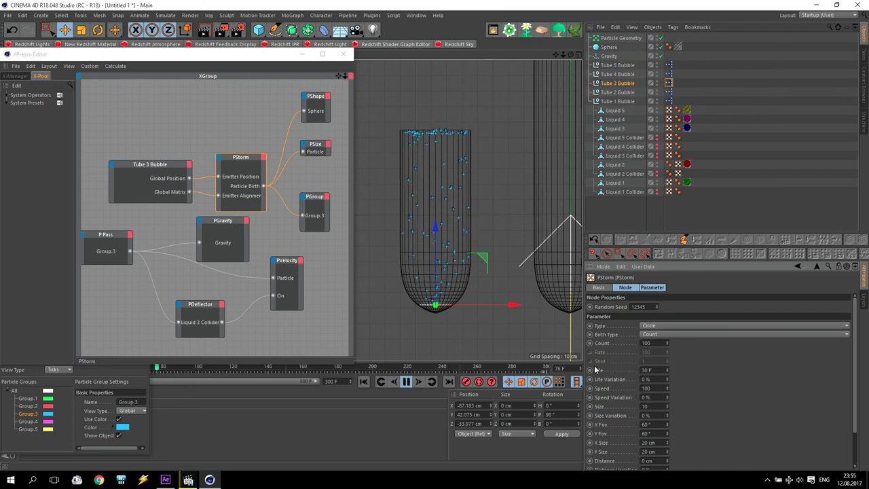
click(363, 382)
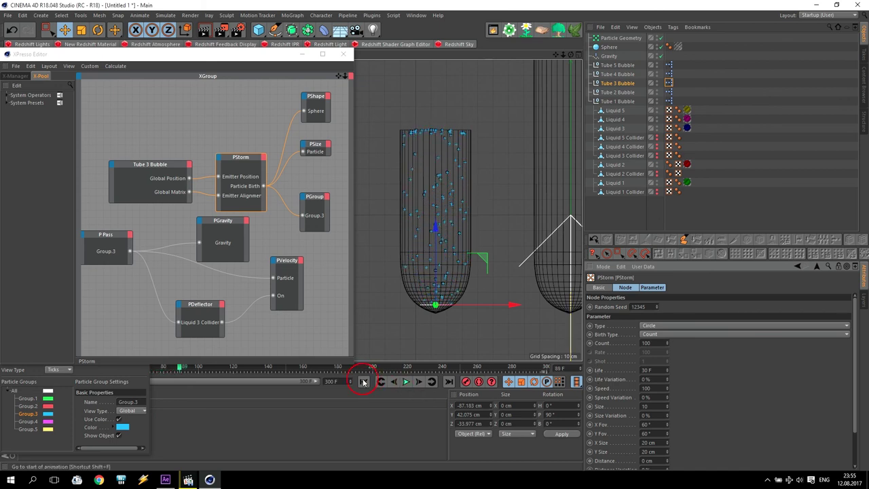
click(406, 381)
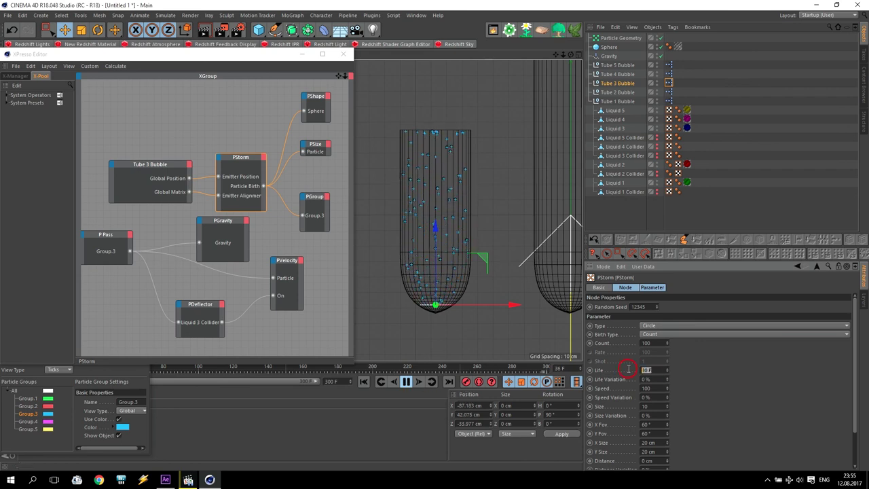
text(20)
key(Return)
key(BackSpace)
text(5)
key(Return)
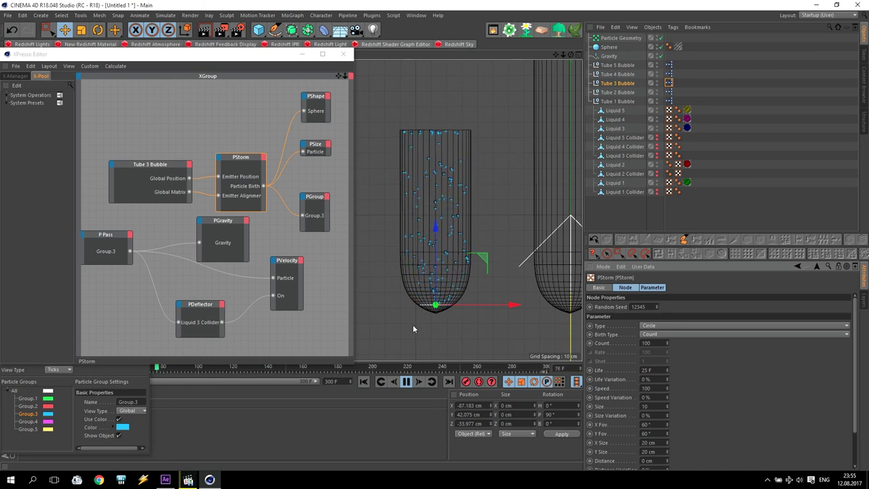
click(405, 382)
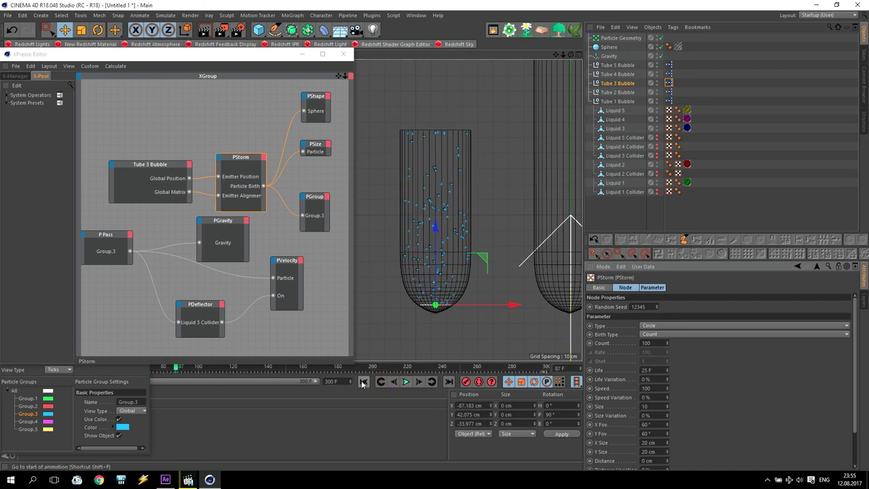
Delete the Tube 4 Bubble and Tube 5 Bubble objects and select Tube 3 Bubble.
click(624, 73)
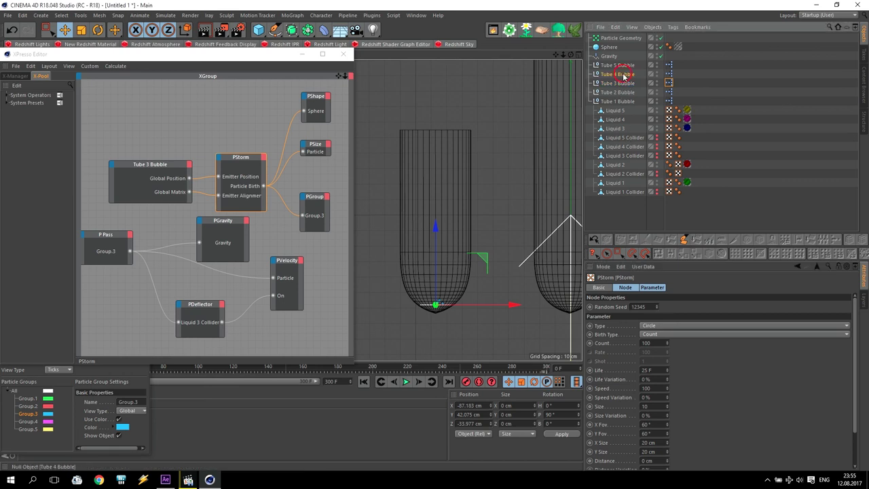
ctrl+click(625, 65)
key(Delete)
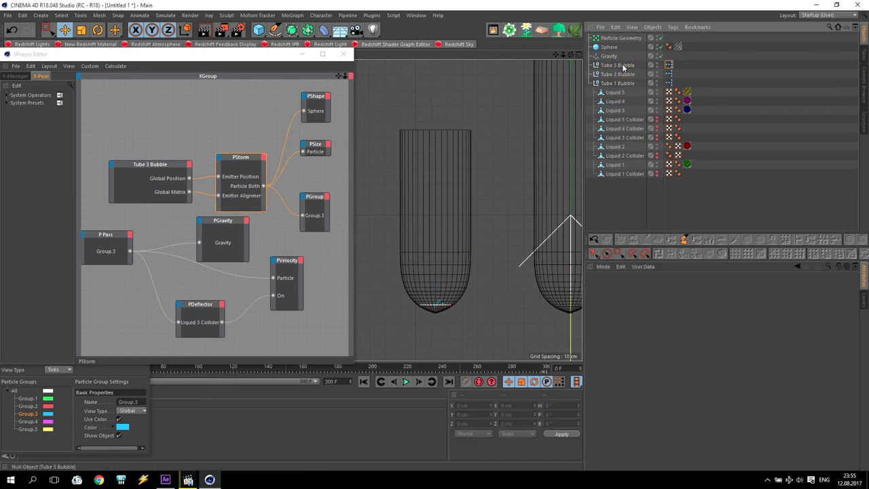
click(624, 65)
Duplicate Tube 3 Bubble, name the copies Tube 4 Bubble and Tube 5 Bubble, and shift Tube 4 to X −0.388 cm.
ctrl+drag(623, 65, 623, 70)
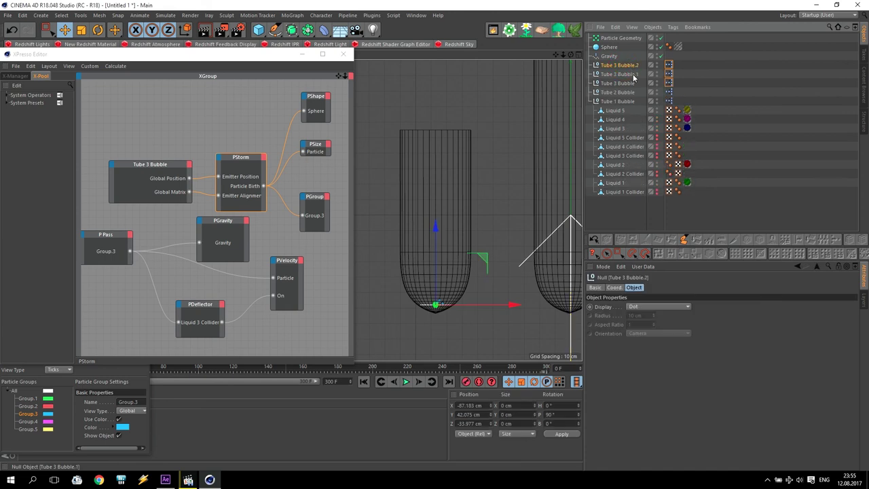
double_click(633, 74)
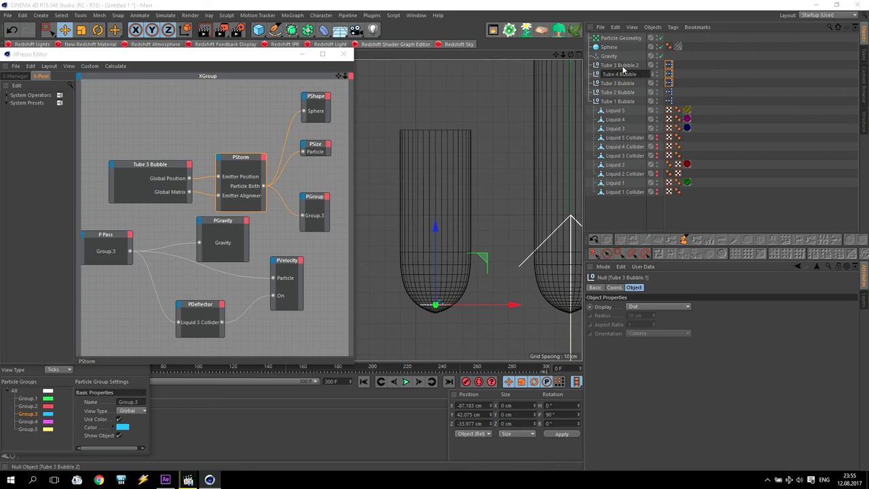
click(618, 64)
double_click(616, 64)
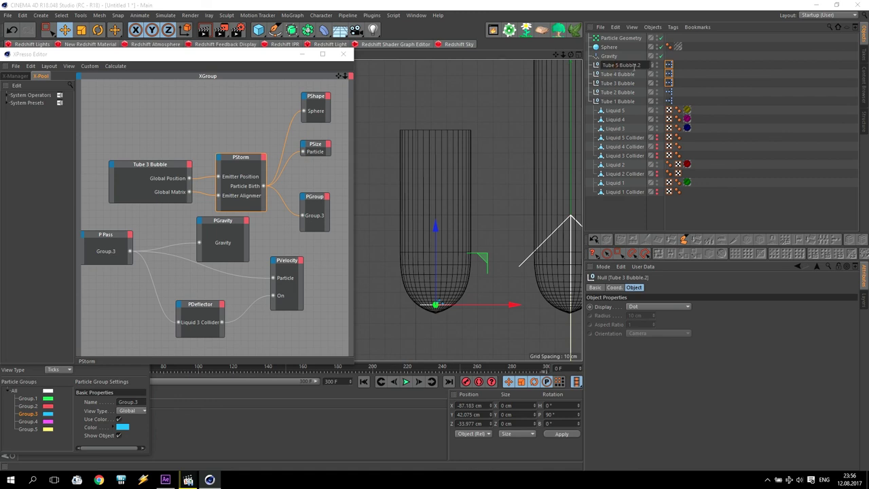
key(Return)
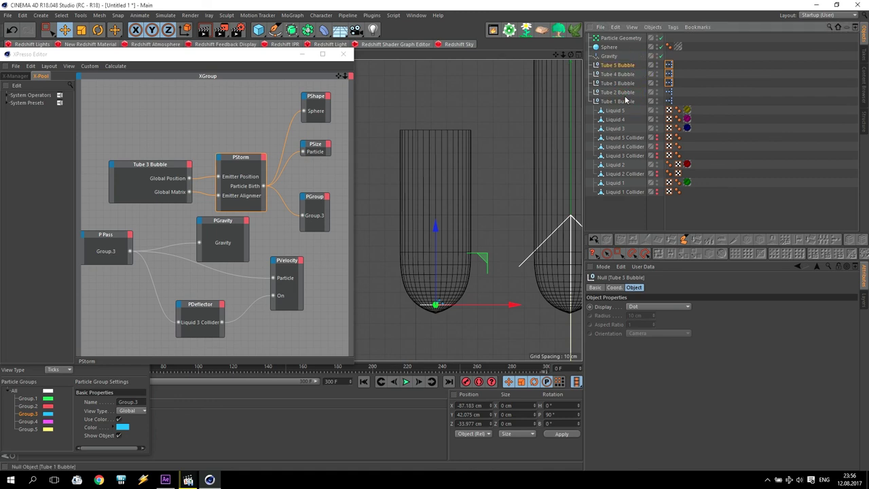
alt+middle_drag(520, 284, 450, 281)
drag(441, 306, 565, 304)
Set Tube 4 Bubble's particle graph to Group.4, deflect off Liquid 4 Collider, and play the simulation.
click(668, 74)
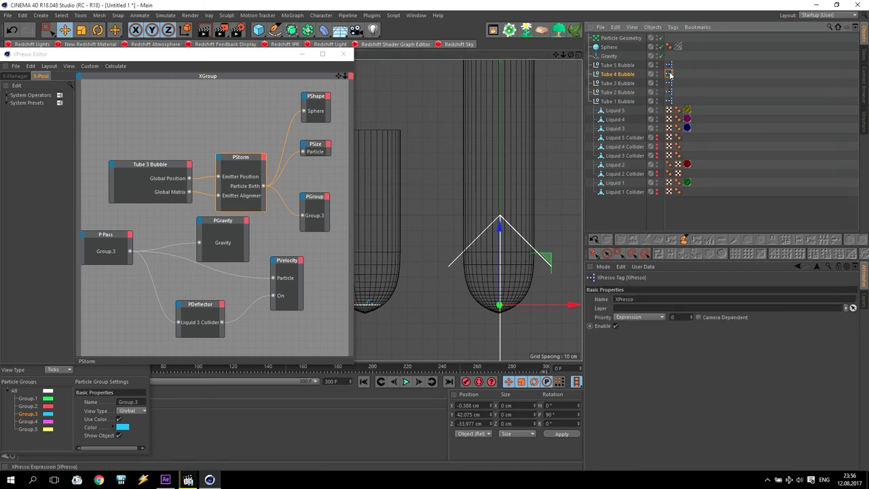
click(41, 421)
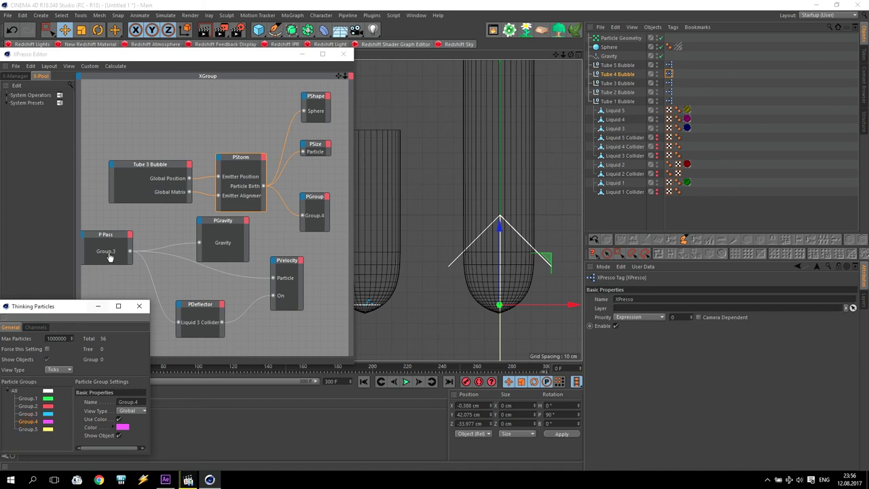
click(624, 147)
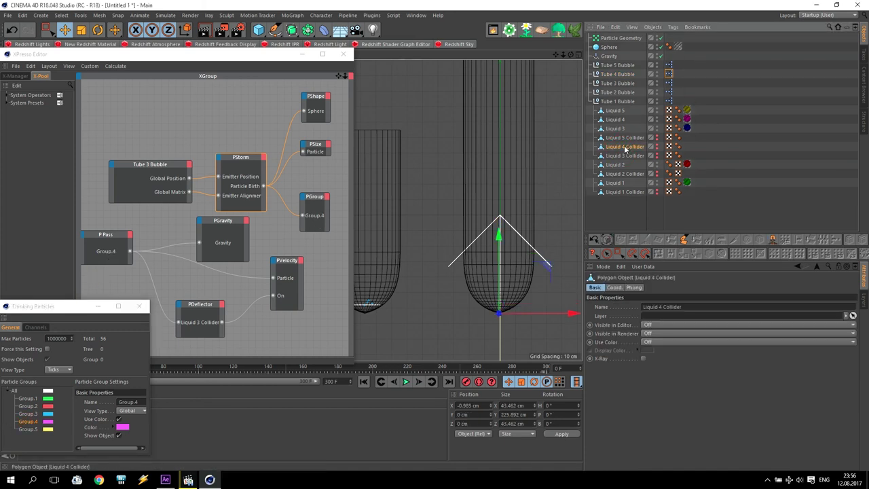
drag(206, 329, 204, 327)
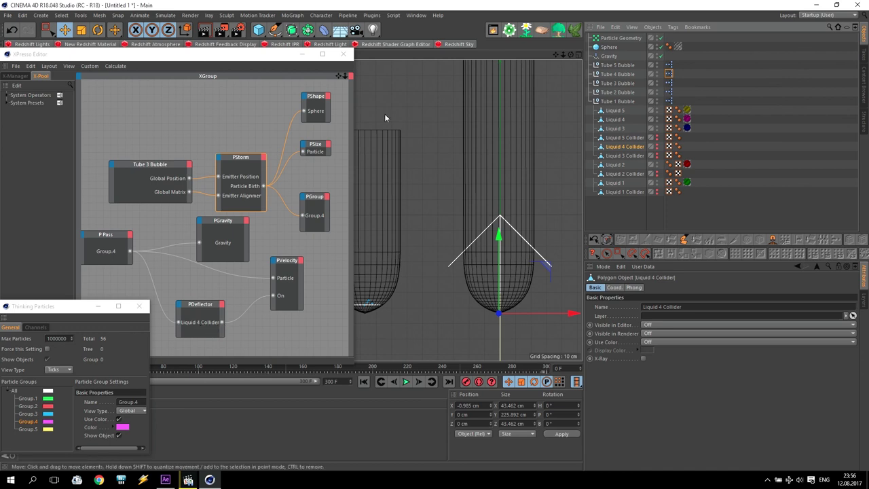
click(405, 382)
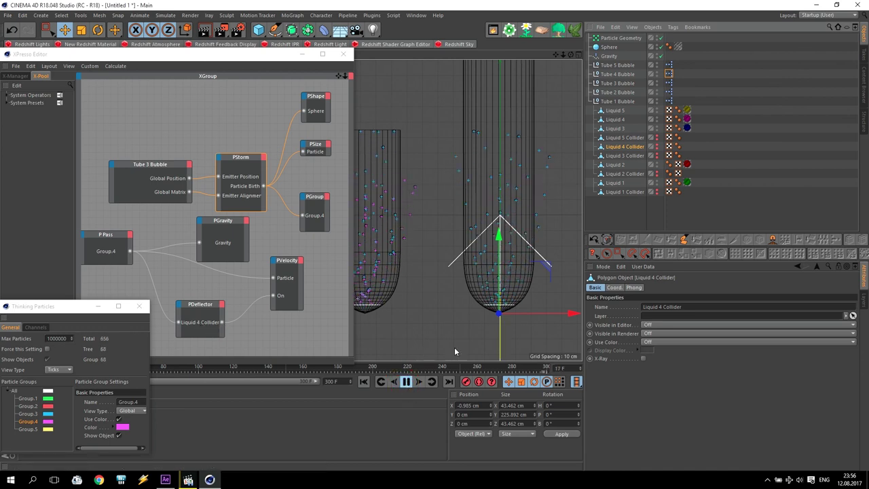
scroll(456, 344, down, 1)
scroll(435, 327, down, 2)
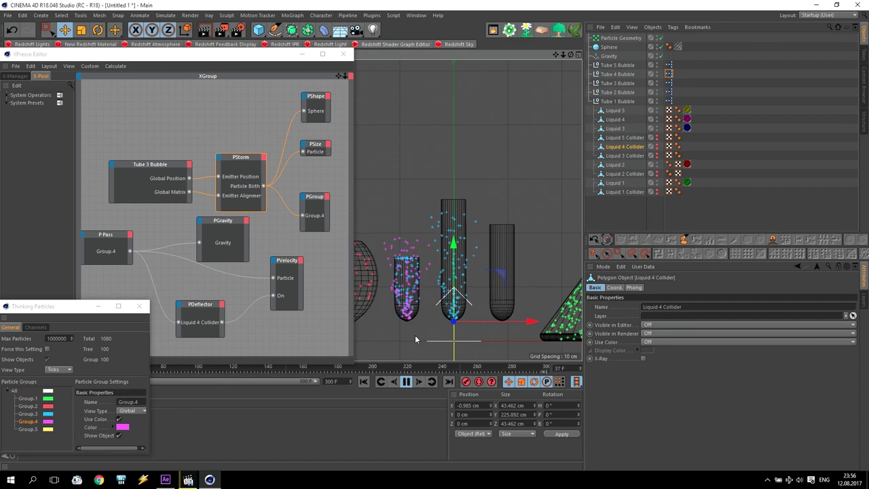
Undo back to the Tube 3 Bubble.1 and Tube 3 Bubble.2 names, stop playback, and select Tube 3 Bubble.
click(12, 30)
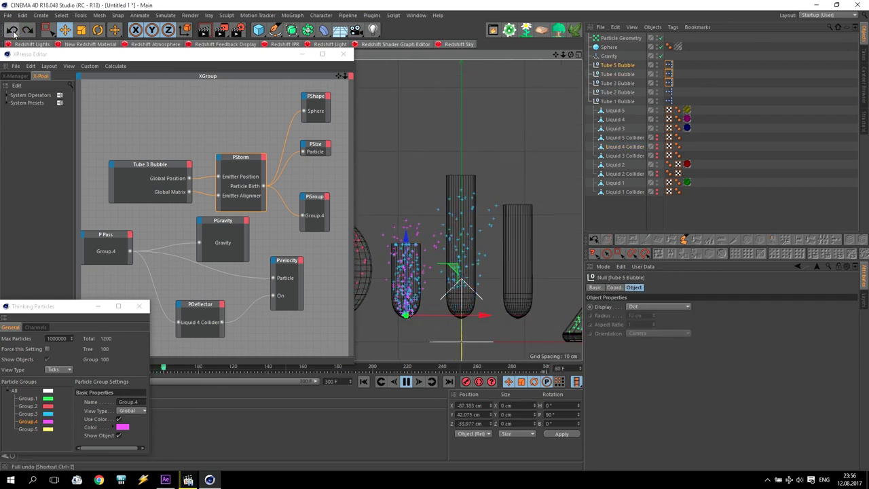
click(12, 30)
click(12, 30)
click(12, 30)
click(405, 382)
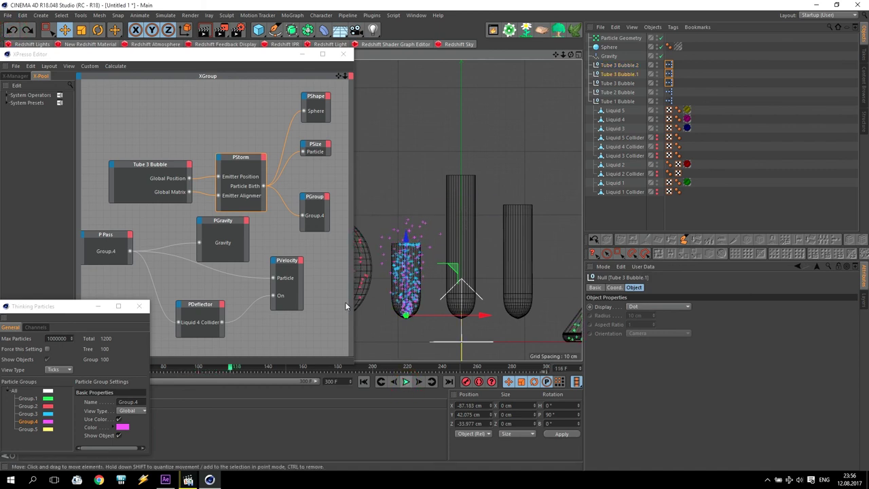
click(247, 315)
scroll(265, 332, down, 2)
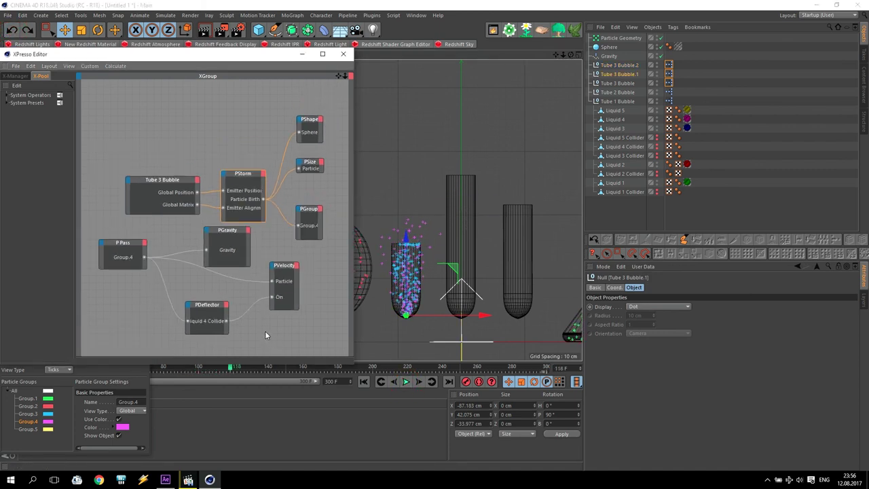
click(629, 84)
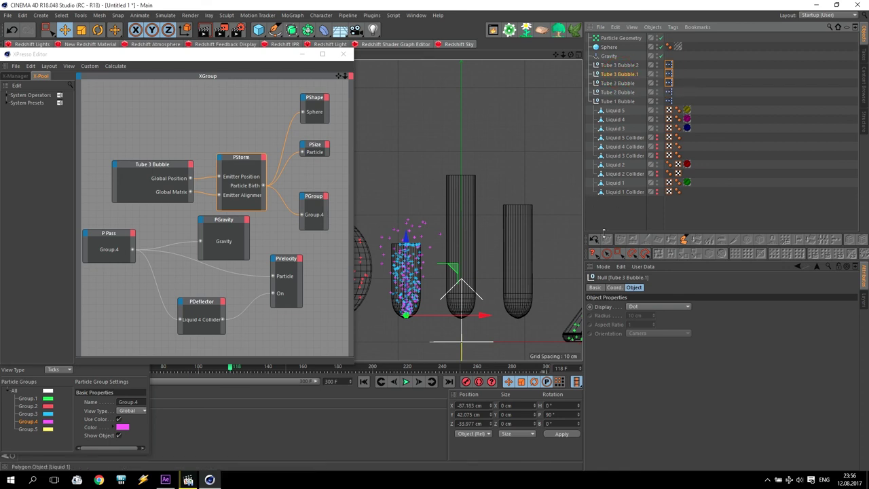
middle_drag(566, 96, 584, 95)
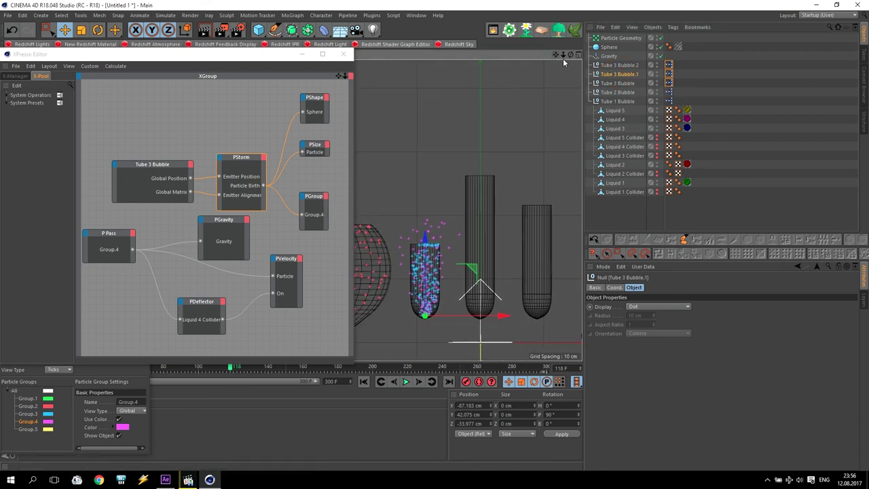
Rename the copies Tube 4 Bubble and Tube 5 Bubble and slide Tube 4 Bubble under the middle tube.
double_click(621, 73)
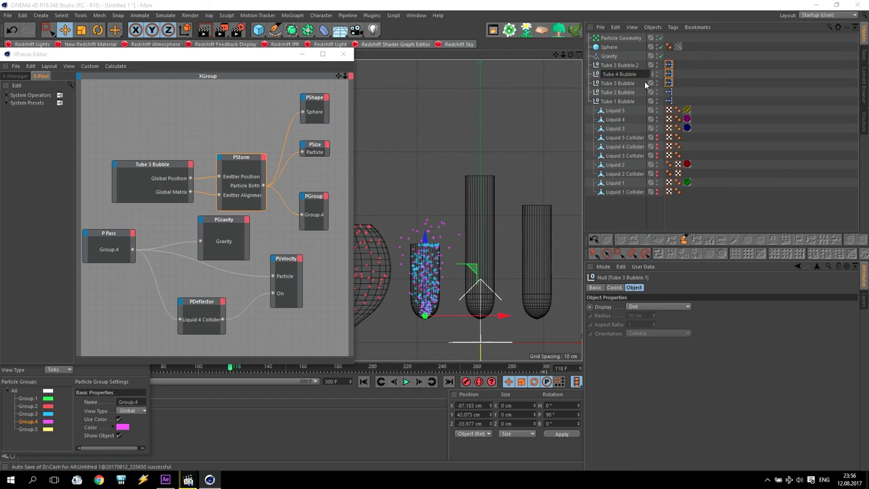
click(637, 101)
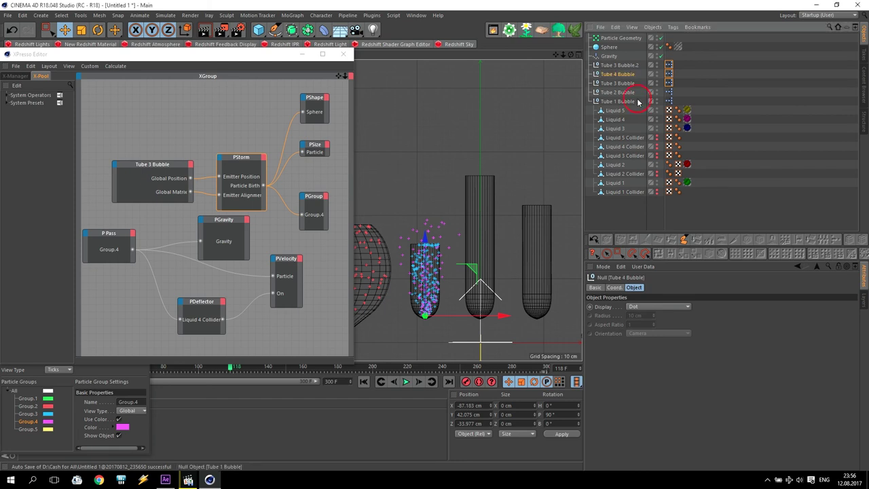
double_click(621, 65)
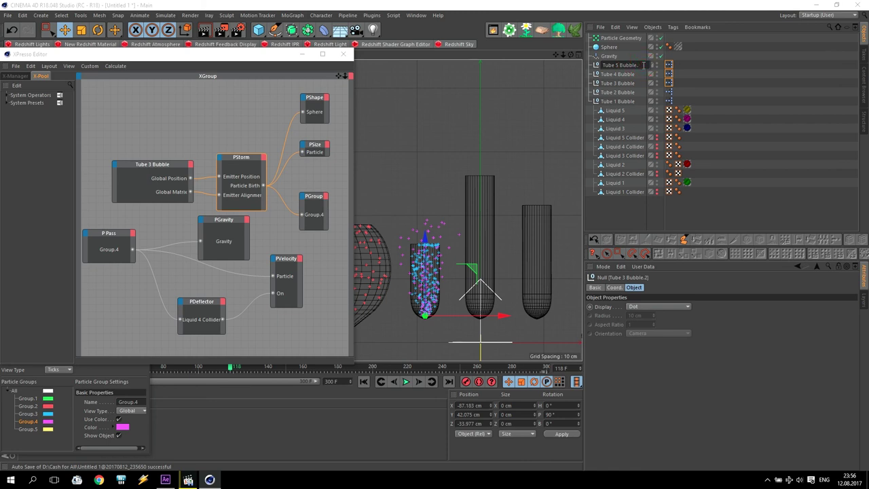
click(614, 94)
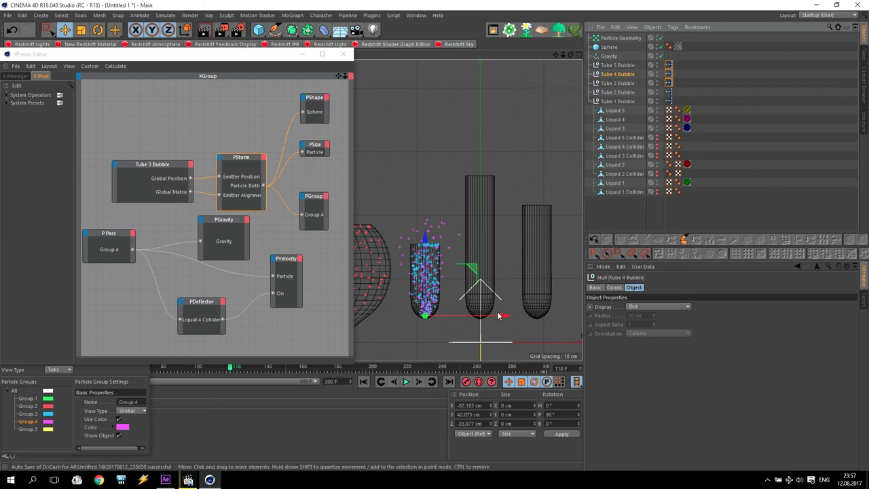
drag(497, 316, 504, 317)
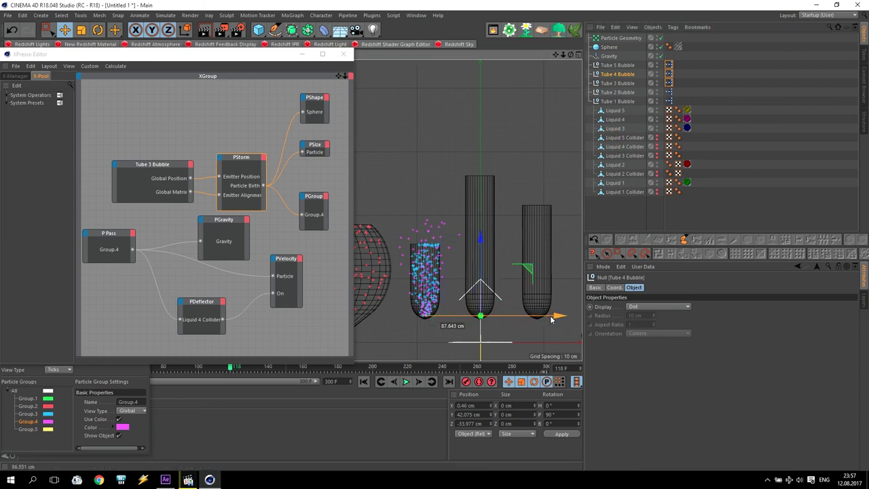
click(623, 66)
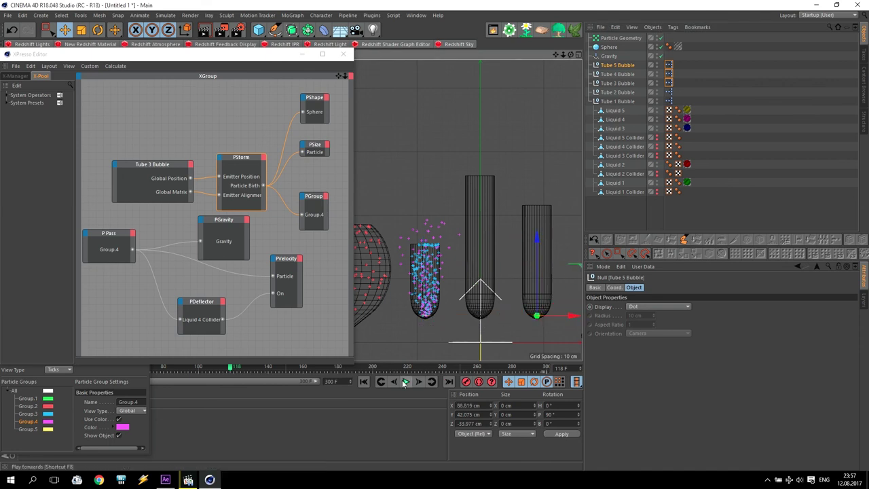
Rewind to frame 0 and restore Tube 3 Bubble's graph to Group.3 with Liquid 3 Collider as deflector.
click(367, 382)
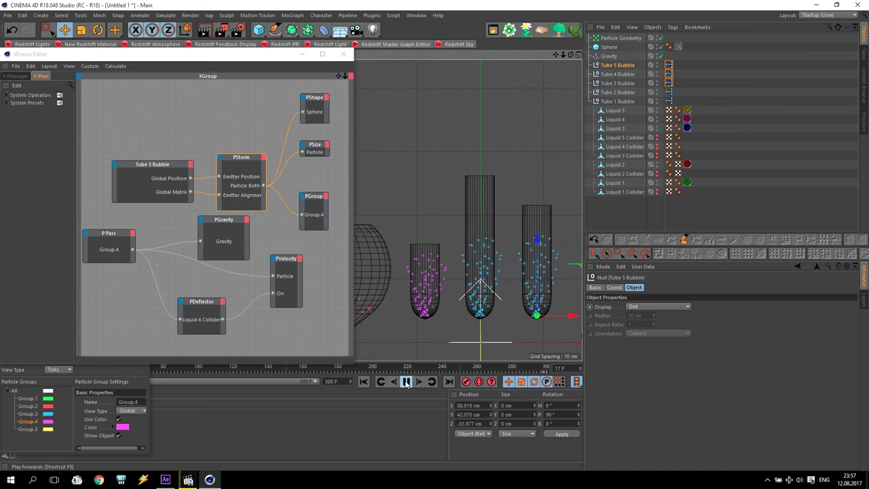
click(618, 83)
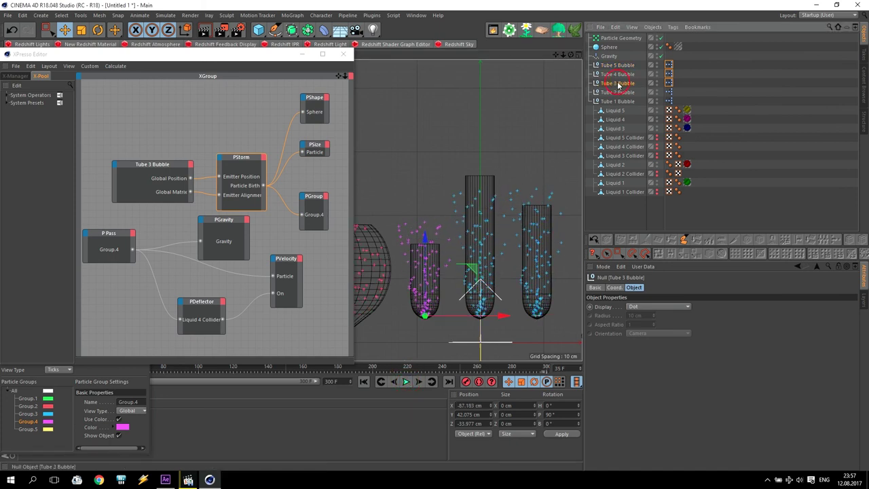
click(344, 53)
double_click(669, 83)
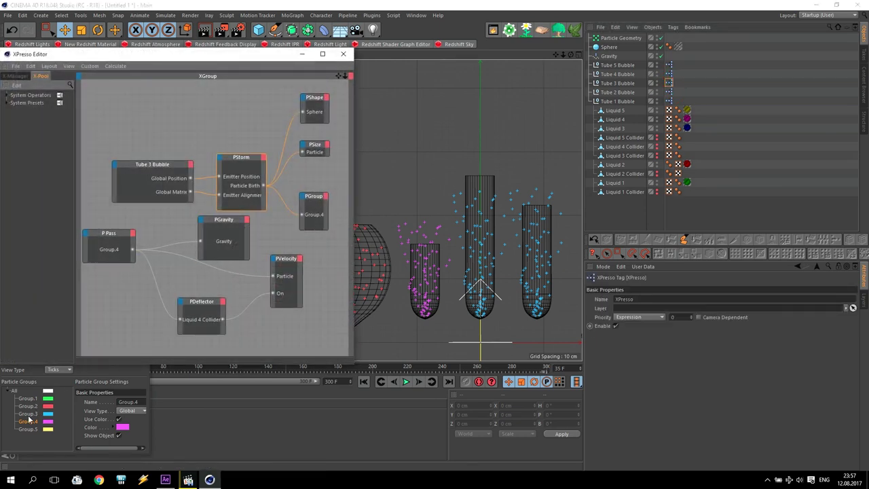
click(48, 397)
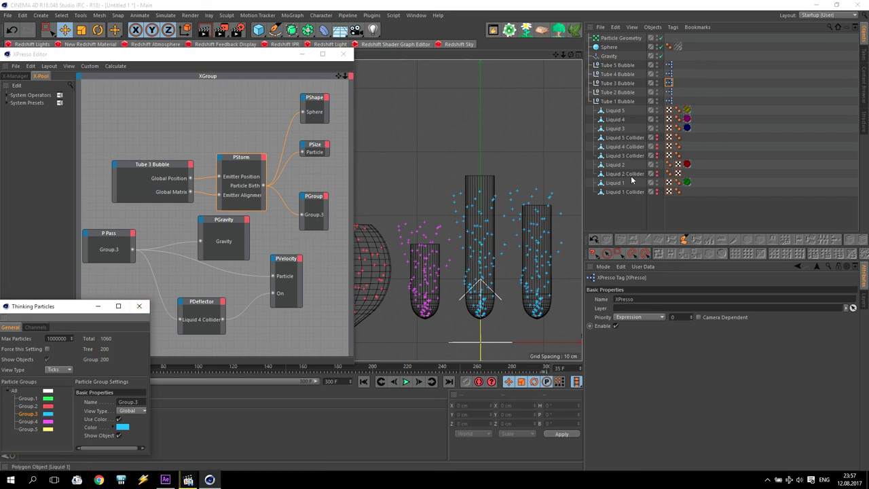
drag(629, 158, 228, 301)
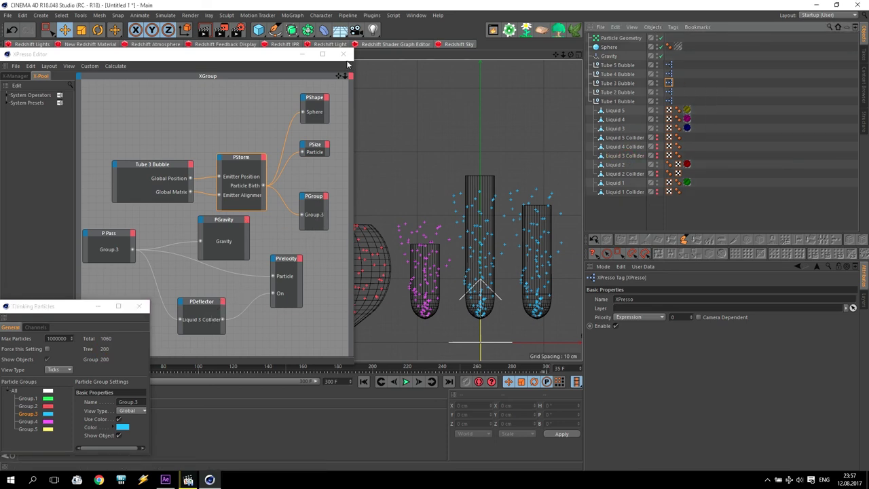
click(345, 55)
click(716, 90)
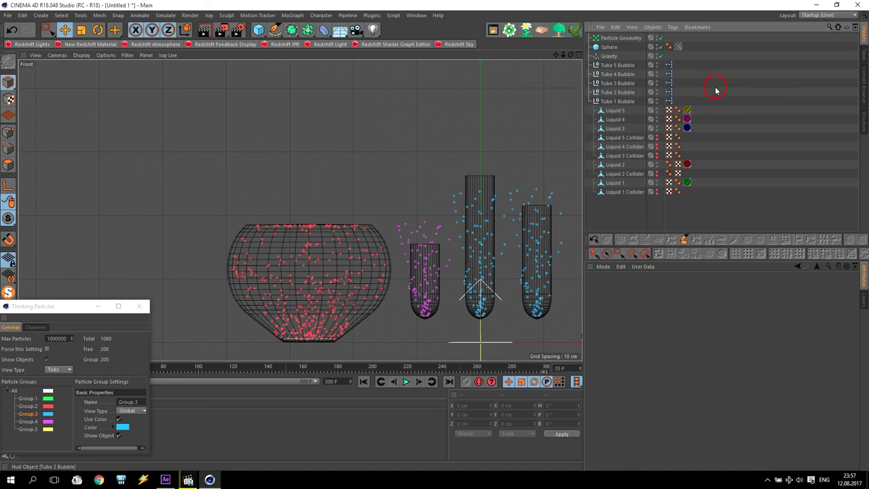
Set Tube 4 Bubble's particle graph to Group.4 with Liquid 4 Collider.
double_click(669, 74)
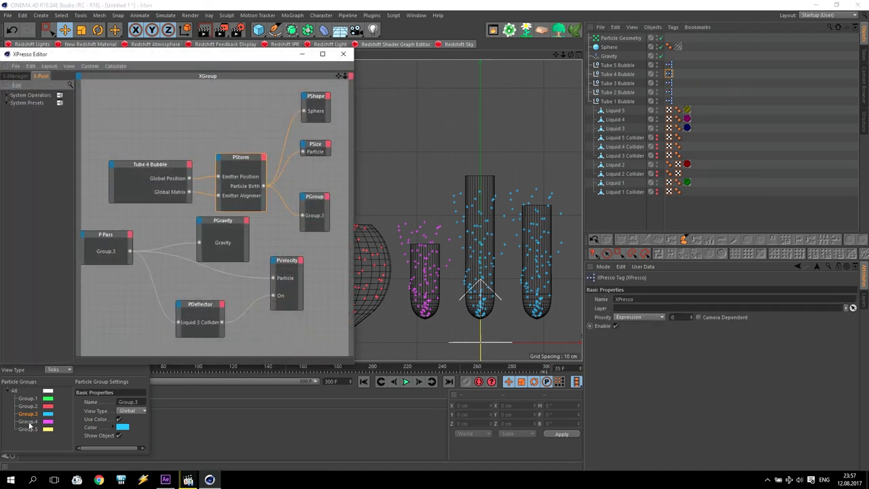
click(29, 423)
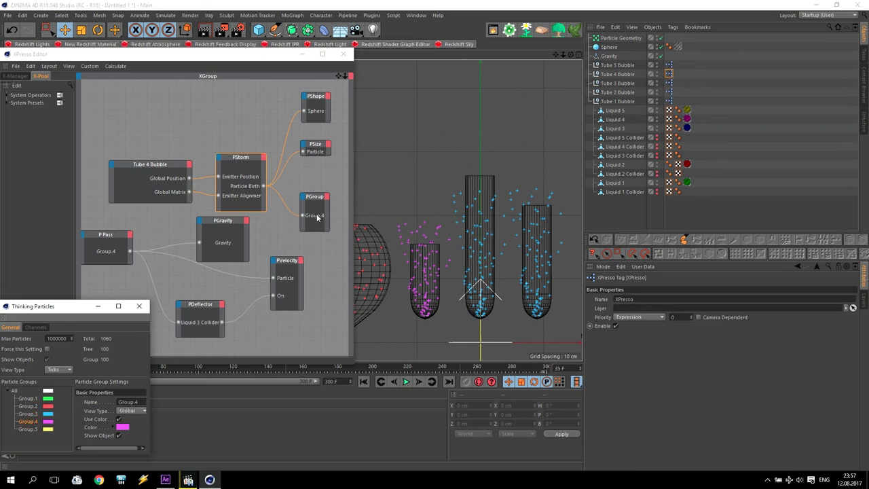
click(638, 146)
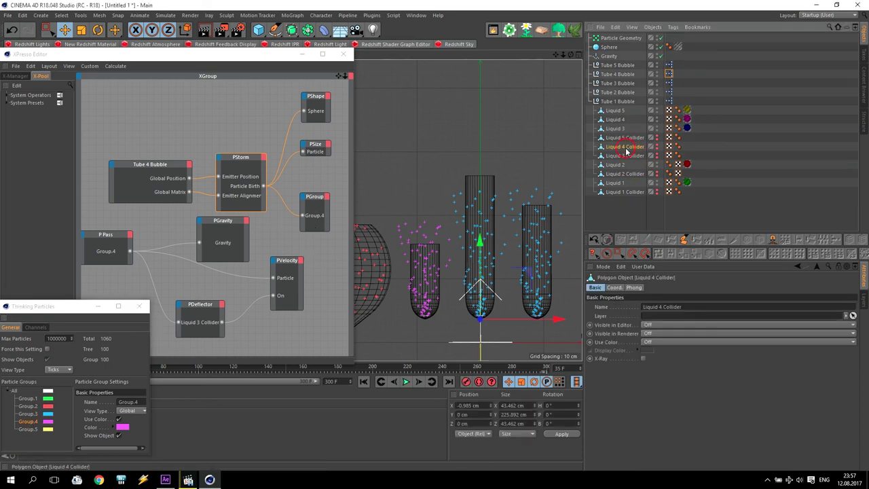
click(344, 54)
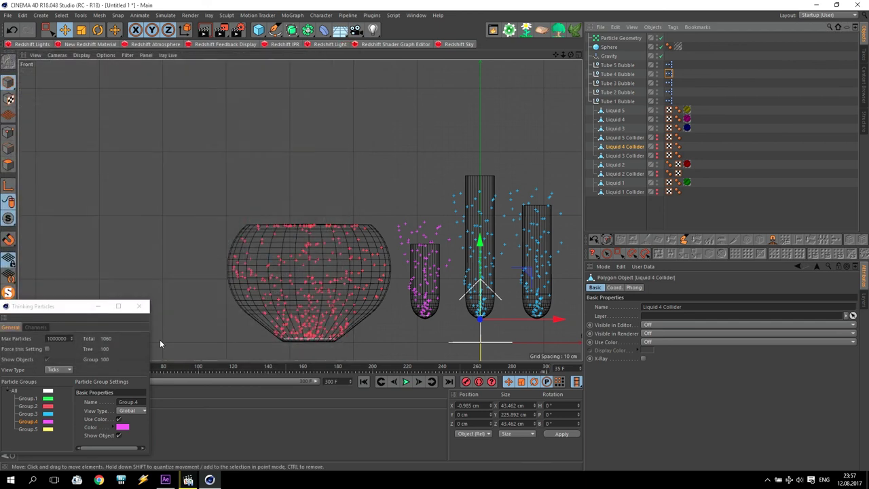
Make Tube 5 Bubble's graph use Group.5 and deflect off Liquid 5 Collider.
click(669, 65)
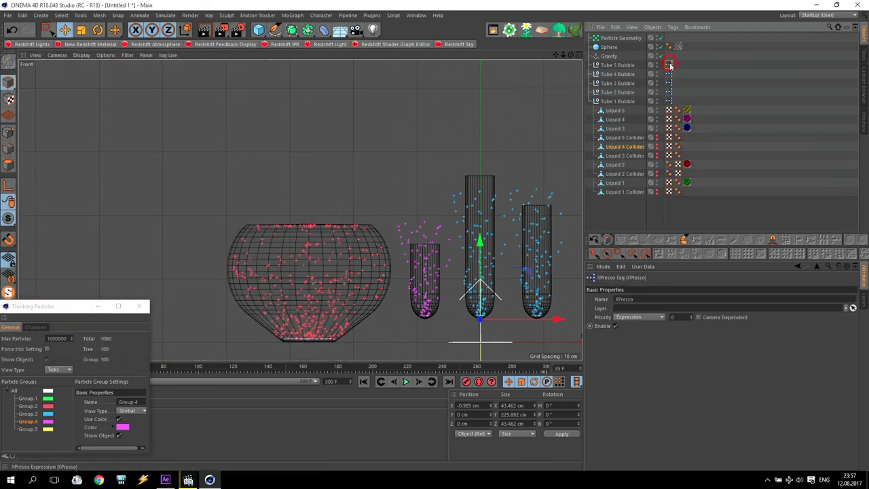
double_click(669, 65)
click(30, 430)
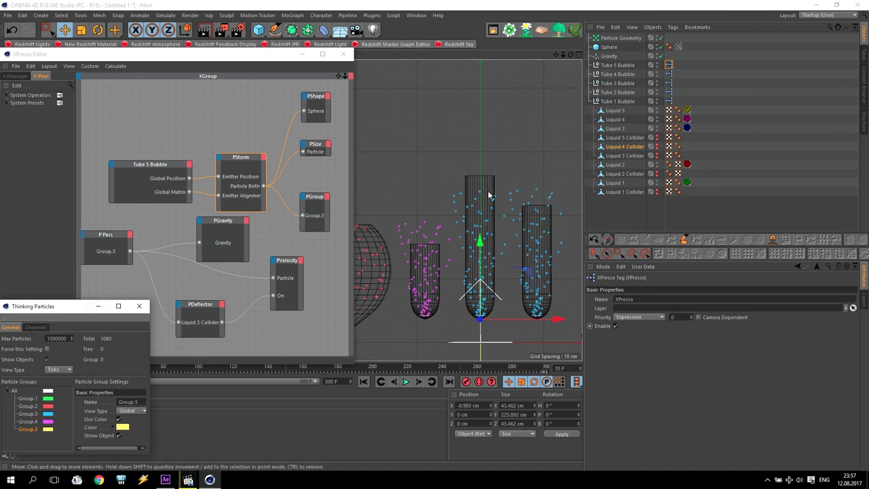
click(628, 138)
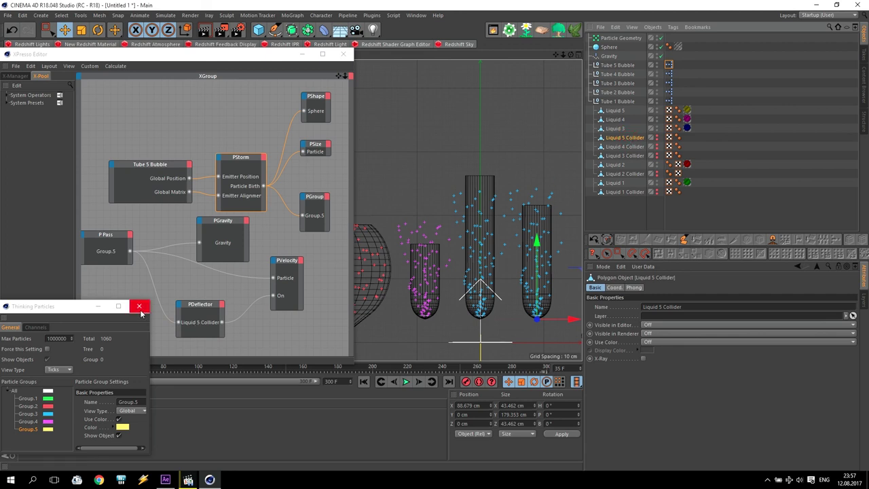
click(139, 307)
Pan the view to include the green cone and replay the bubbles from frame 0, pausing near frame 53.
click(343, 54)
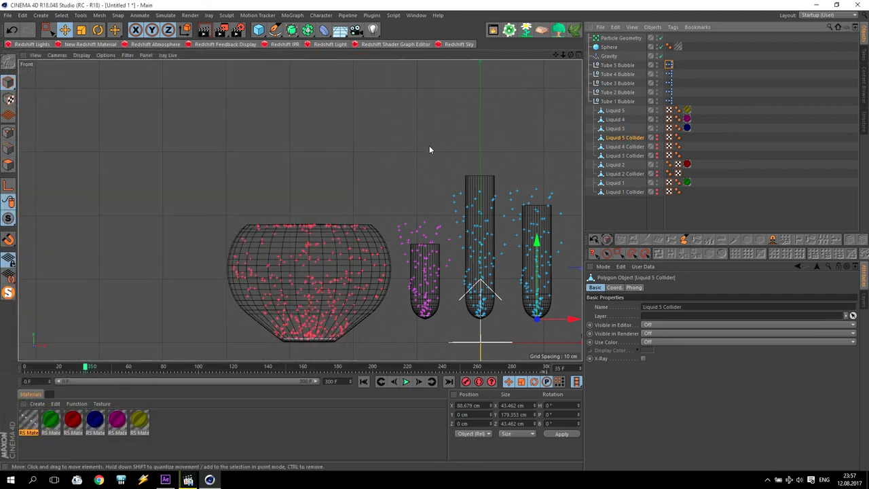
drag(557, 55, 549, 208)
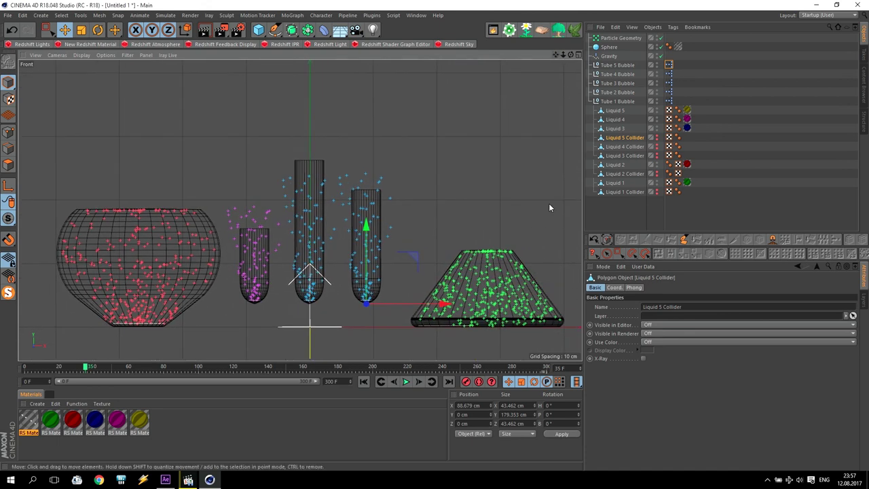
click(364, 381)
click(405, 381)
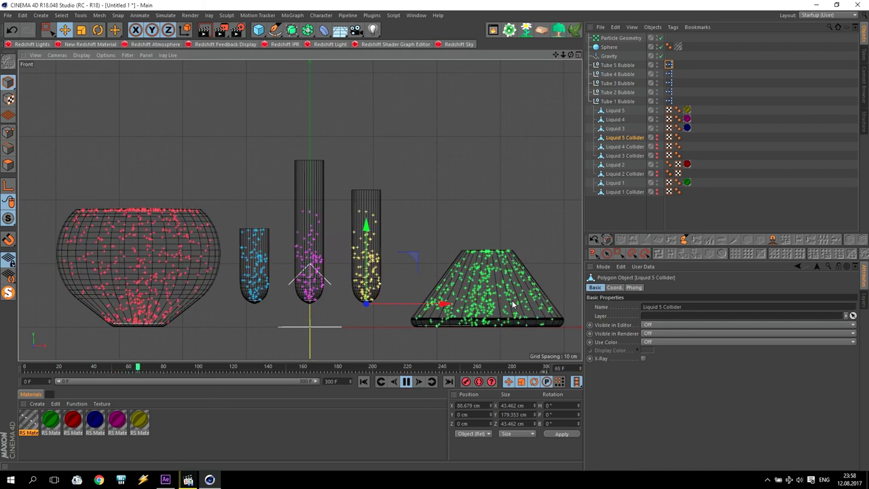
click(405, 382)
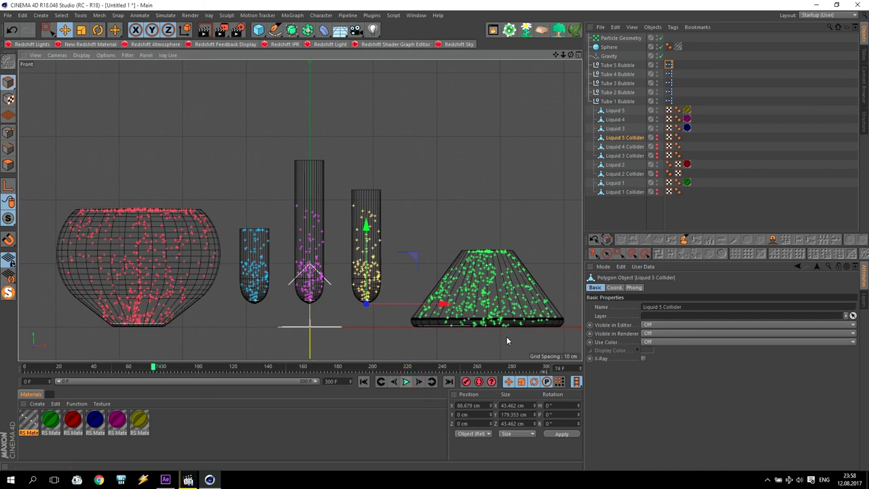
click(363, 382)
click(405, 381)
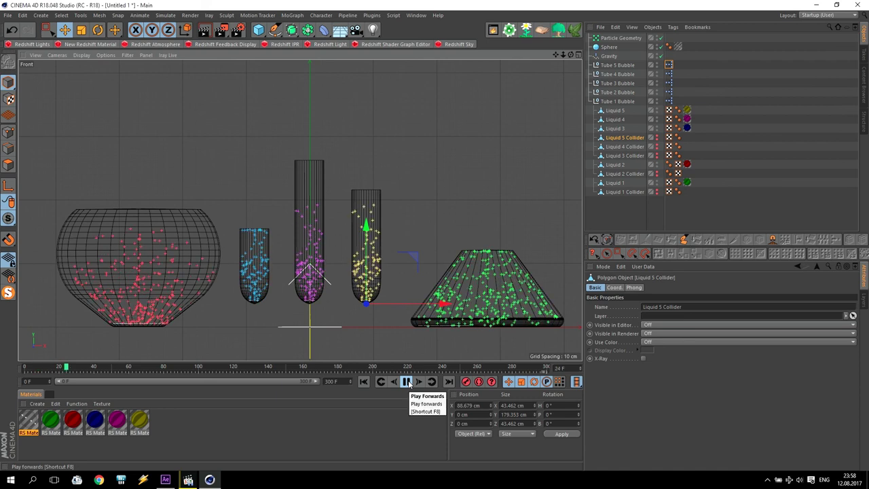
click(409, 382)
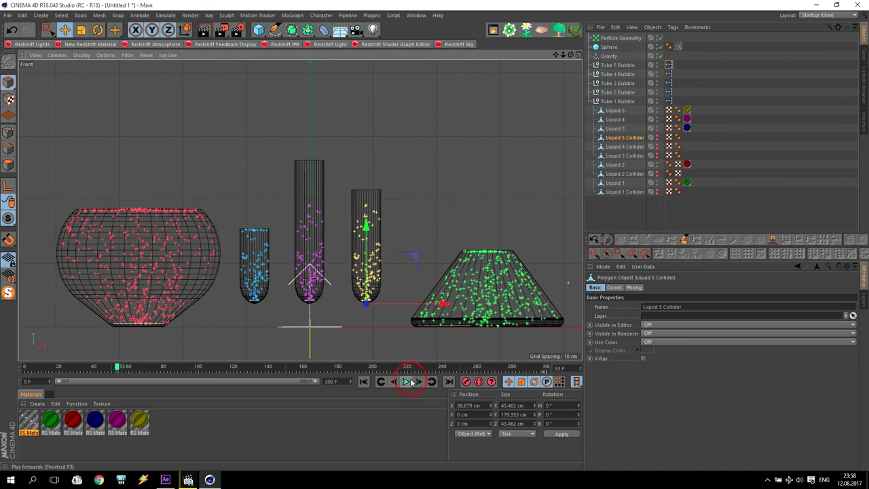
Raise Tube 1 Bubble's emitter to Y 3.224 cm at the cone's base and replay from frame 0.
click(625, 103)
middle_drag(527, 291, 450, 284)
scroll(415, 298, up, 5)
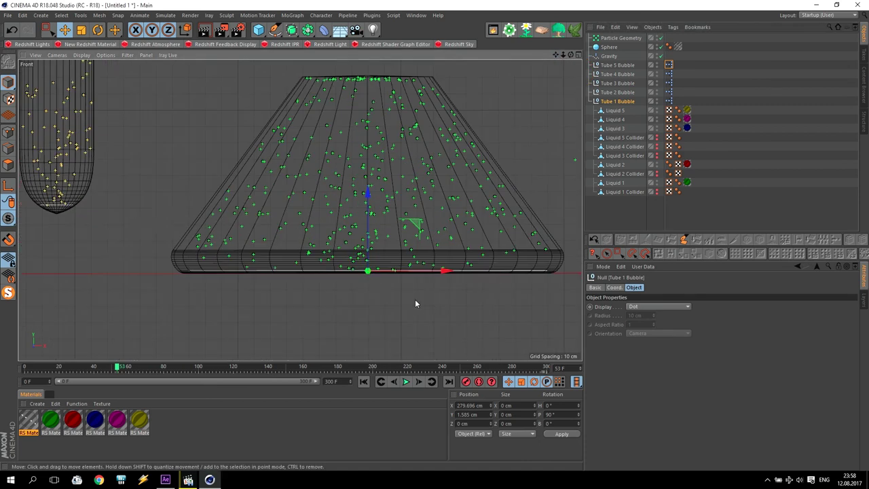
scroll(415, 303, up, 3)
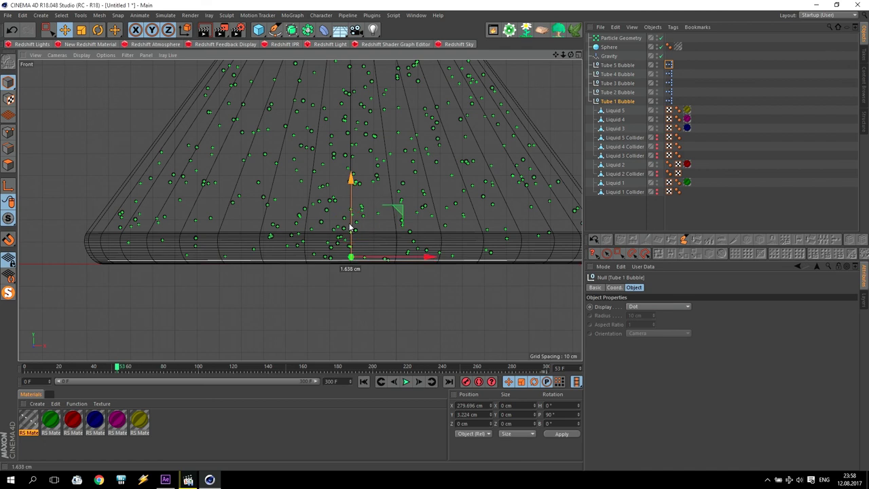
click(363, 381)
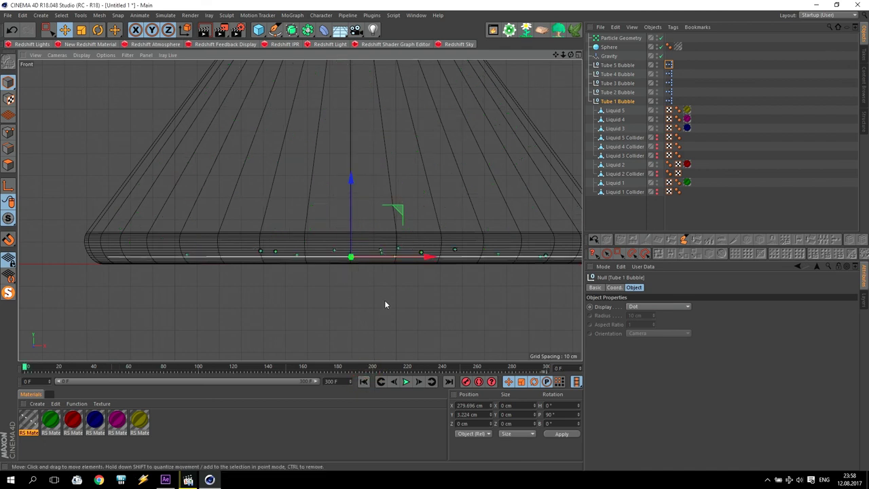
scroll(386, 303, down, 4)
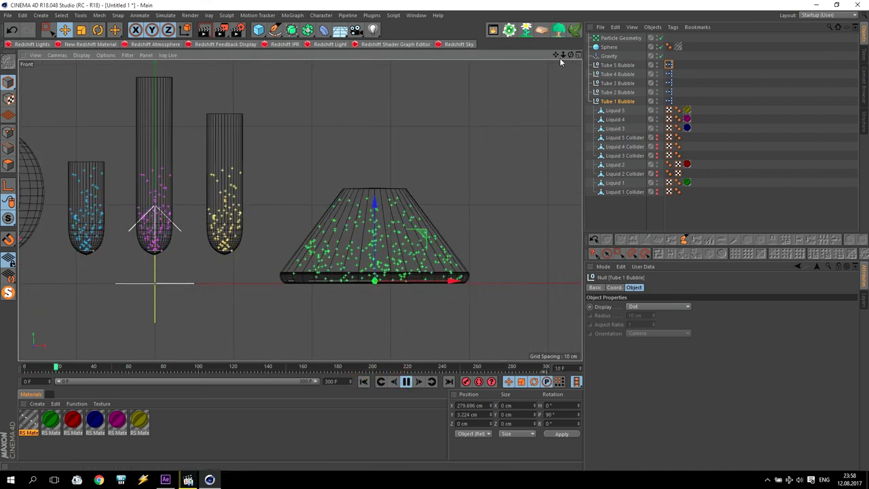
mouse_move(301, 208)
alt+middle_down()
mouse_move(391, 231)
mouse_move(302, 217)
alt+middle_up()
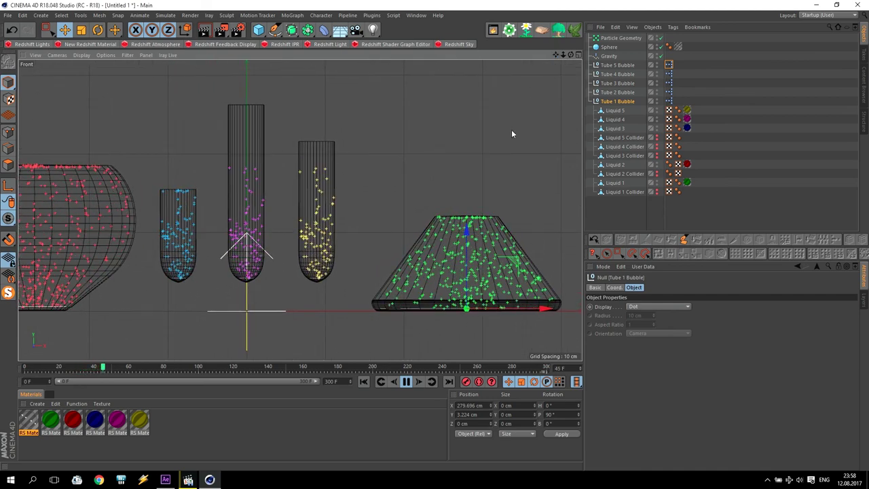
alt+middle_drag(294, 247, 339, 253)
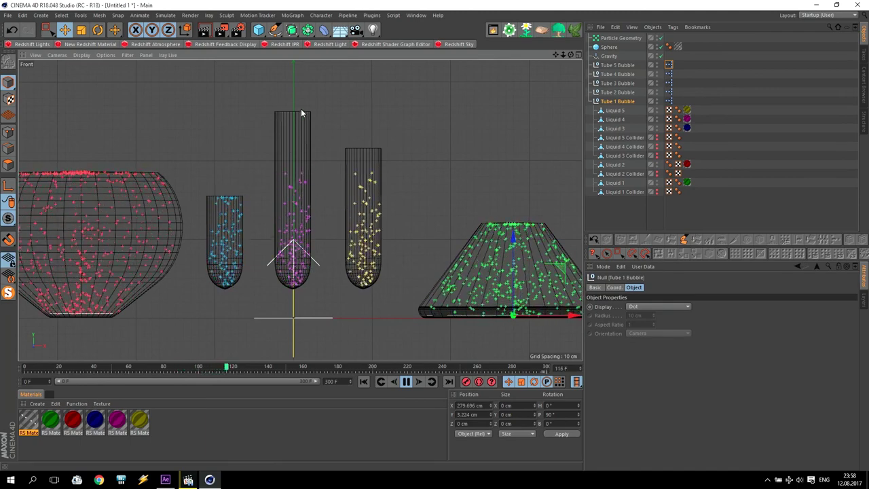
click(618, 74)
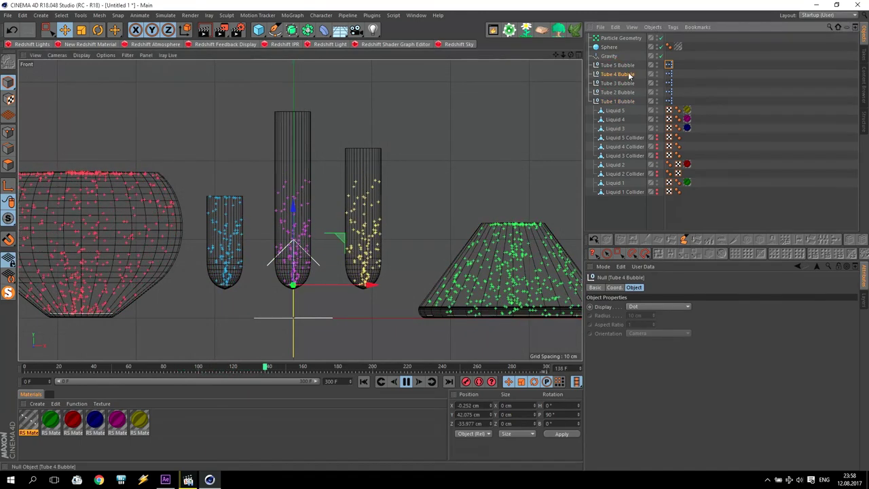
Set Tube 4 Bubble's PStorm emitter to Life 40 F and Count 200.
double_click(668, 73)
click(550, 61)
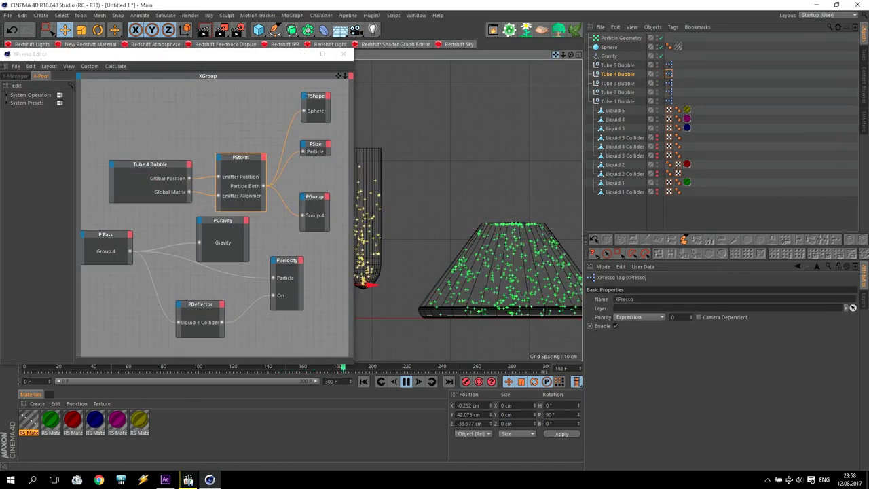
key(o)
click(261, 169)
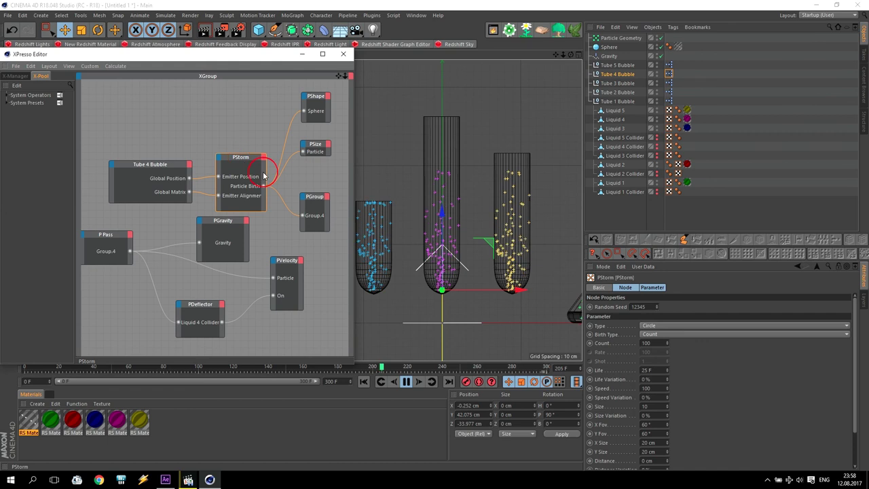
double_click(643, 370)
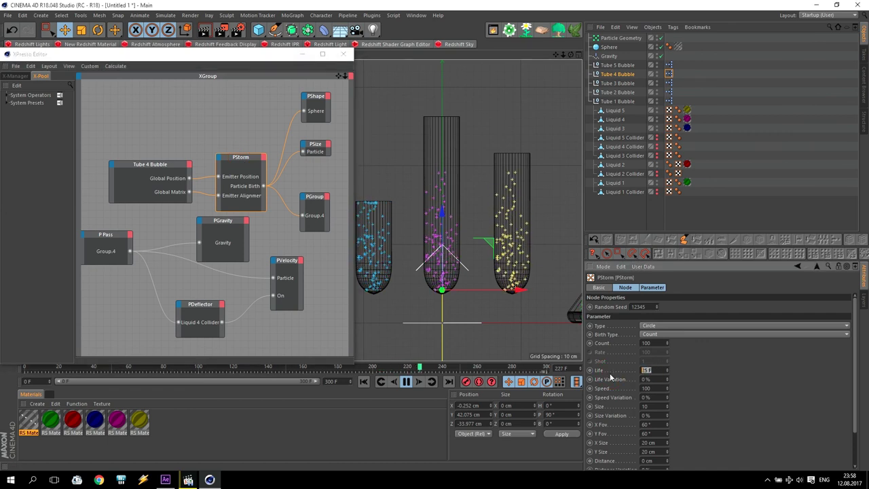
text(40)
key(shift+Tab)
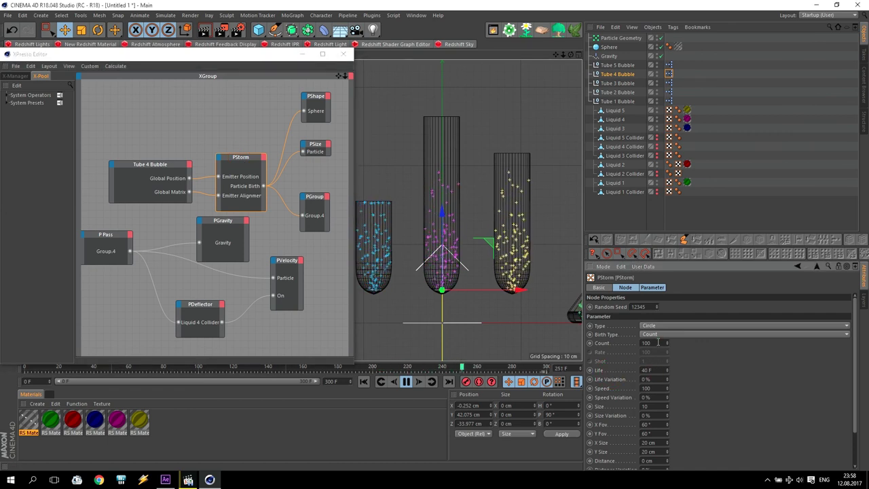
text(200)
key(Return)
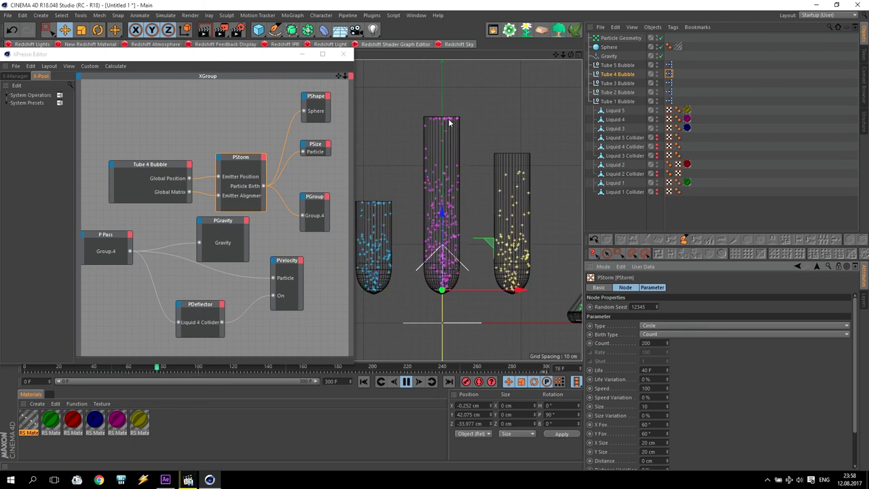
Lower Tube 3 Bubble's PStorm emitter Count to 50.
click(617, 83)
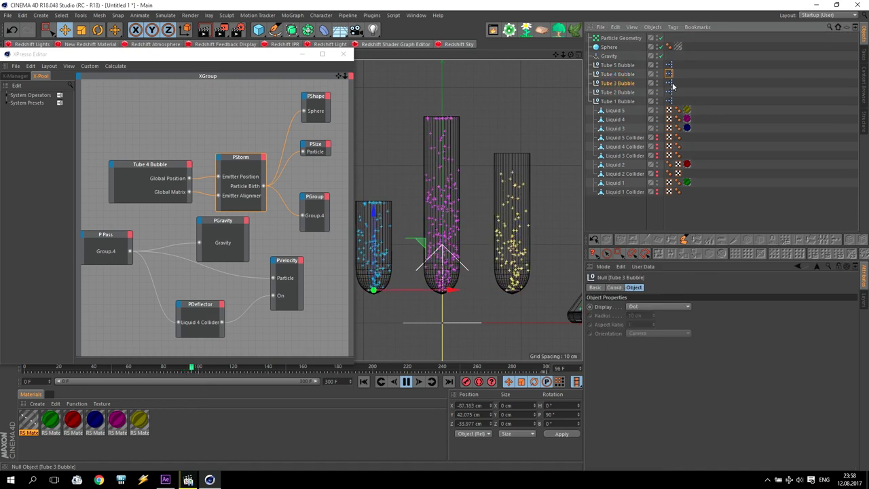
click(668, 83)
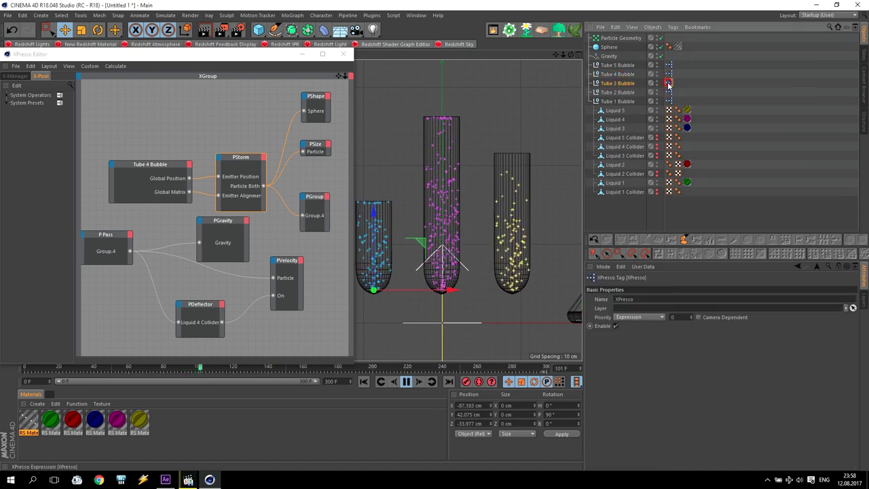
click(251, 166)
click(649, 343)
text(50)
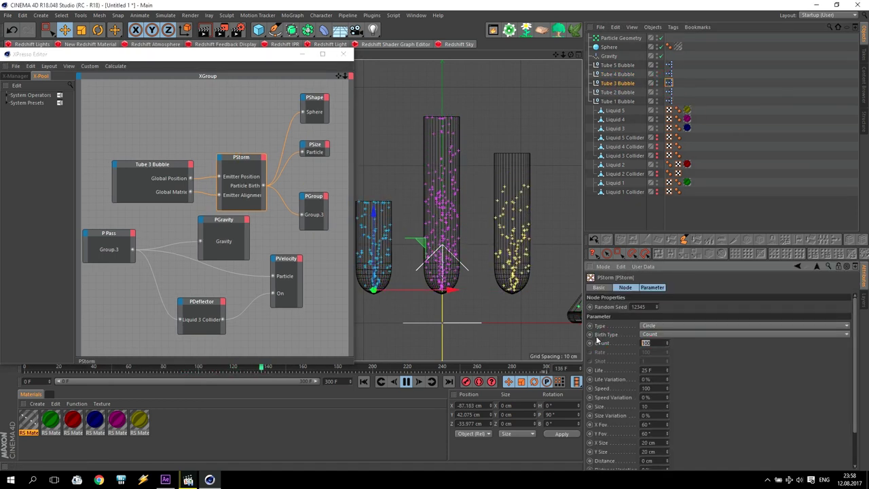
key(Return)
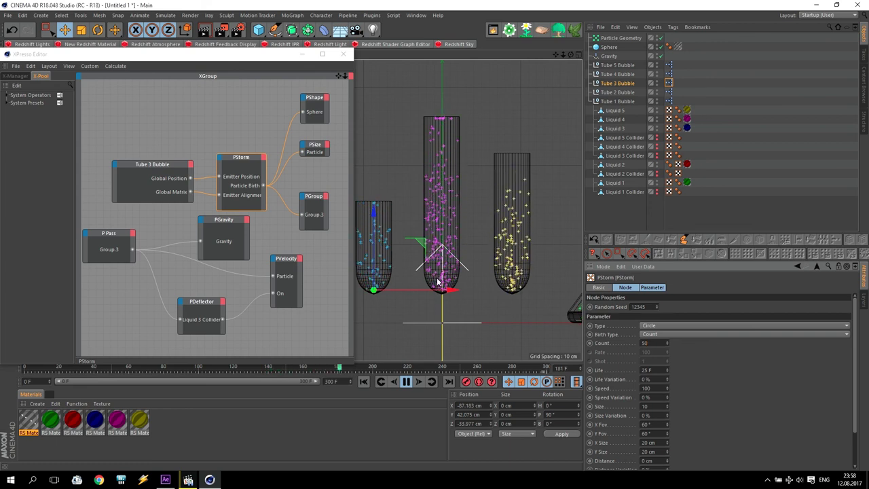
click(627, 66)
Change Tube 5 Bubble's PStorm particle Life and set its Count to 150.
double_click(669, 65)
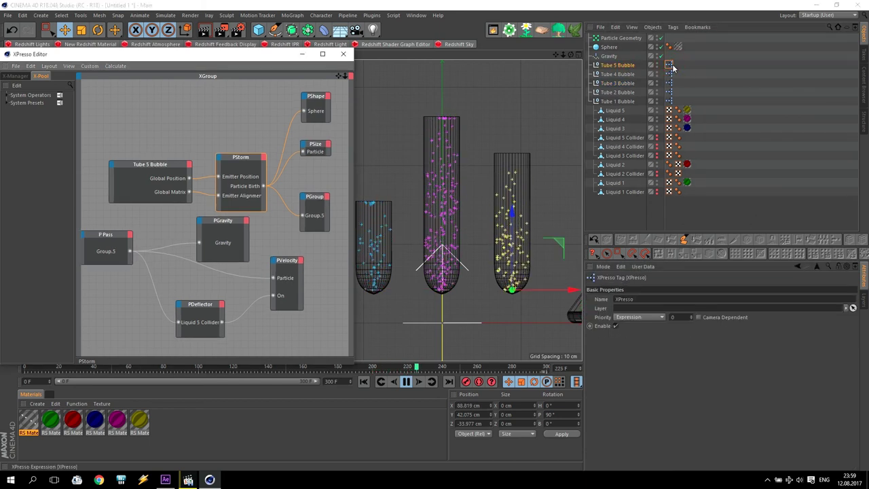
click(248, 159)
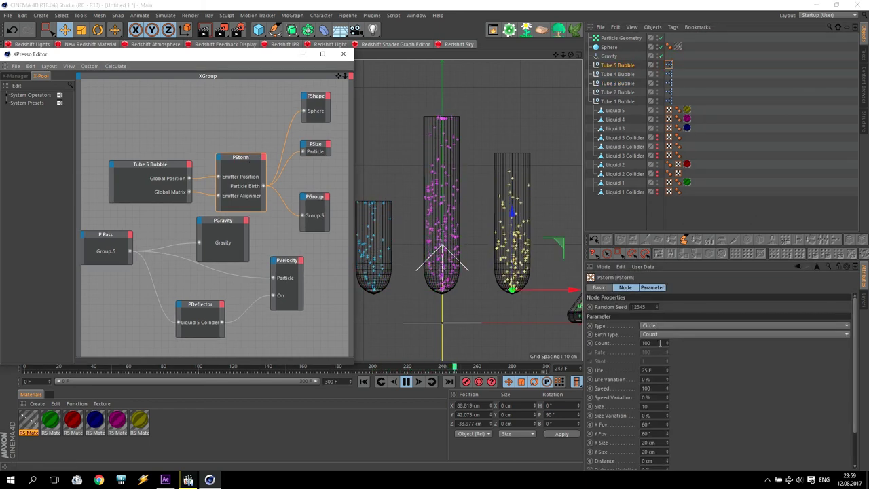
click(644, 370)
text(15)
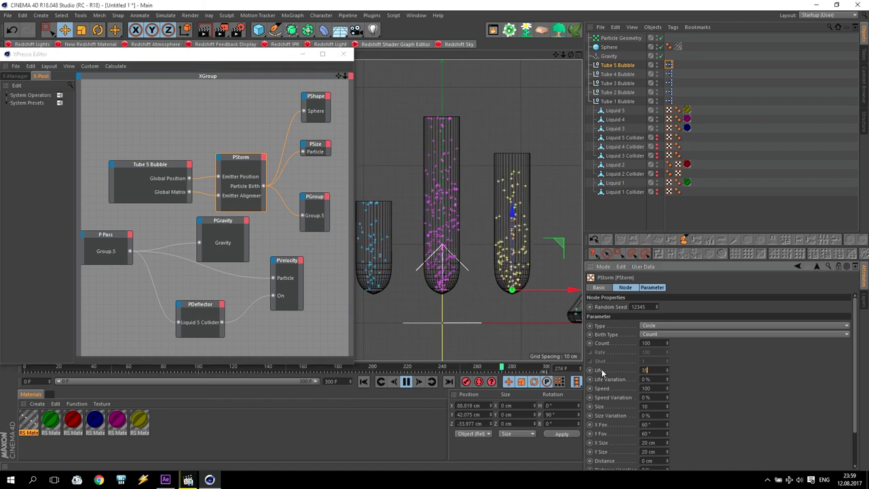
key(Return)
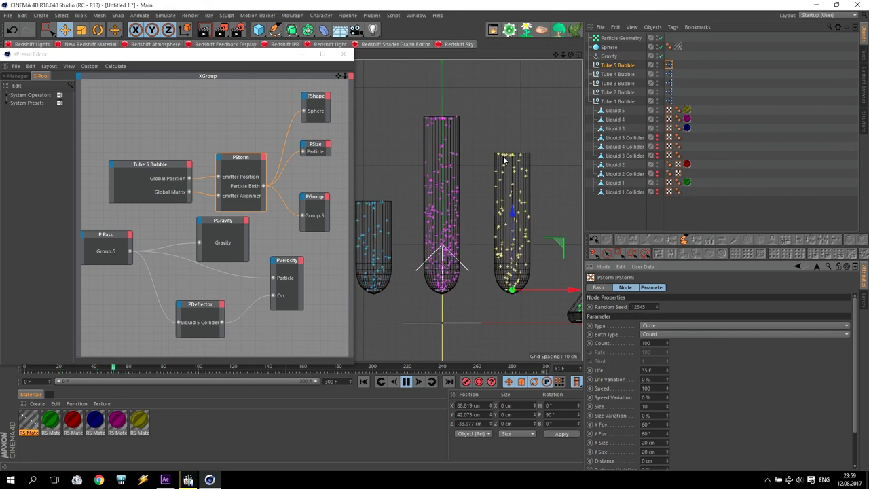
click(628, 343)
text(150)
key(Return)
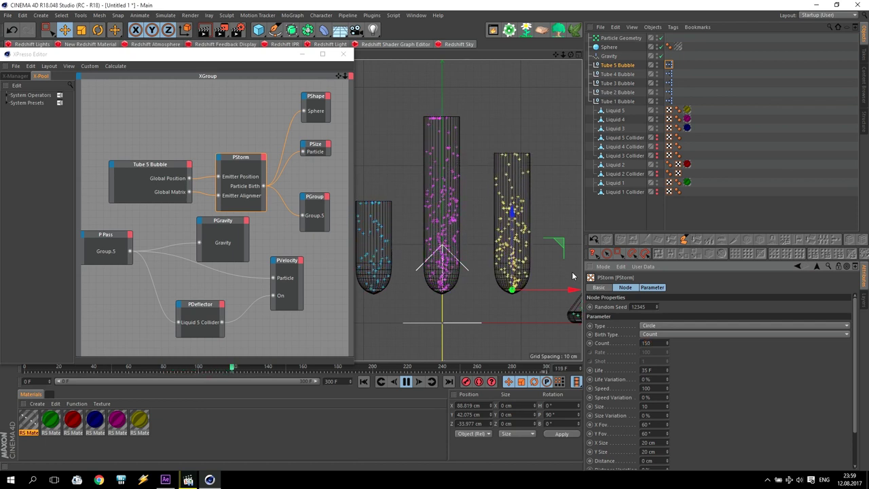
Close the XPresso editor, pan the front view over the glassware, and rewind to frame 0.
scroll(523, 298, down, 5)
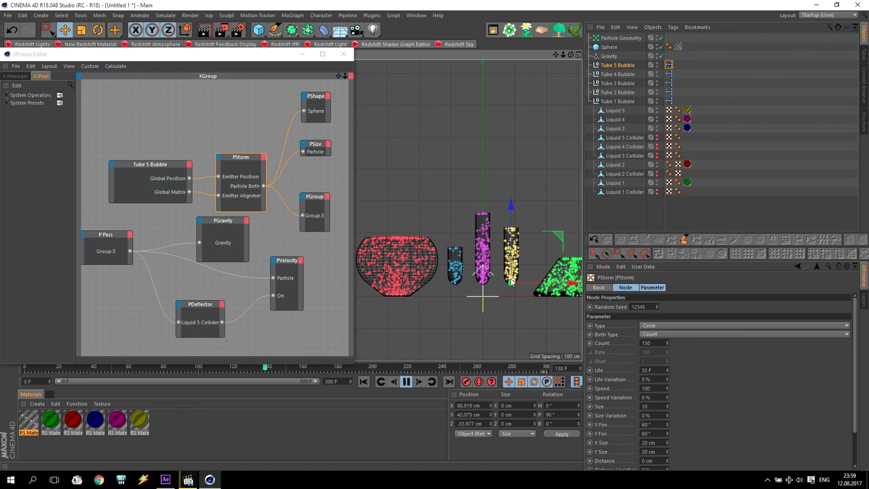
scroll(407, 169, up, 2)
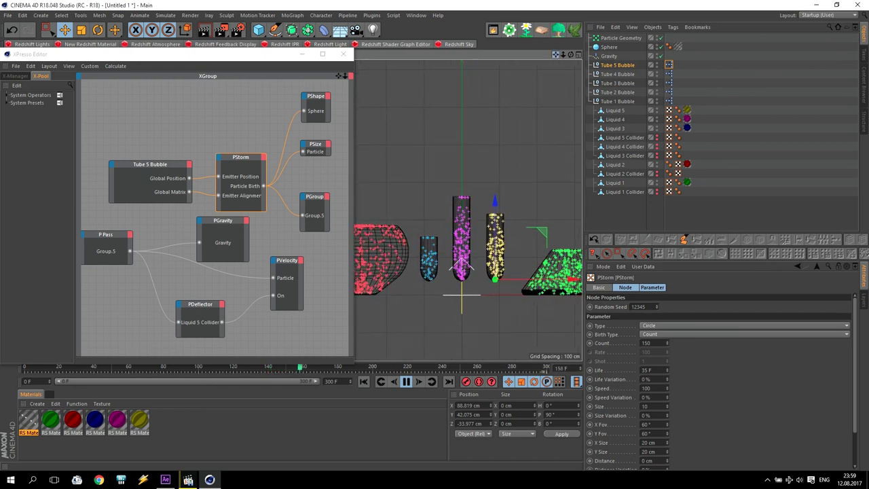
click(344, 54)
alt+middle_drag(600, 206, 484, 223)
scroll(401, 291, up, 2)
click(406, 382)
click(363, 382)
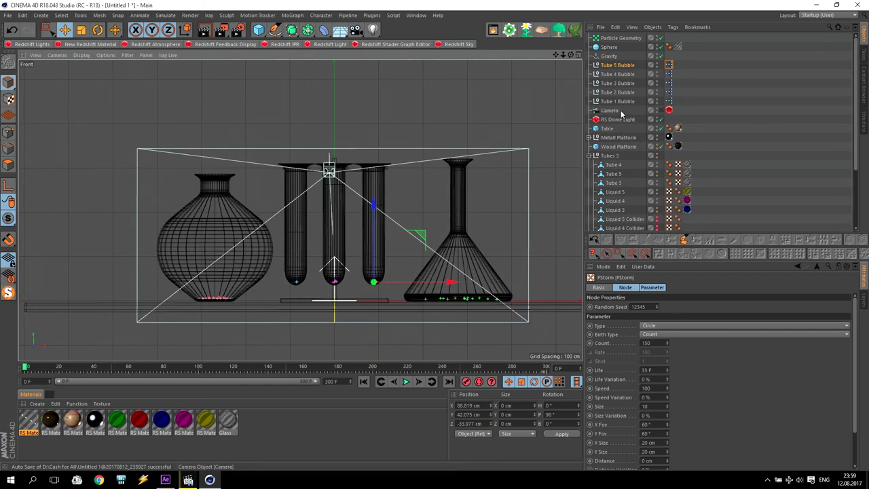
Maximize the Perspective view and look through the scene camera.
click(661, 112)
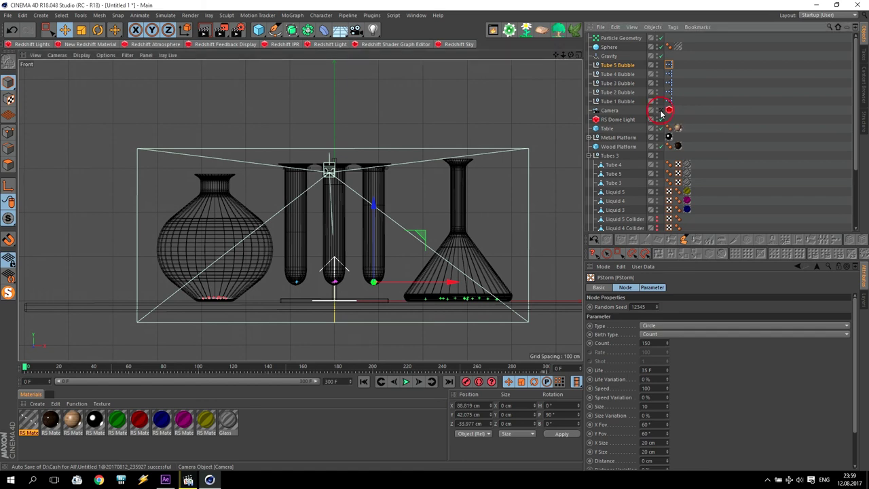
middle_click(402, 206)
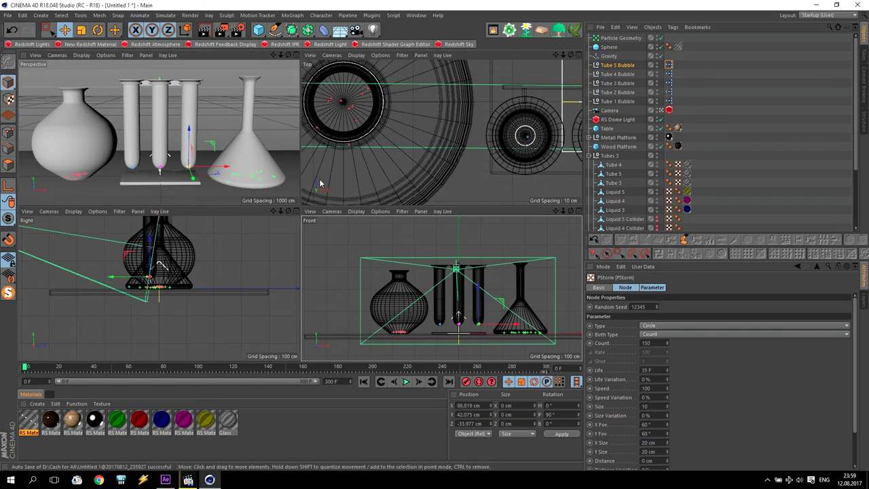
middle_click(222, 164)
click(661, 112)
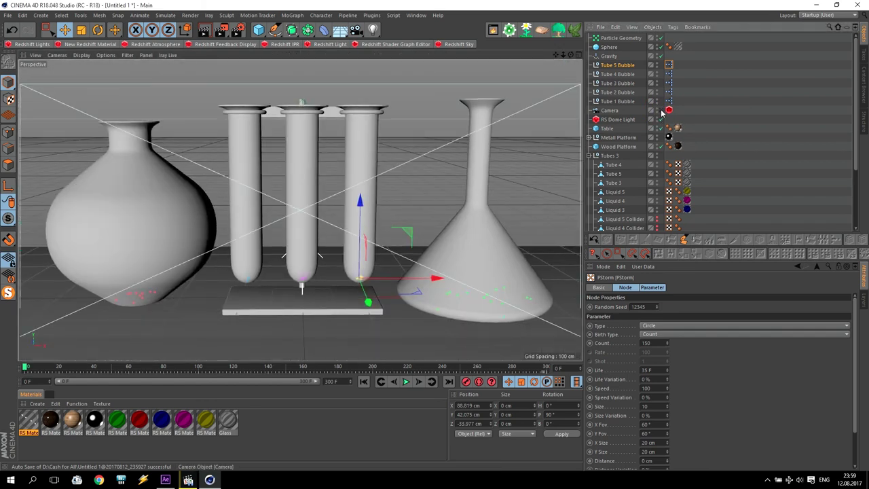
click(661, 111)
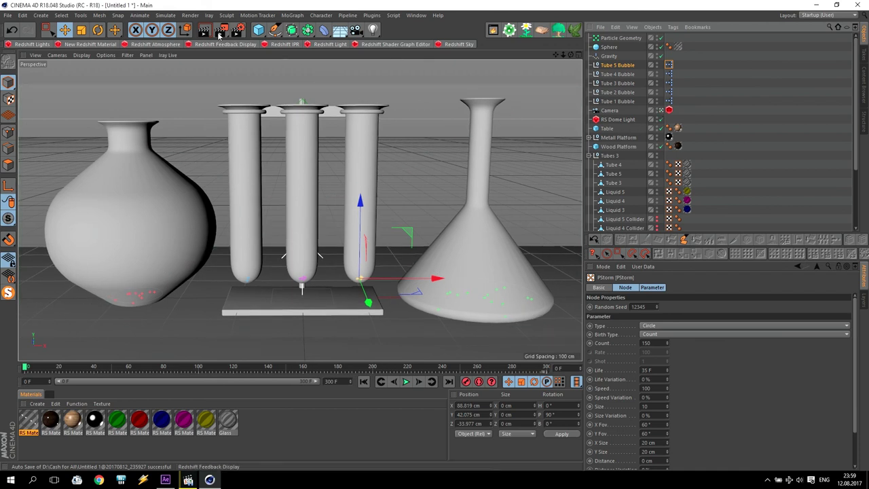
Play the simulation to frame 59 and render that frame in the viewport.
click(405, 381)
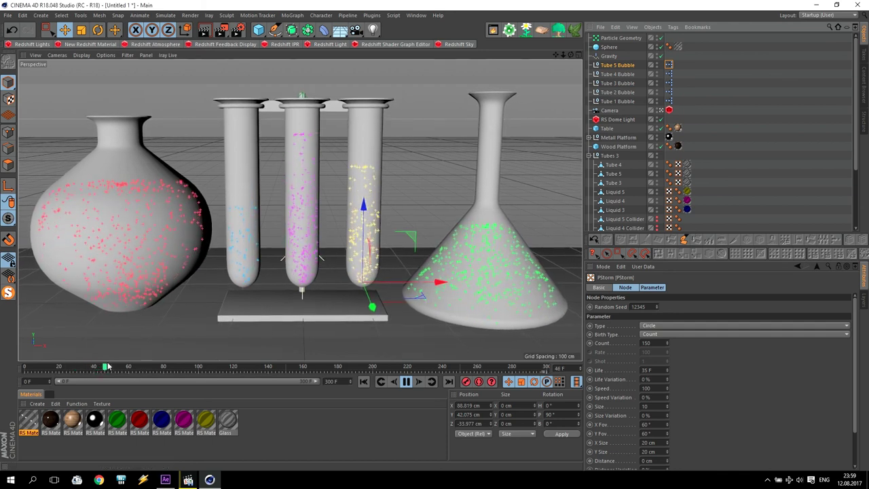
click(406, 382)
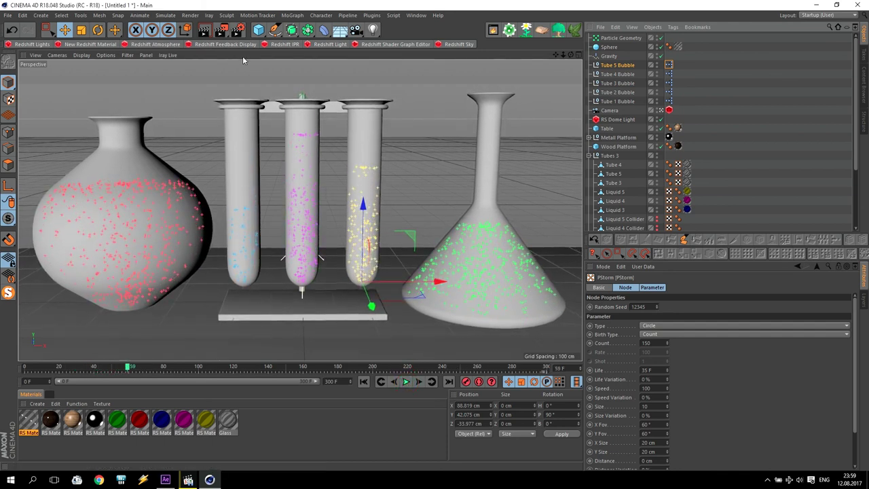
click(204, 30)
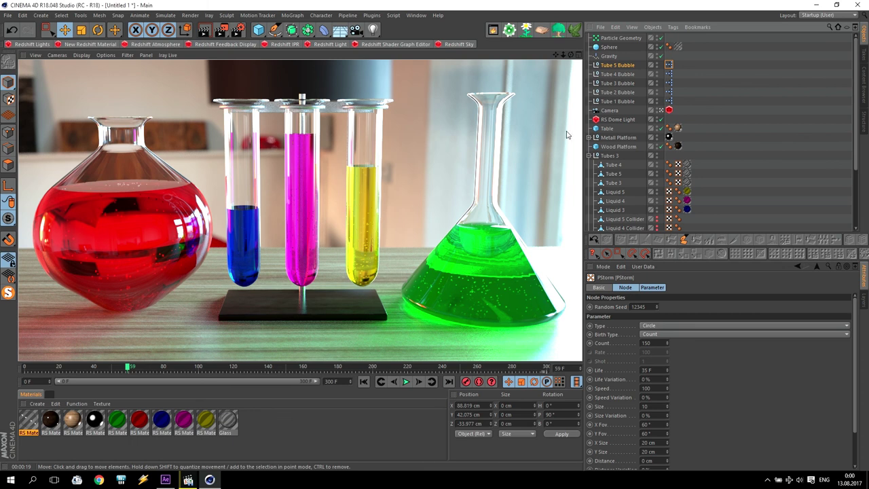
Raise Tube 4 Bubble's PStorm Count to 400, replay to frame 48, and render the frame.
double_click(669, 74)
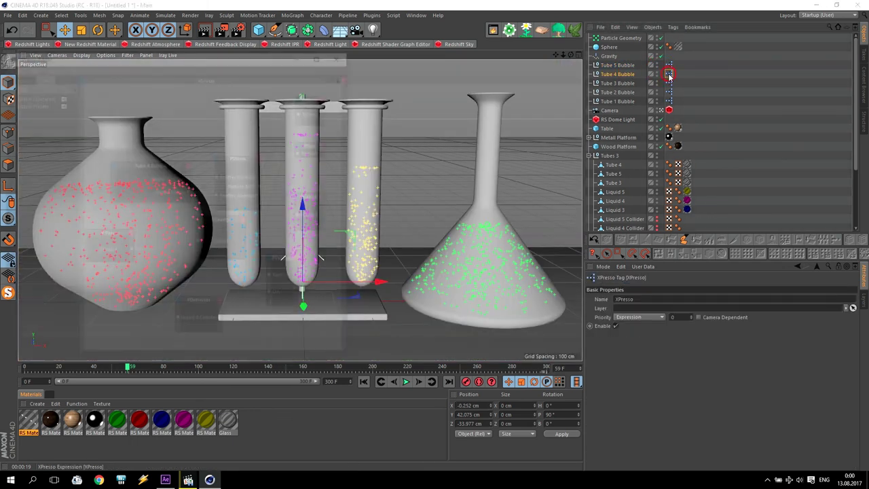
click(241, 159)
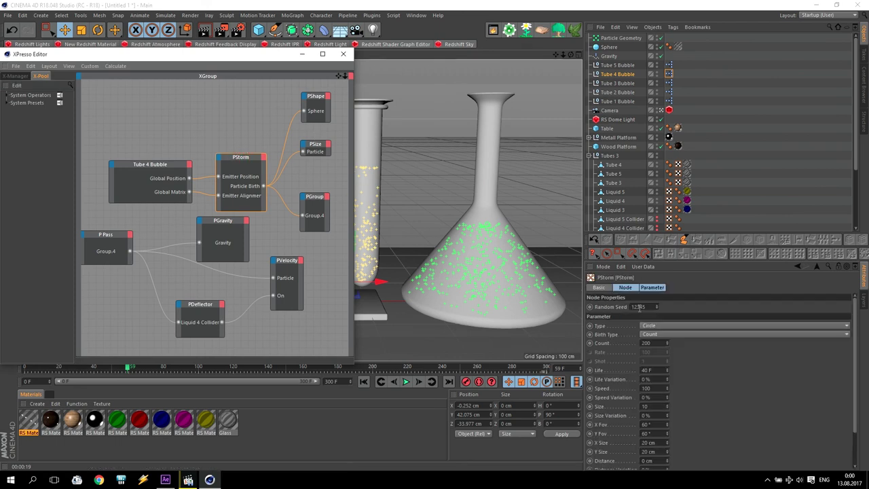
click(659, 343)
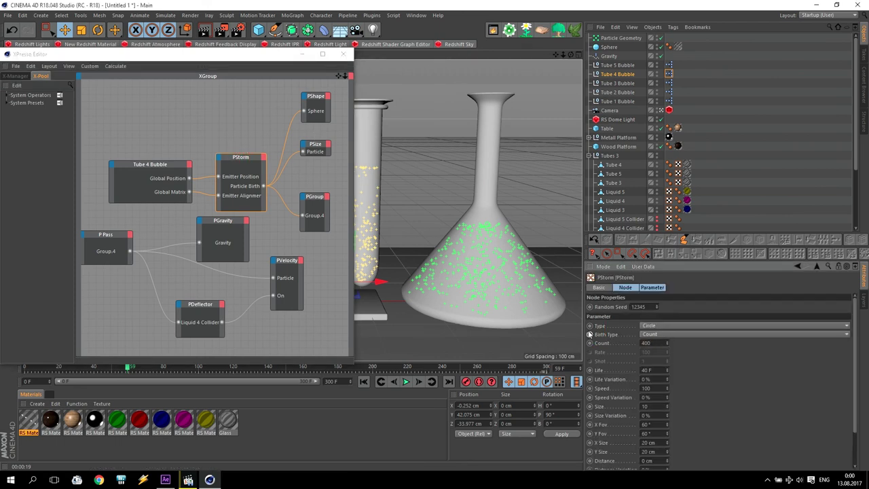
click(343, 54)
click(406, 382)
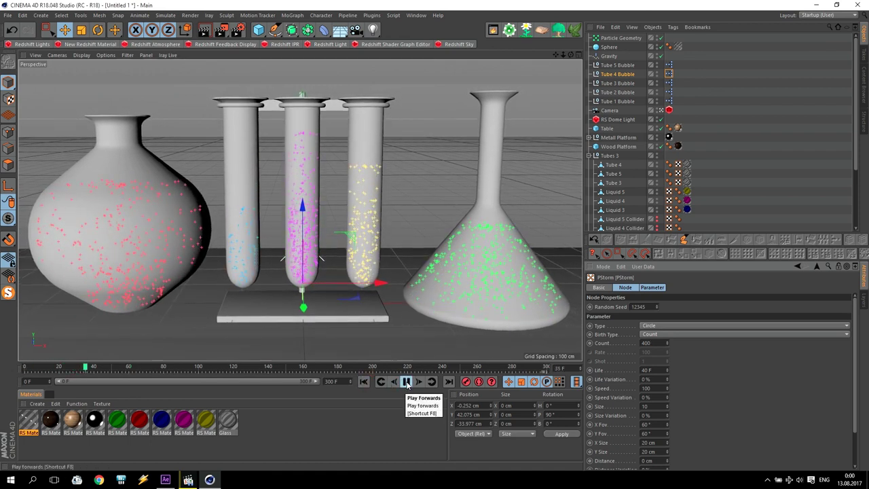
click(406, 382)
key(shift+r)
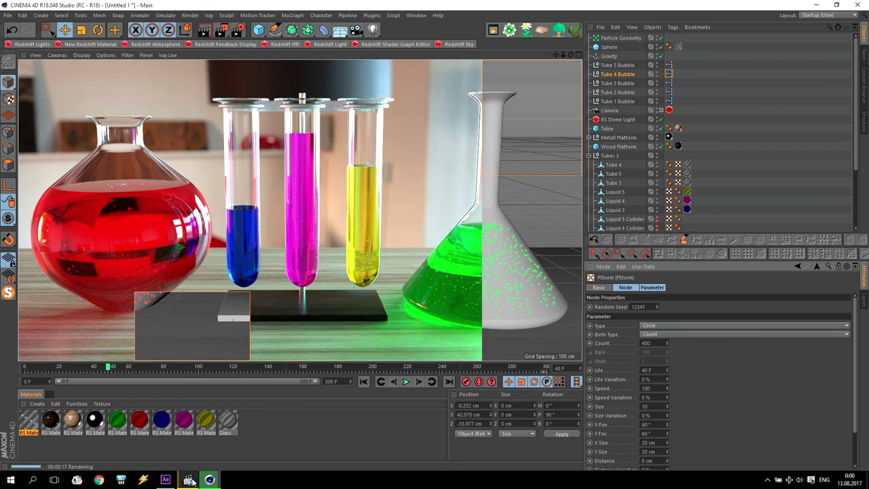
Play Laboratory.mp4 for comparison, pause it at 00:03, and minimize the player.
key(alt+Tab)
click(407, 269)
click(411, 285)
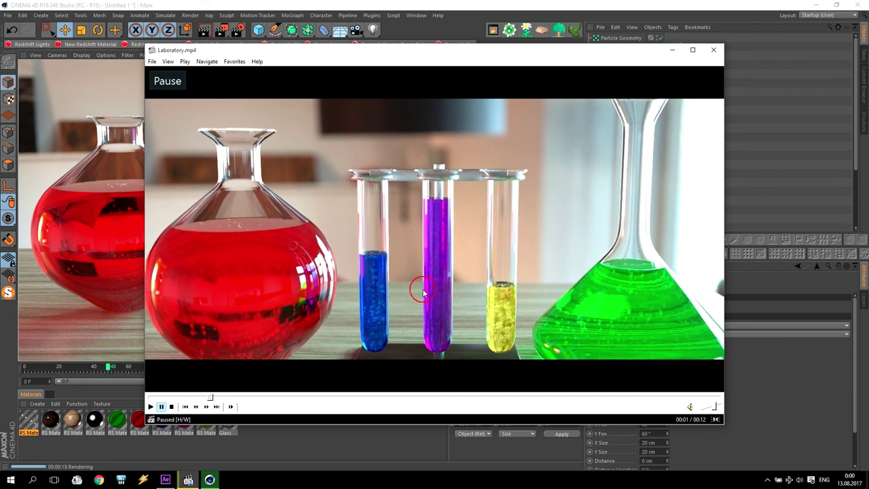
click(381, 321)
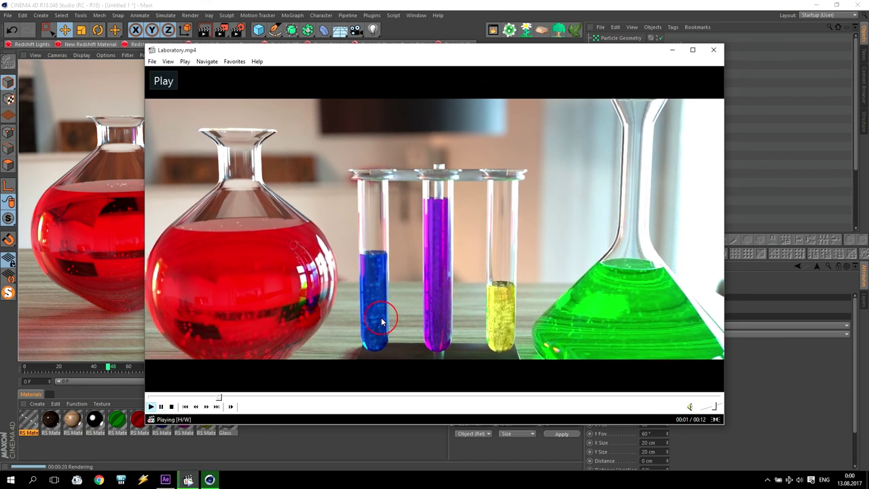
click(250, 333)
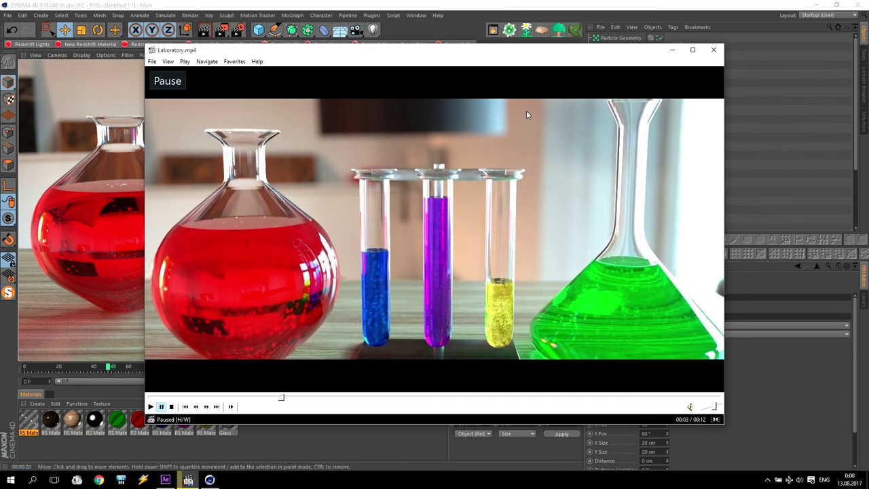
click(672, 50)
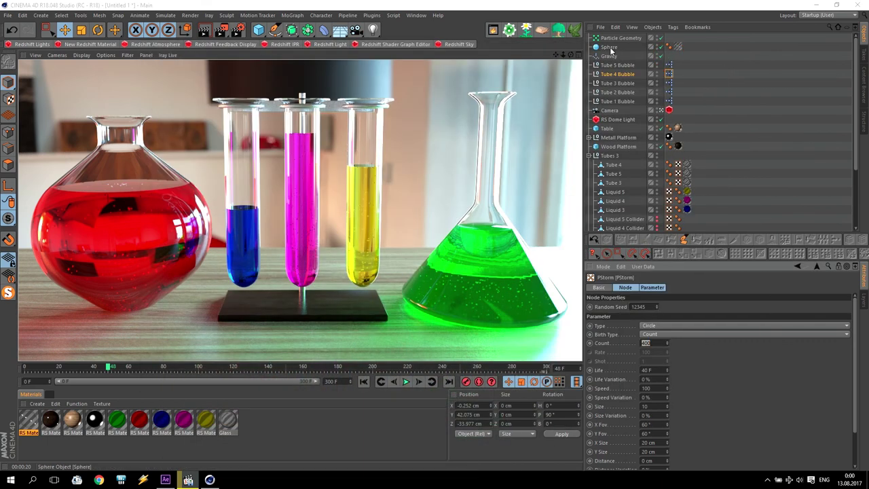
Enlarge the bubble Sphere's radius to 1.5 cm and replay the simulation to frame 42.
click(609, 47)
click(645, 307)
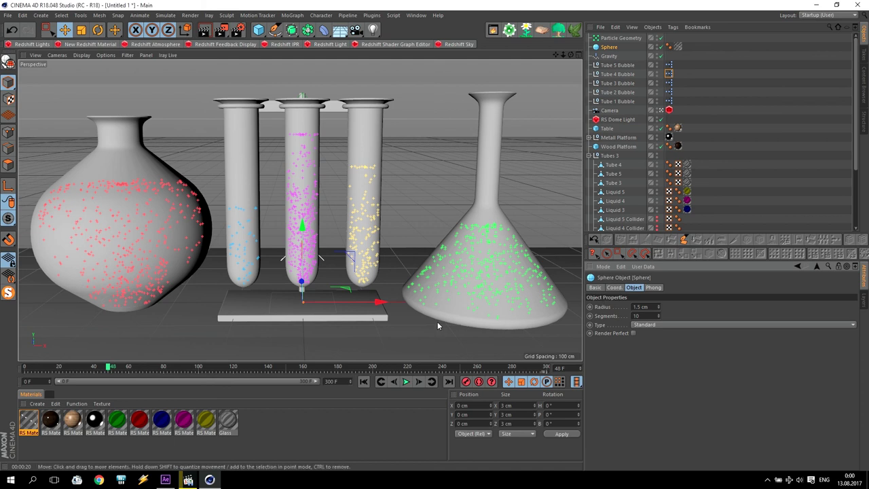
click(363, 381)
click(406, 382)
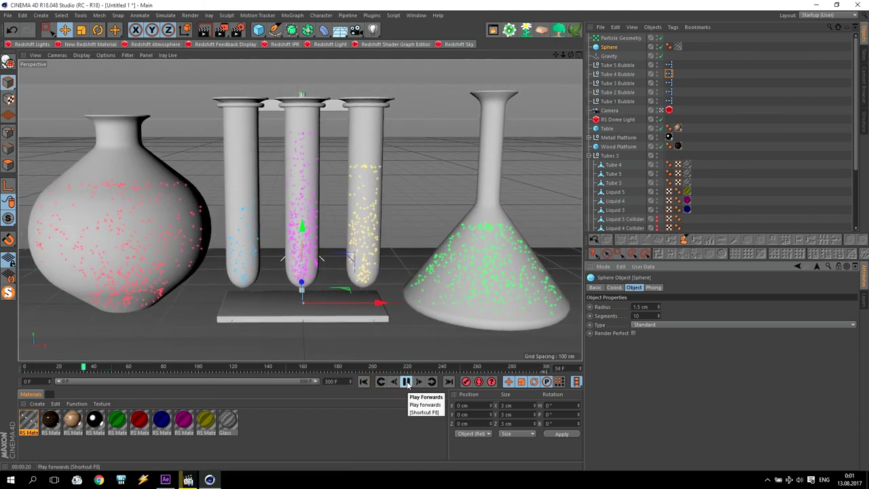
click(406, 382)
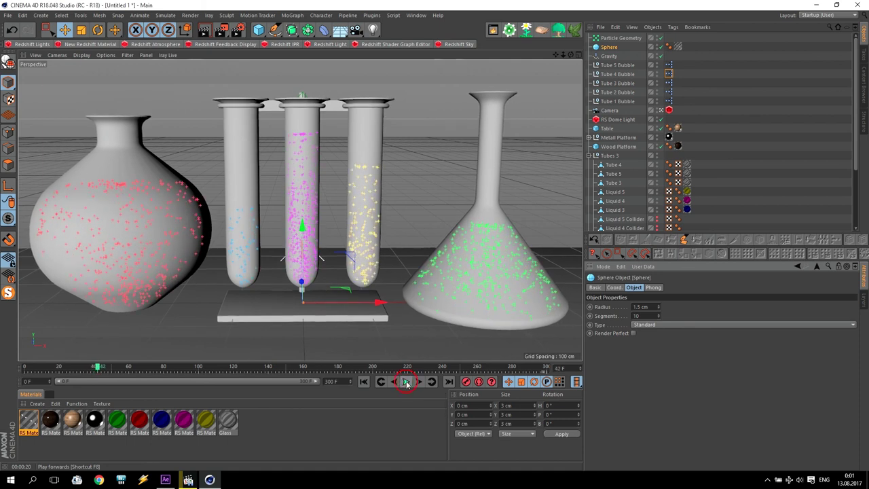
Raise Tube 2 Bubble's PStorm Count from 500 to 700.
click(617, 92)
click(669, 92)
double_click(668, 92)
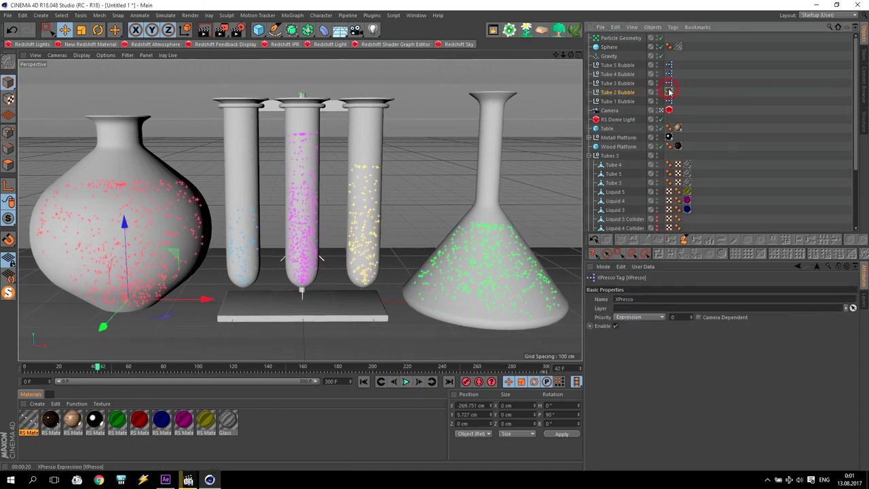
click(271, 185)
click(616, 341)
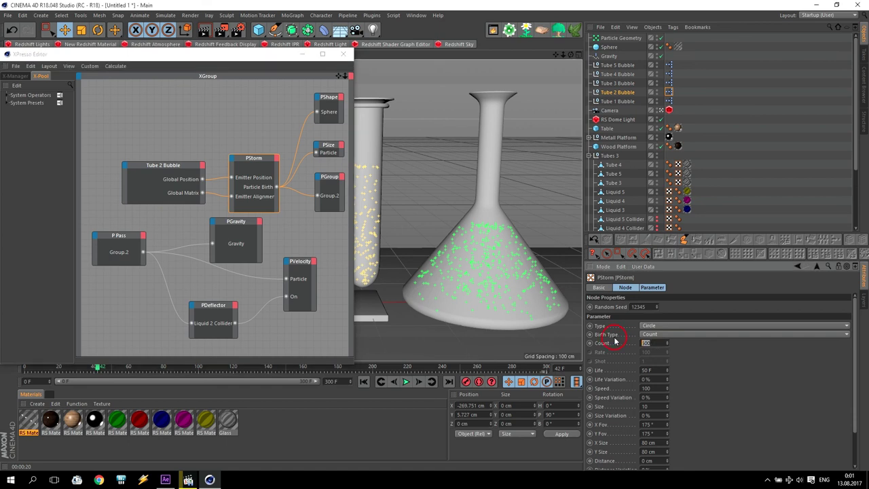
text(700)
Replay the simulation to frame 62 and render it in the viewport.
click(343, 54)
click(405, 381)
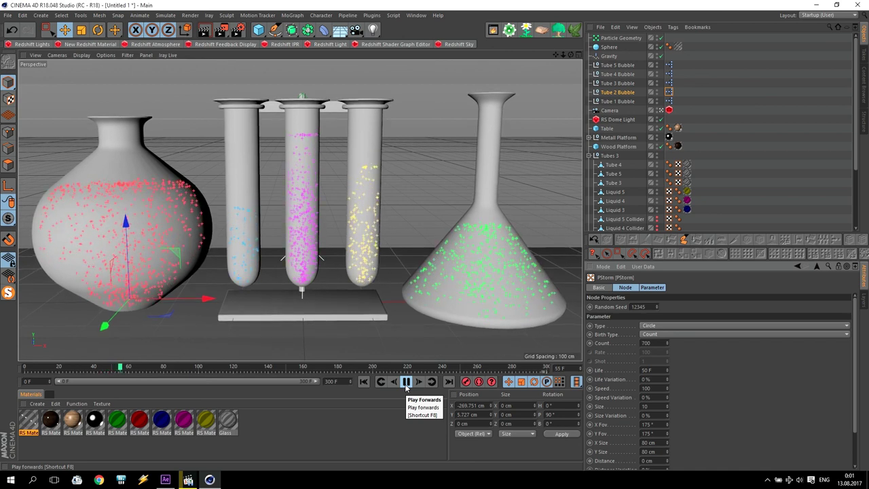
click(406, 381)
click(204, 32)
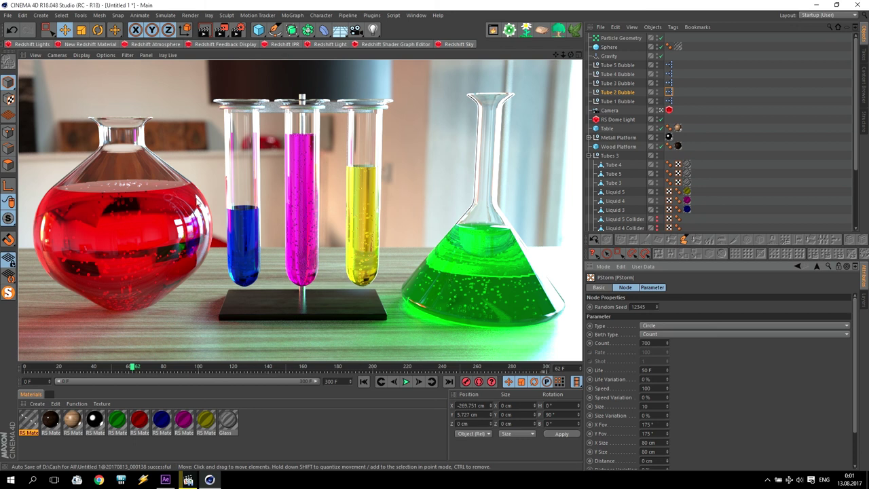
Enable Motion Blur in the Redshift render settings.
click(236, 30)
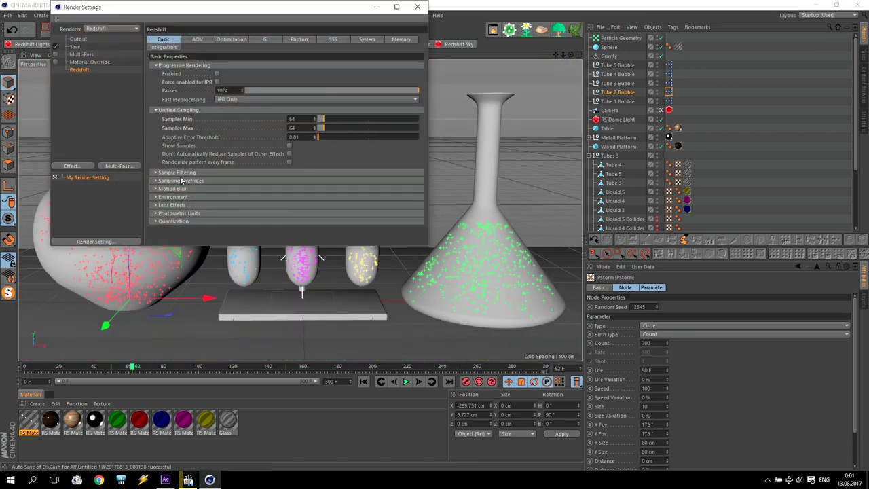
click(156, 188)
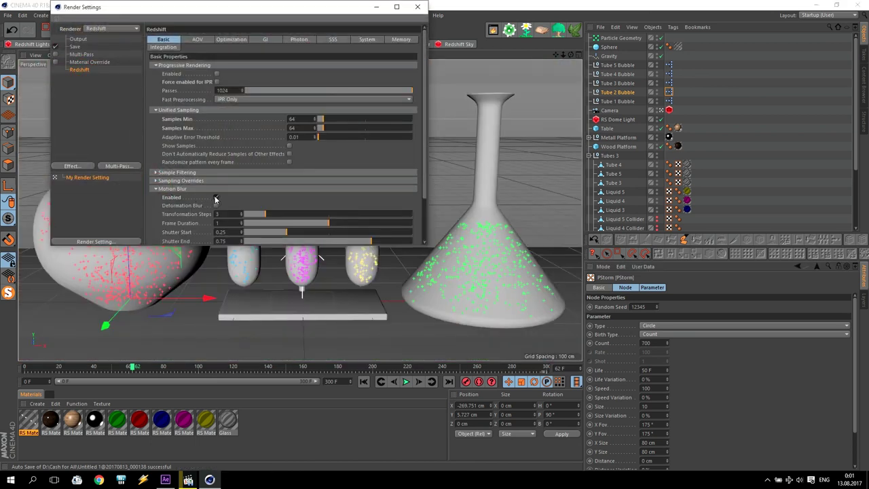
click(216, 197)
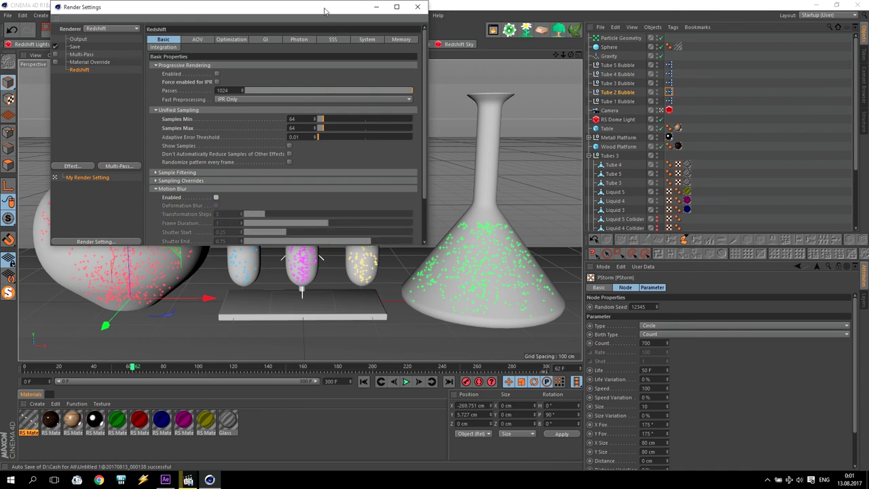
click(216, 197)
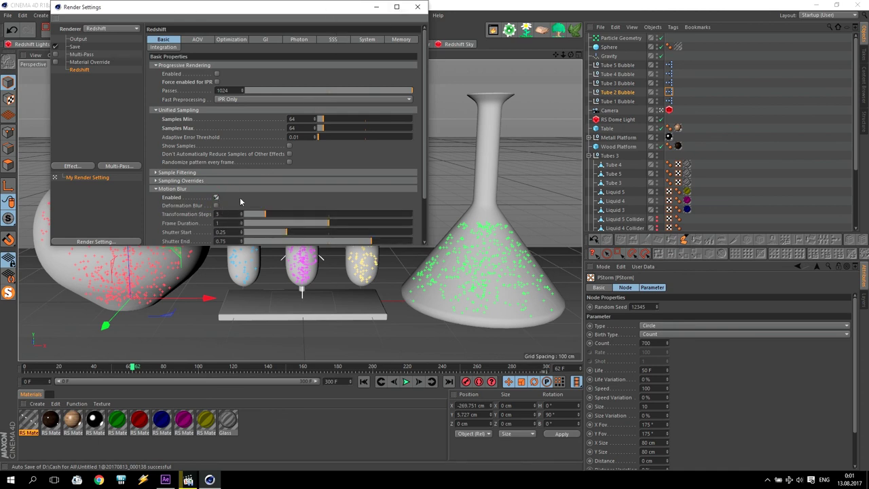
click(416, 7)
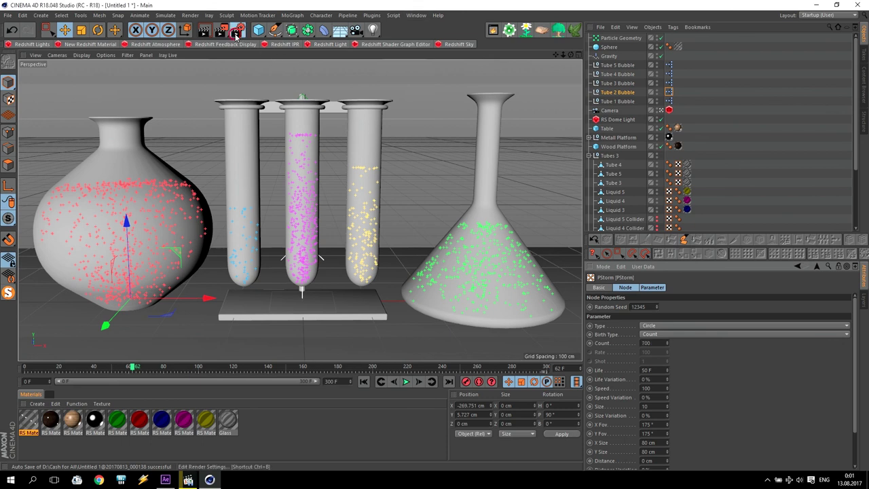
Render the frame to the Picture Viewer and bring up the Laboratory.mp4 reference video.
click(236, 35)
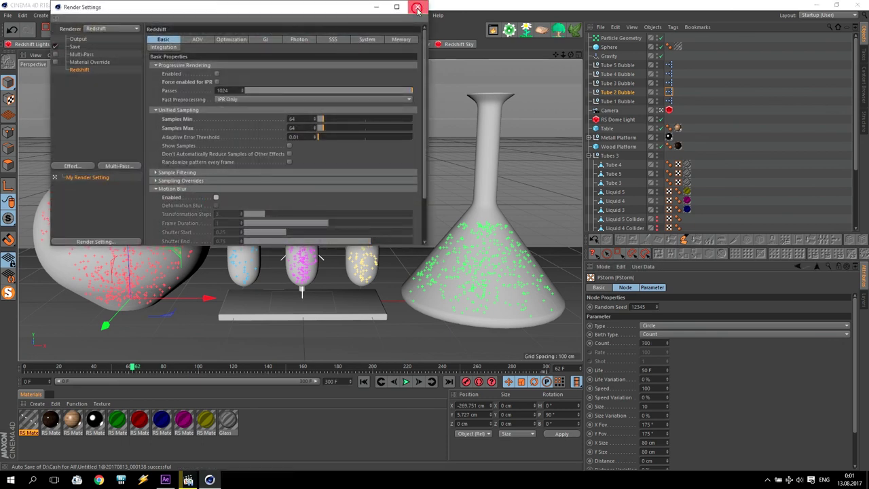
click(417, 6)
click(224, 31)
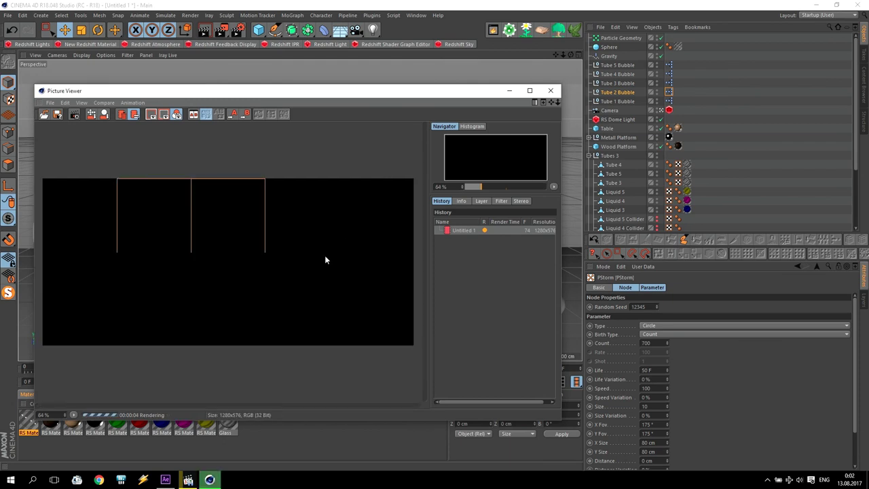
click(188, 479)
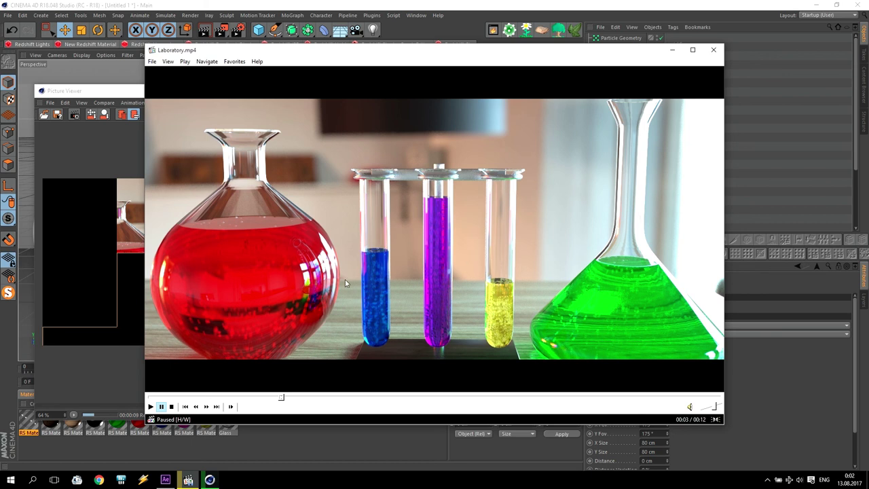
Play Laboratory.mp4 briefly, pause it, and close Media Player Classic.
click(299, 301)
click(351, 317)
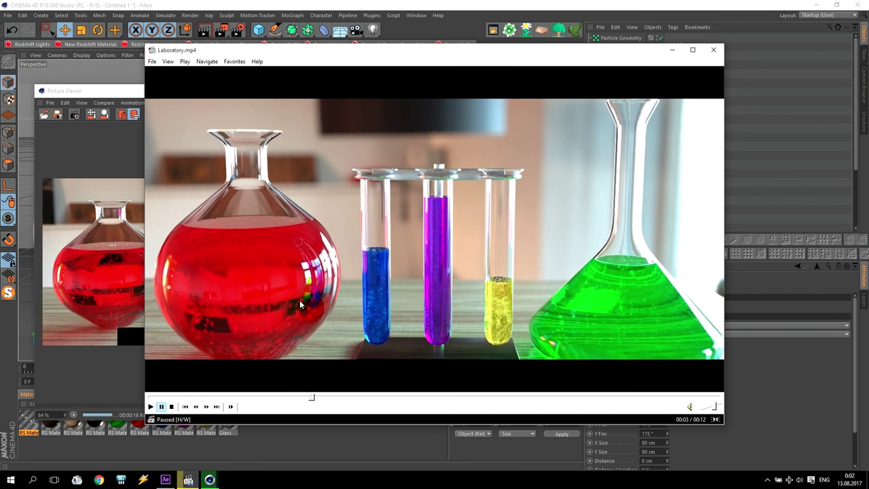
click(714, 49)
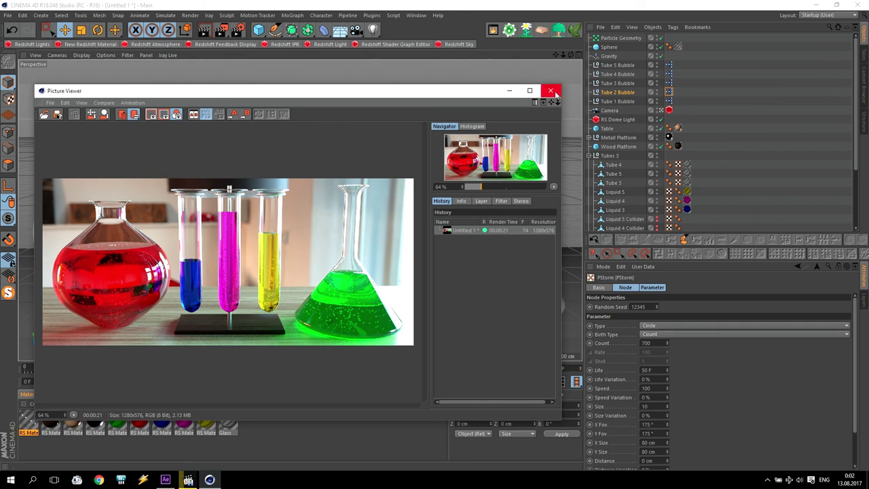
Close the Picture Viewer and start a second render of the frame to the Picture Viewer.
click(551, 91)
click(237, 30)
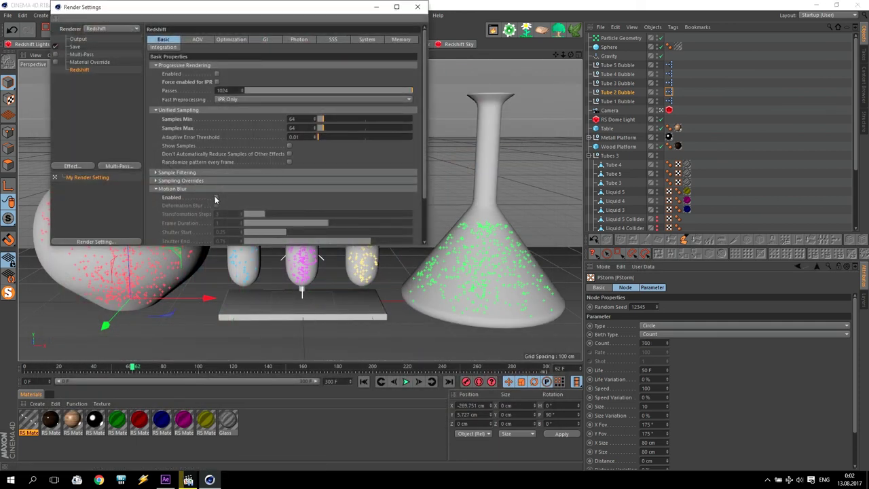
click(417, 7)
click(220, 30)
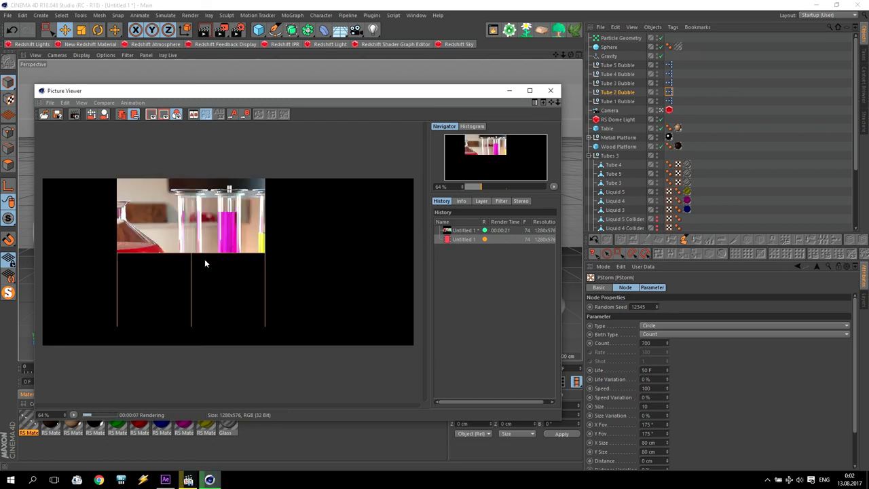
Maximize the Picture Viewer, zoom in, and switch between the finished and in-progress renders.
click(533, 91)
scroll(409, 190, up, 3)
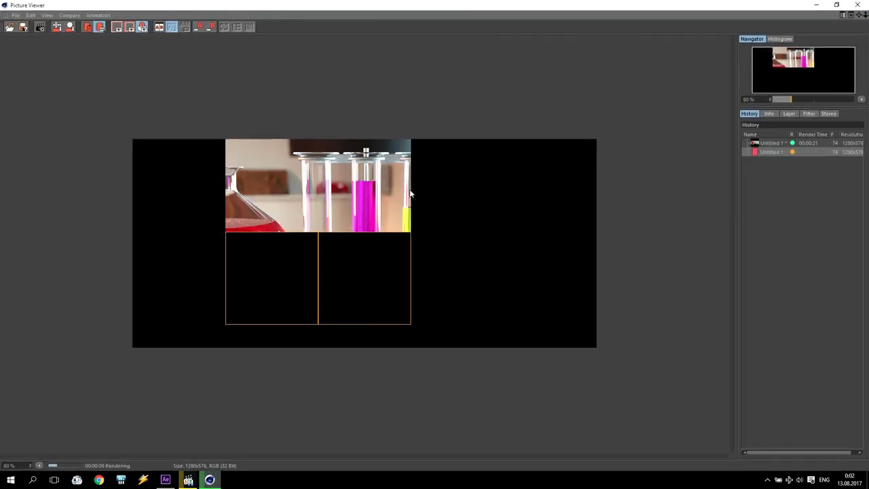
scroll(409, 193, up, 1)
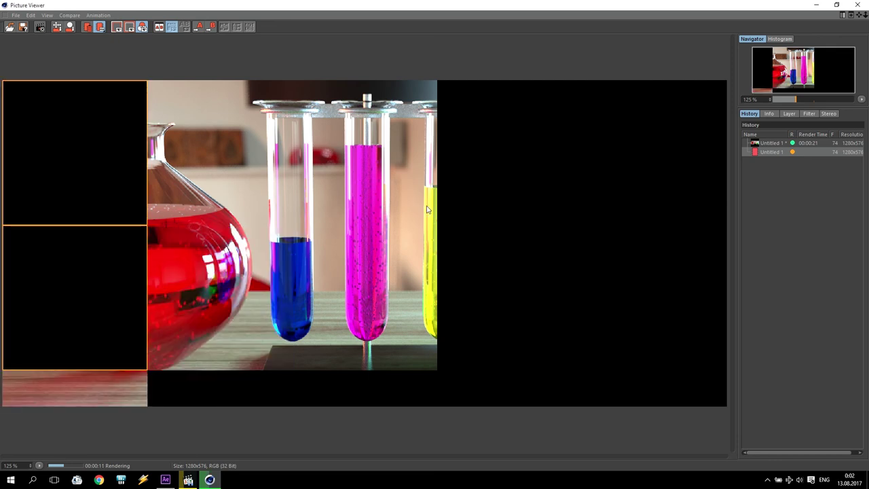
click(771, 144)
click(771, 152)
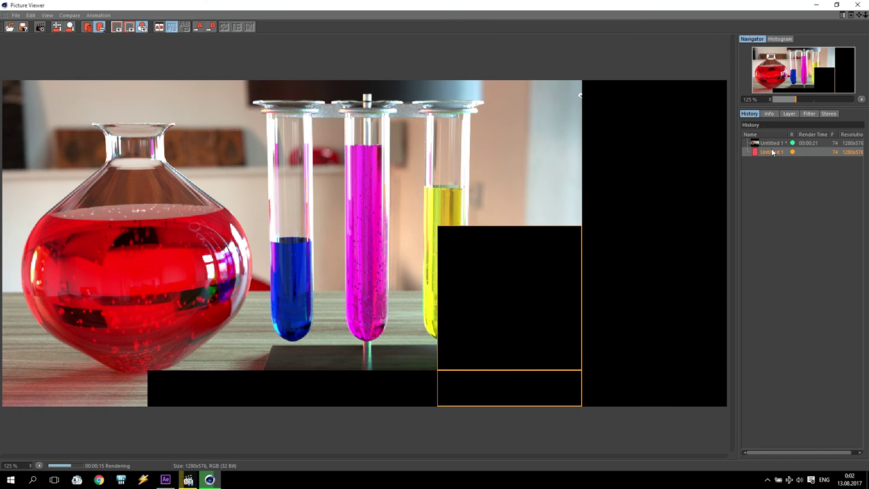
click(771, 144)
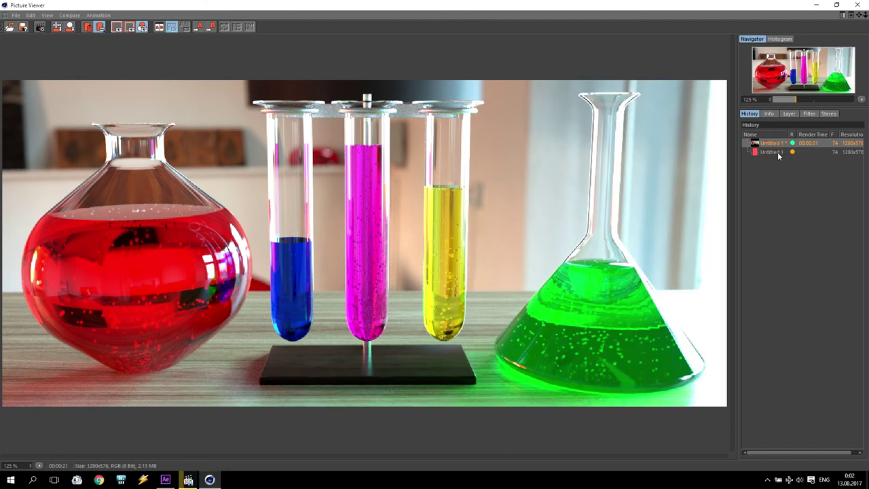
click(777, 152)
click(774, 144)
click(775, 151)
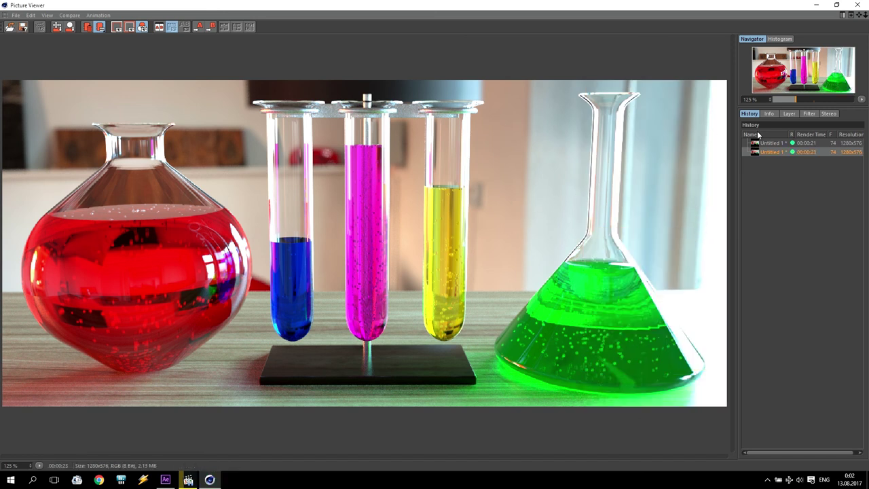
Flip between the two History renders to compare them, then close the Picture Viewer.
click(775, 143)
click(776, 152)
click(775, 143)
click(776, 152)
click(775, 143)
click(773, 150)
click(774, 147)
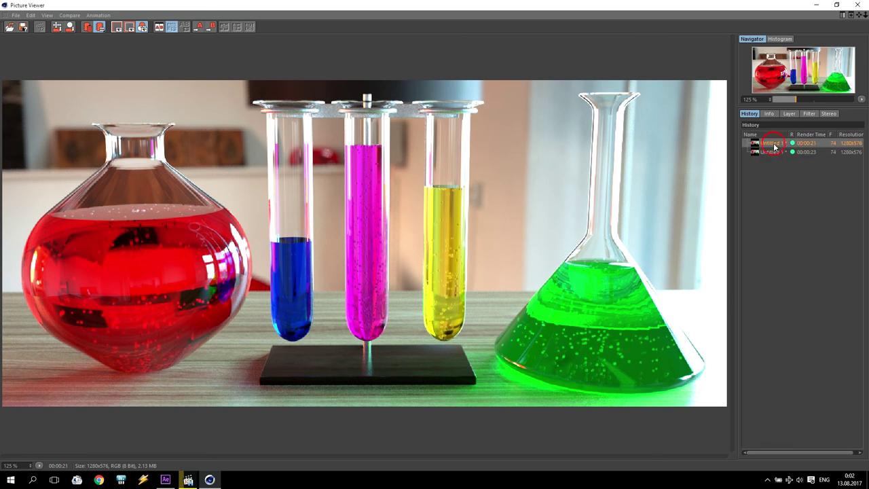
click(857, 5)
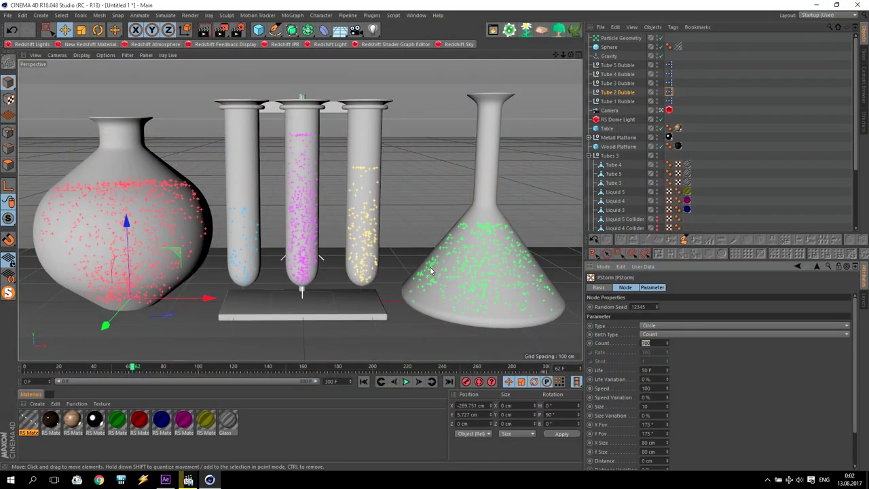
Collapse the Tubes 3, Tube 2 and Tube 1 groups in the Object Manager.
click(588, 155)
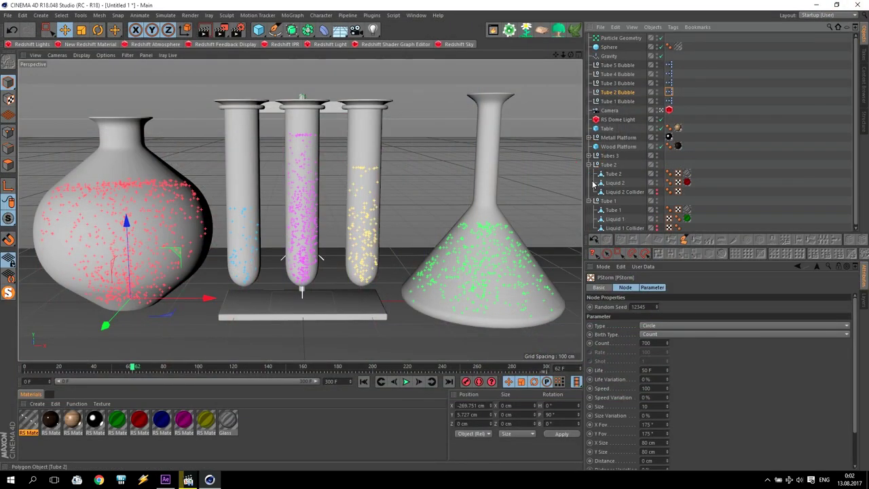
click(588, 165)
click(588, 174)
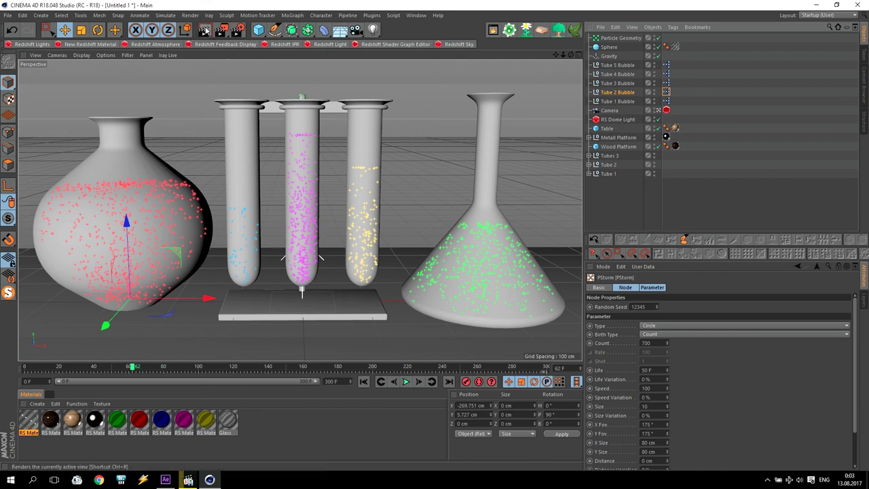
Set the Render Settings Output Frame Range to All Frames, 0 F to 300 F.
click(237, 29)
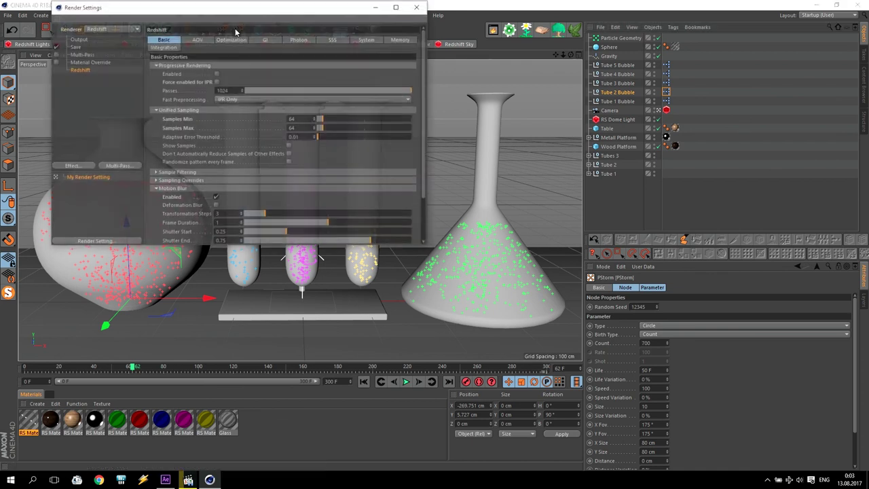
click(79, 39)
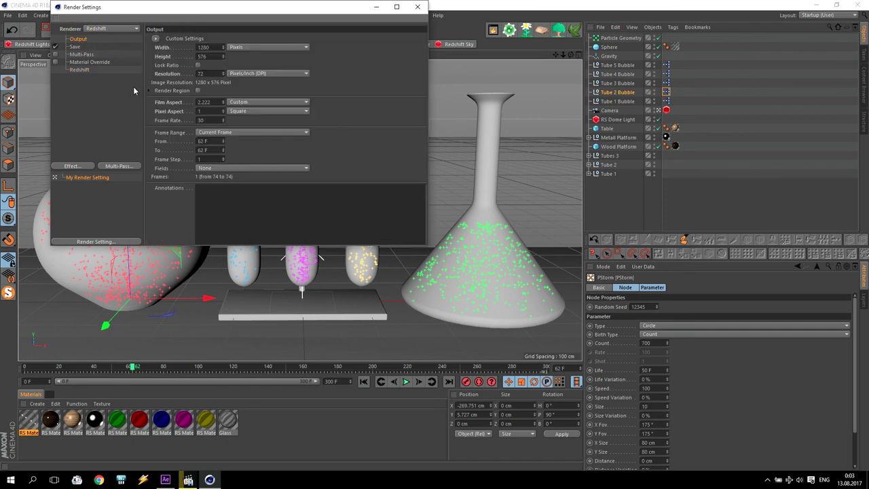
click(214, 132)
click(223, 158)
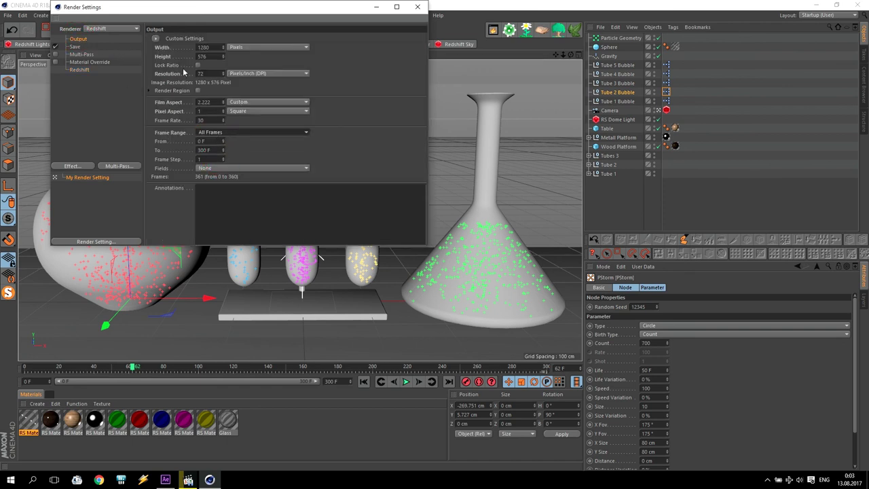
drag(125, 11, 229, 76)
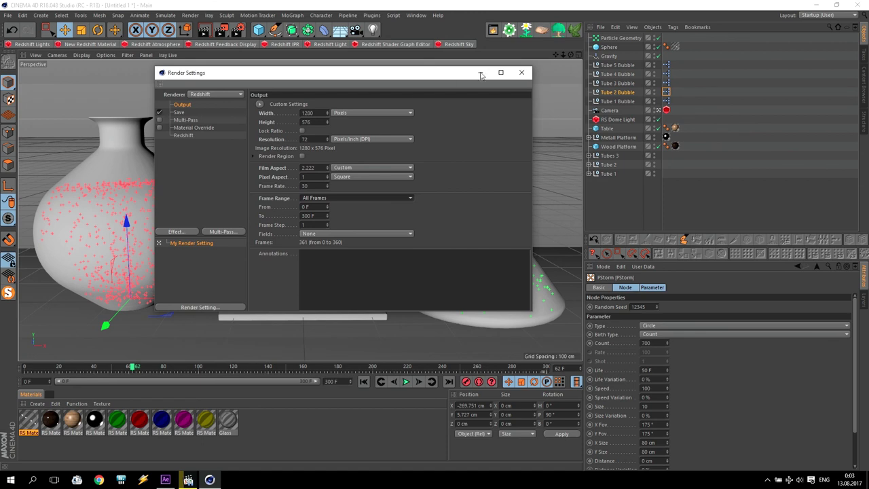
click(319, 197)
click(319, 201)
click(312, 206)
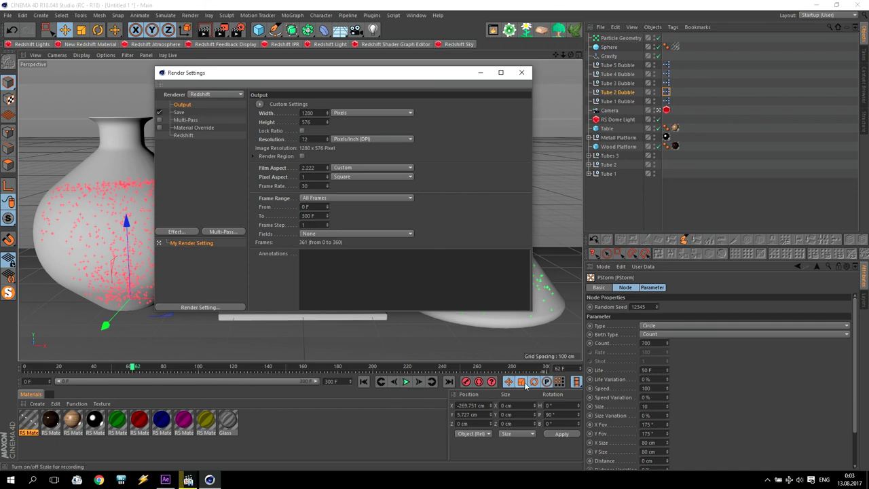
Set the animation start frame and playback range to -50 and go to the start.
click(363, 381)
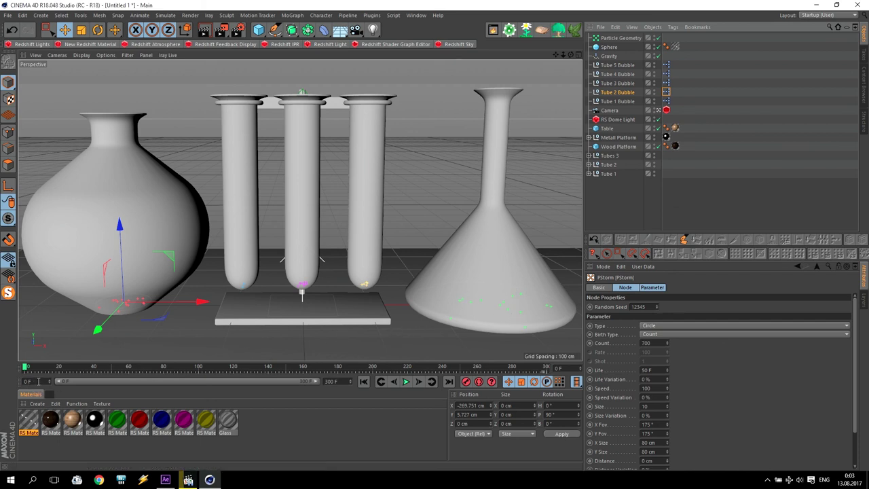
drag(38, 382, 11, 381)
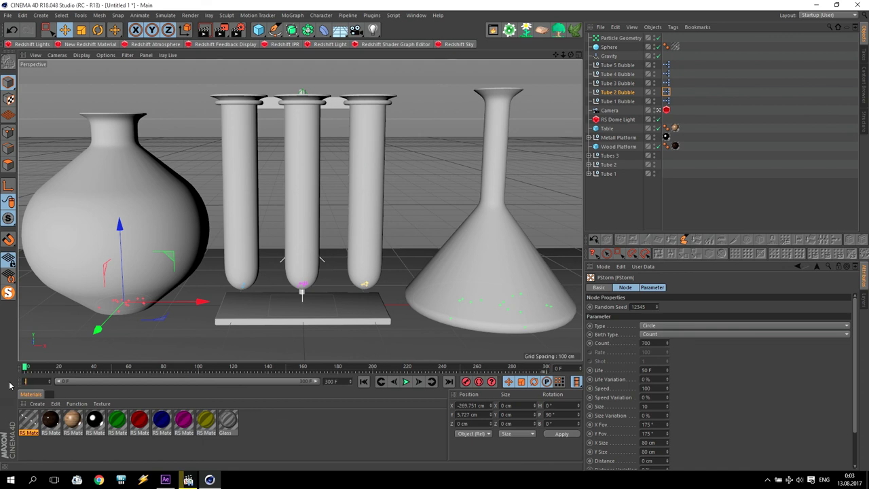
text(-50)
key(Return)
drag(92, 384, 55, 384)
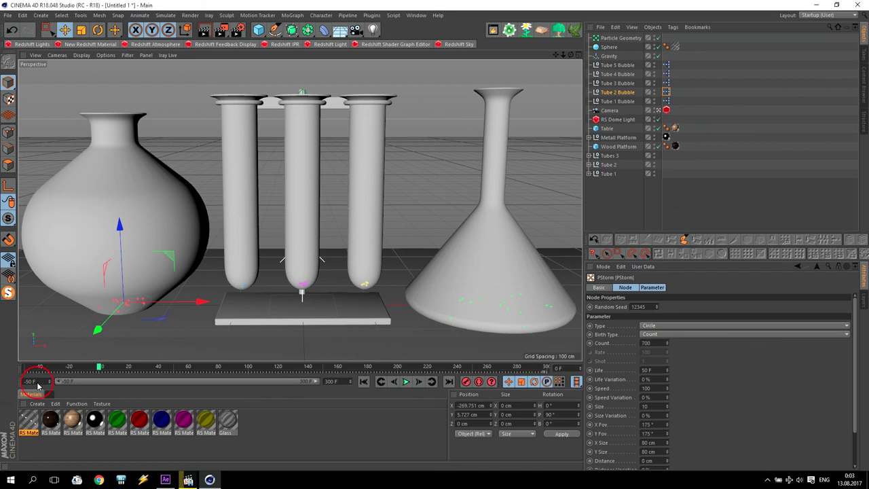
click(365, 381)
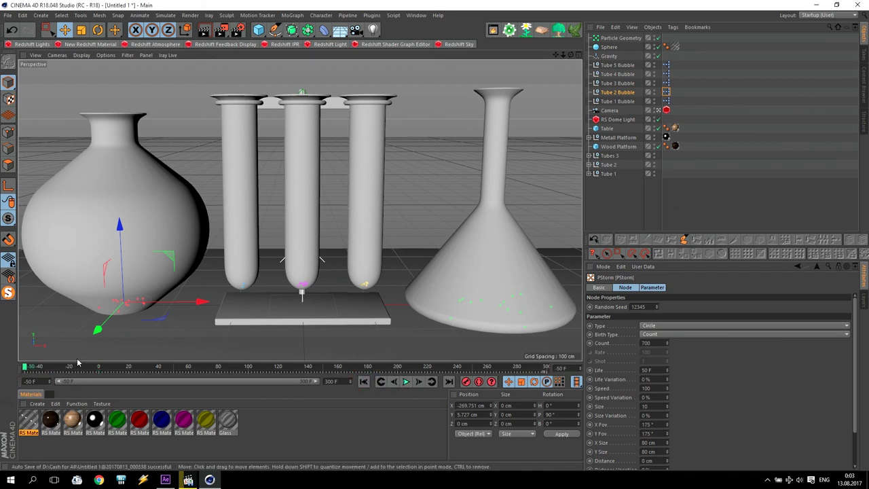
Play back the particle pre-roll, stop it, and reopen the render settings.
click(405, 382)
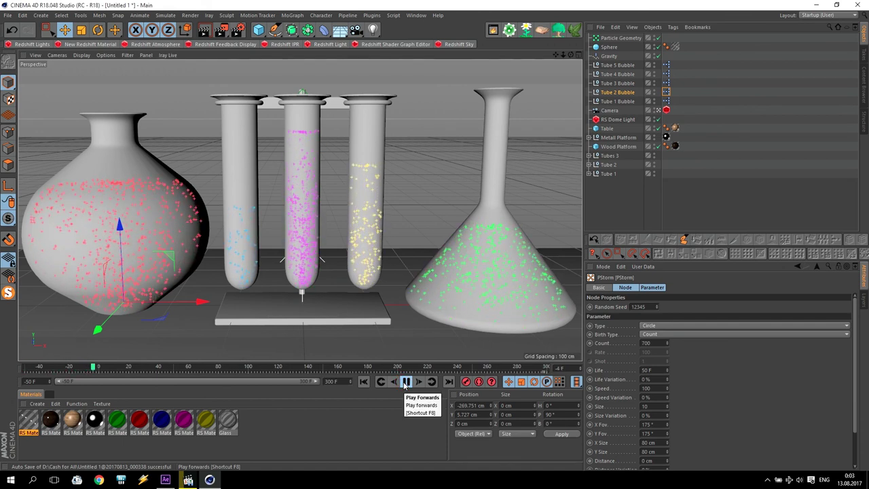
click(405, 382)
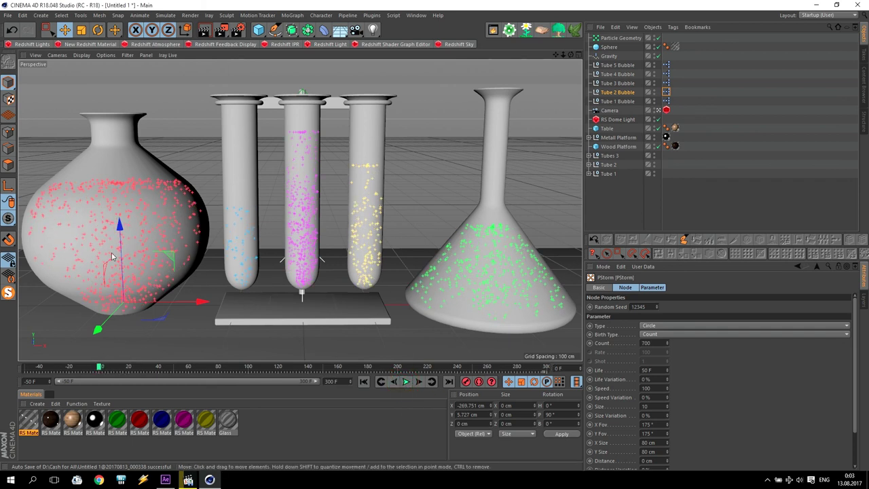
click(237, 29)
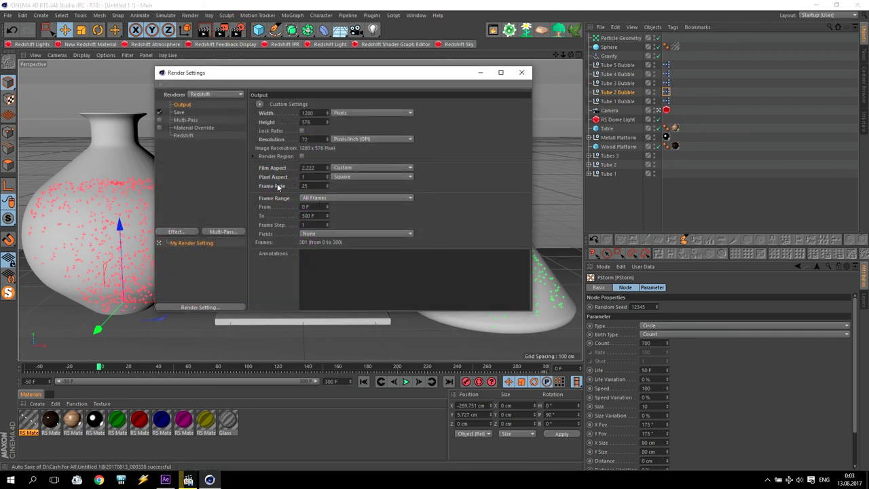
Open Project Settings, then set the Render Settings Save format to PNG.
click(22, 15)
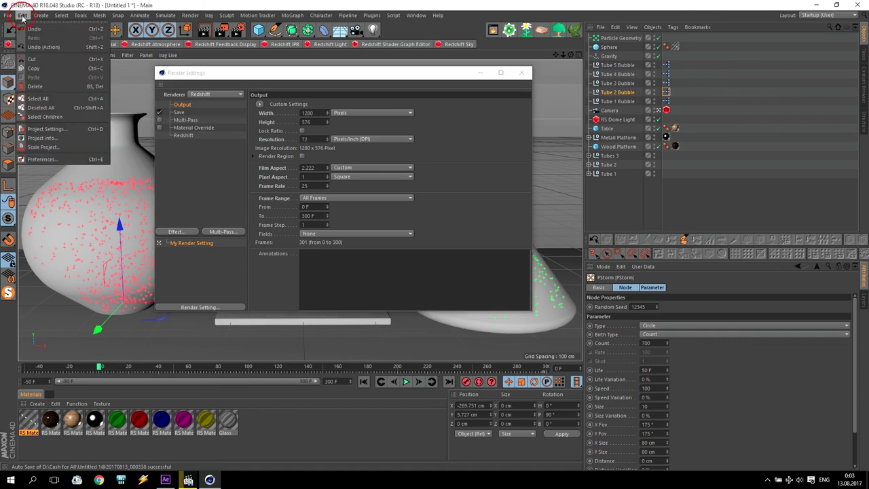
click(73, 126)
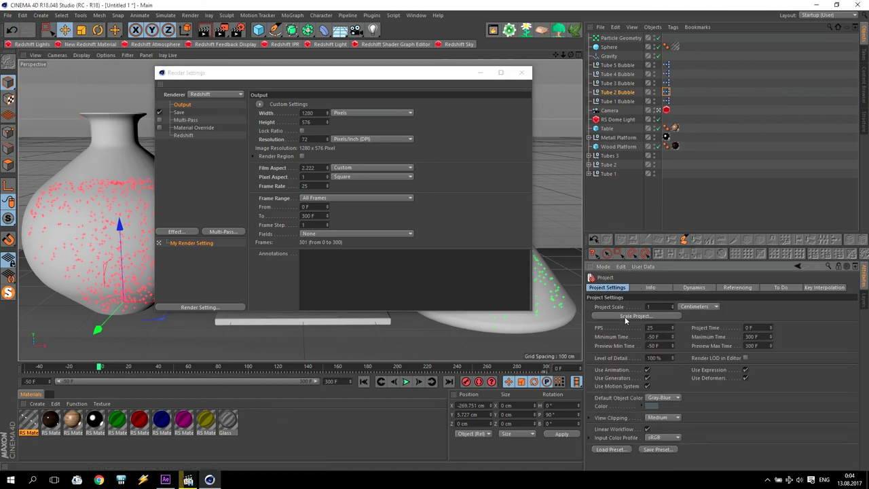
click(178, 113)
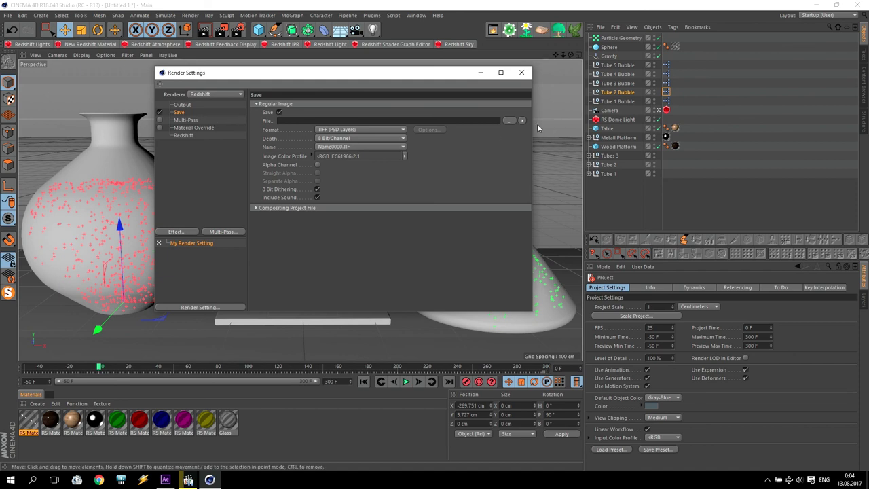
click(395, 129)
click(348, 217)
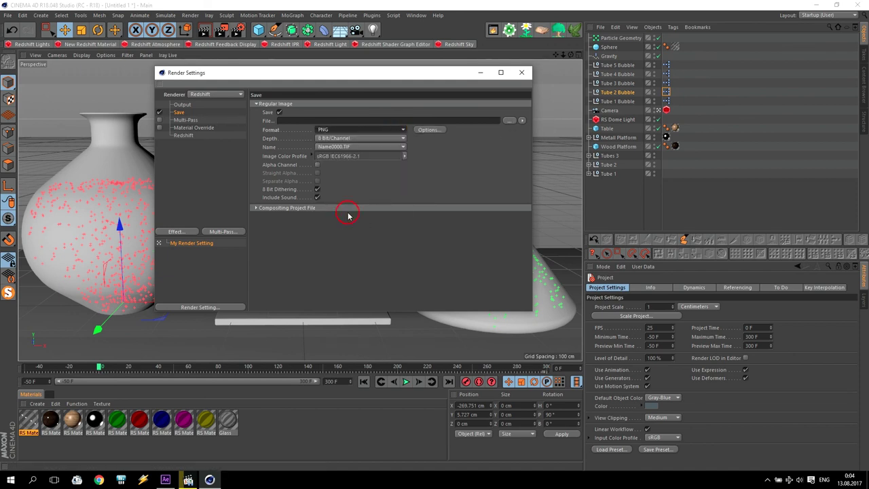
click(510, 121)
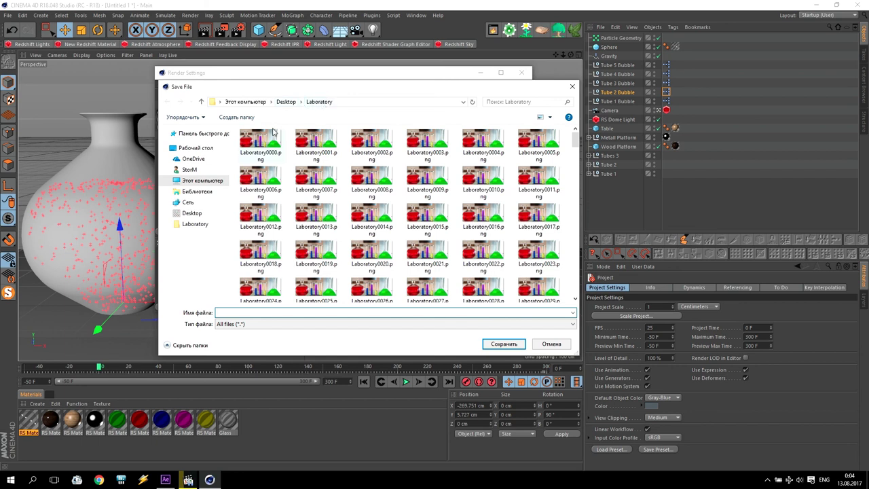
click(551, 343)
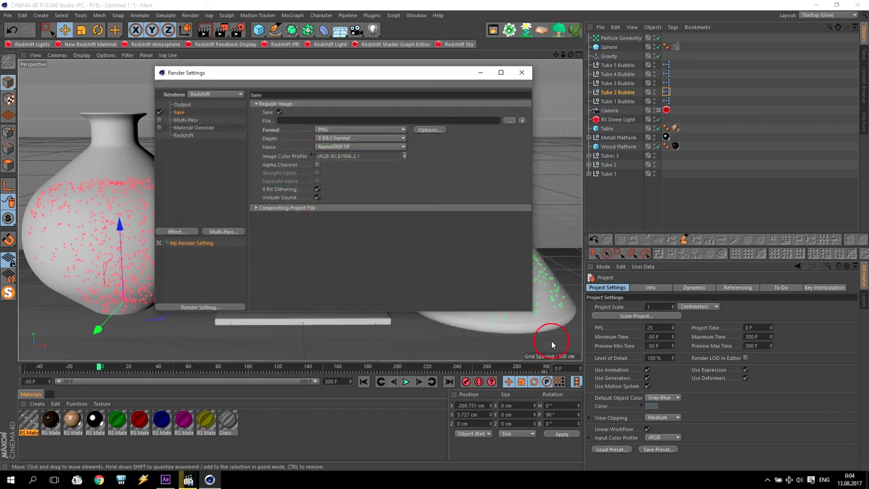
Review the Redshift Basic and System settings, close Render Settings, and switch to After Effects.
click(183, 136)
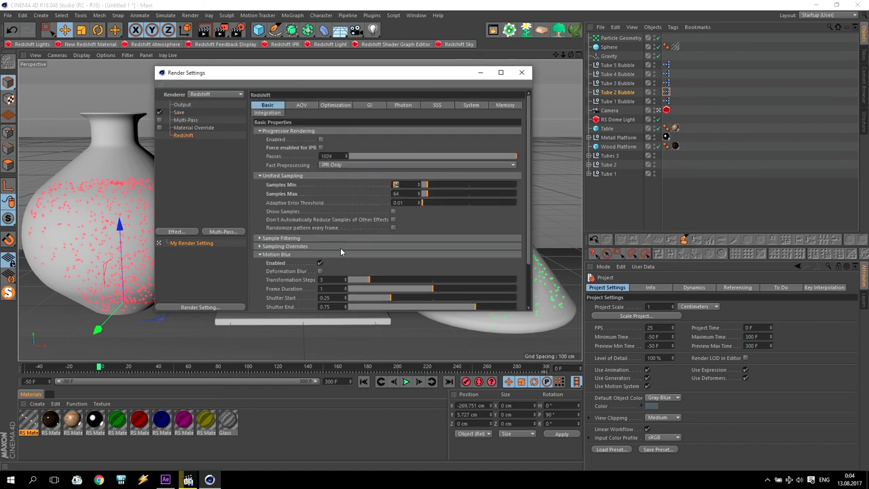
click(472, 106)
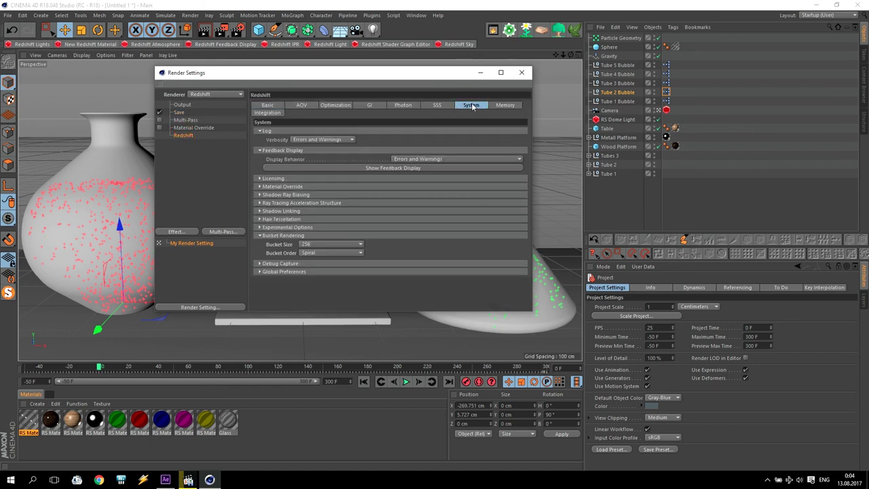
click(522, 72)
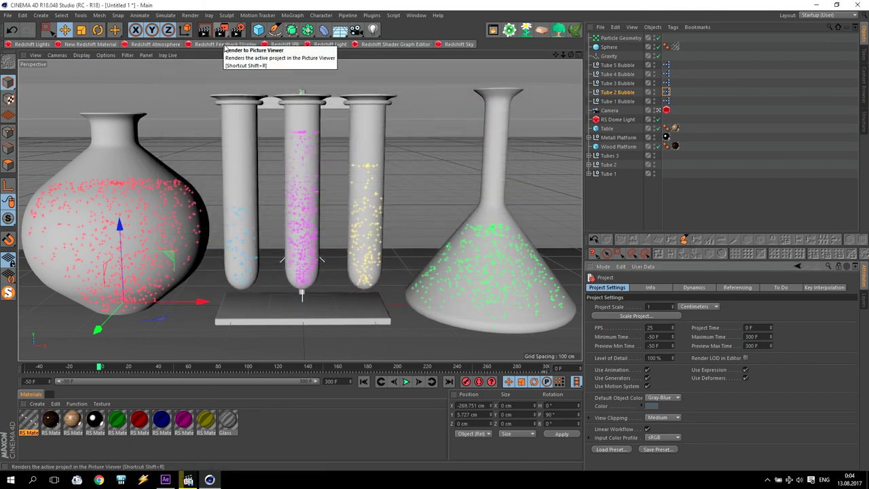
click(166, 475)
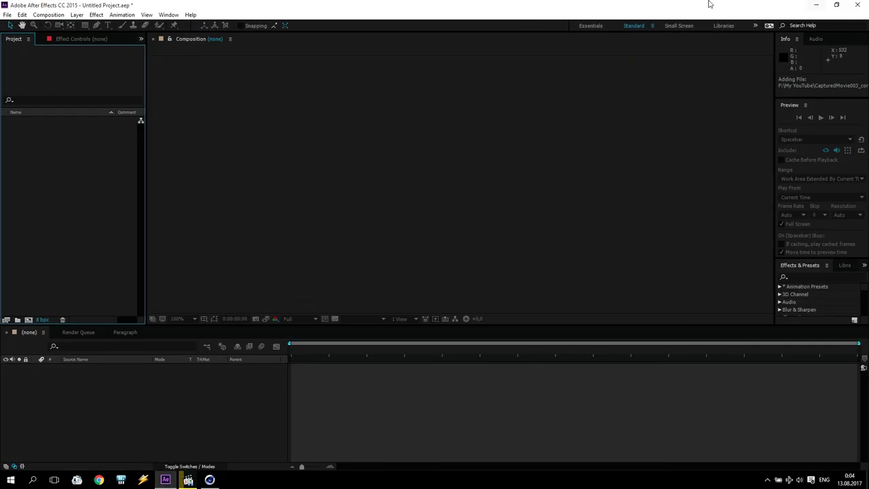
Import Laboratory0000.png as a PNG sequence.
double_click(31, 134)
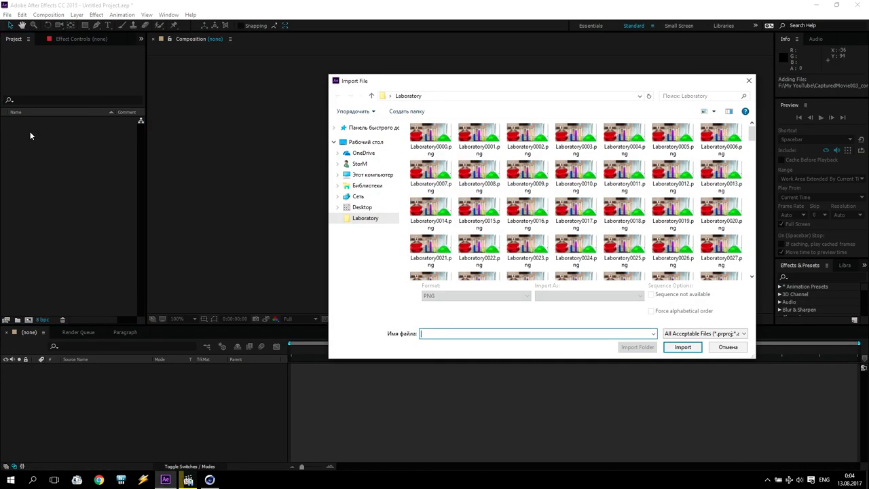
click(429, 134)
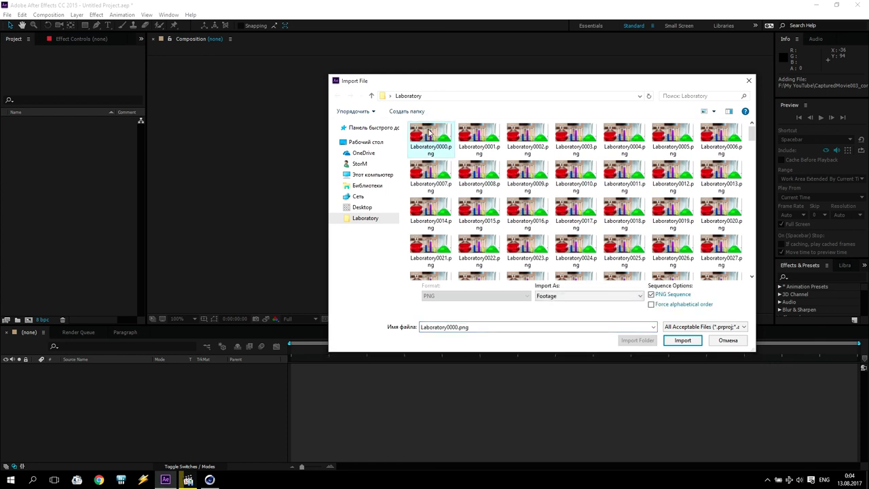
click(685, 340)
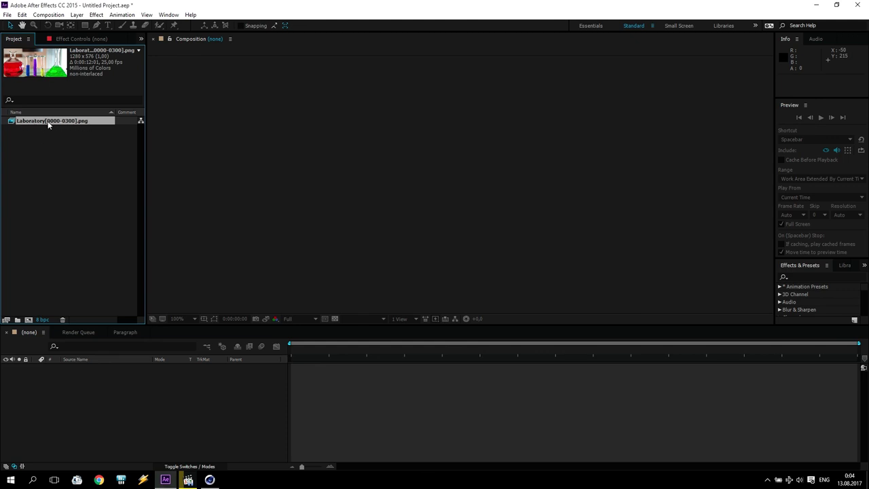
Build a composition from the Laboratory sequence and preview it full screen.
drag(38, 120, 30, 324)
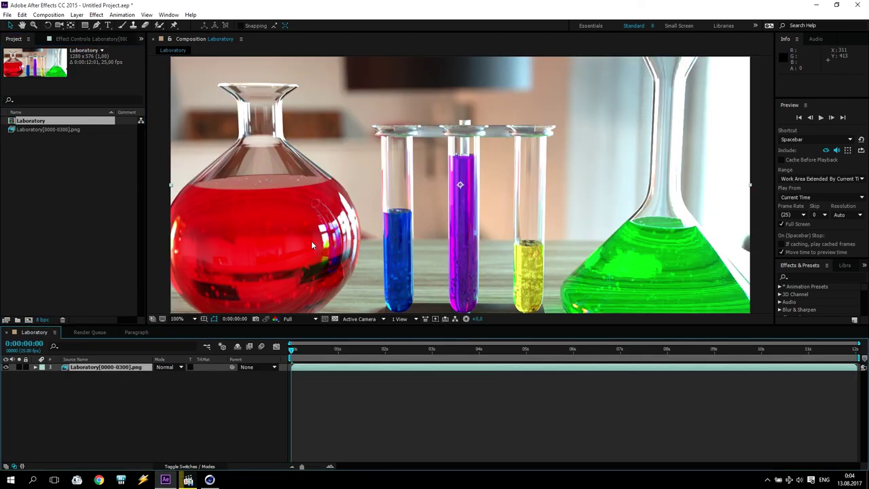
click(821, 118)
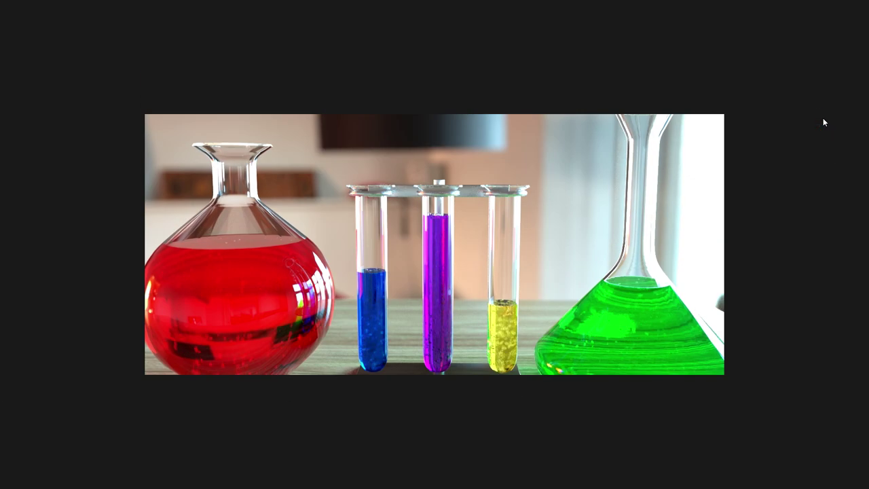
click(432, 317)
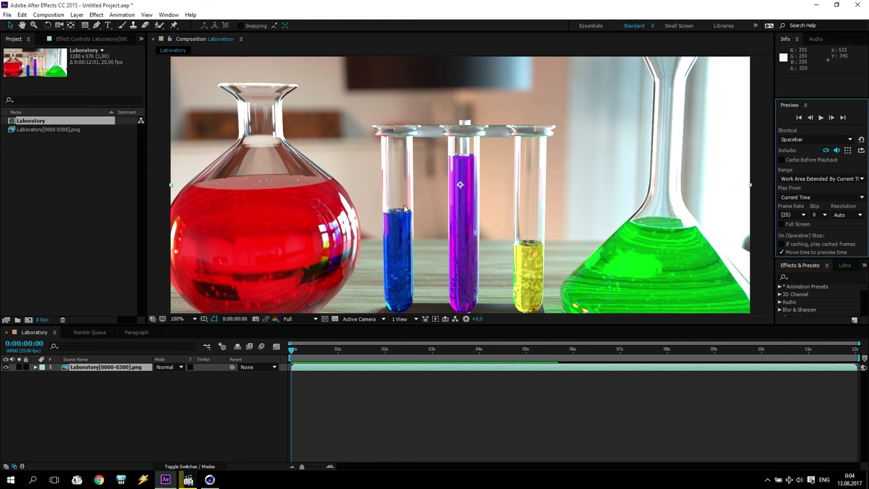
Import Water Boil.mp3 from the Desktop into the Laboratory comp and preview it with sound.
double_click(46, 154)
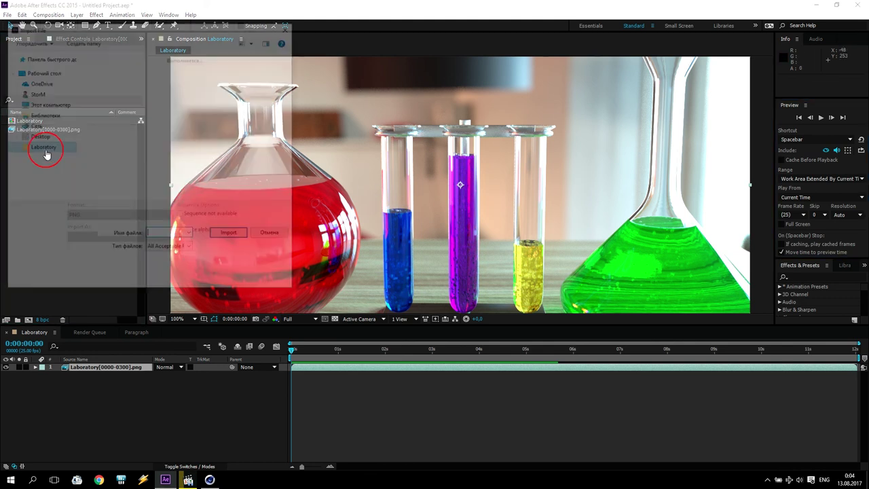
click(374, 96)
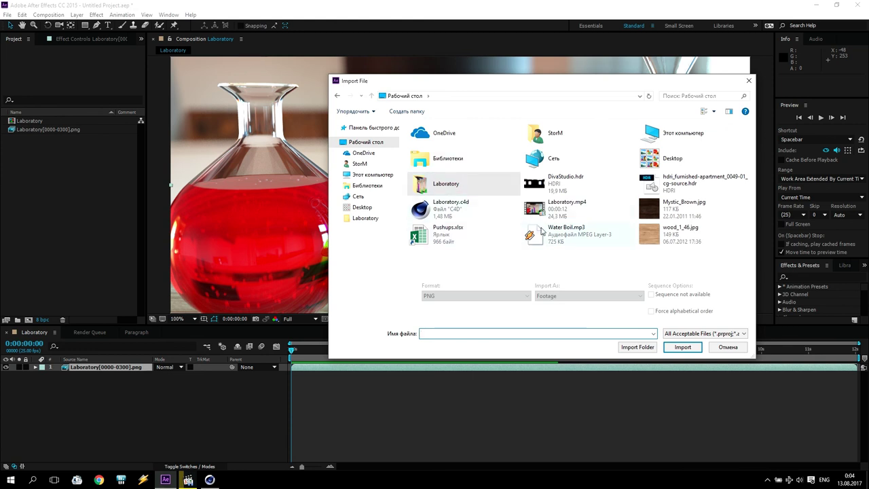
click(564, 235)
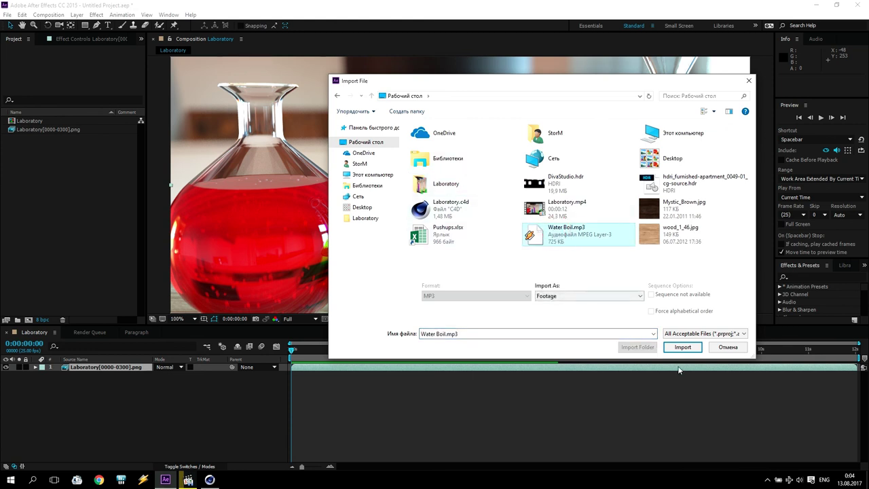
click(682, 348)
drag(47, 140, 90, 416)
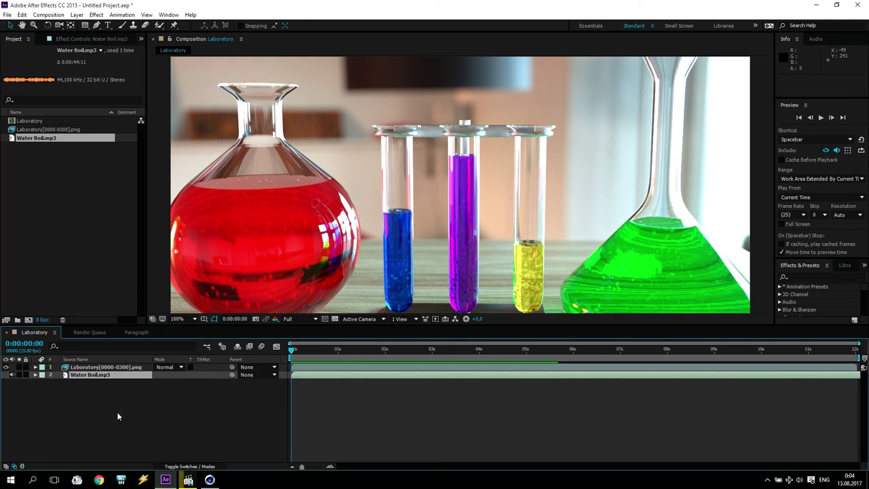
click(820, 117)
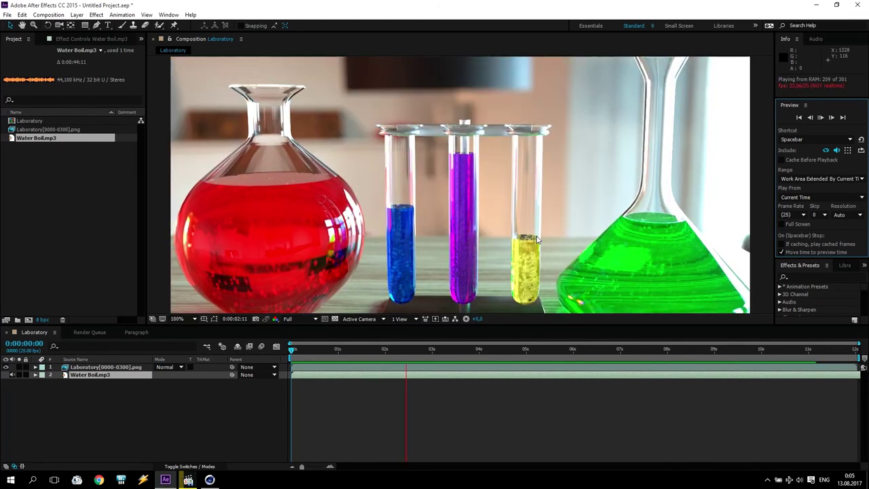
click(820, 117)
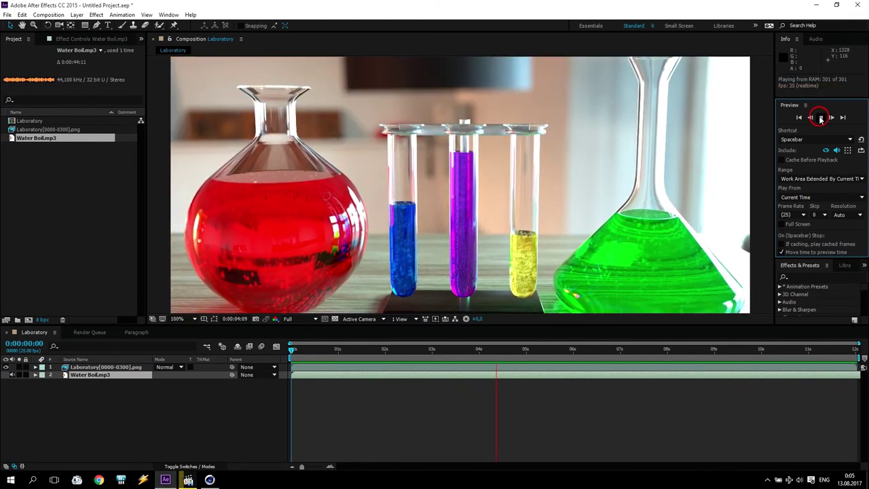
Create a new black solid layer, Black Solid 1, in the Laboratory comp.
click(96, 15)
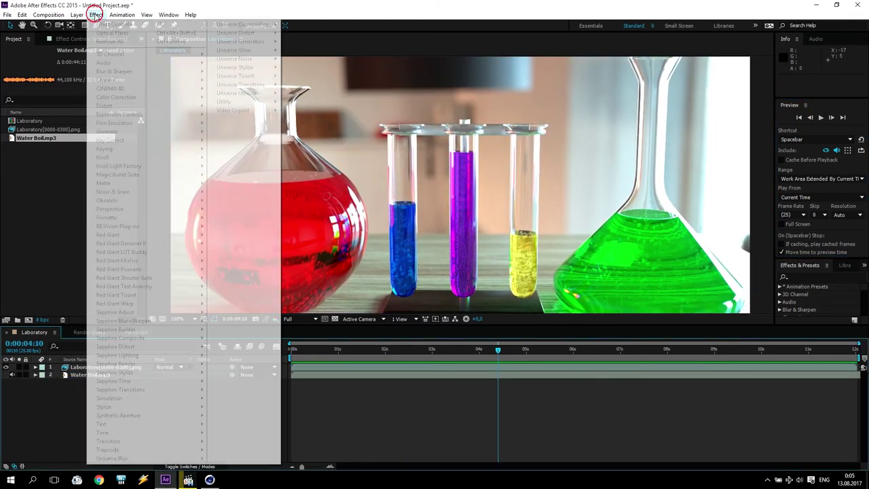
mouse_move(75, 15)
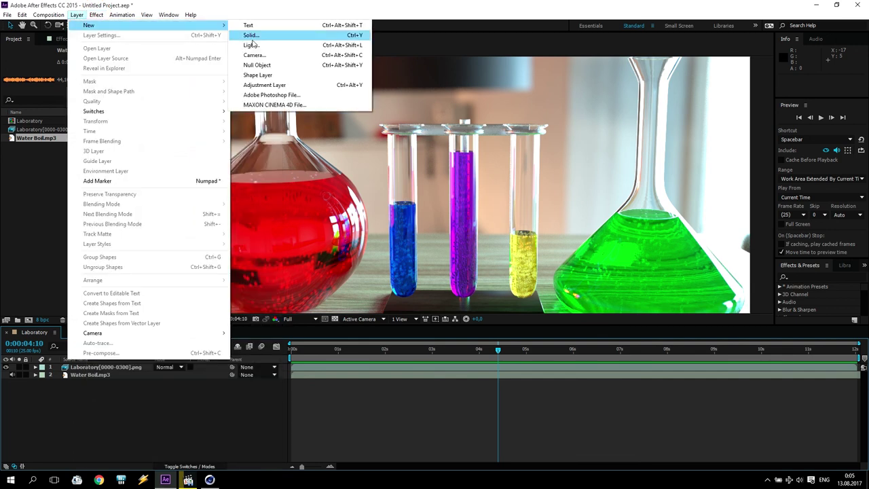
click(246, 36)
click(139, 310)
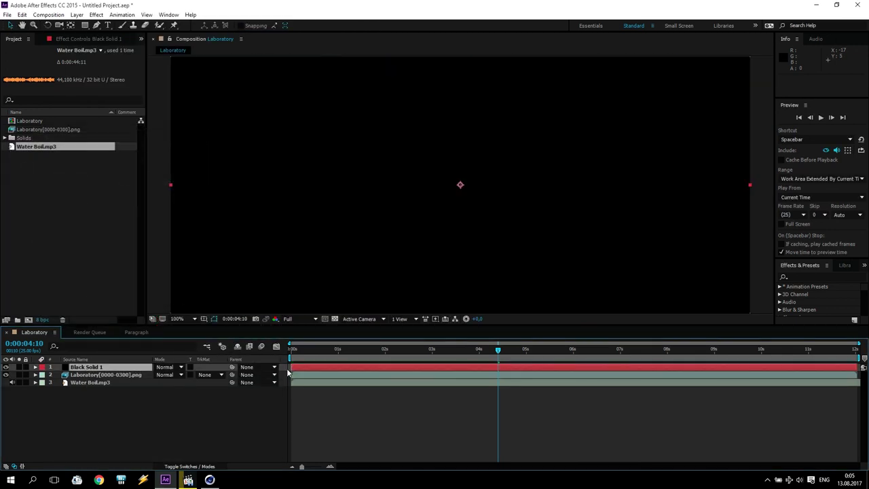
key(Home)
key(space)
key(space)
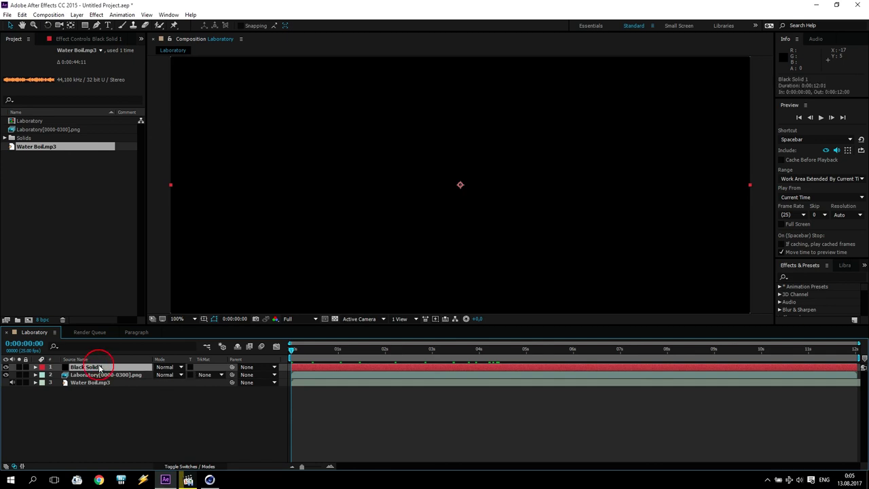
Keyframe Black Solid 1's opacity: 100% to 0% at the start, back to 100% at 12:00.
key(t)
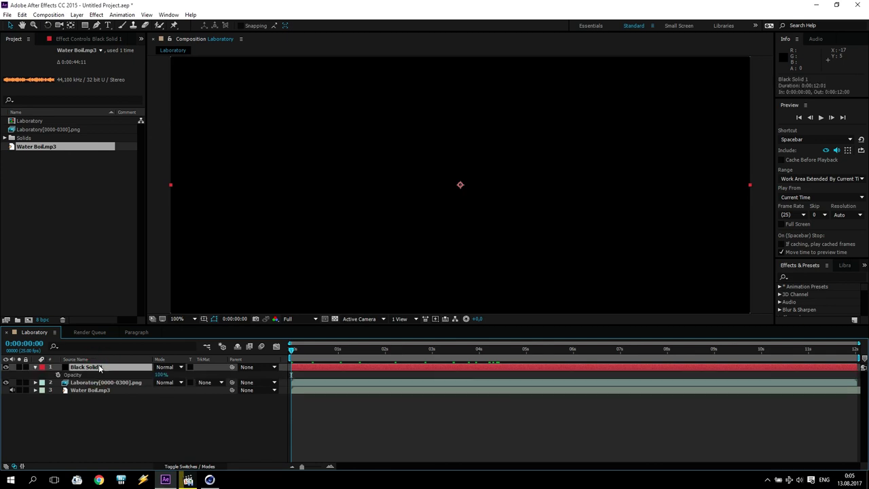
click(57, 375)
drag(292, 349, 300, 352)
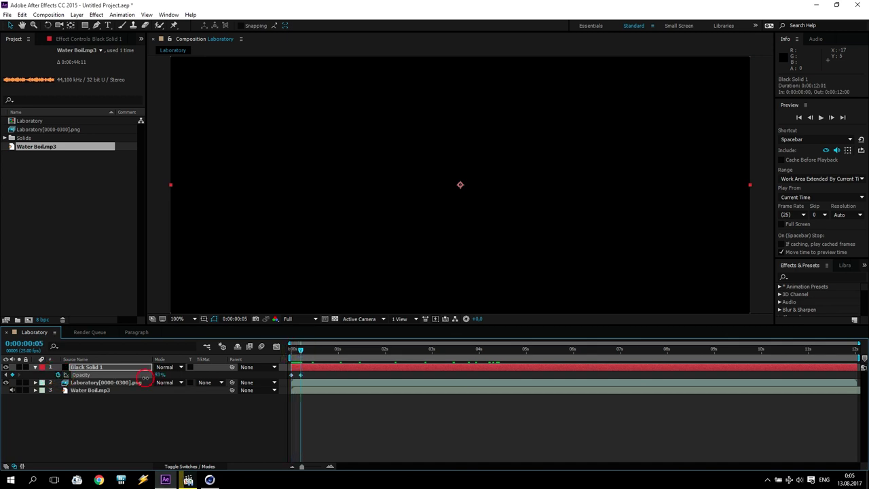
drag(145, 377, 223, 363)
drag(301, 354, 840, 358)
click(12, 375)
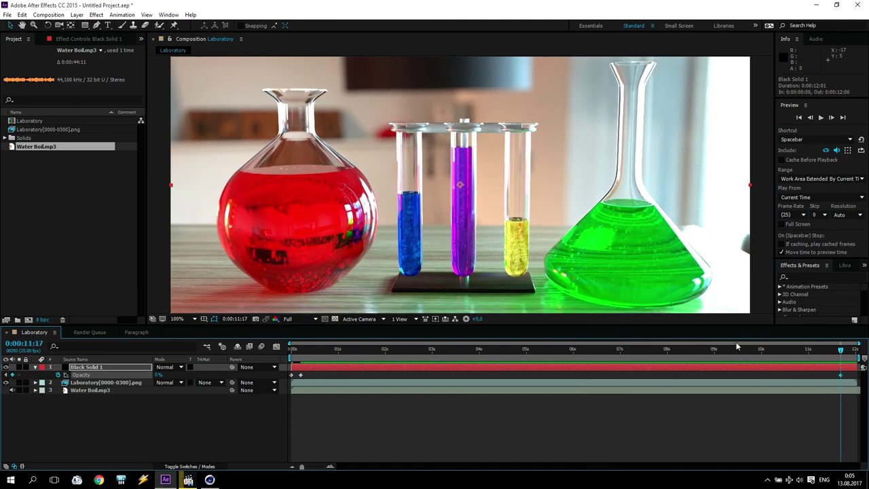
drag(841, 351, 855, 351)
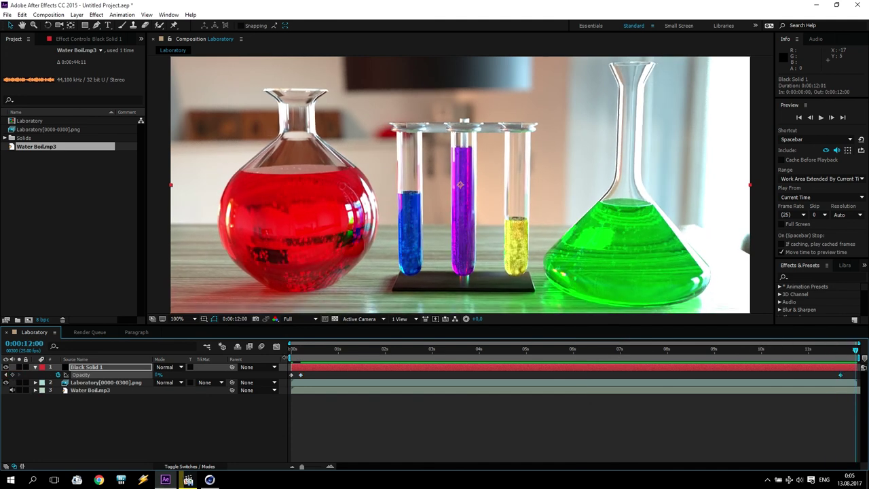
drag(163, 374, 391, 374)
drag(340, 351, 289, 349)
key(space)
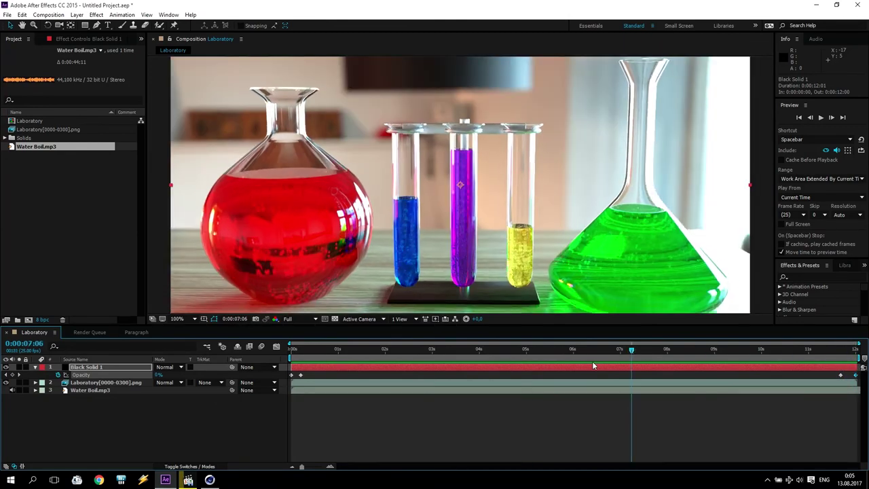
click(35, 368)
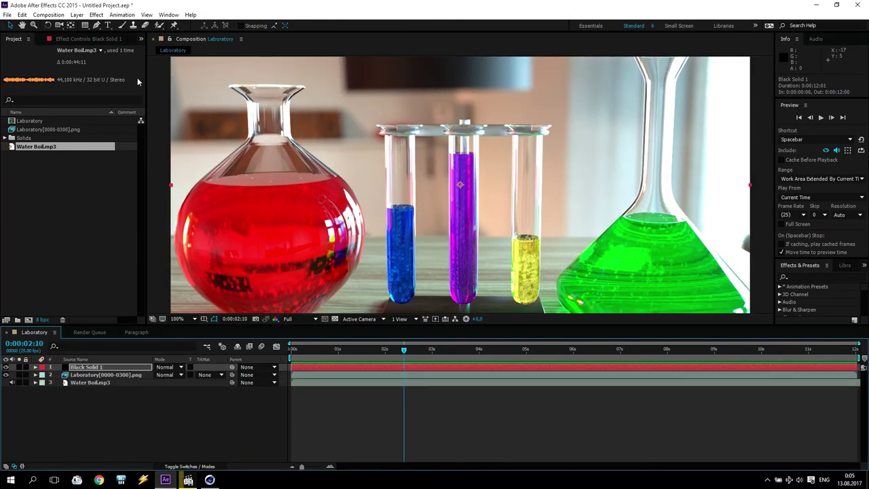
Add a new Adjustment Layer to the composition.
click(106, 15)
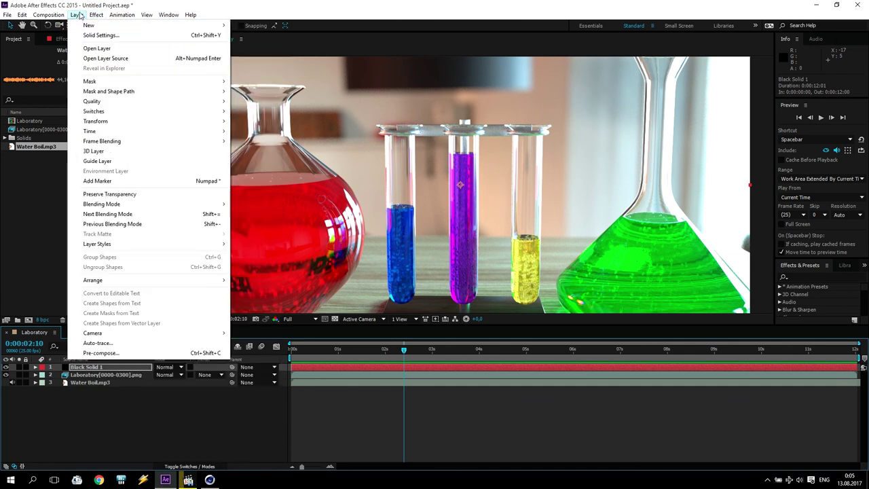
mouse_move(89, 26)
click(292, 86)
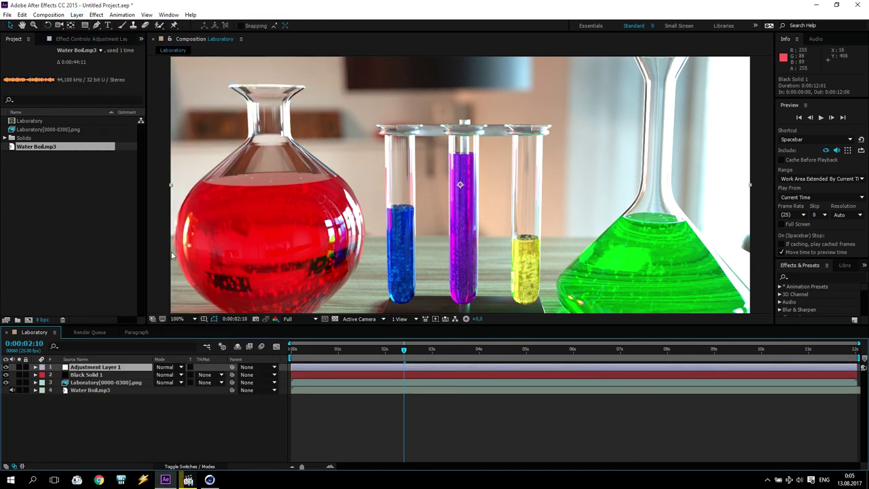
Apply Magic Bullet Looks with the Classic Blockbuster look to the adjustment layer.
click(96, 15)
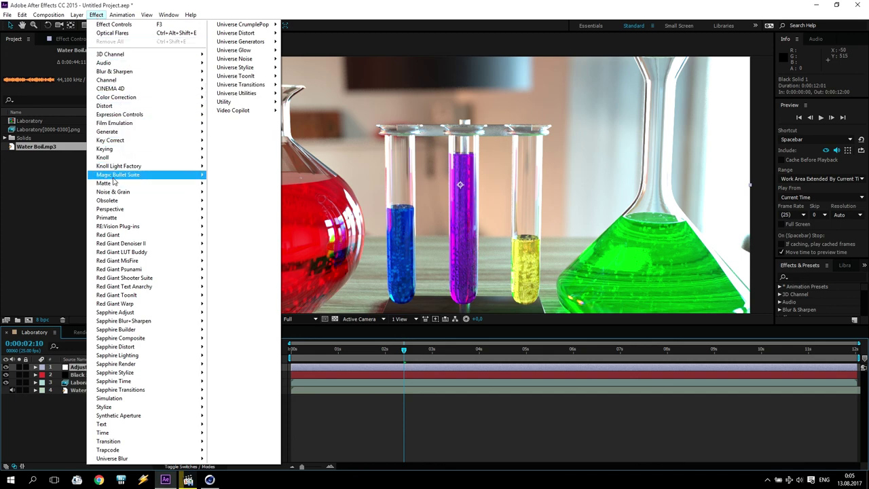
mouse_move(136, 174)
click(259, 204)
click(33, 80)
click(242, 54)
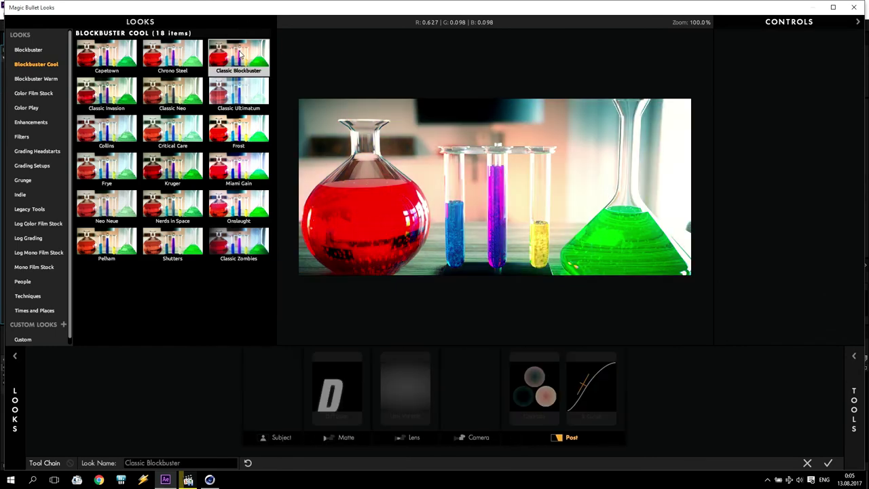
click(534, 387)
click(827, 462)
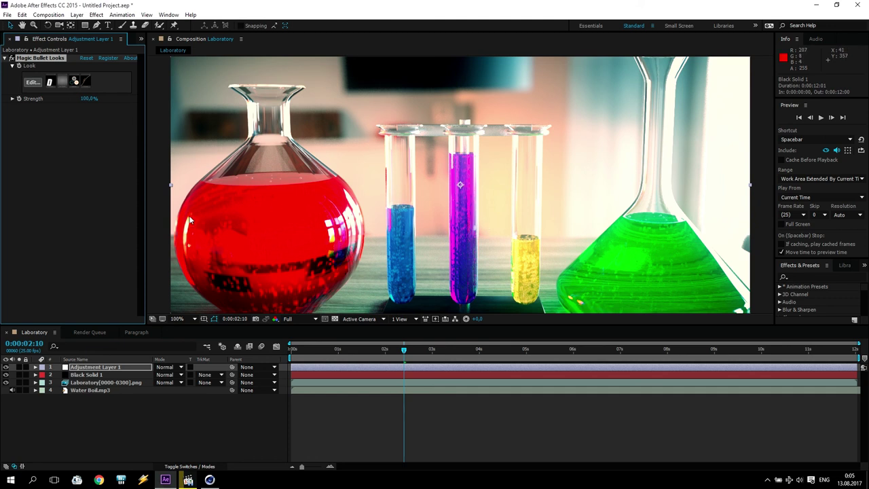
click(5, 58)
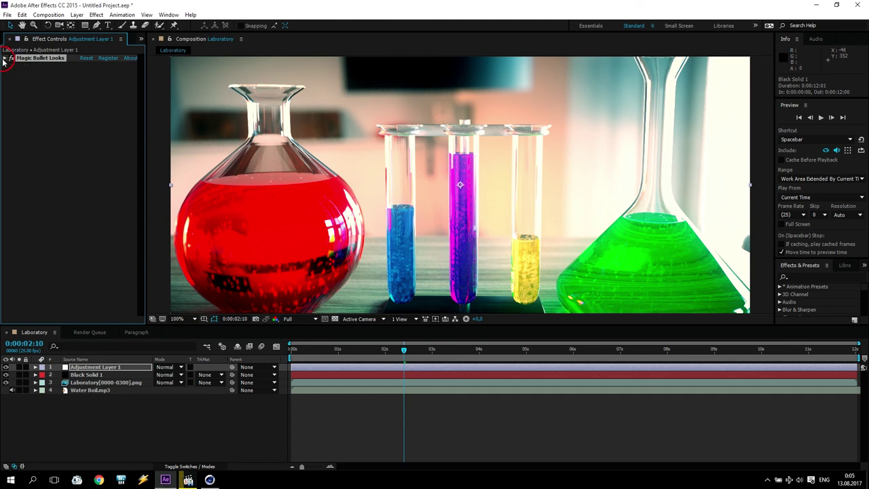
Create Black Solid 2 and place it below Adjustment Layer 1.
click(75, 15)
mouse_move(92, 25)
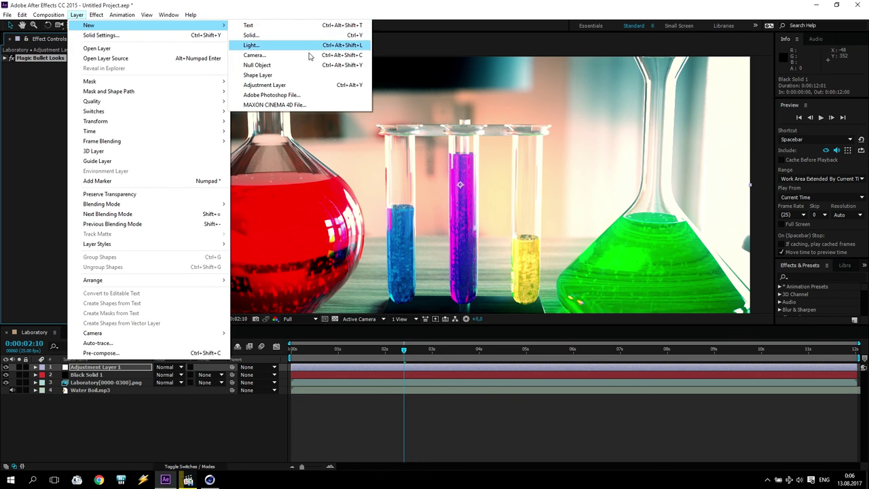
click(264, 35)
click(140, 311)
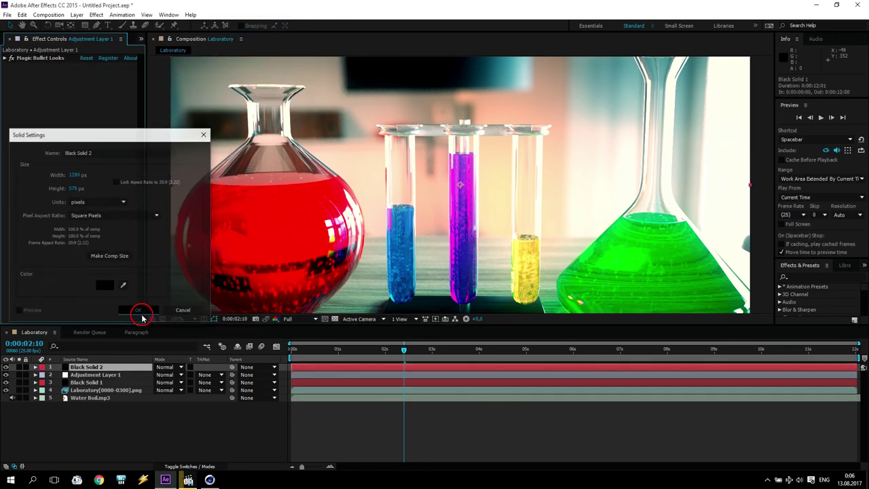
drag(90, 367, 92, 379)
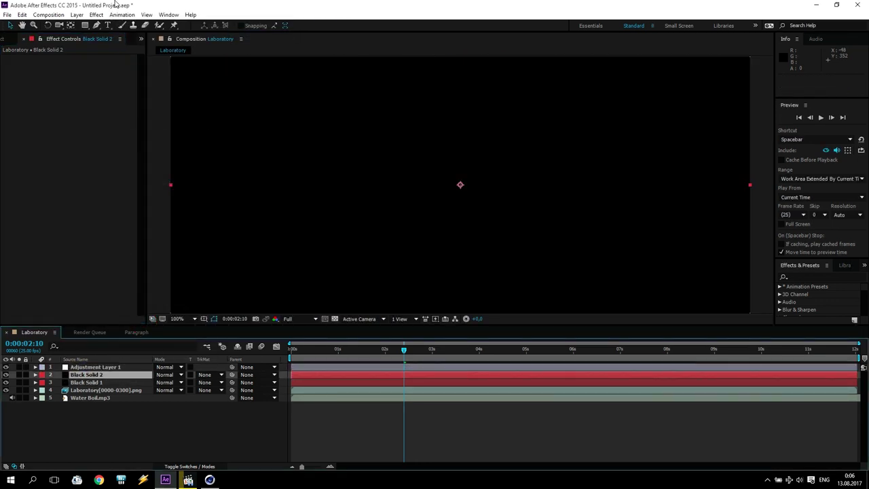
Apply Optical Flares to Black Solid 2 and load the Real Sun preset from Light.
click(95, 14)
mouse_move(256, 111)
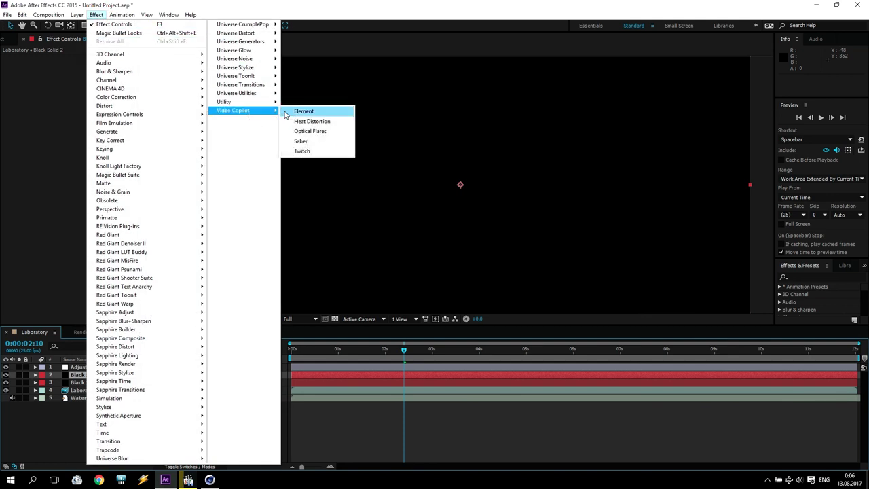
click(310, 131)
click(52, 74)
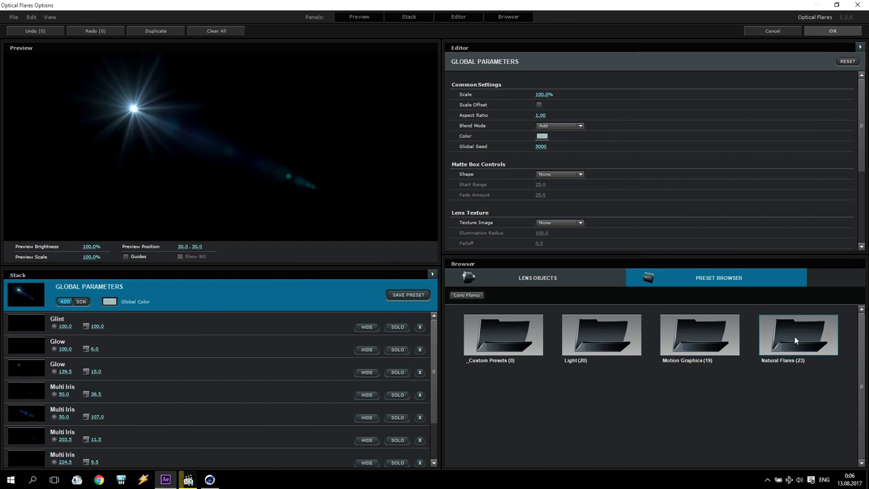
double_click(699, 334)
scroll(691, 384, down, 5)
scroll(678, 388, up, 5)
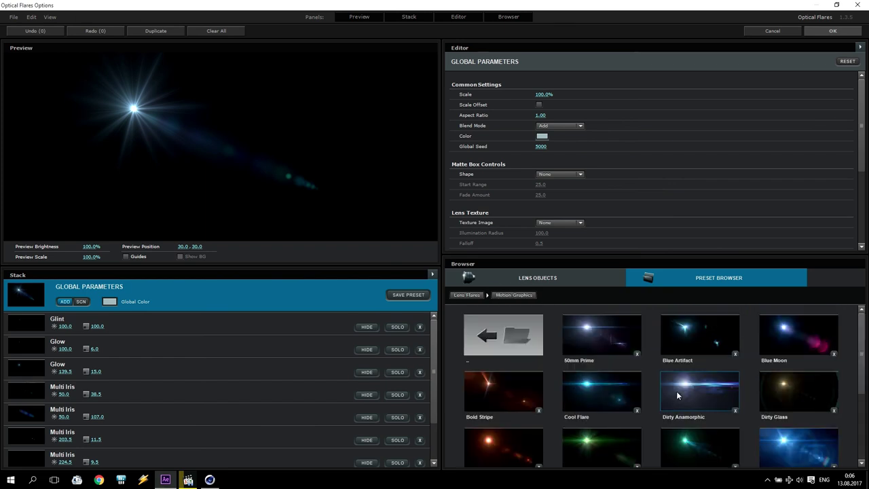
double_click(502, 333)
double_click(637, 327)
scroll(671, 357, down, 3)
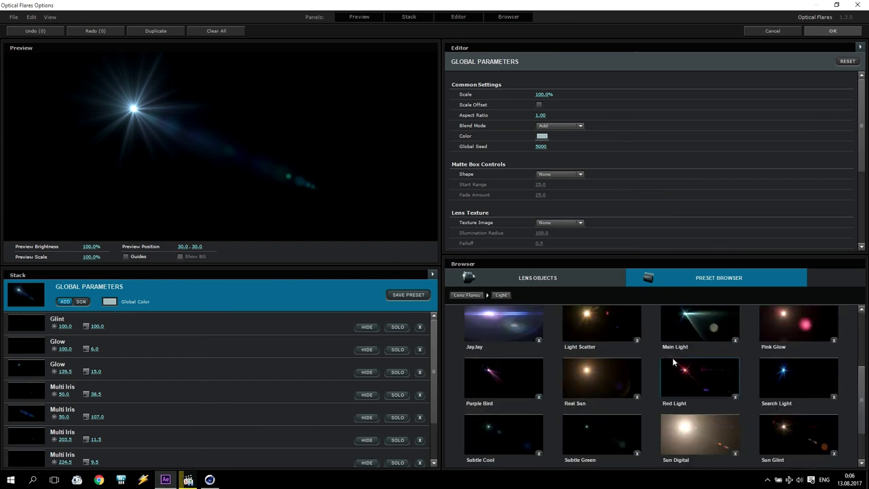
scroll(669, 375, up, 1)
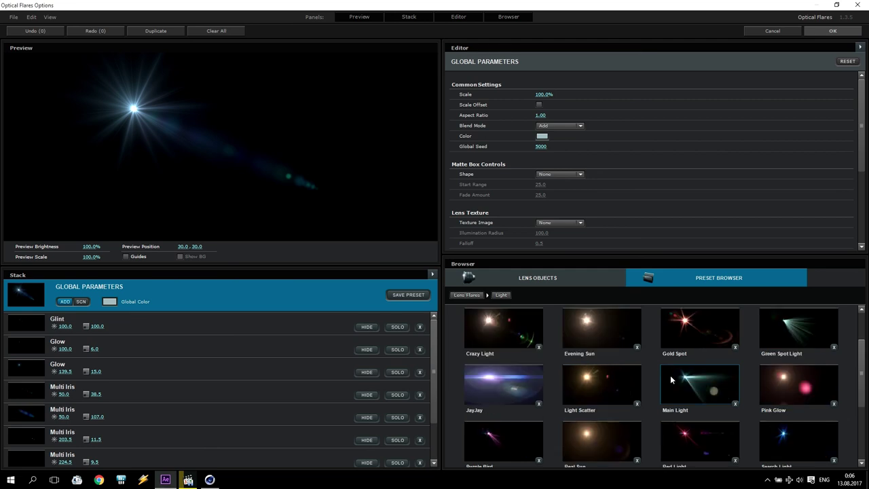
scroll(670, 375, down, 1)
double_click(600, 377)
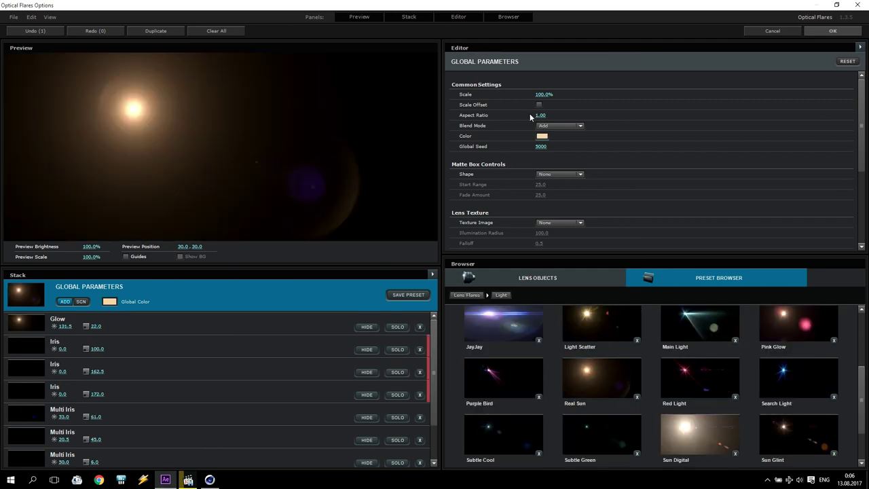
Set the flare's global colour to near-white and its lens texture to Messy.
click(111, 302)
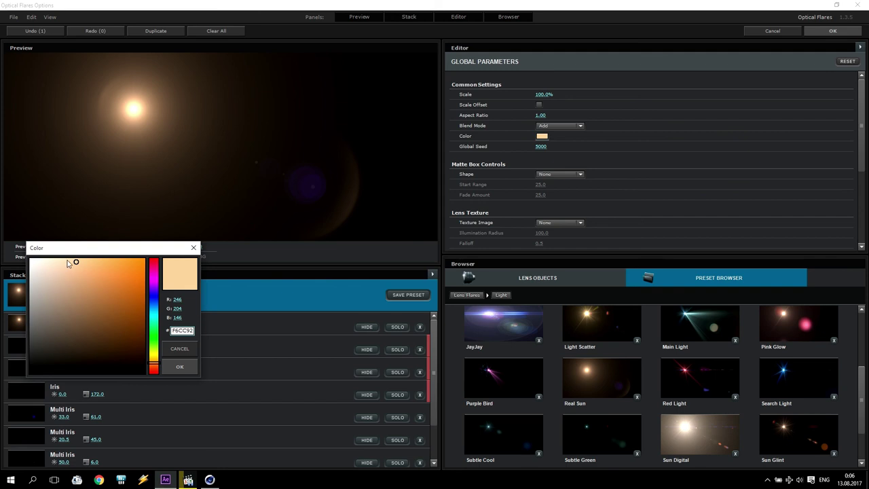
drag(67, 262, 52, 256)
click(179, 366)
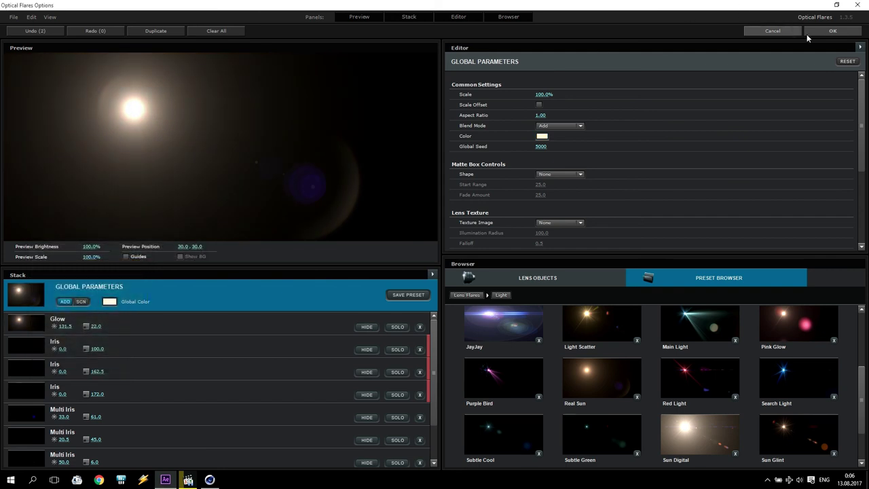
click(568, 220)
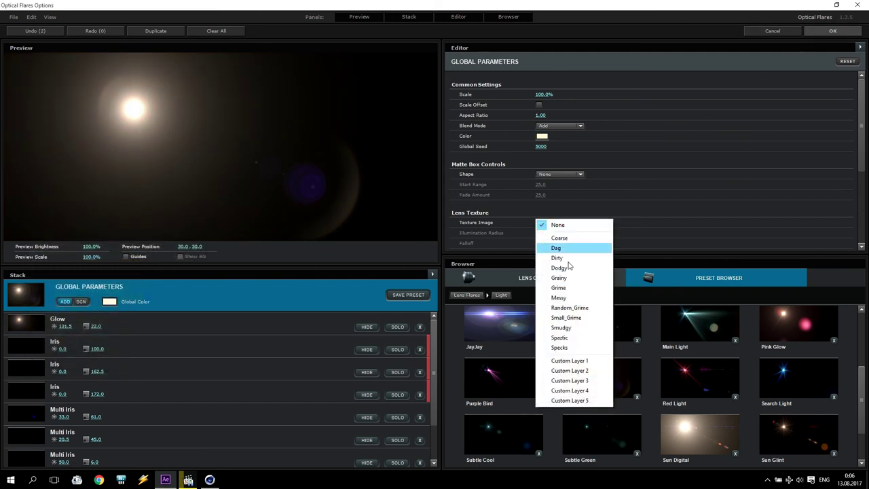
click(568, 300)
Set Black Solid 2 to Screen blending and move the flare to the top-right corner.
click(829, 30)
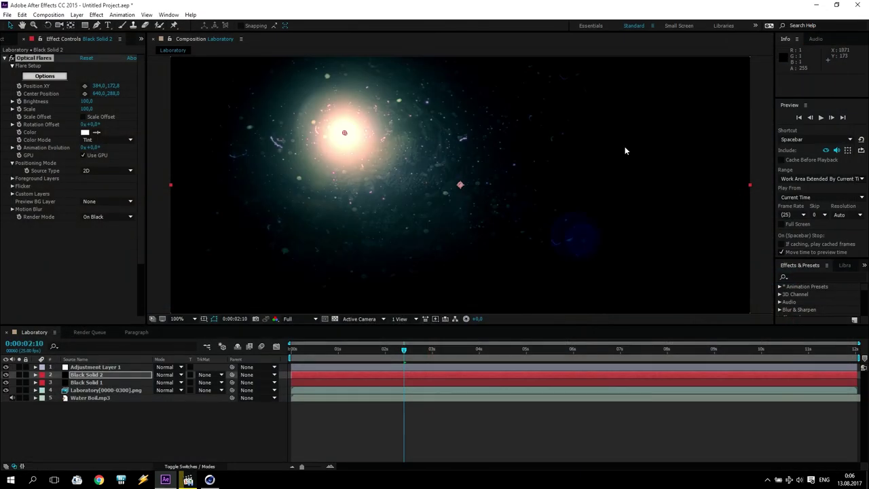
click(169, 374)
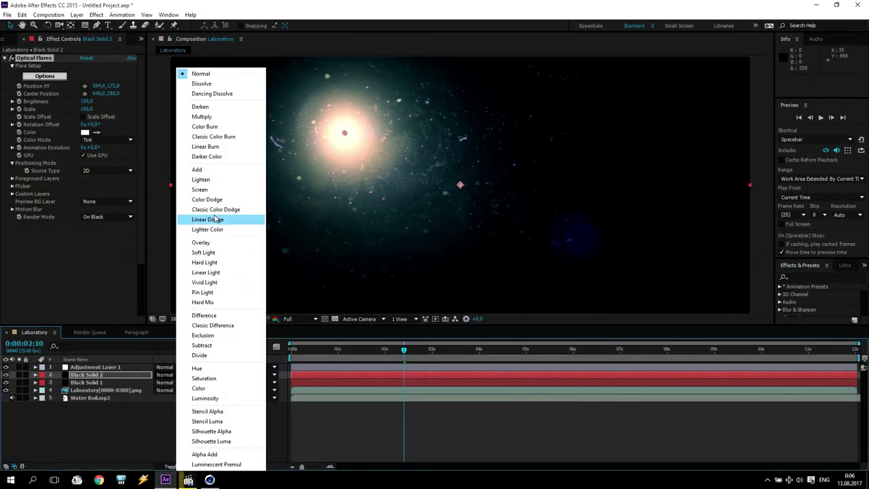
click(203, 189)
drag(344, 134, 778, 80)
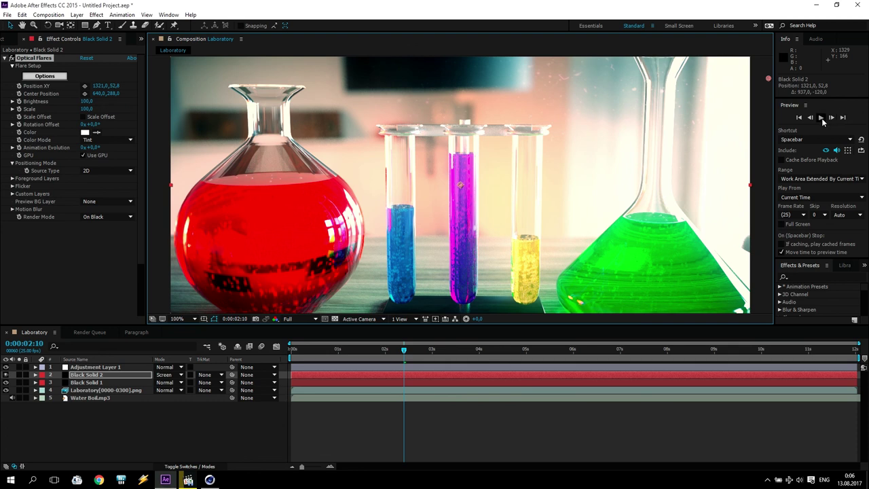
Preview the comp, move Black Solid 1 to the top, and play it full screen.
click(821, 117)
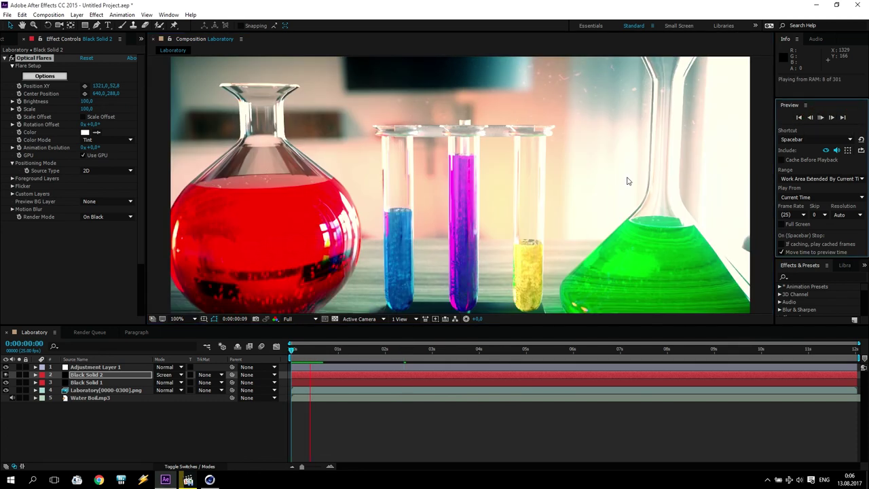
key(comma)
key(comma)
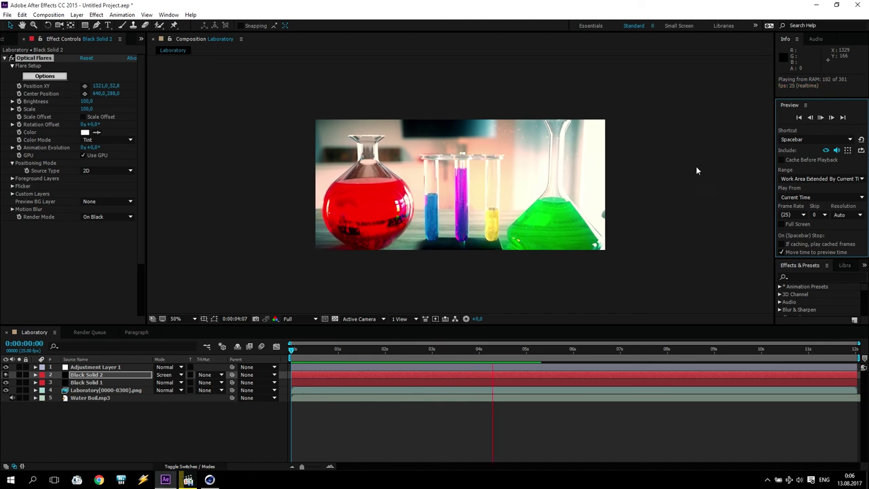
key(space)
drag(73, 384, 85, 367)
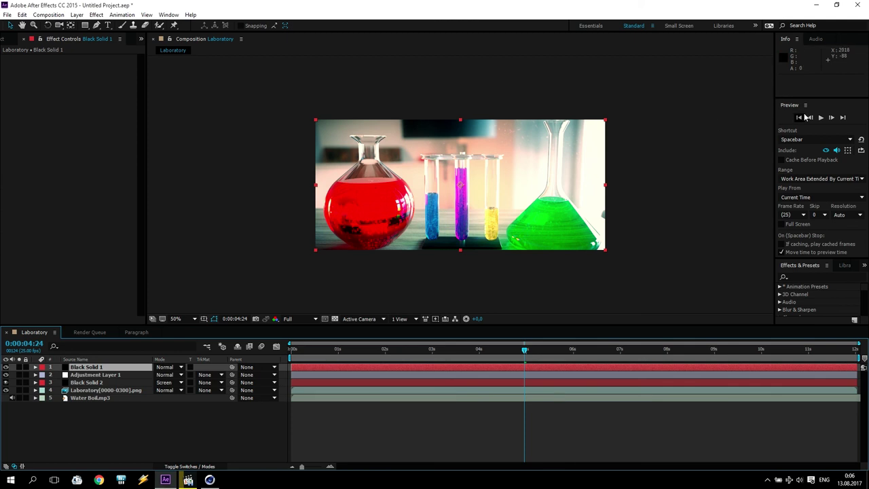
click(801, 118)
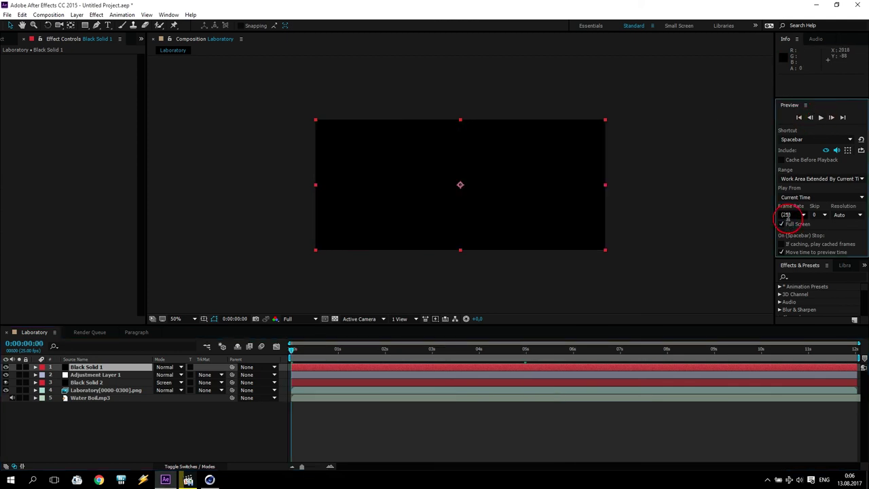
click(820, 117)
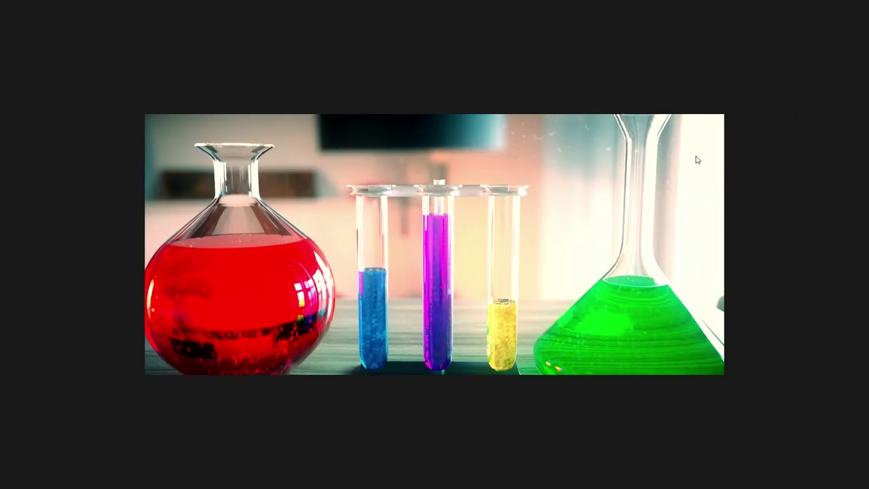